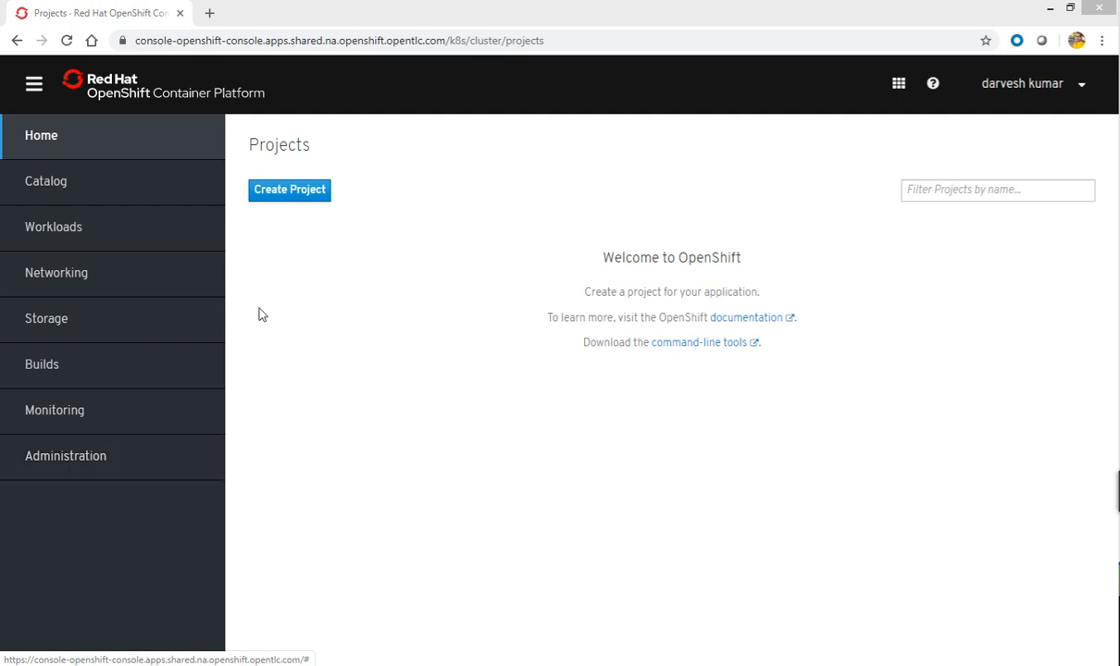
Create the project demo-exploring-openshift with display name "Exploring Openshift UI" and description "This is the project for exploring the OpenShift UI"
left_click(292, 192)
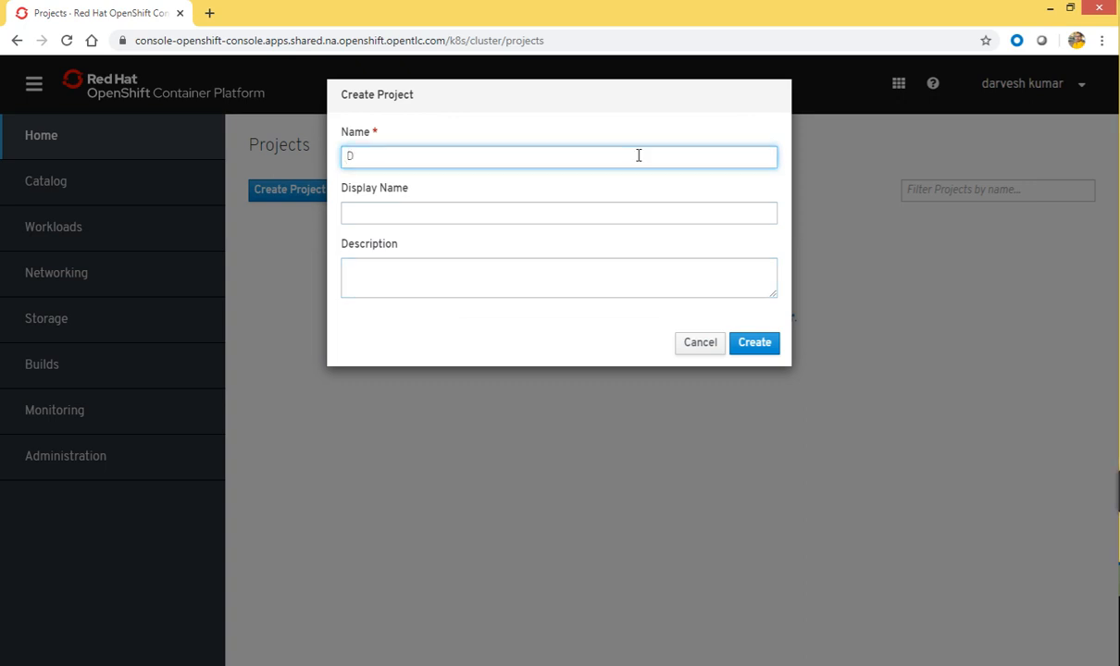
type("emo-exploring-openshift")
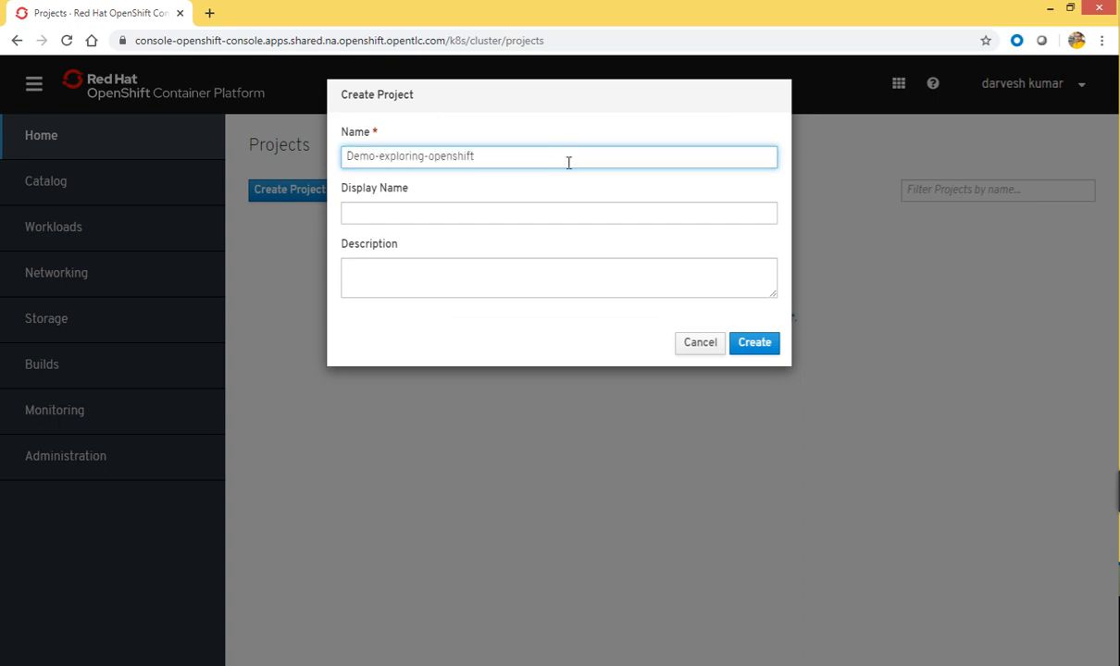
left_click(443, 214)
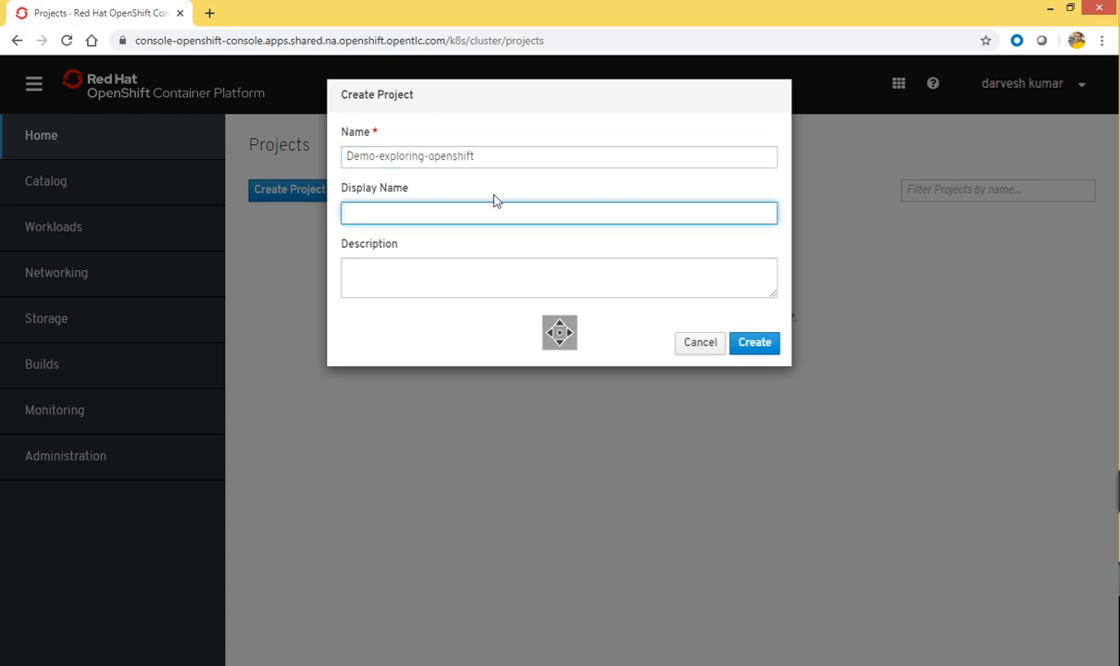
type("Exporn")
key("BackSpace")
type("loring")
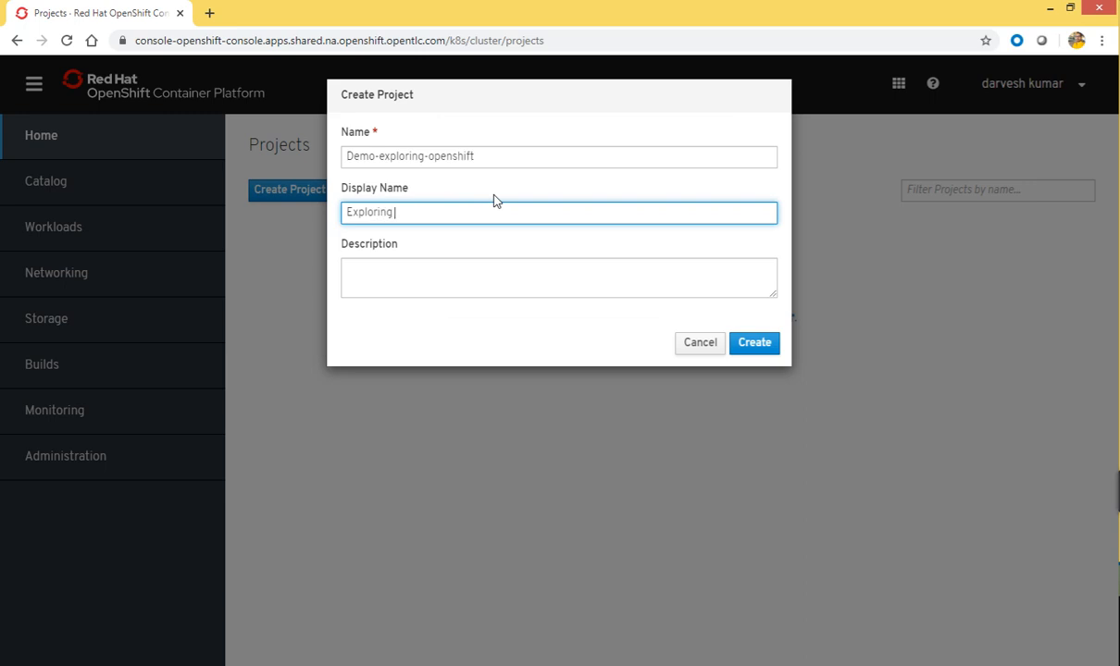
type(" Openshift UI")
left_click(574, 278)
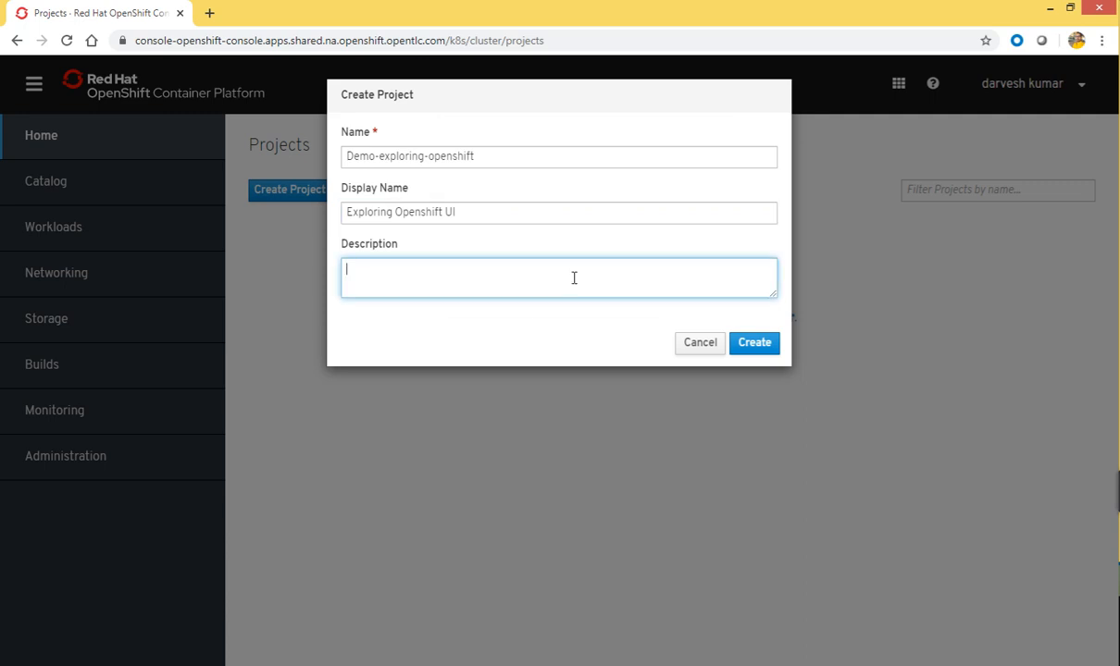
type("This is the project for exploring the OpenShift UI")
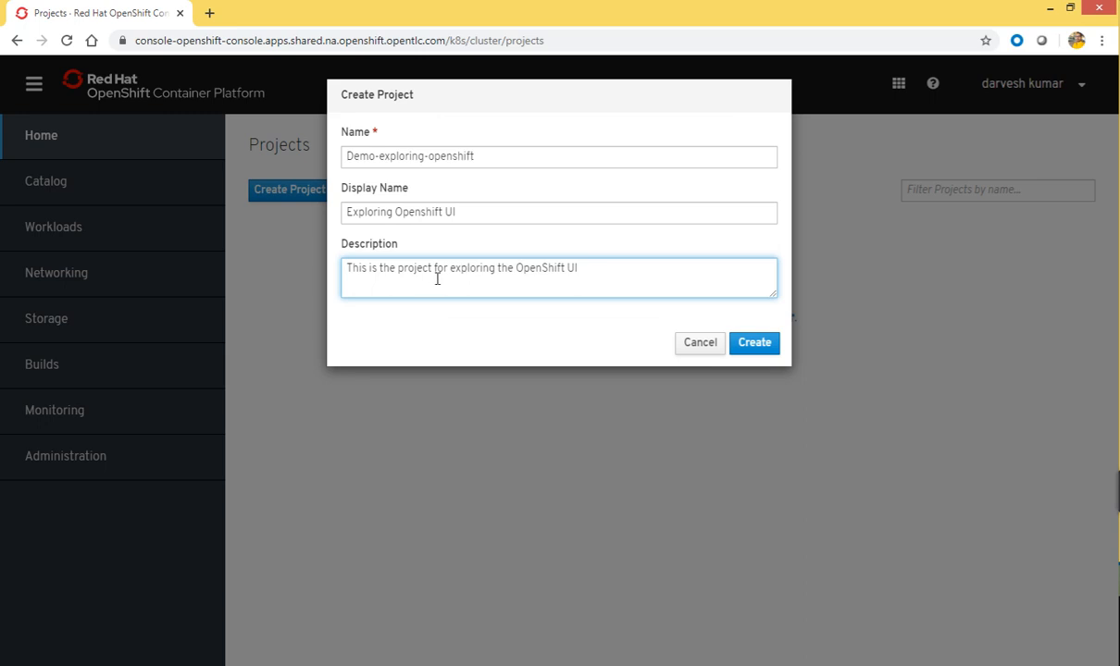
left_click(757, 350)
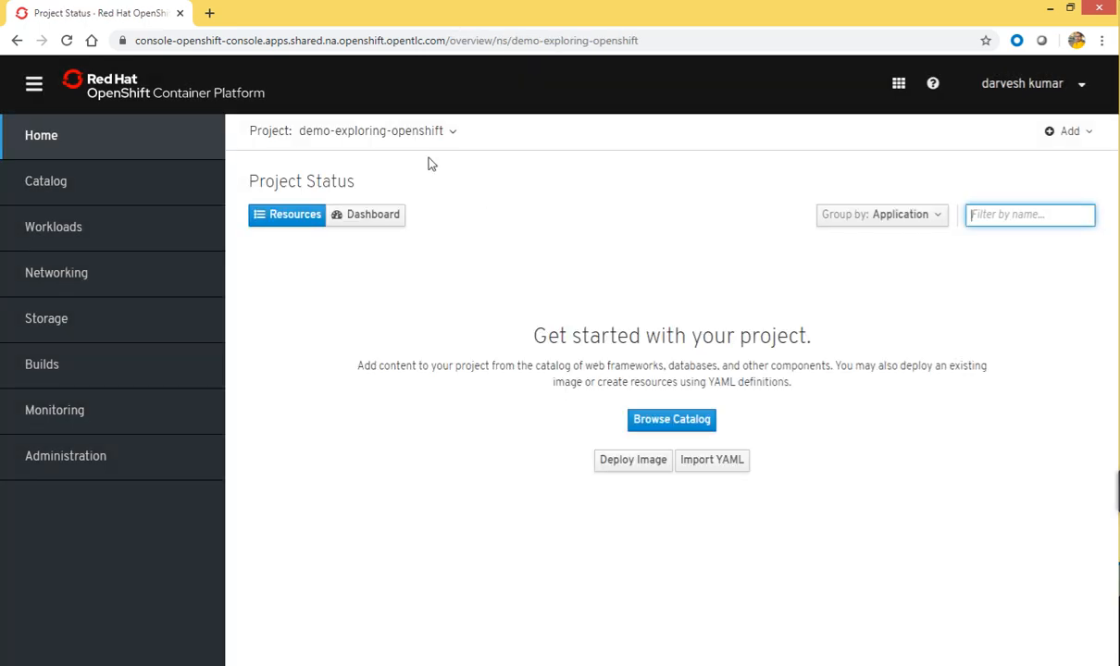
Examine the project's dashboard, including its health, resource usage and details, and return to the resources view
left_click(264, 139)
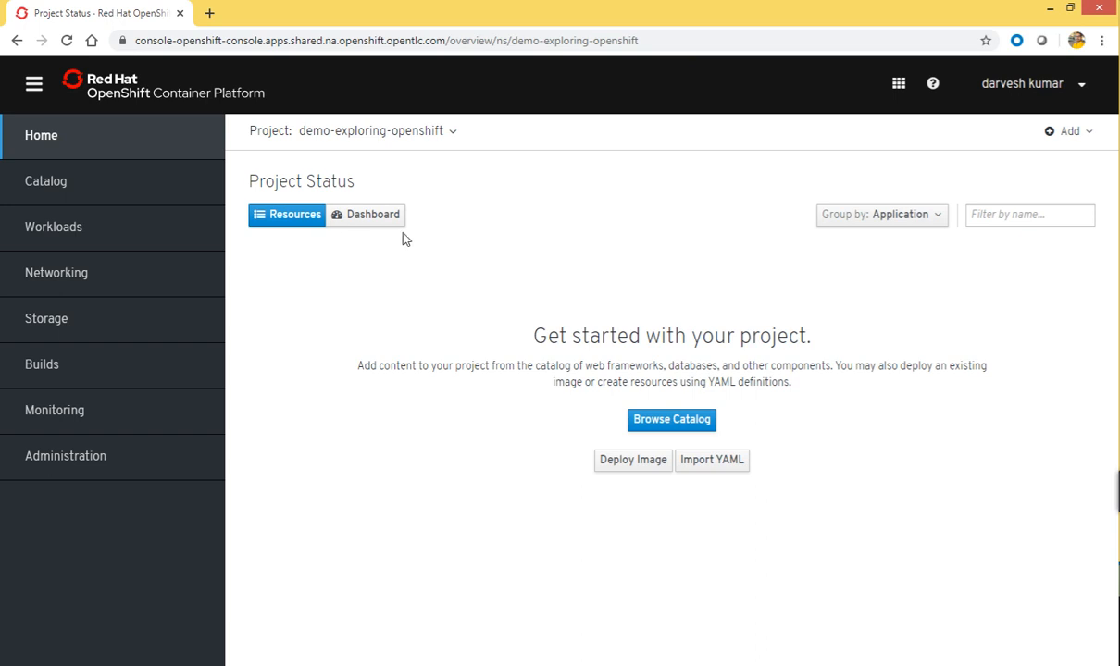
left_click(373, 219)
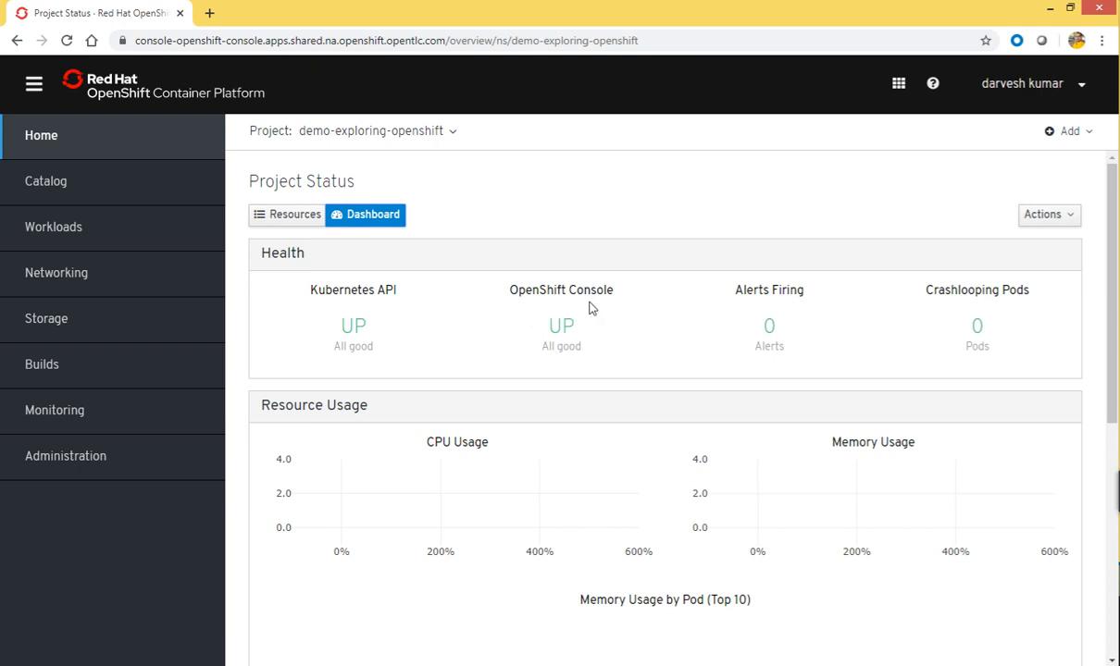
scroll(727, 387, "down", 3)
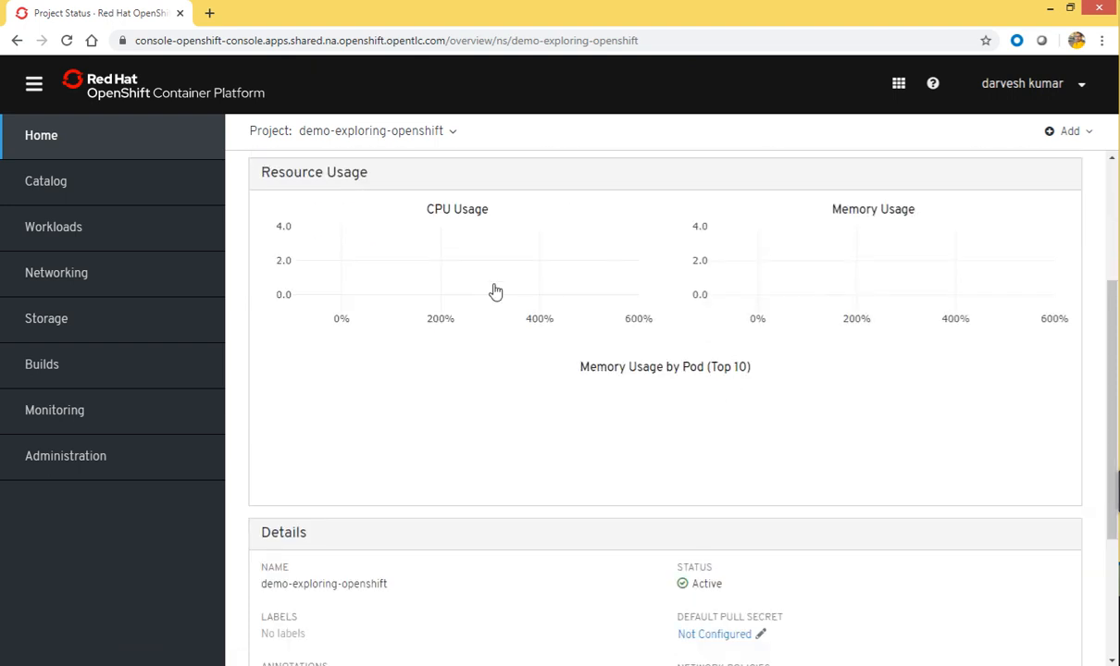
scroll(428, 363, "down", 3)
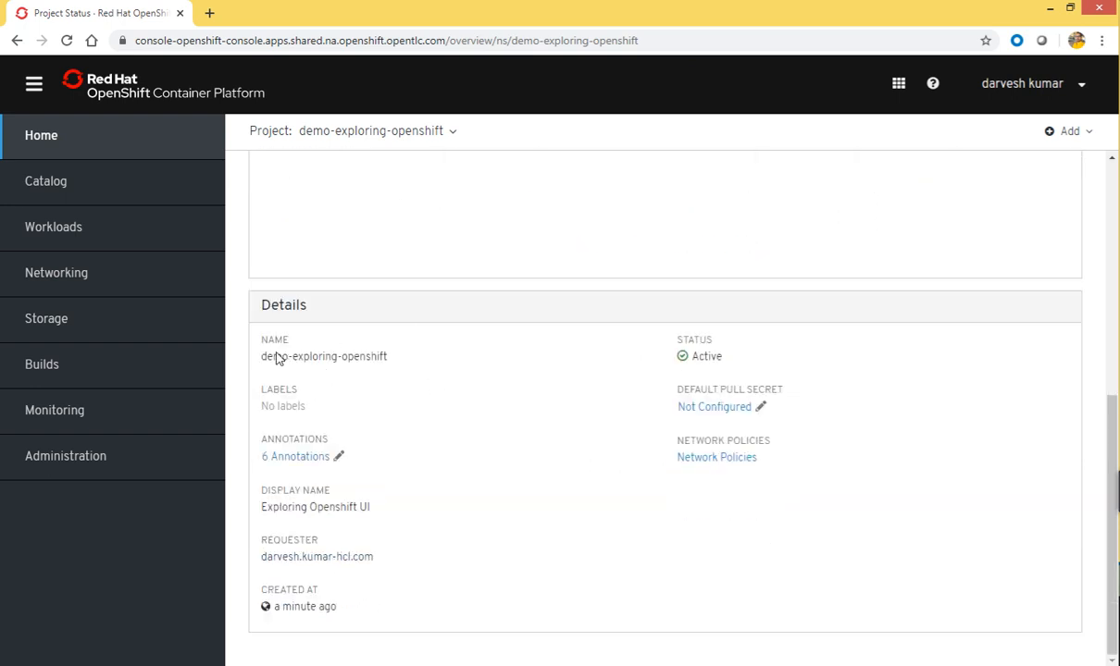
left_click_drag(271, 360, 371, 359)
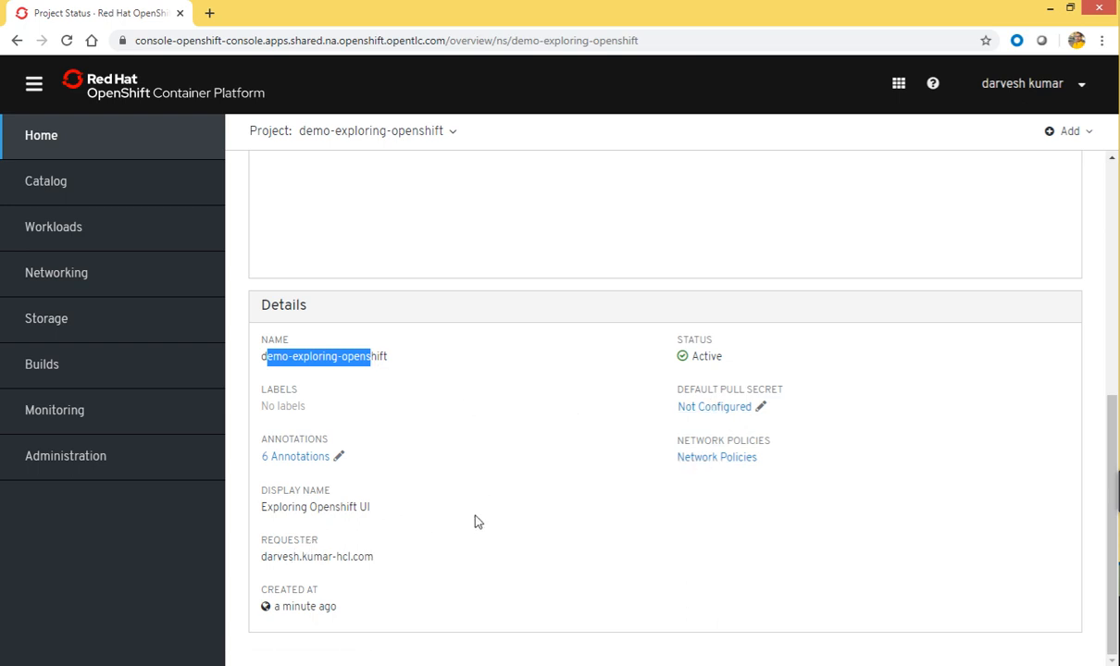
scroll(493, 481, "up", 5)
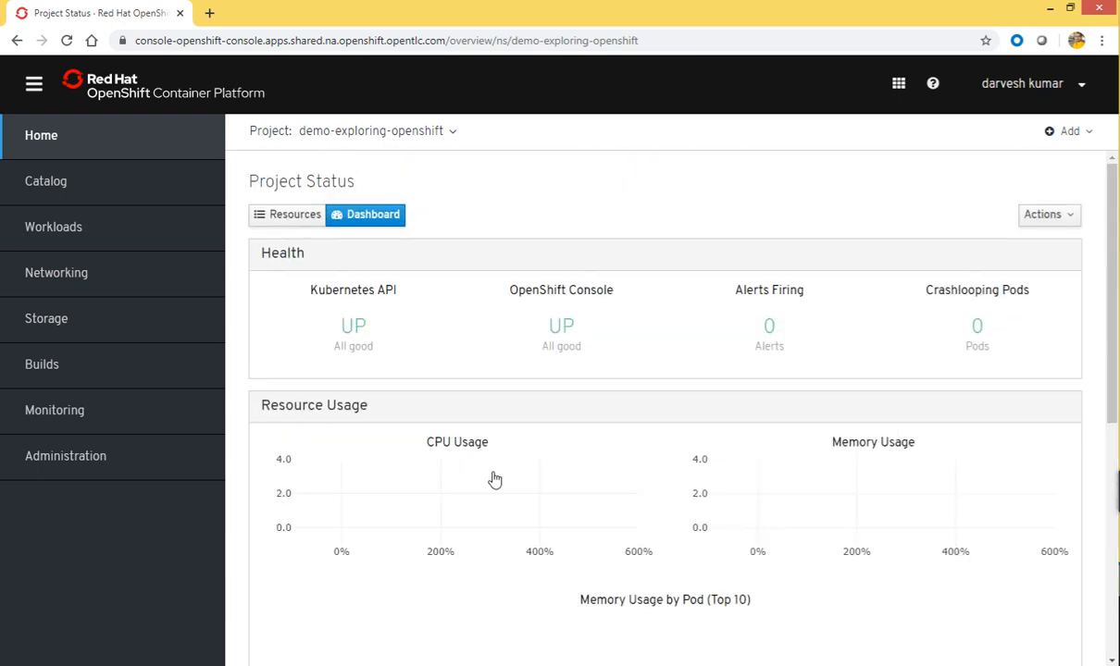
left_click(293, 217)
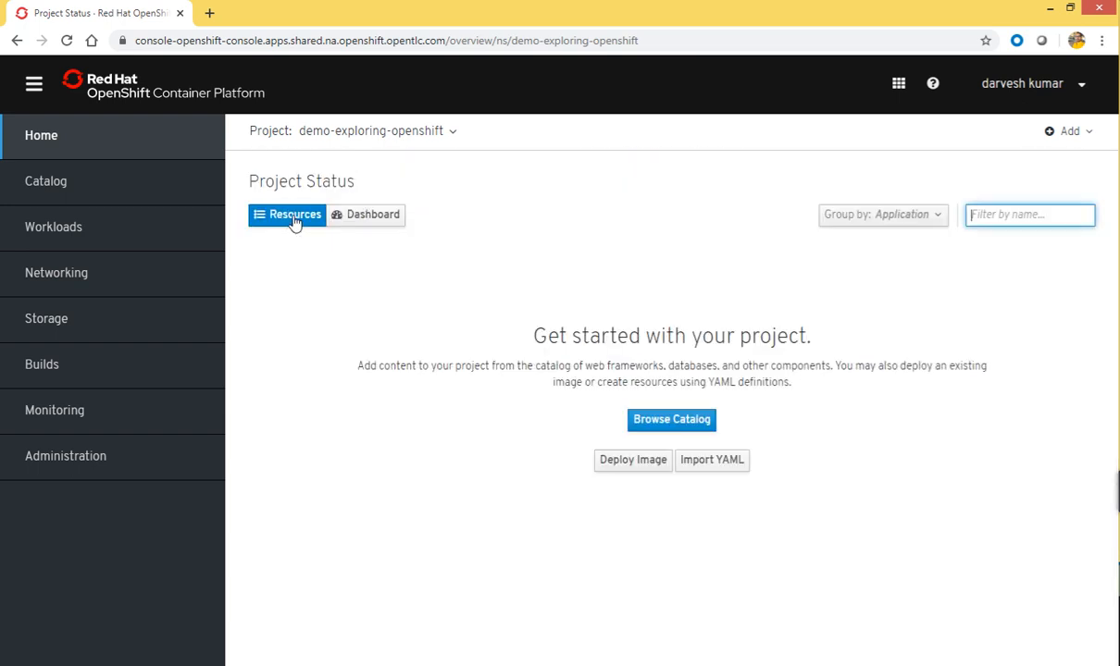
left_click(932, 219)
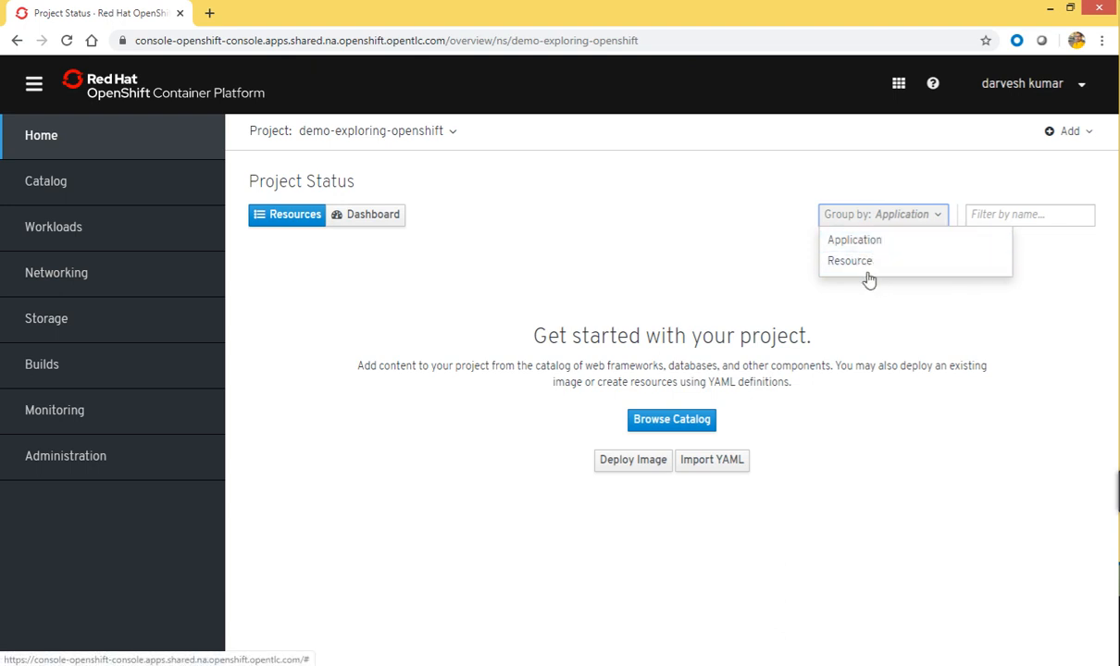
left_click(740, 300)
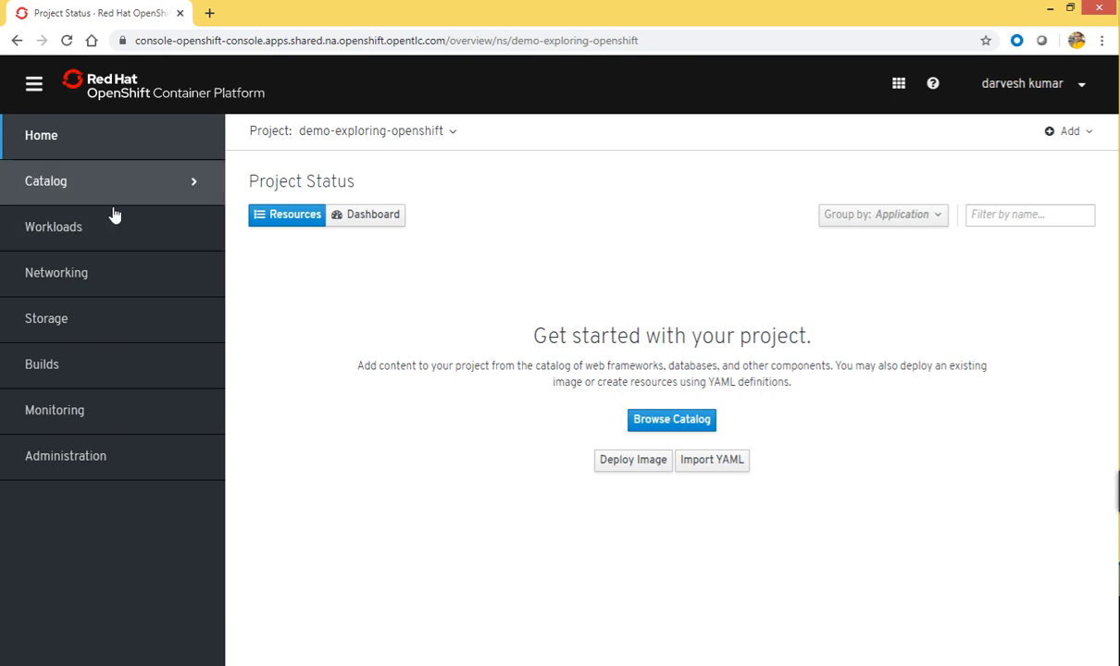
left_click(173, 189)
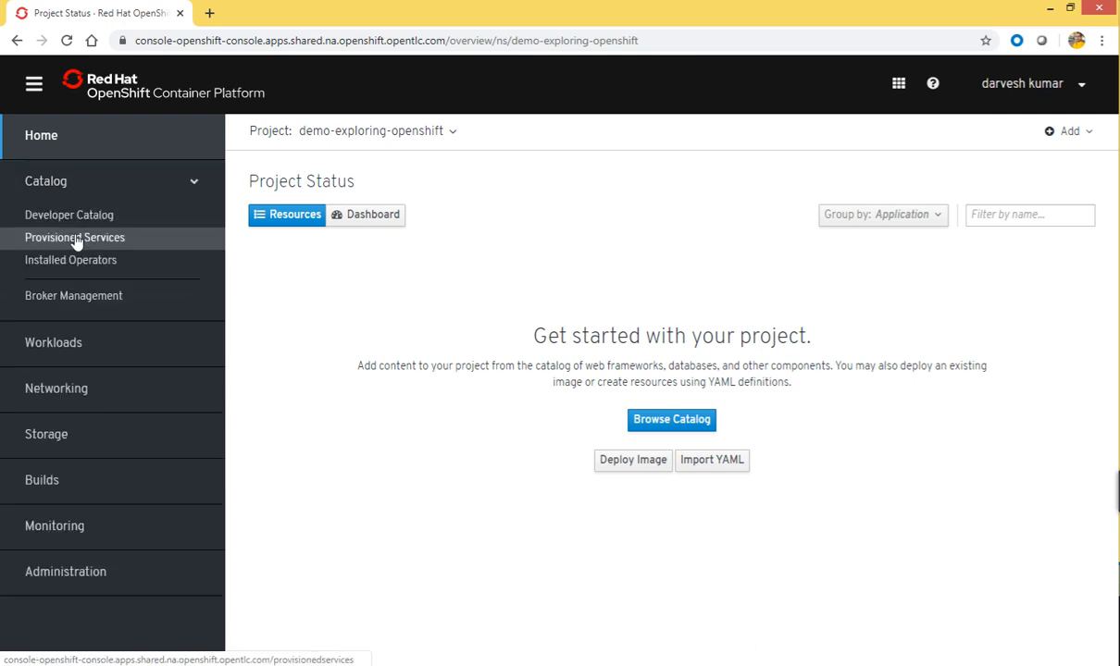
left_click(189, 182)
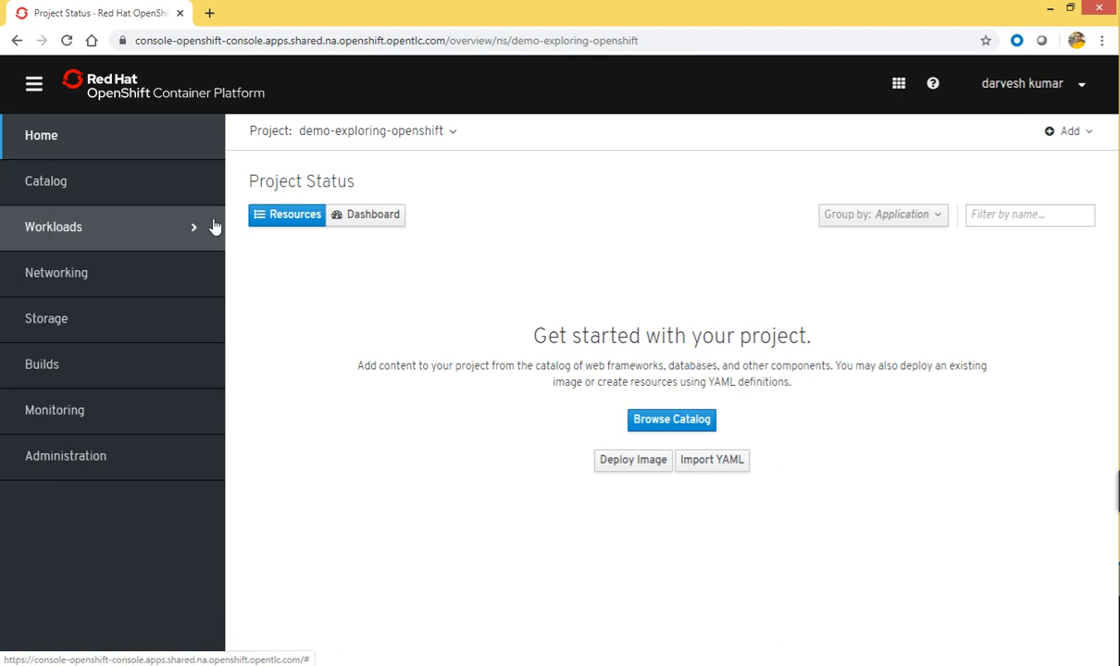
Find the PHP builder in the Developer Catalog by filtering for "php" and start creating an application from it
left_click(681, 426)
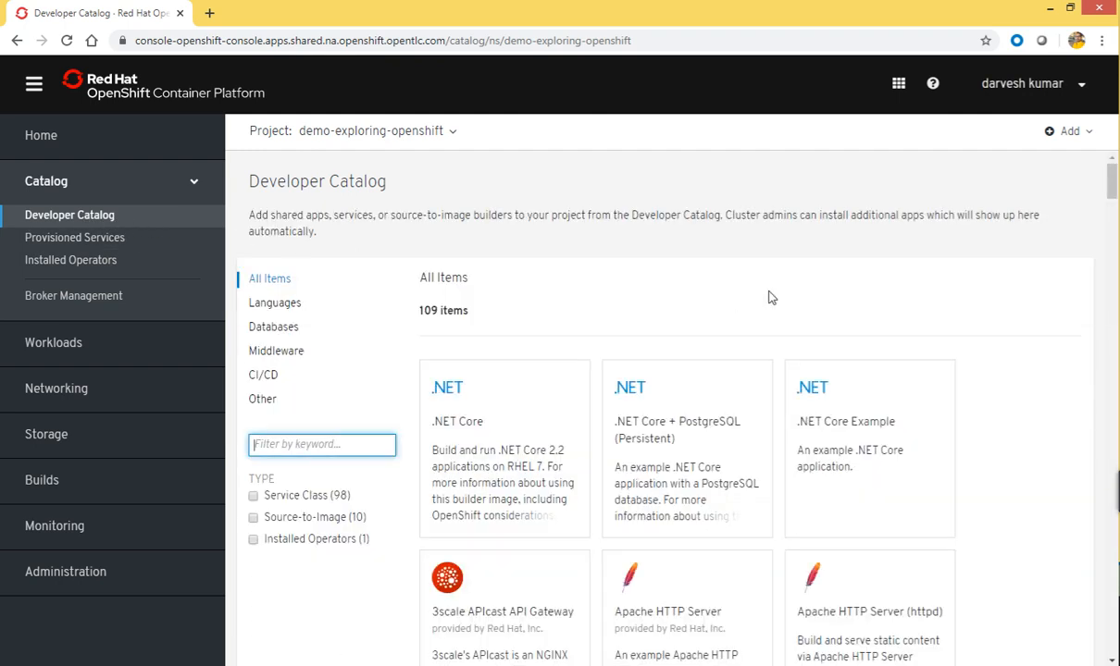
type("php")
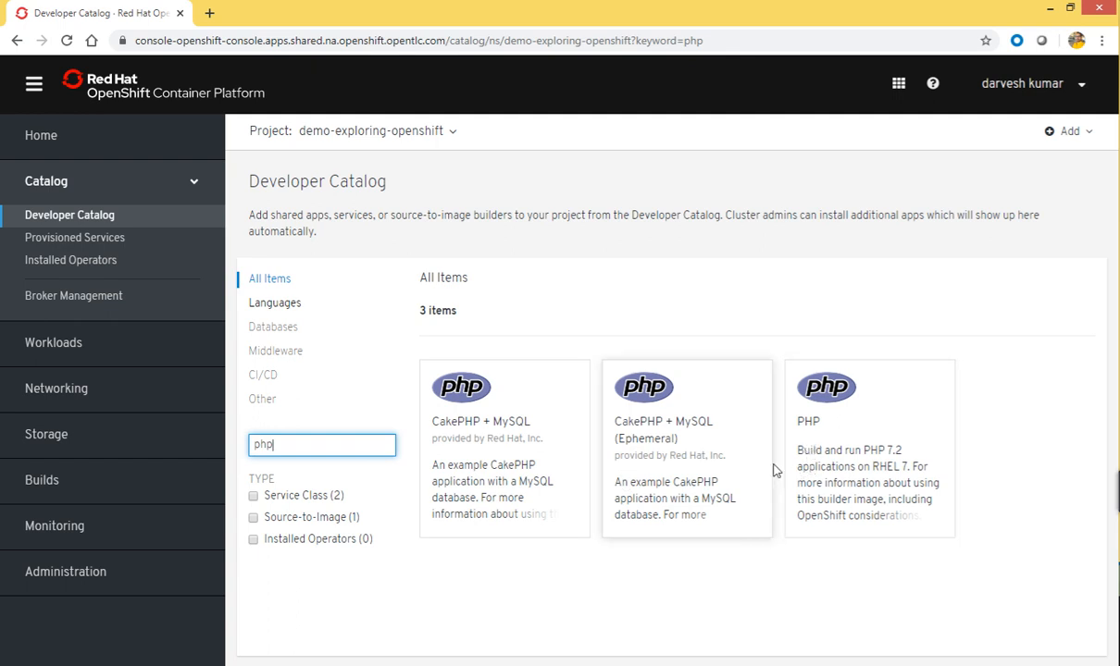
left_click(829, 436)
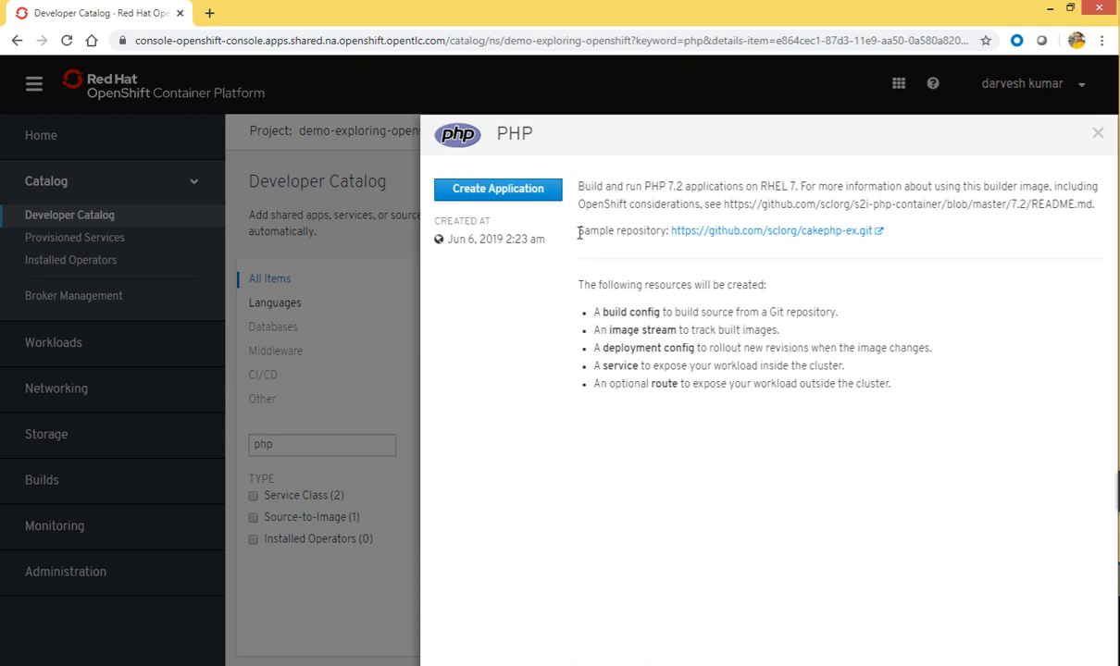
left_click(494, 192)
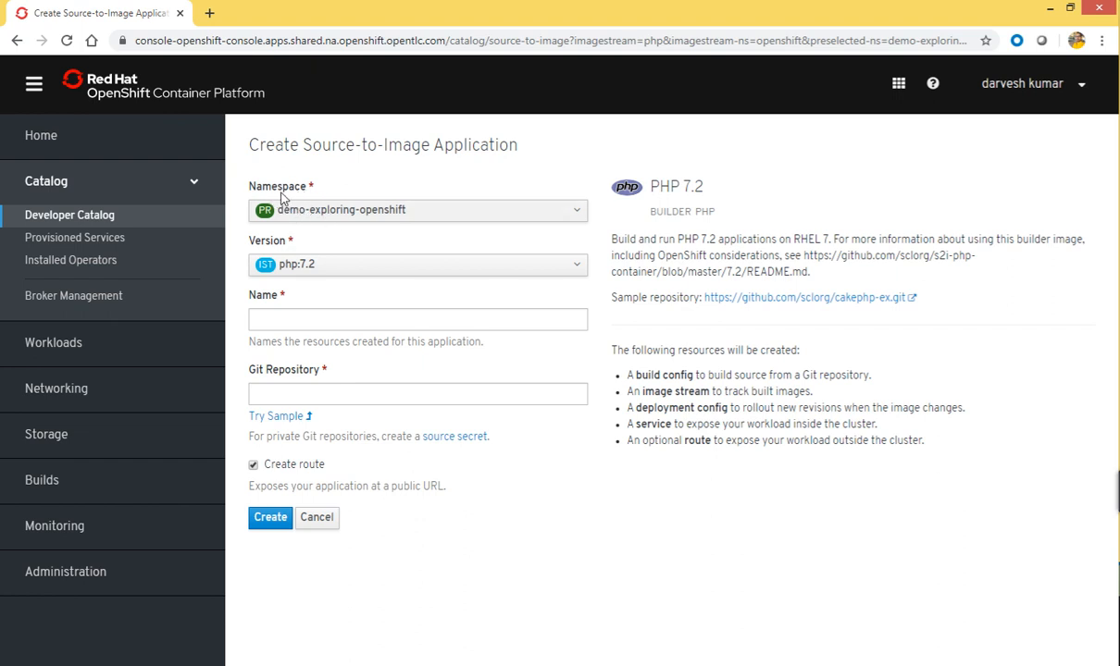
Create the source-to-image application demo-php in the demo-exploring-openshift namespace, using the sample Git repository
left_click(537, 211)
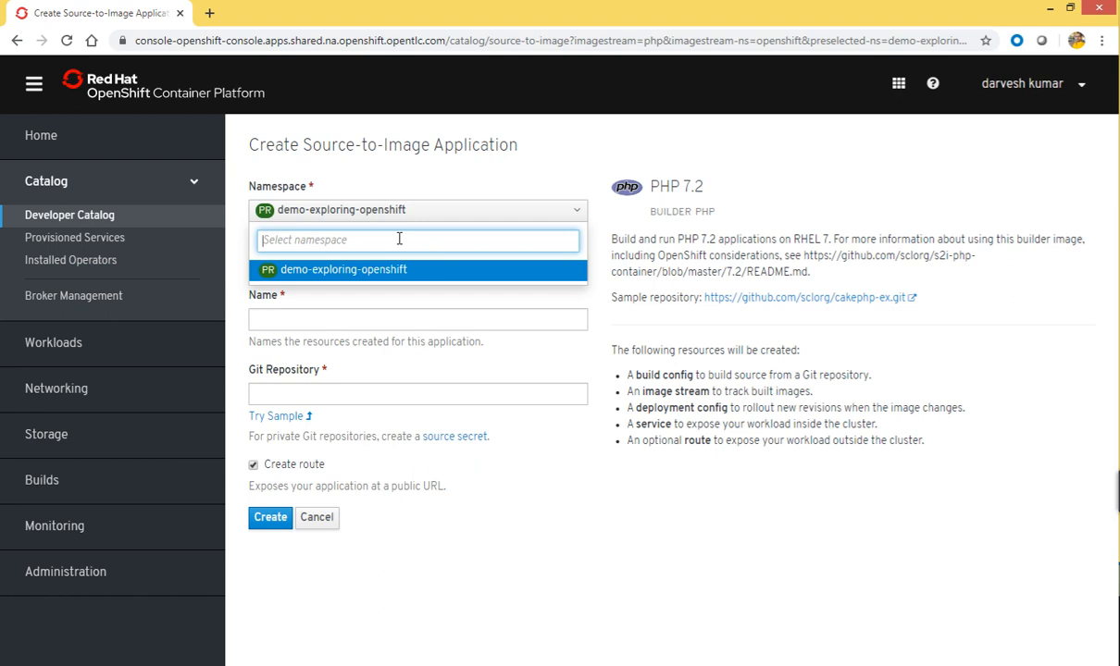
left_click(358, 268)
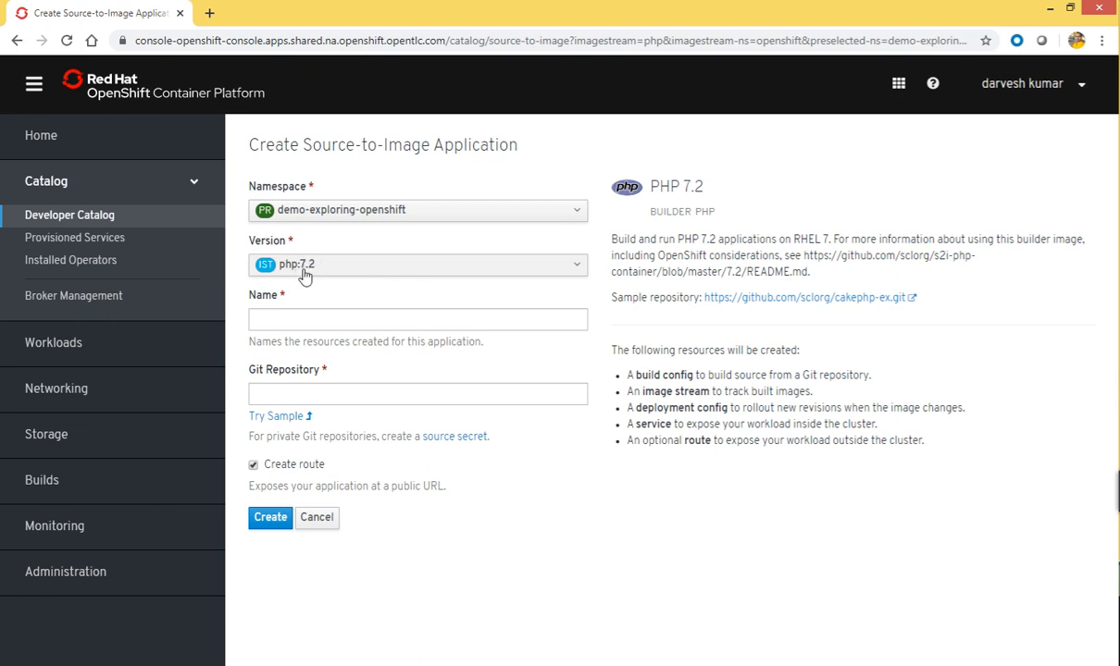
left_click(294, 325)
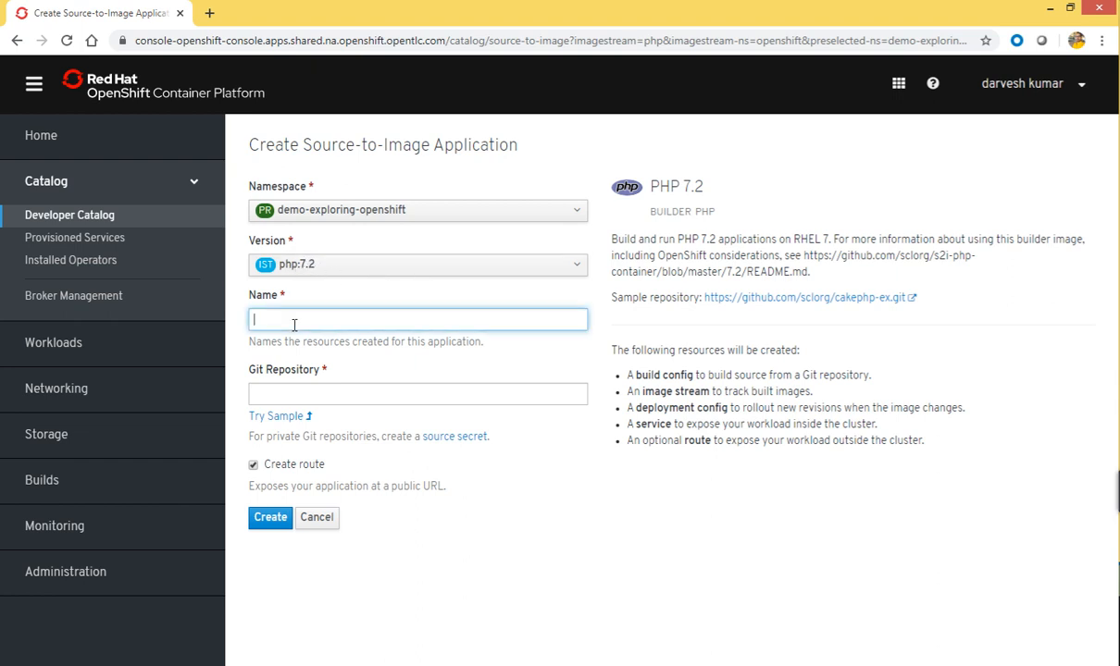
type("demo-php")
left_click(345, 392)
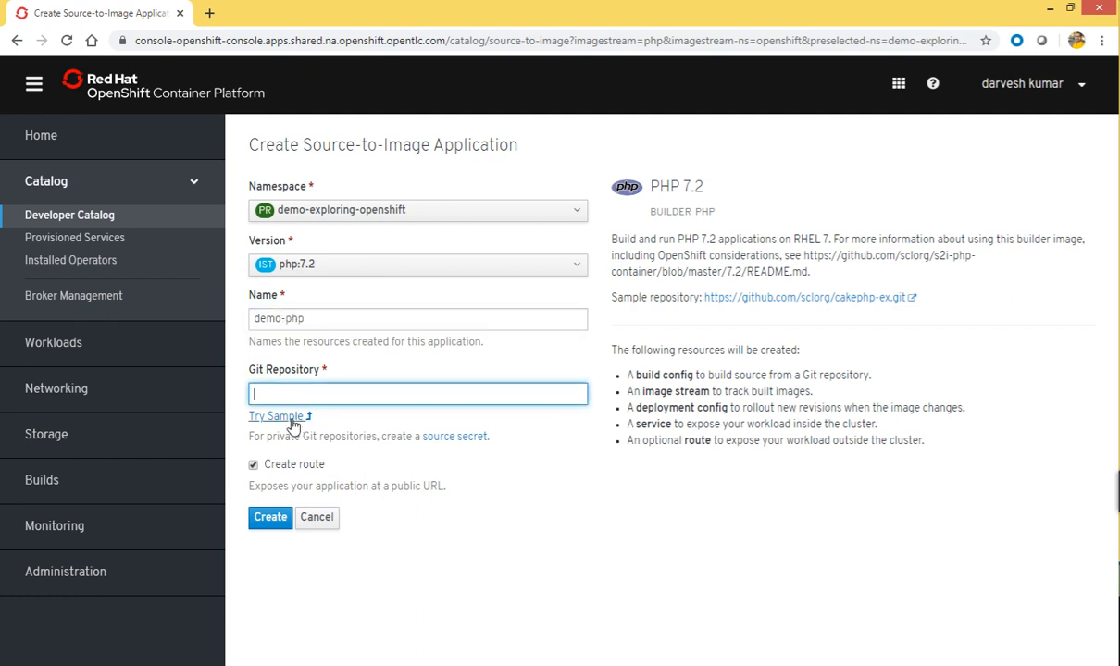
left_click(293, 421)
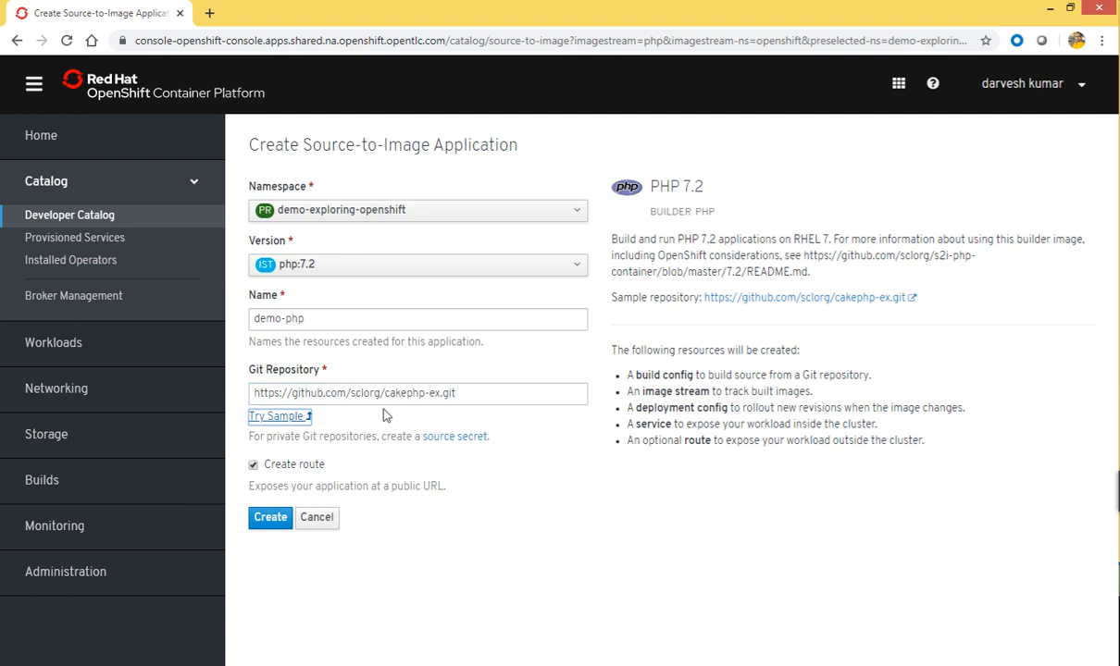
left_click(266, 521)
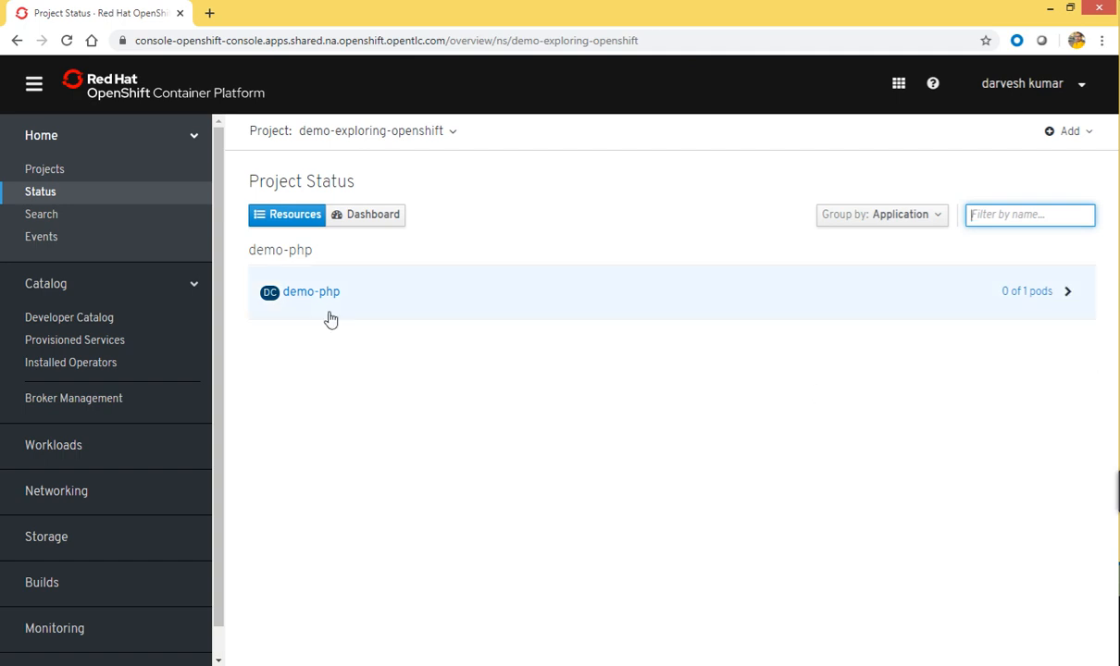
Inspect the overview and resources of the demo-php deployment config and view its build's logs
left_click(314, 296)
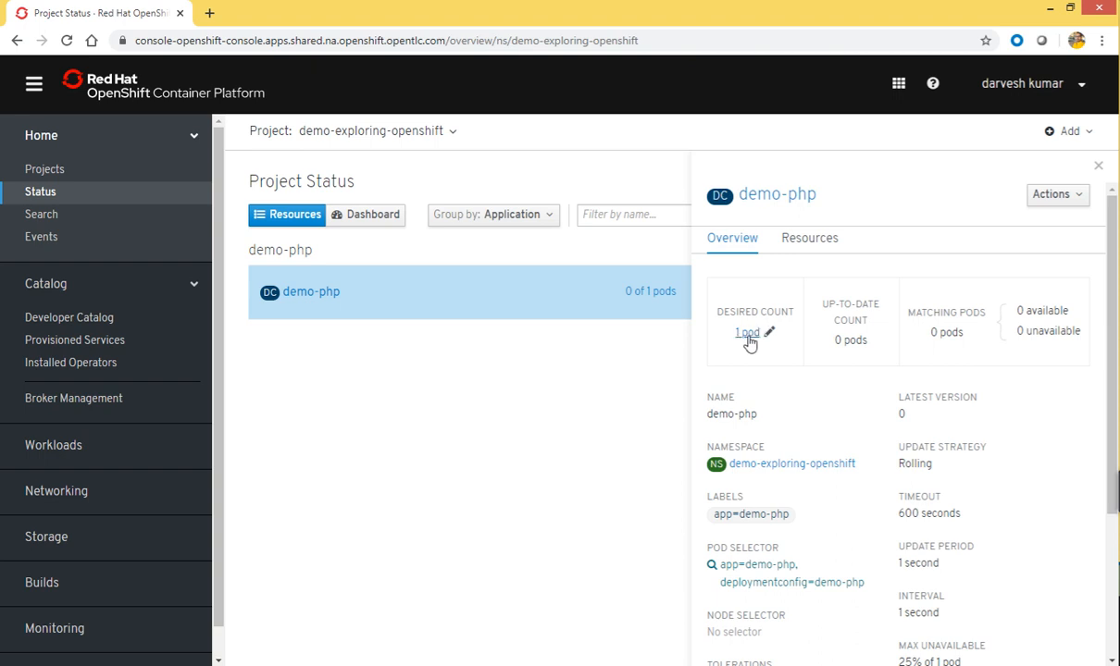
left_click(802, 242)
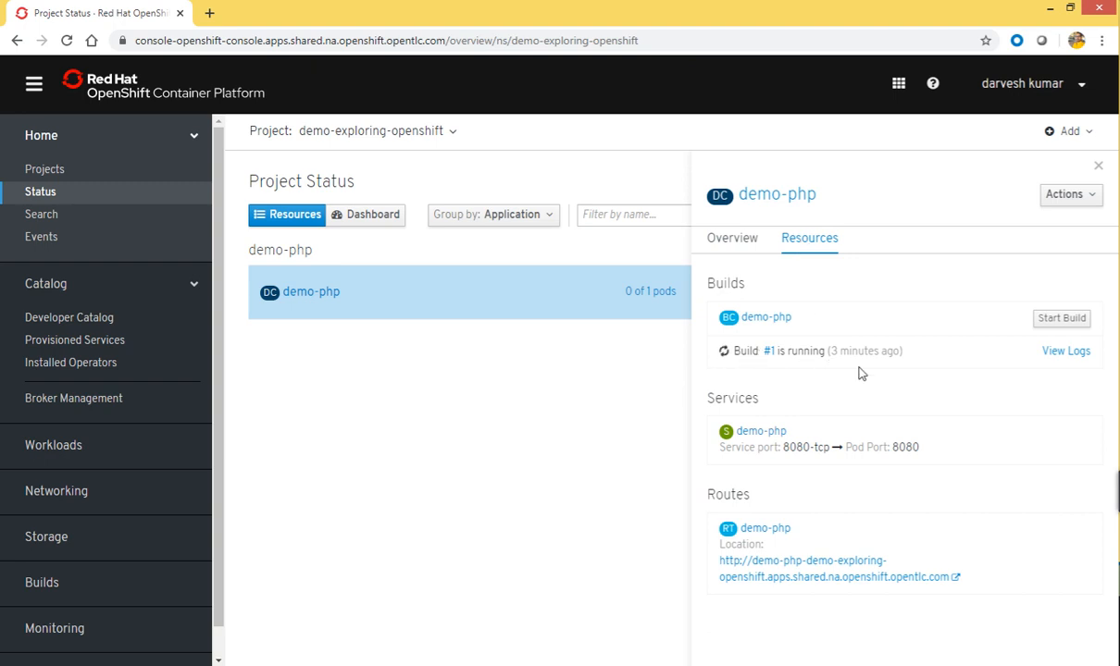
left_click(1064, 352)
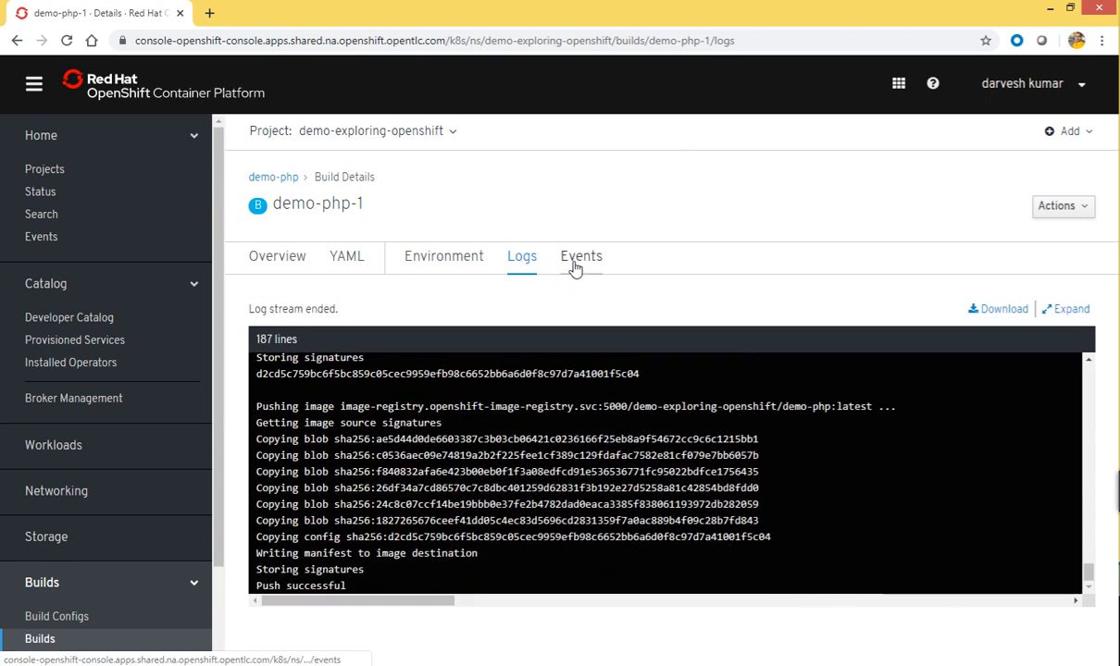
Review the demo-php-1 build's events, environment and overview, and open the demo-php build config it belongs to
left_click(574, 265)
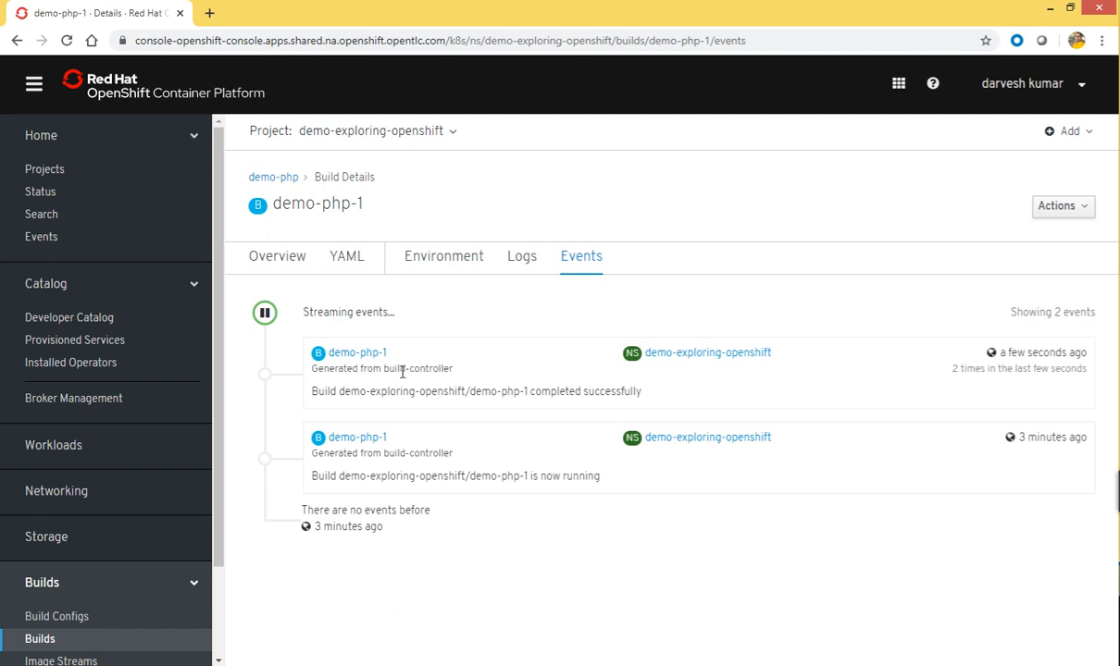
left_click_drag(402, 371, 458, 373)
double_click(417, 473)
left_click(445, 262)
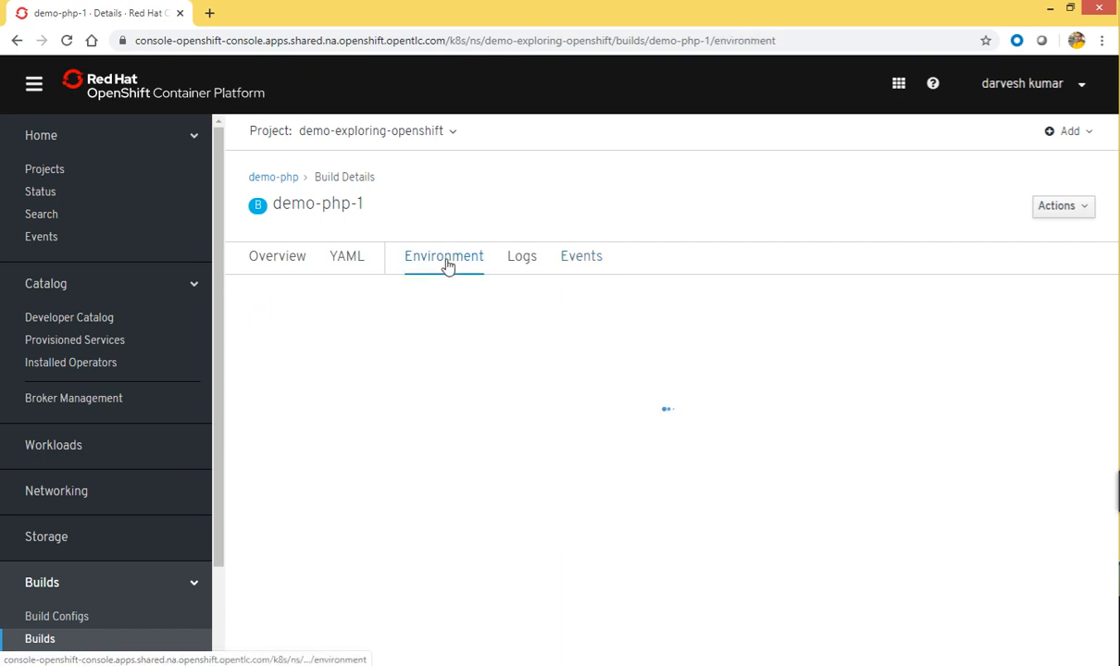
left_click(293, 262)
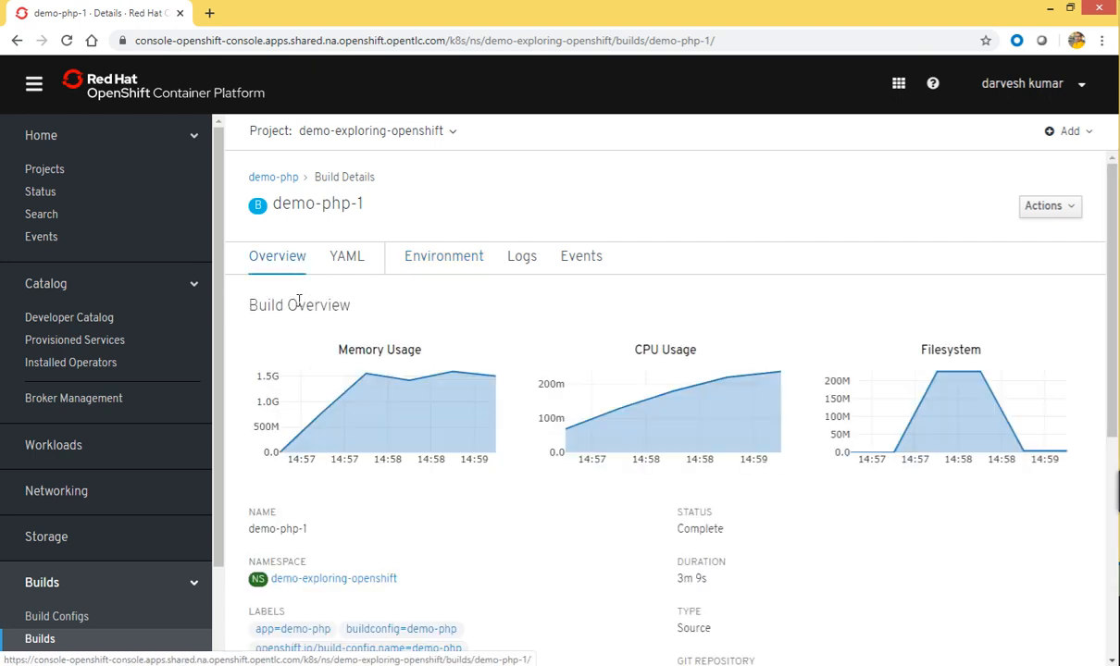
left_click(280, 178)
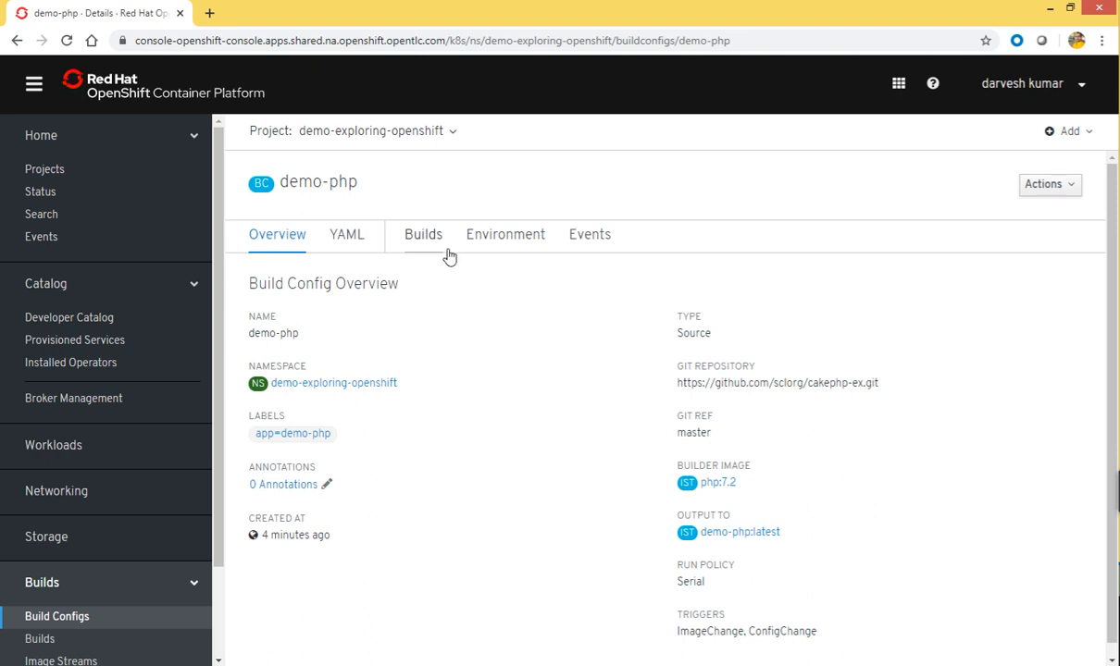
Return to the project status and check whether build #1 of demo-php has completed
left_click(48, 189)
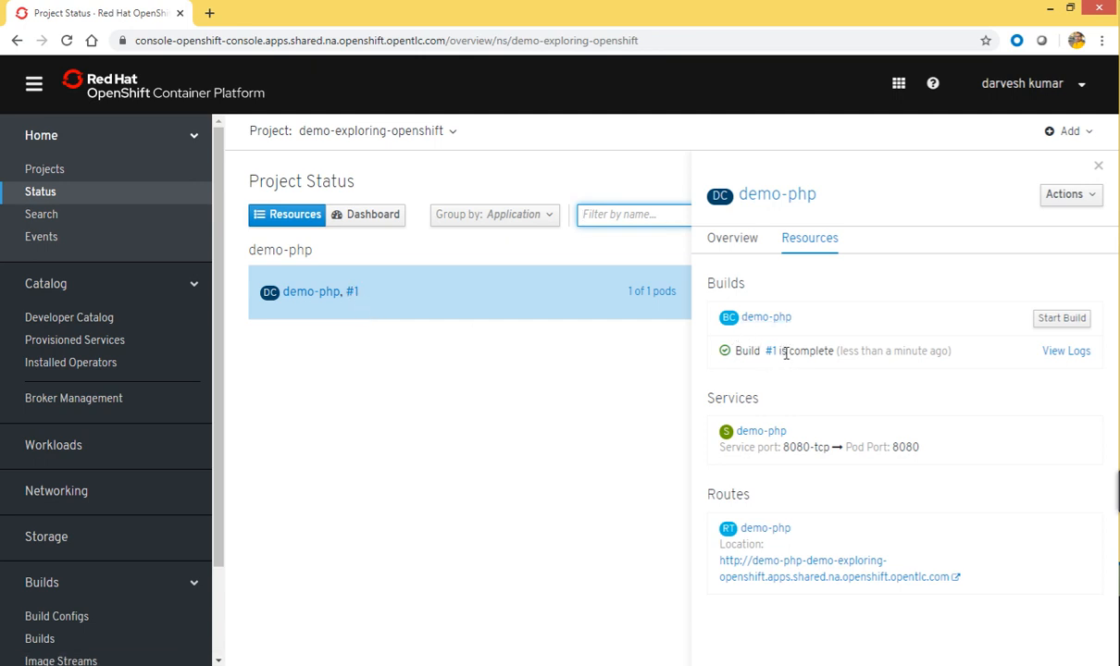
left_click_drag(829, 353, 740, 352)
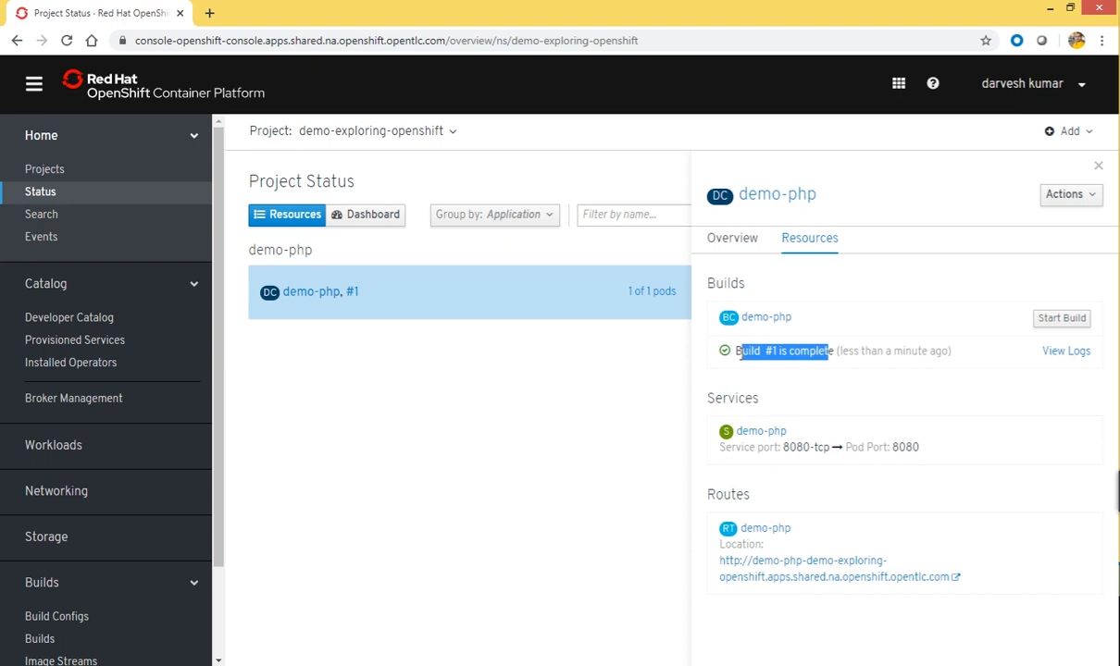
left_click(638, 397)
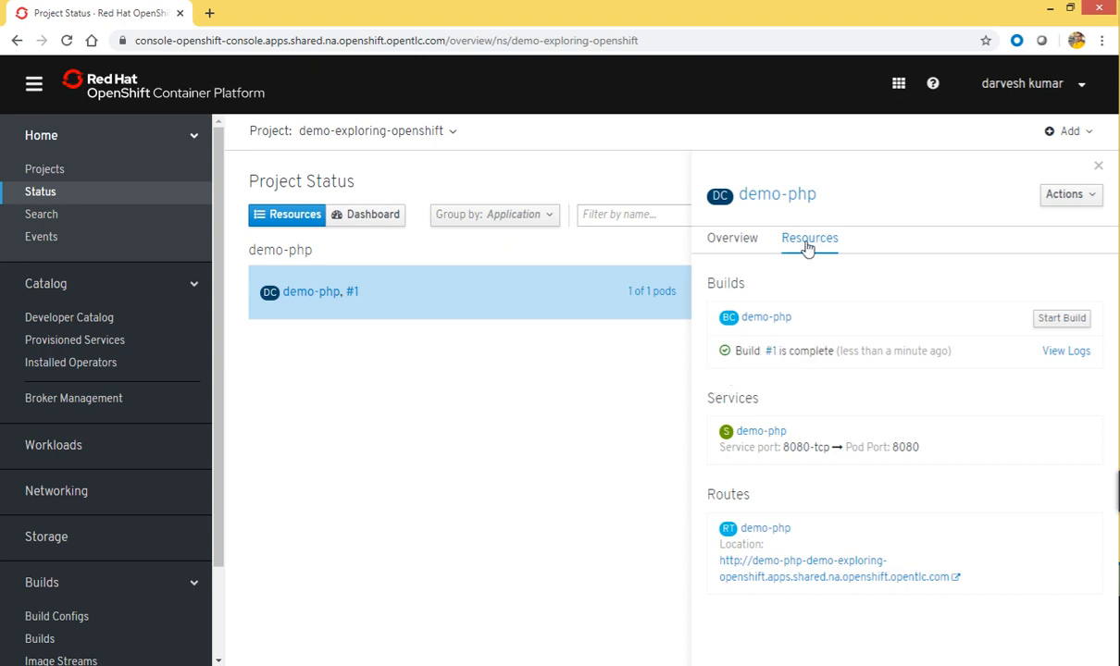
Review the demo-php deployment config's overview, including triggers, max unavailable, max surge, update strategy and reason, and return to its resources
left_click(732, 243)
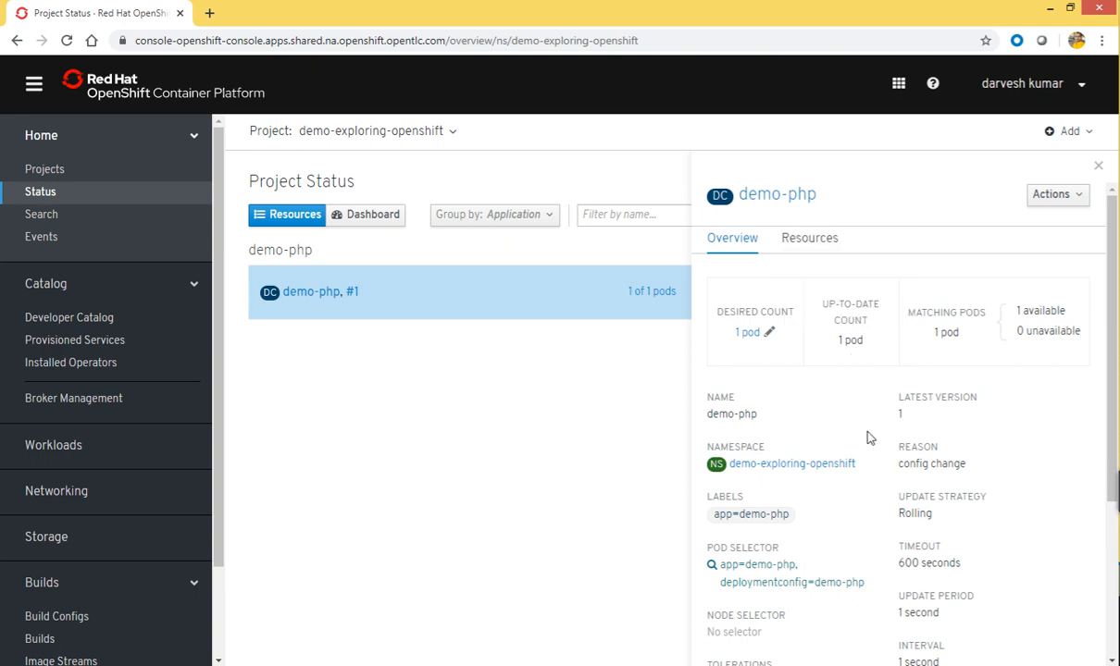
scroll(1007, 454, "down", 2)
scroll(1008, 455, "down", 2)
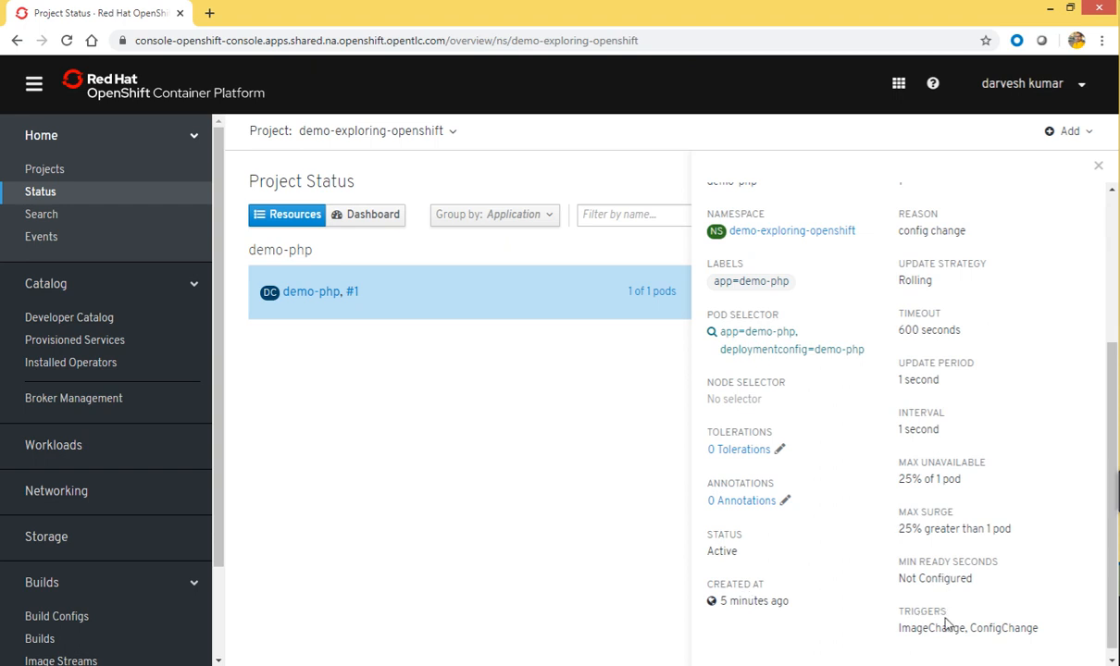
left_click_drag(898, 612, 1034, 629)
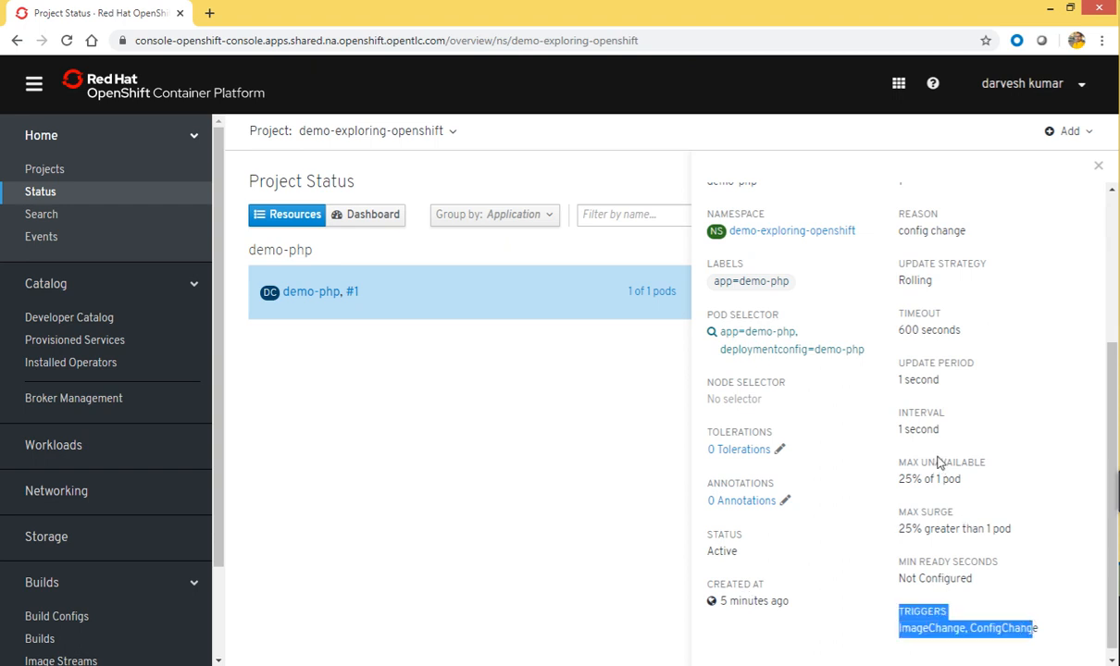
left_click_drag(927, 463, 998, 467)
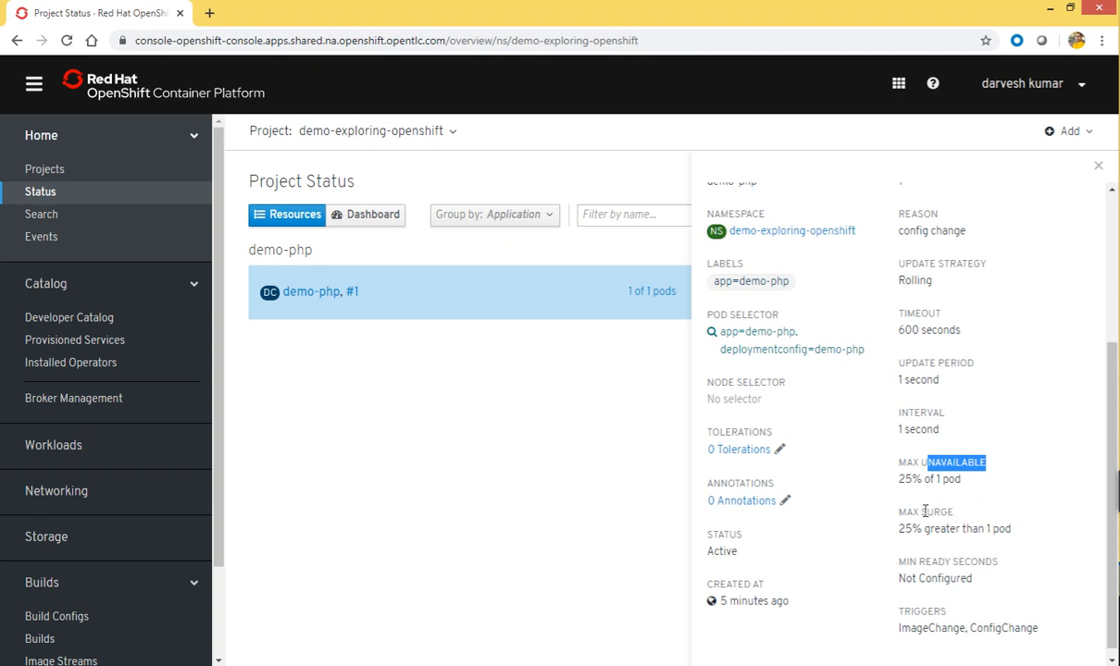
left_click_drag(921, 511, 954, 514)
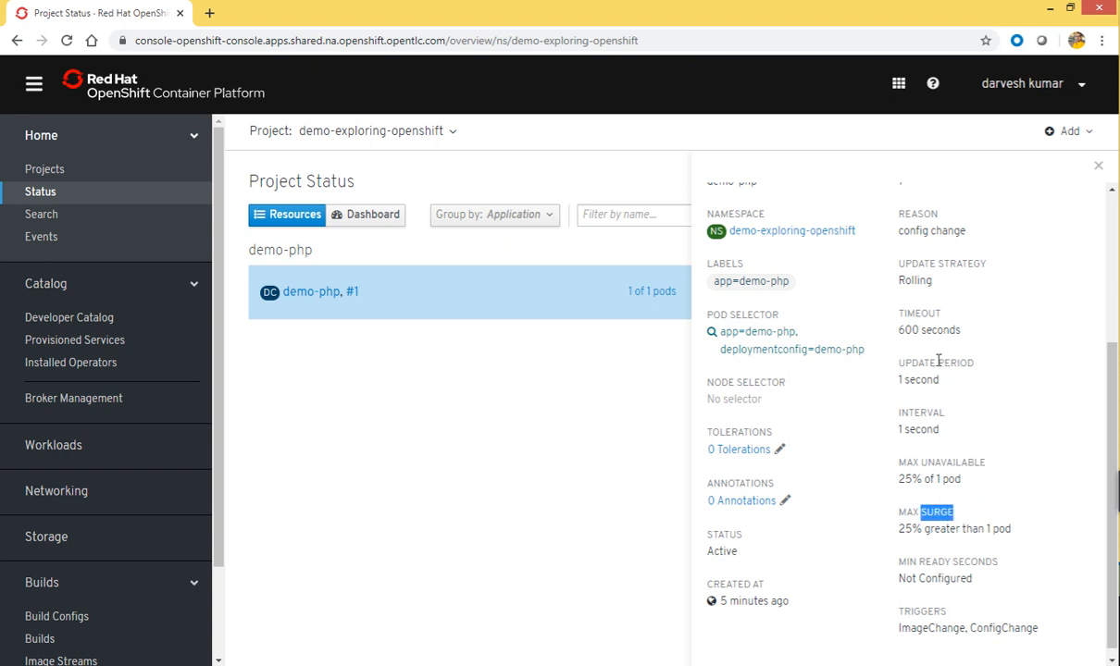
left_click_drag(918, 264, 967, 263)
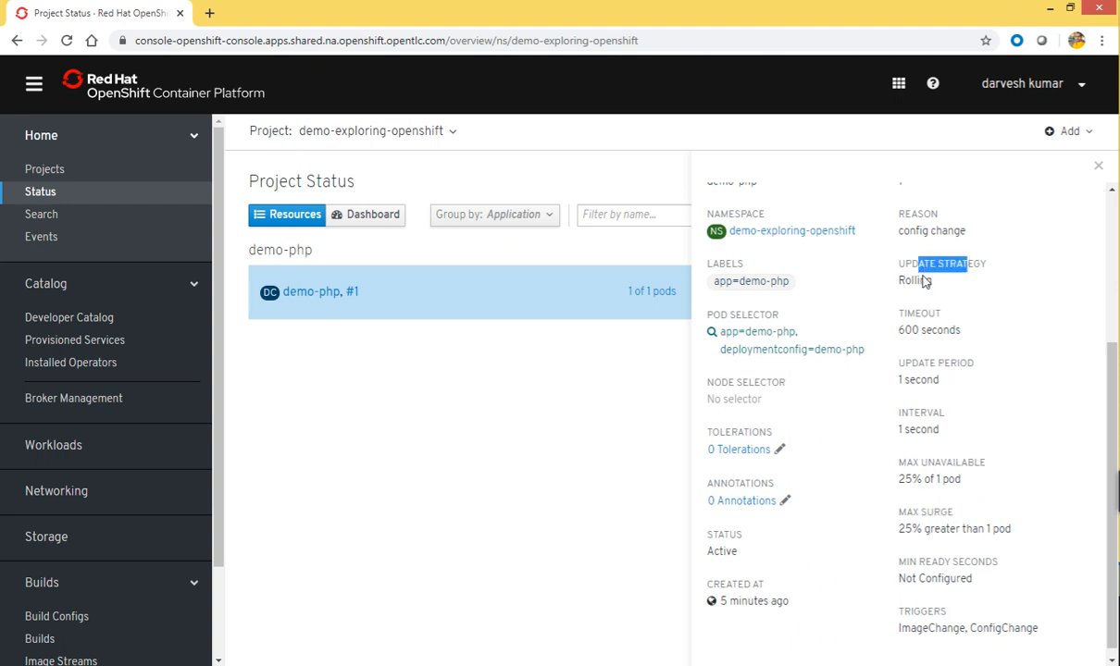
left_click_drag(903, 281, 938, 292)
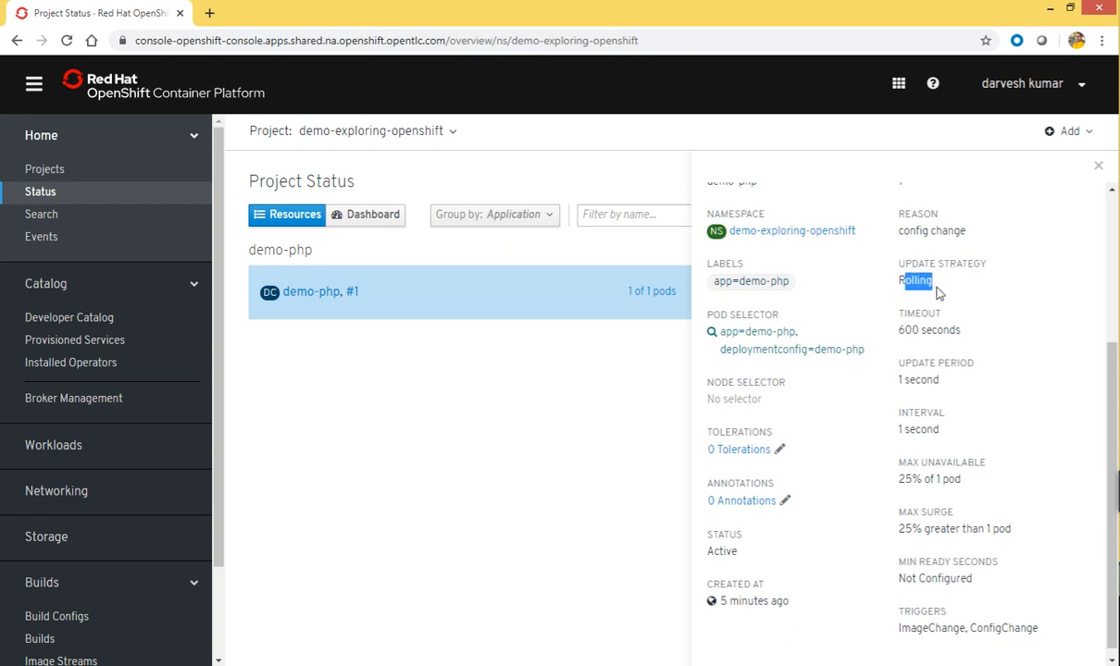
scroll(937, 294, "up", 3)
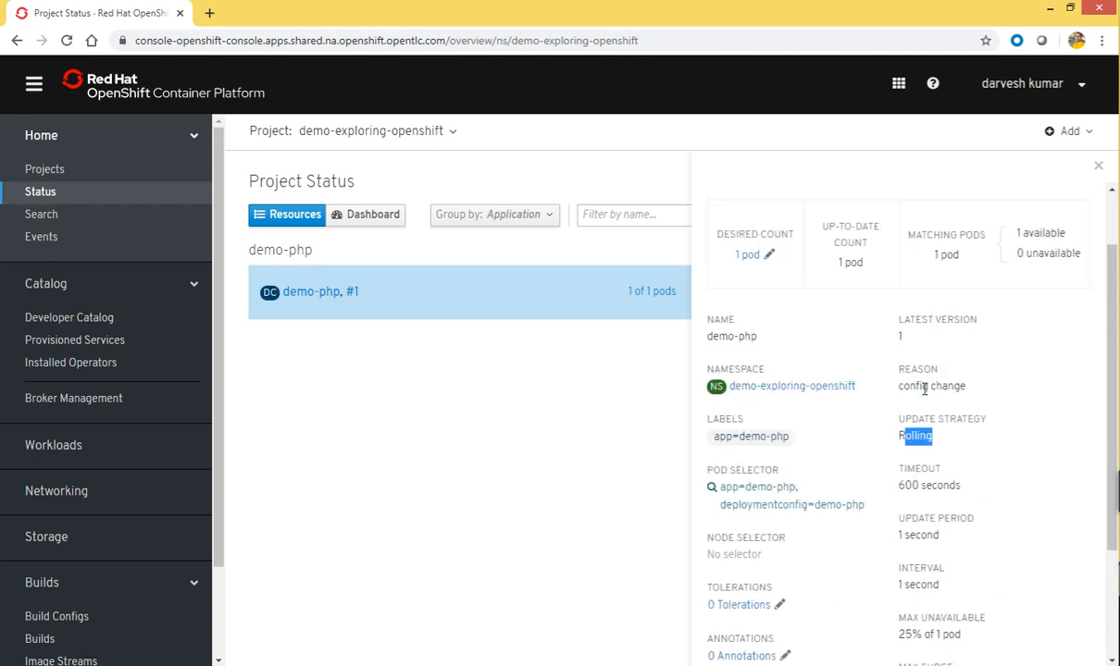
left_click_drag(898, 386, 958, 386)
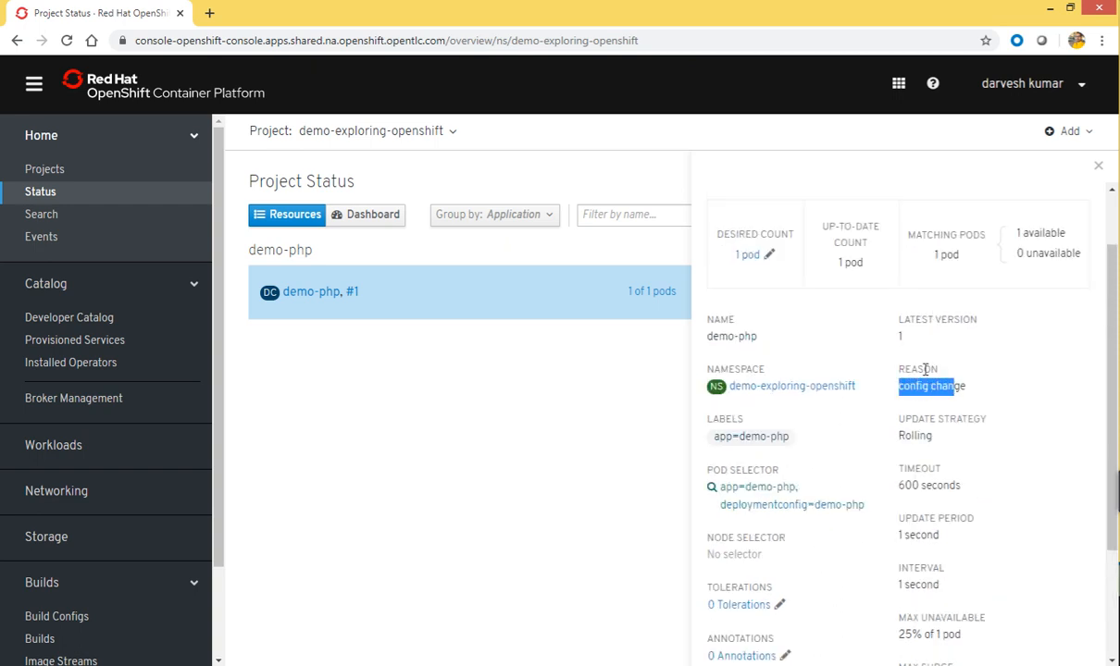
left_click(924, 369)
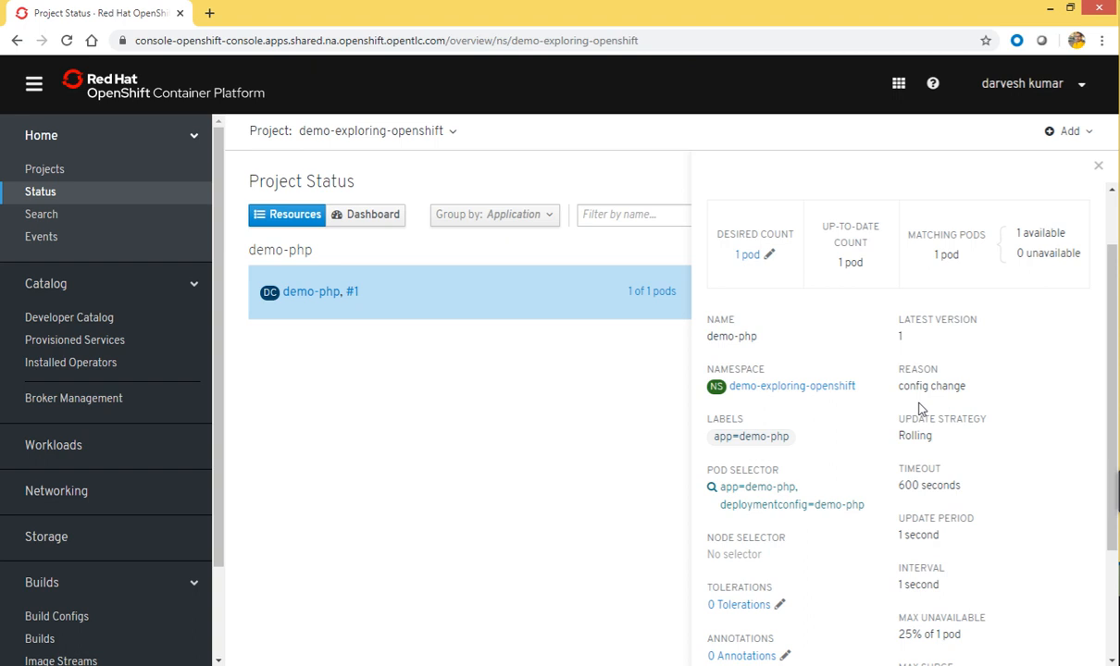
scroll(921, 407, "up", 2)
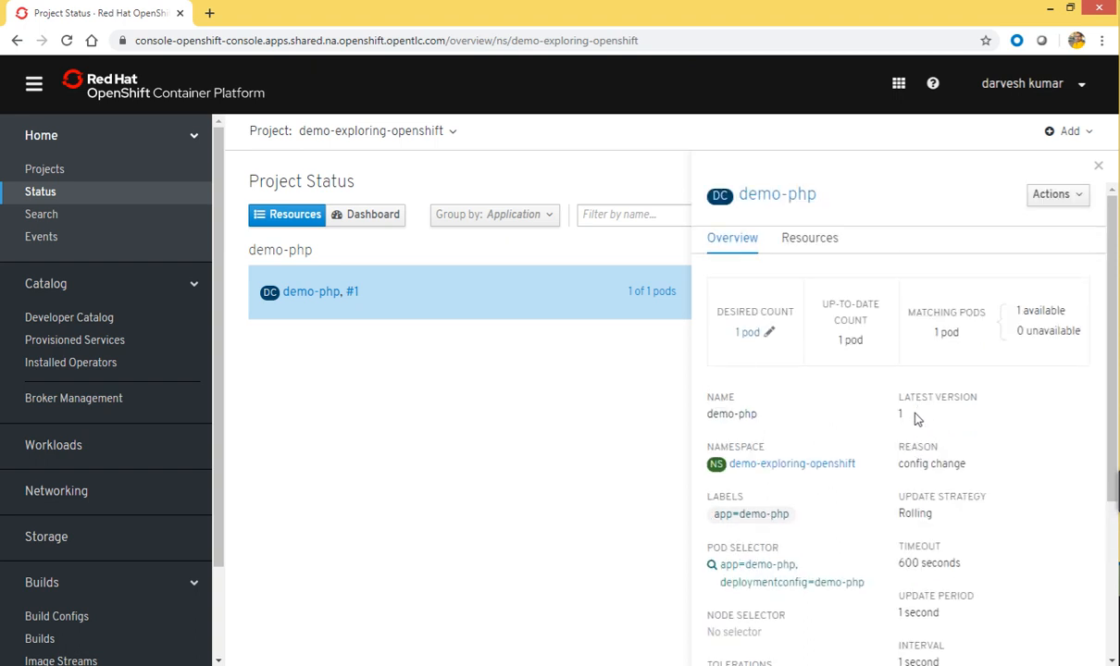
left_click(810, 237)
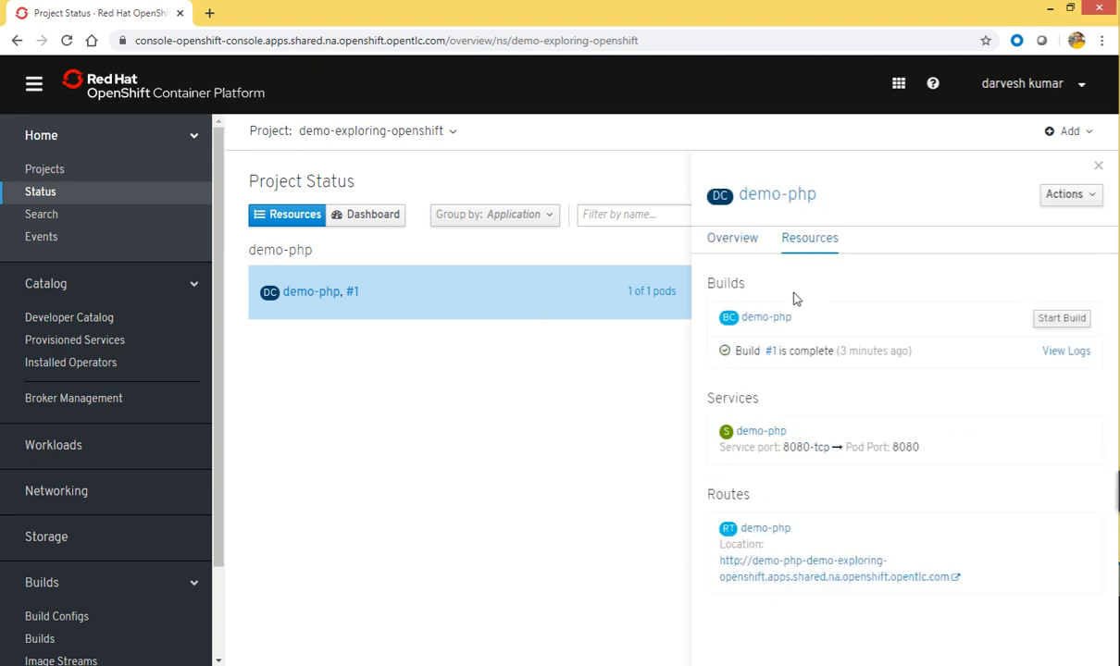
Reopen the demo-php deployment config's overview and try raising and lowering its desired pod count without saving
left_click(270, 301)
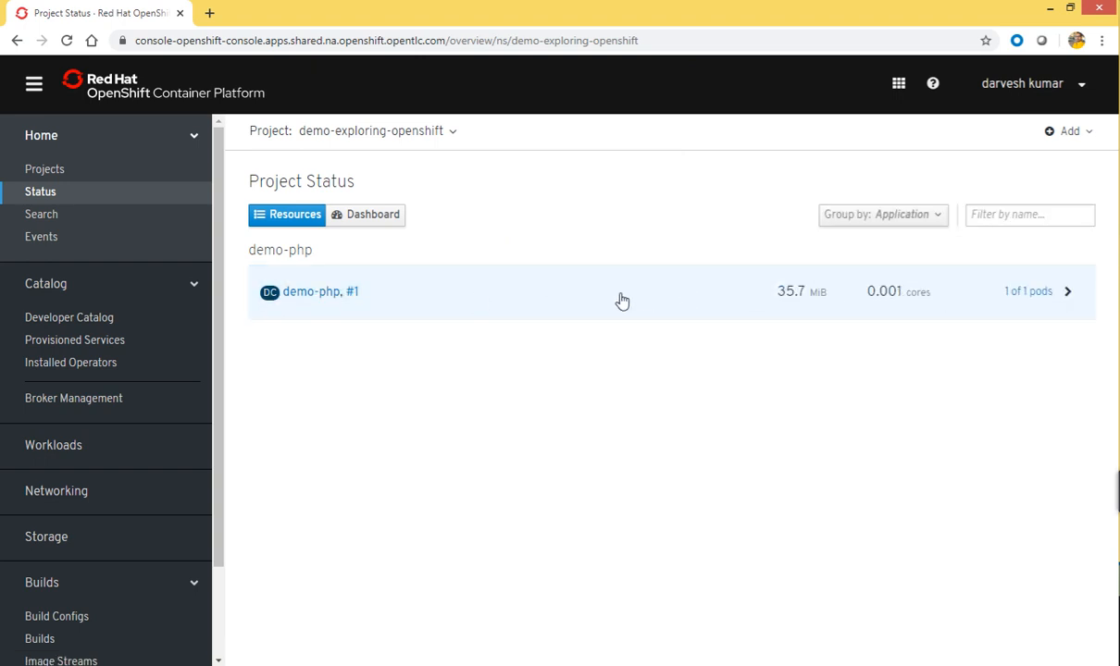
left_click(271, 301)
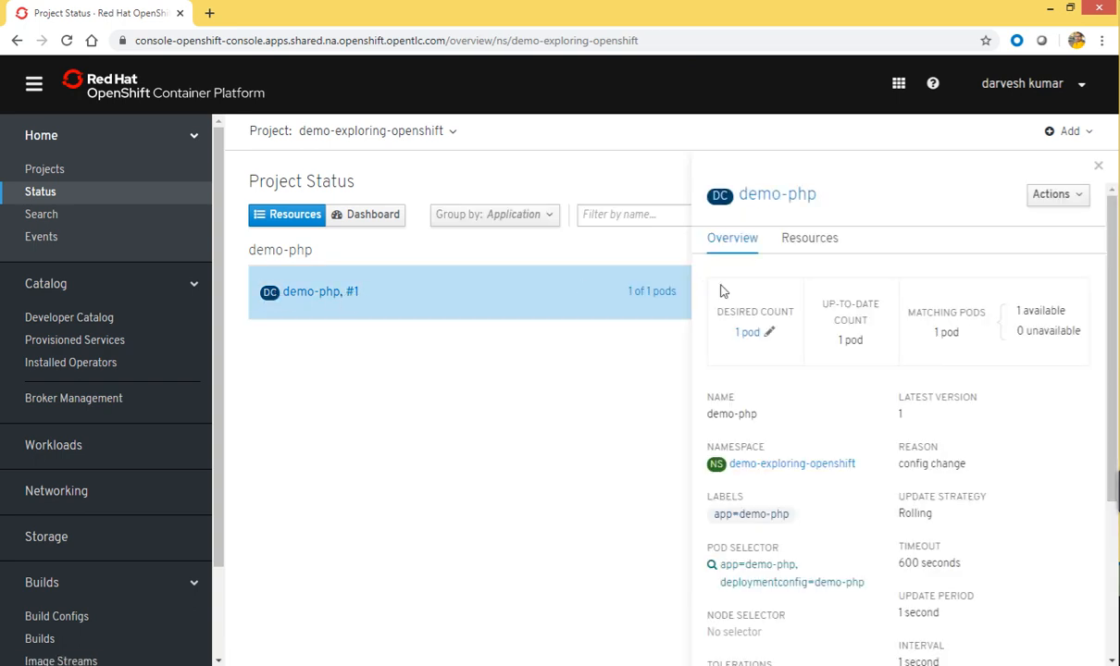
left_click(769, 334)
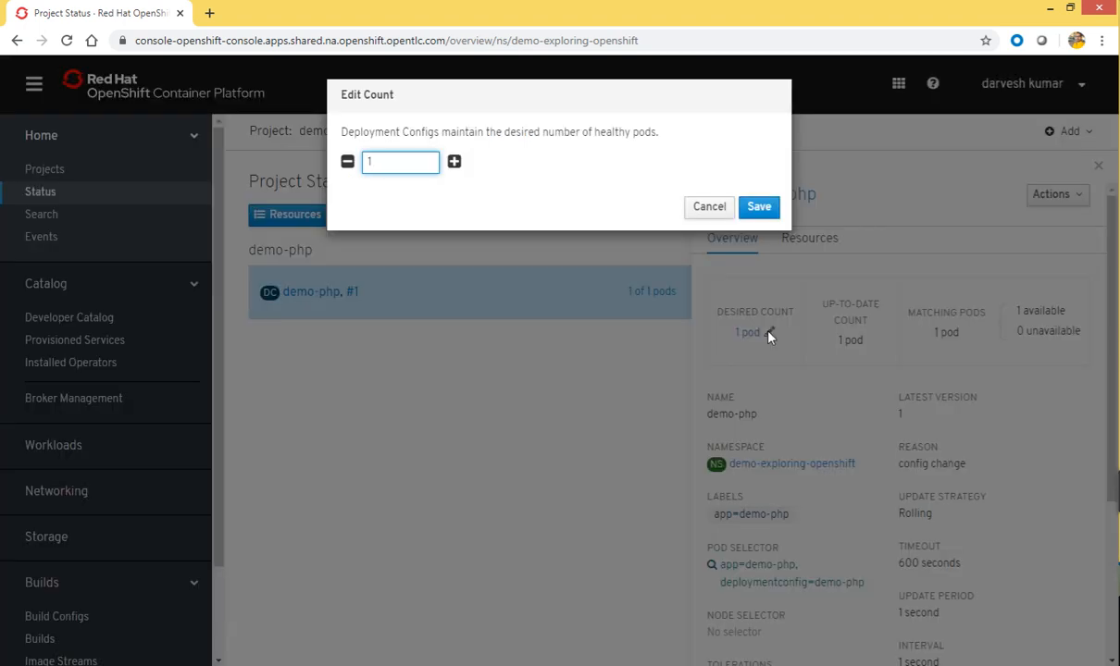
left_click(454, 164)
left_click(347, 163)
left_click(347, 163)
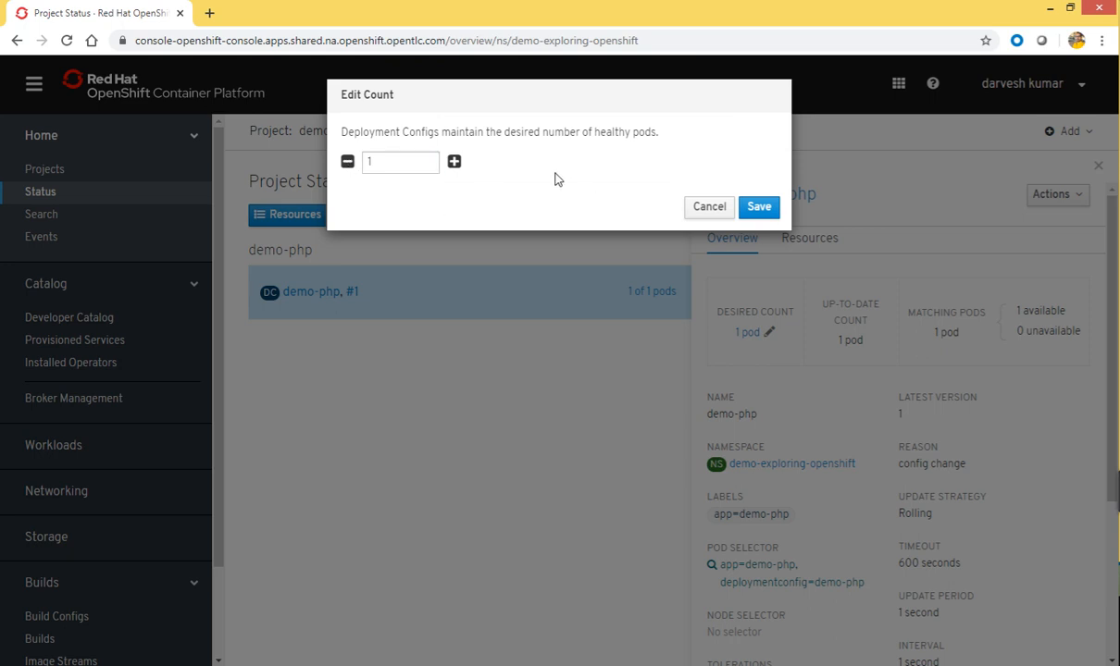
left_click(710, 207)
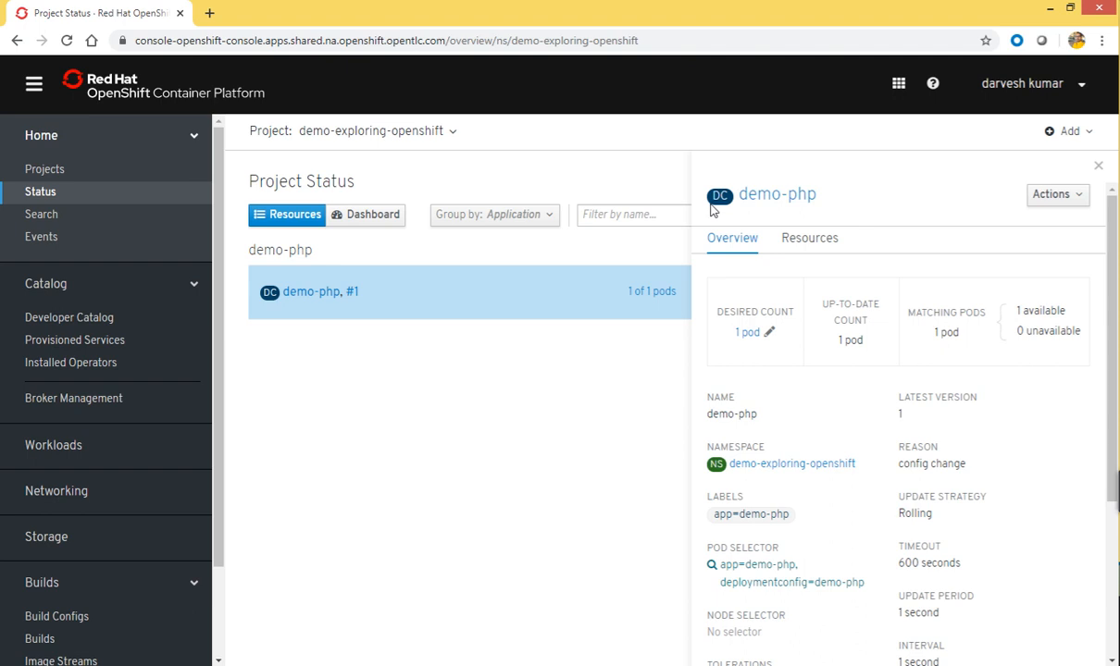
Examine the routes, services, builds and available actions of the demo-php deployment config, and close its details
left_click(805, 245)
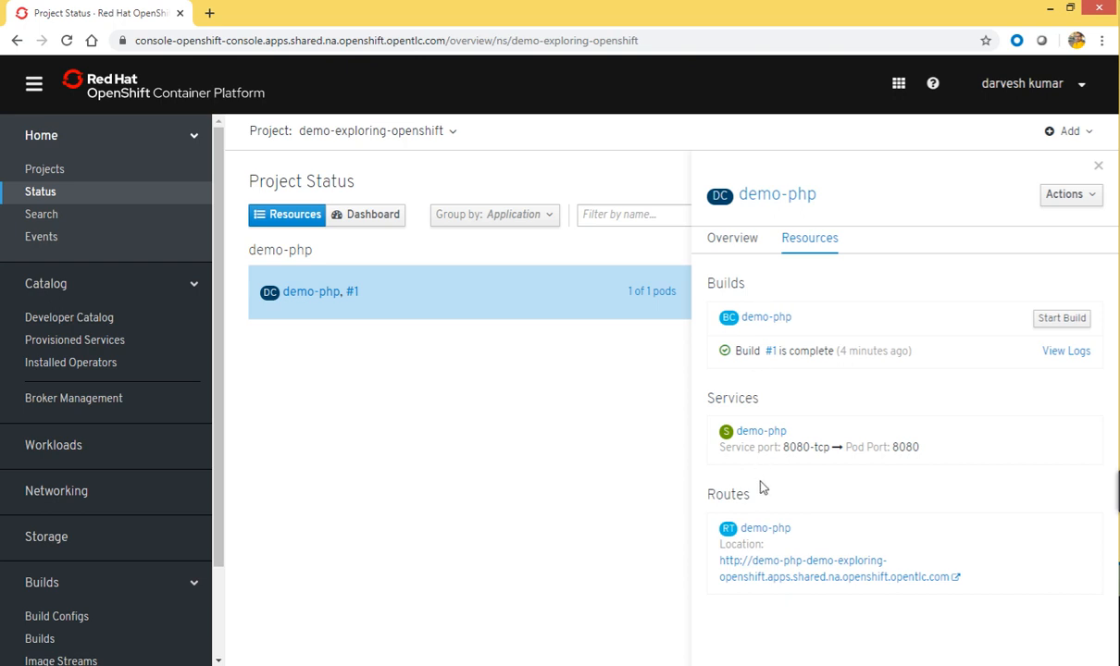
double_click(718, 495)
double_click(726, 398)
double_click(724, 283)
left_click(1094, 205)
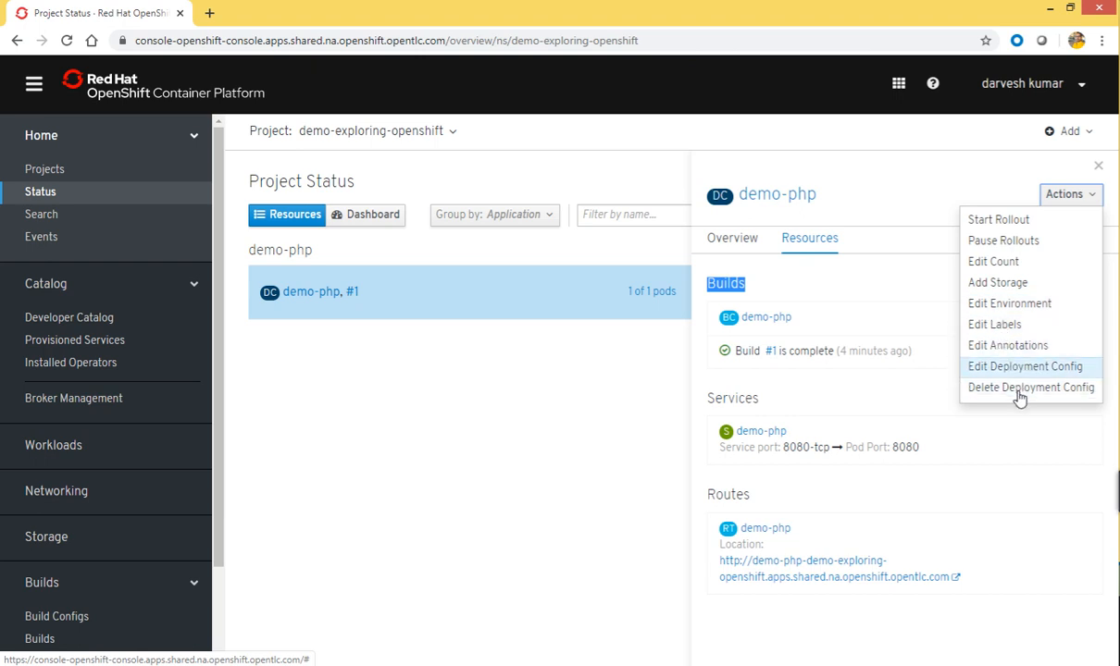
left_click(944, 206)
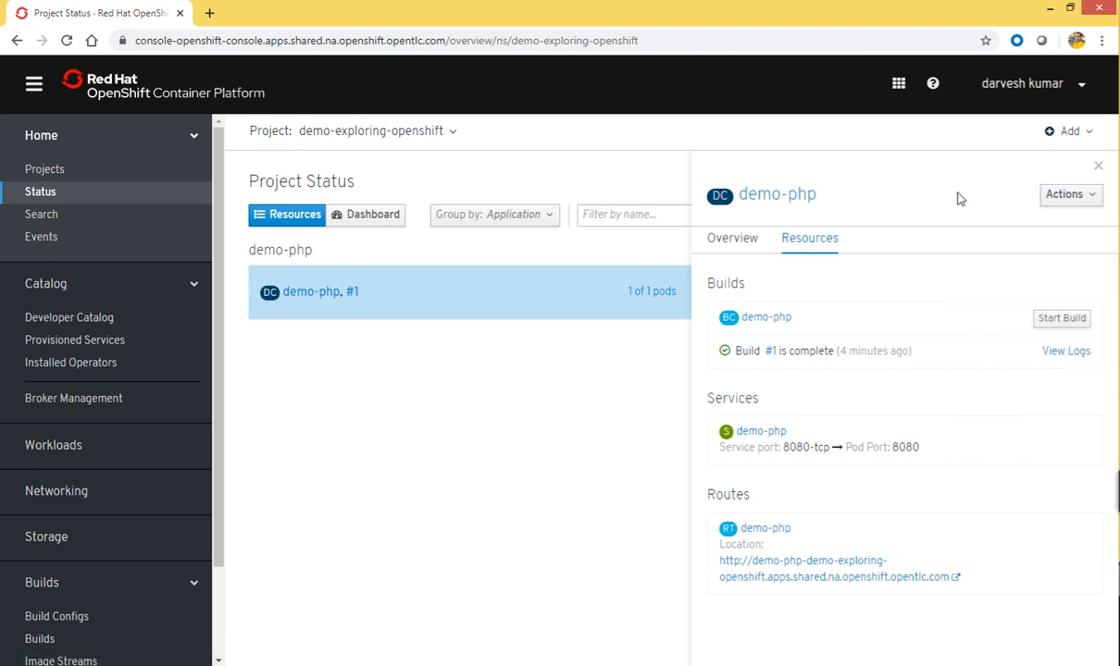
left_click(1100, 168)
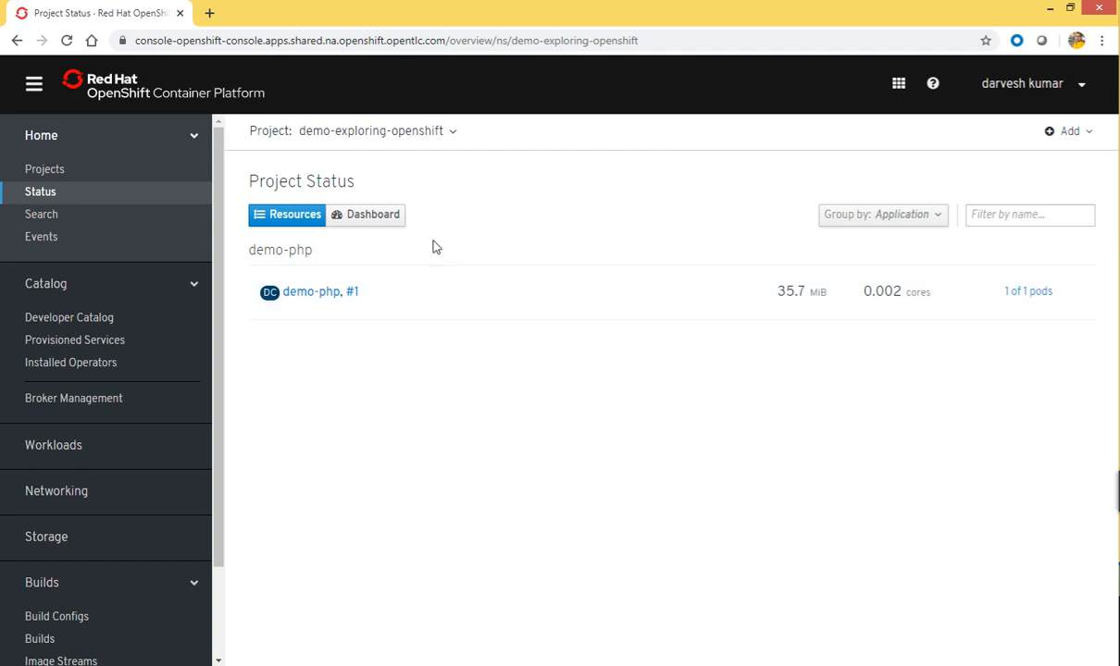
Review the project dashboard's health, CPU and memory usage, and project details
left_click(366, 215)
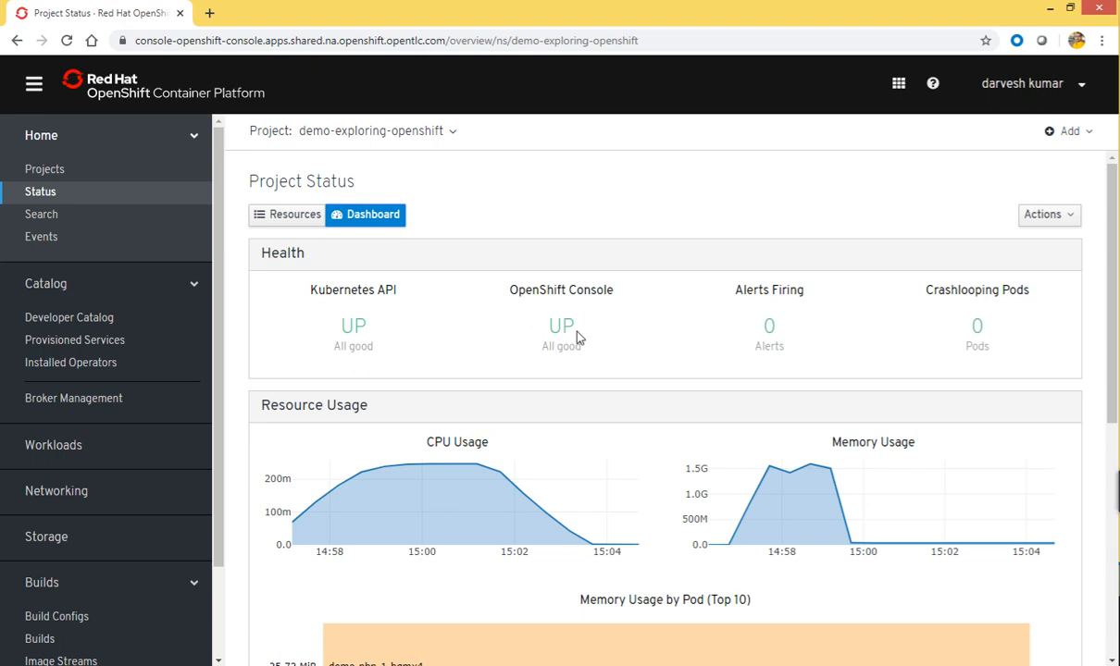
scroll(578, 337, "down", 3)
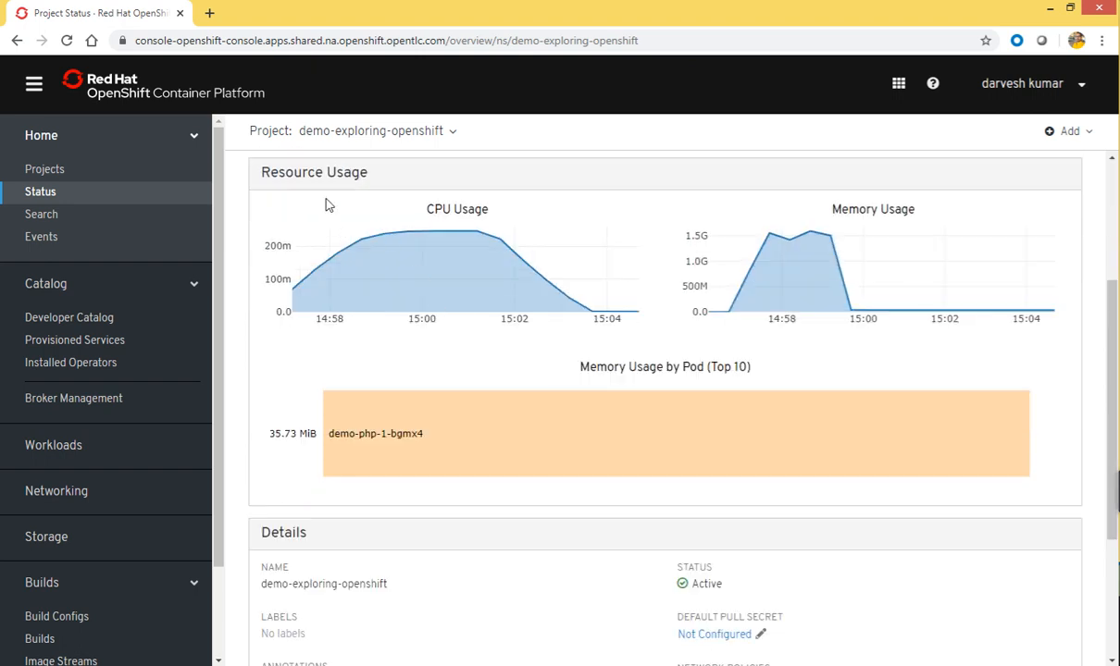
mouse_move(834, 255)
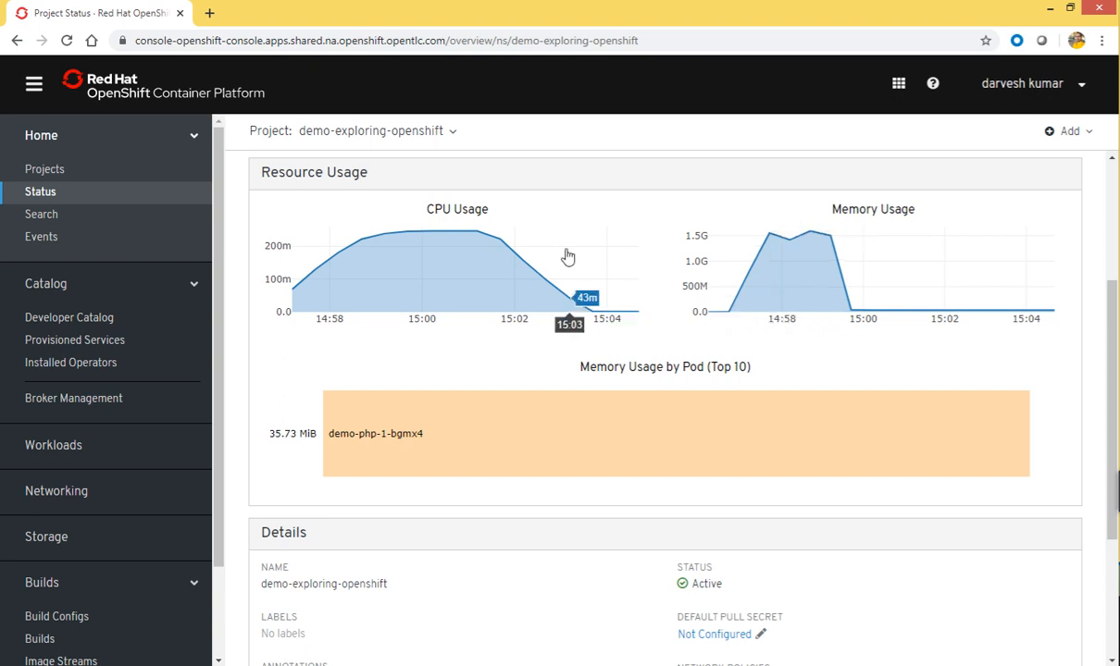
scroll(831, 355, "down", 3)
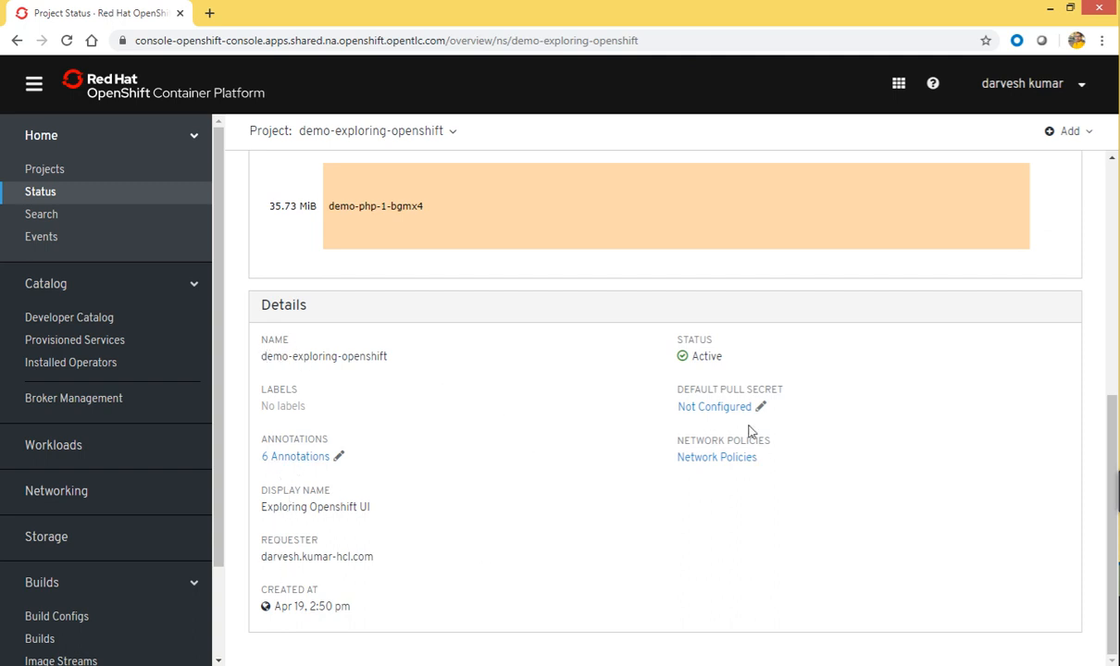
scroll(892, 390, "up", 5)
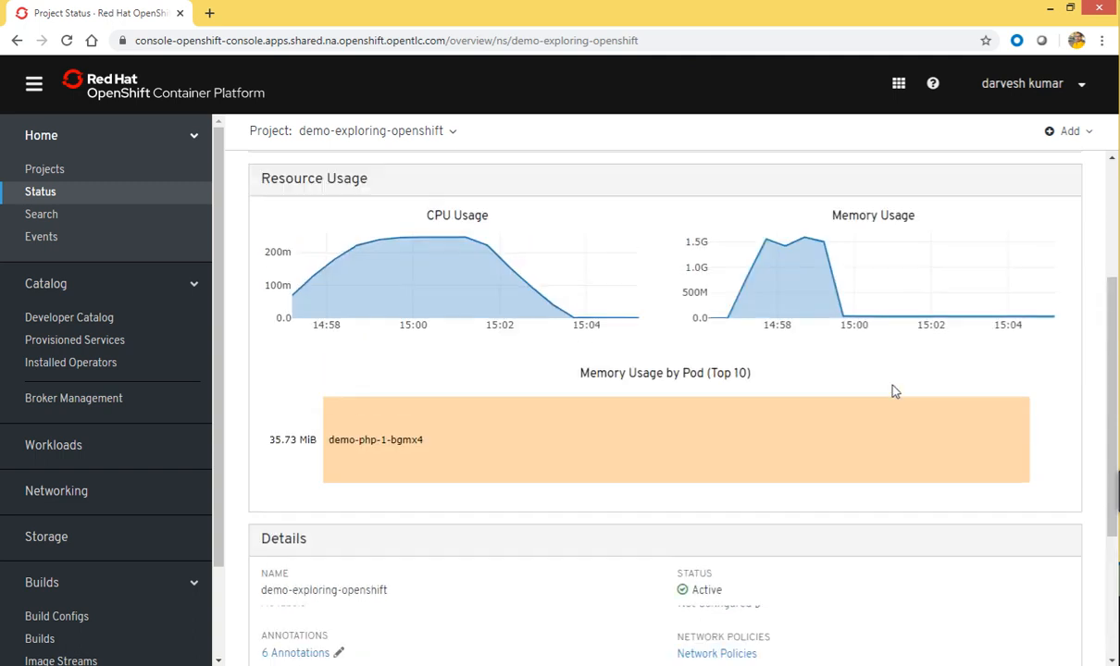
scroll(892, 389, "up", 1)
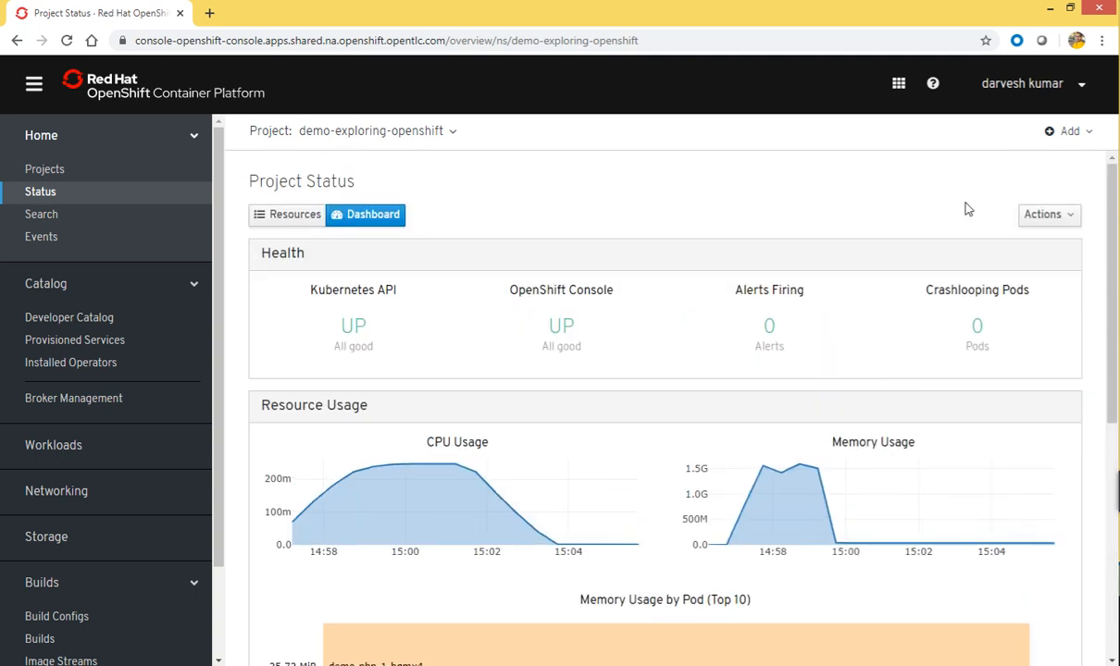
Look through the actions available for the project and the options for adding content to it
left_click(1068, 218)
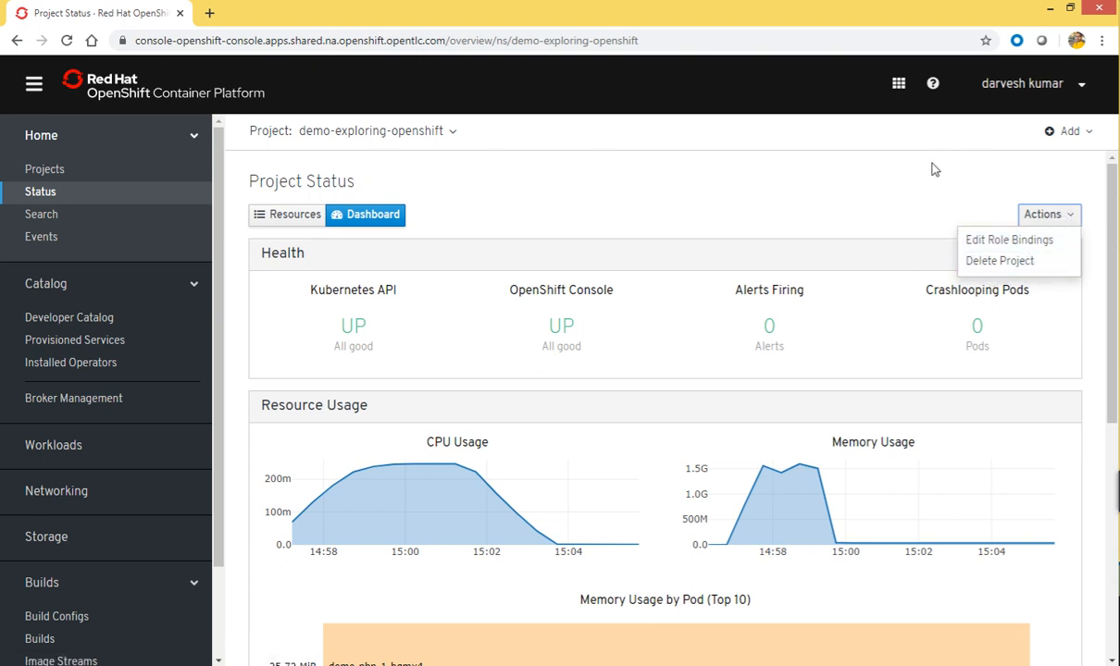
left_click(1090, 135)
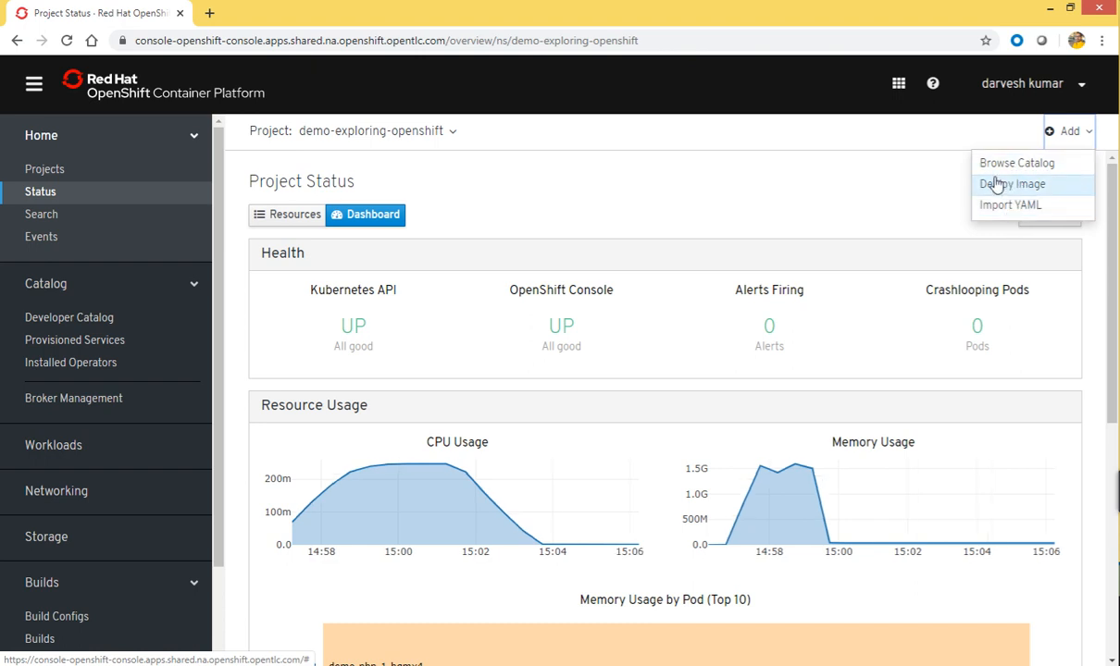
left_click(815, 201)
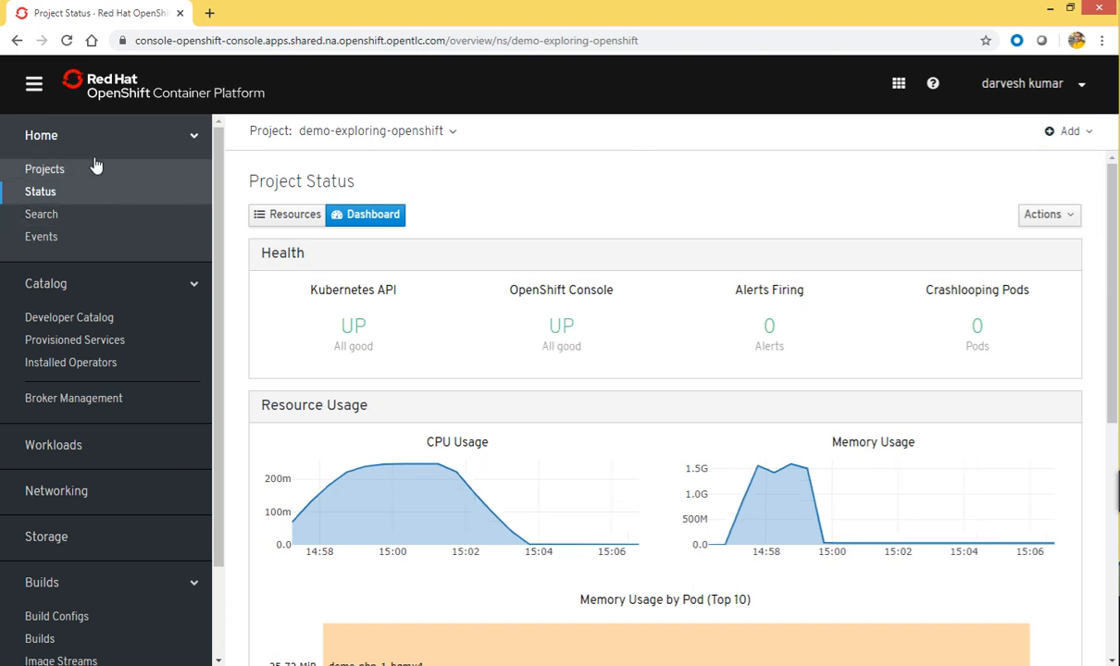
Collapse the Home and Catalog navigation sections
left_click(191, 139)
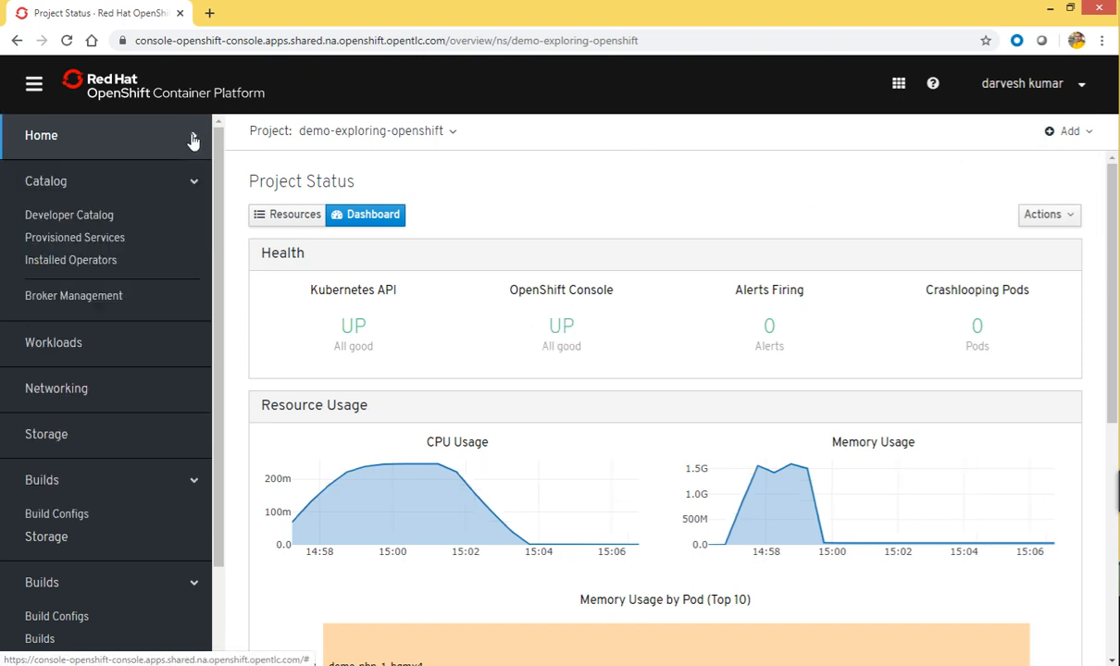
left_click(193, 185)
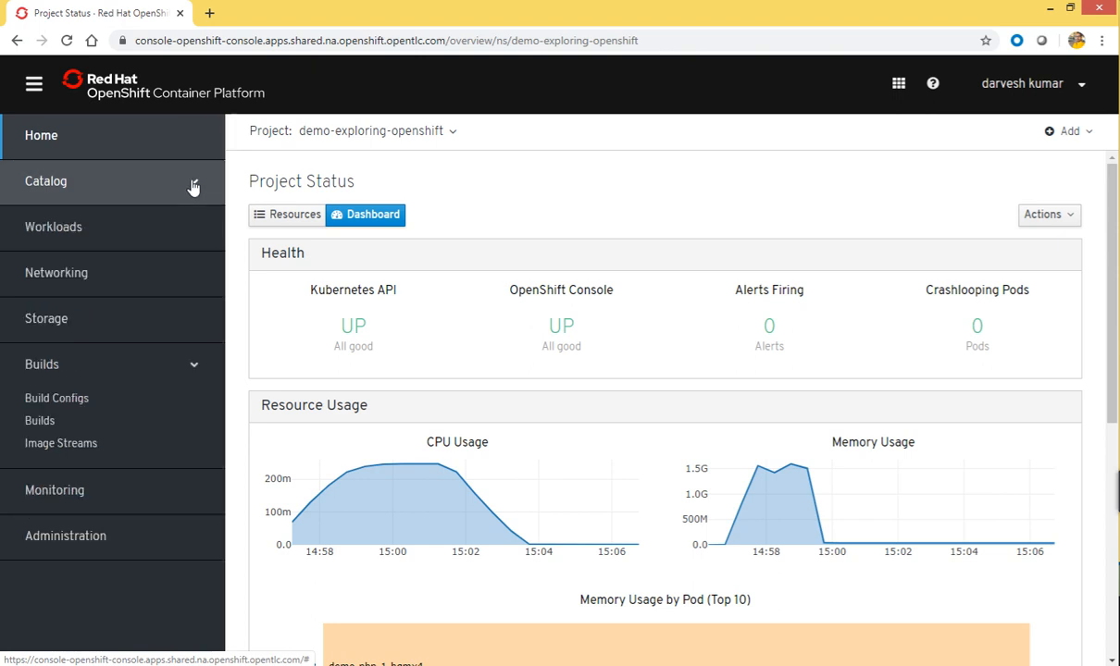
Expand the Workloads section and open the project's list of deployment configs
left_click(80, 237)
left_click(52, 231)
left_click(52, 233)
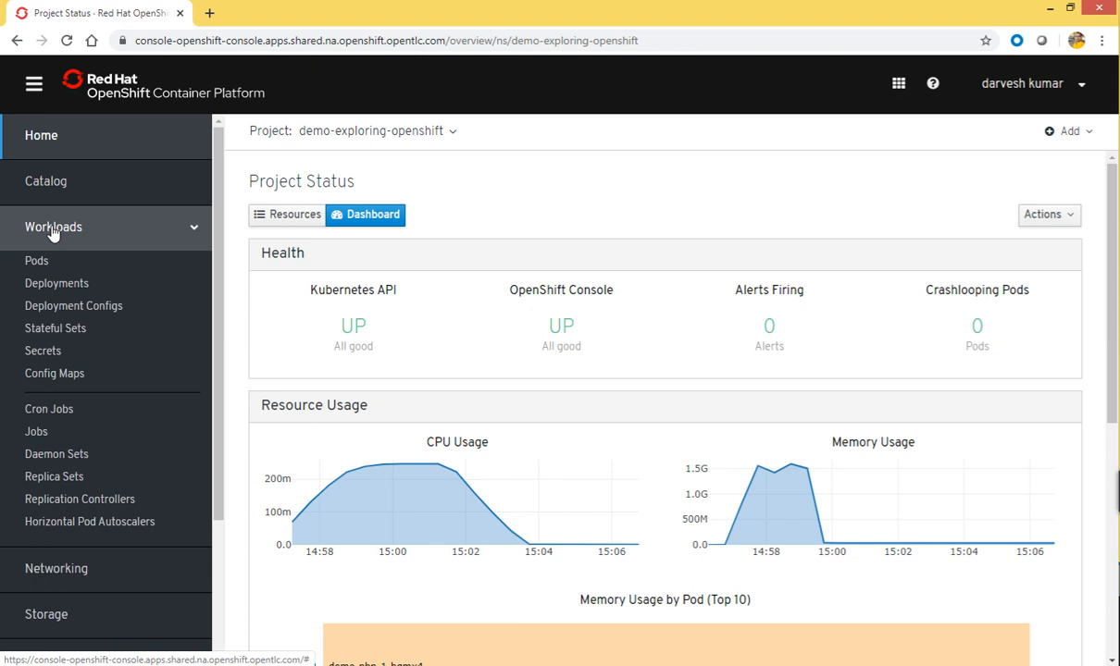
left_click(67, 307)
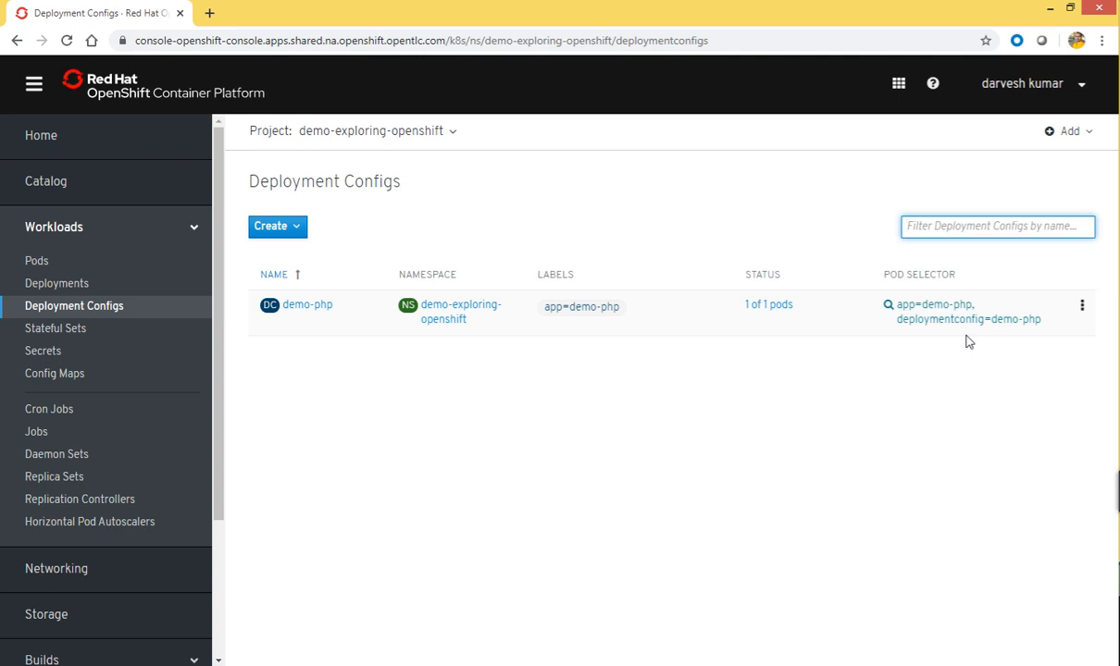
Look over the actions available for the demo-php deployment config and start a new rollout of it
left_click(1082, 305)
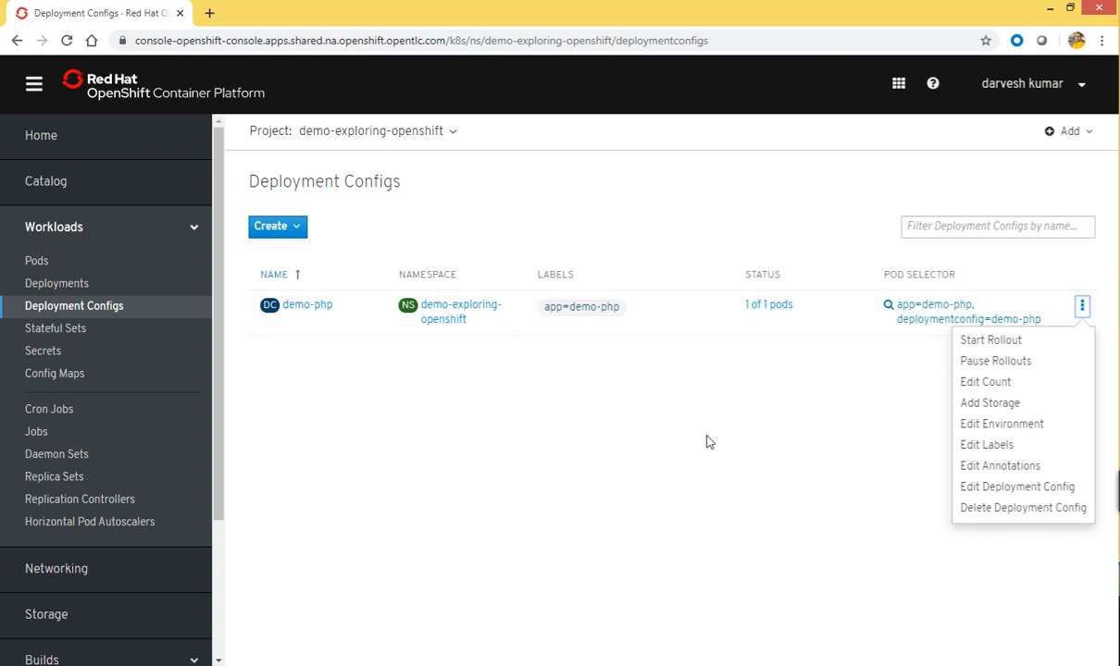
left_click(716, 389)
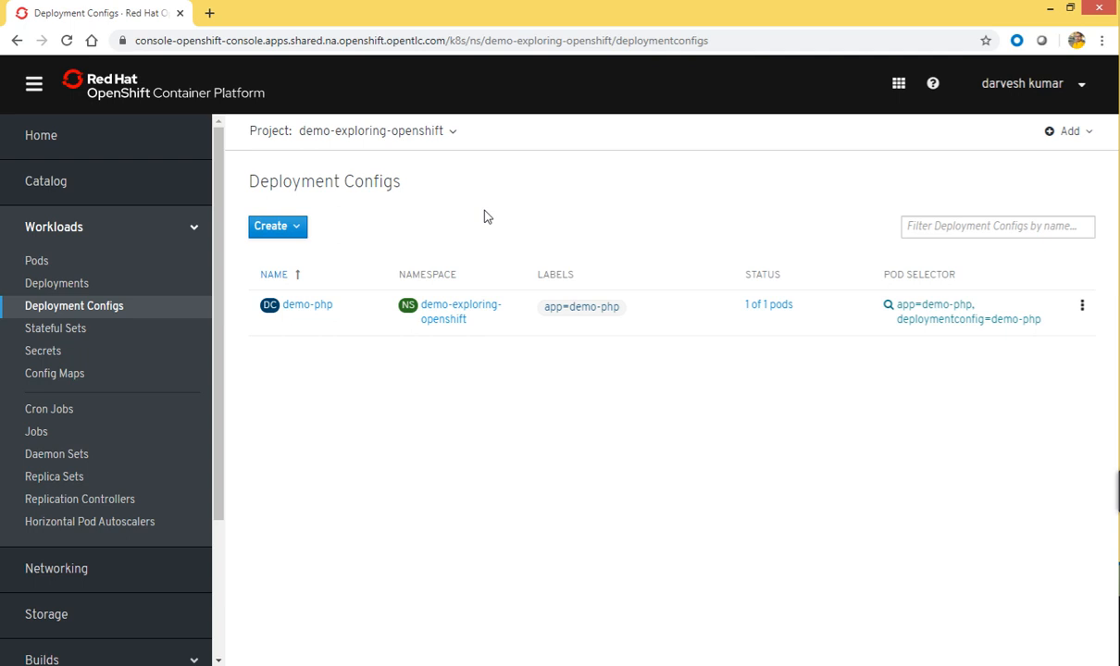
left_click(1082, 308)
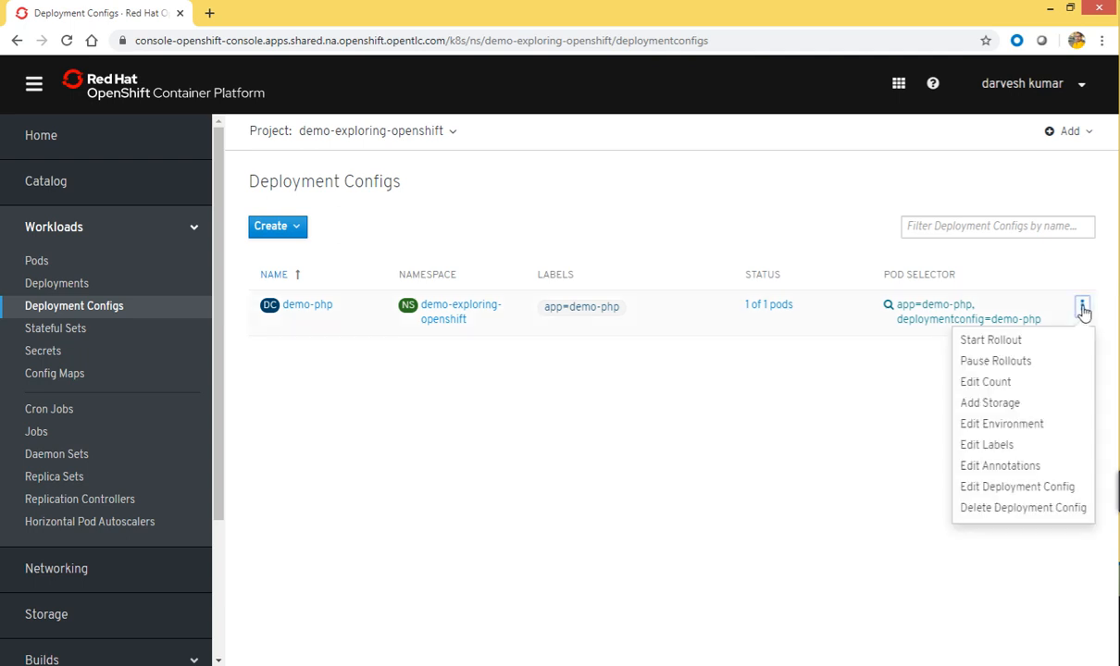
left_click(1006, 344)
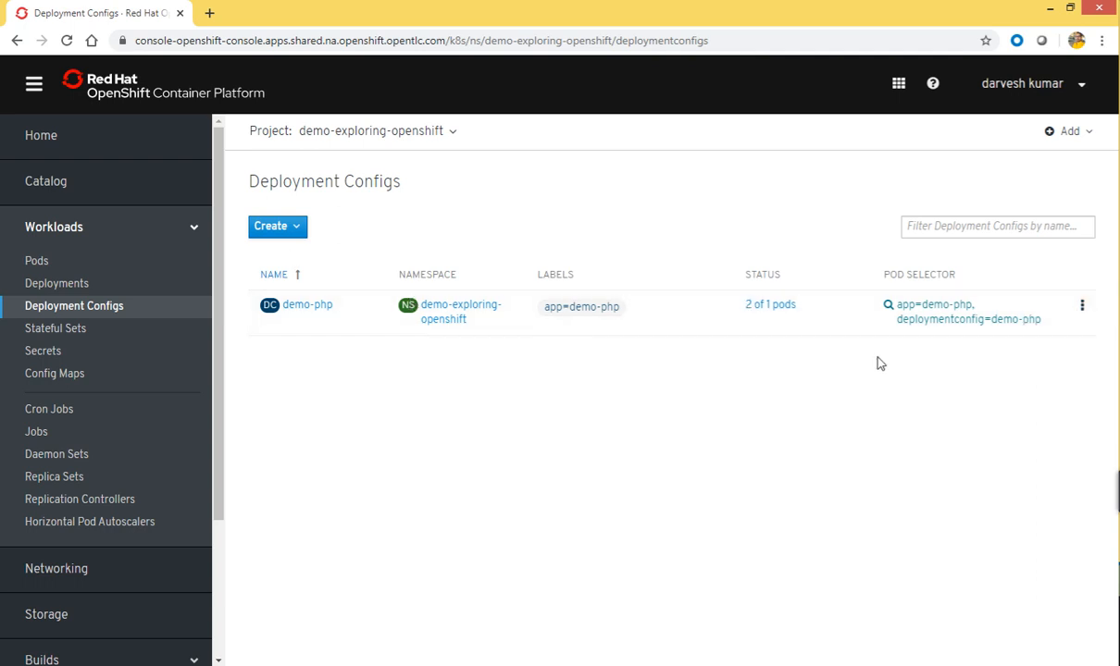
Open the demo-php deployment config and review its overview details and its events, including the newest replication controller
left_click(315, 309)
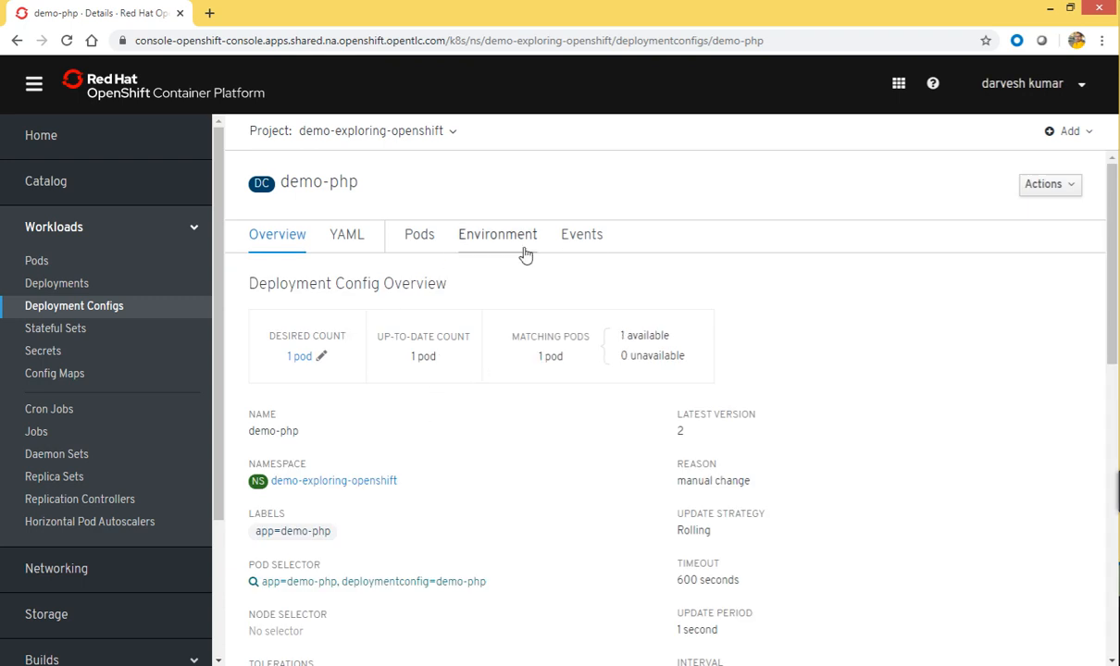
scroll(555, 277, "down", 3)
scroll(555, 277, "down", 7)
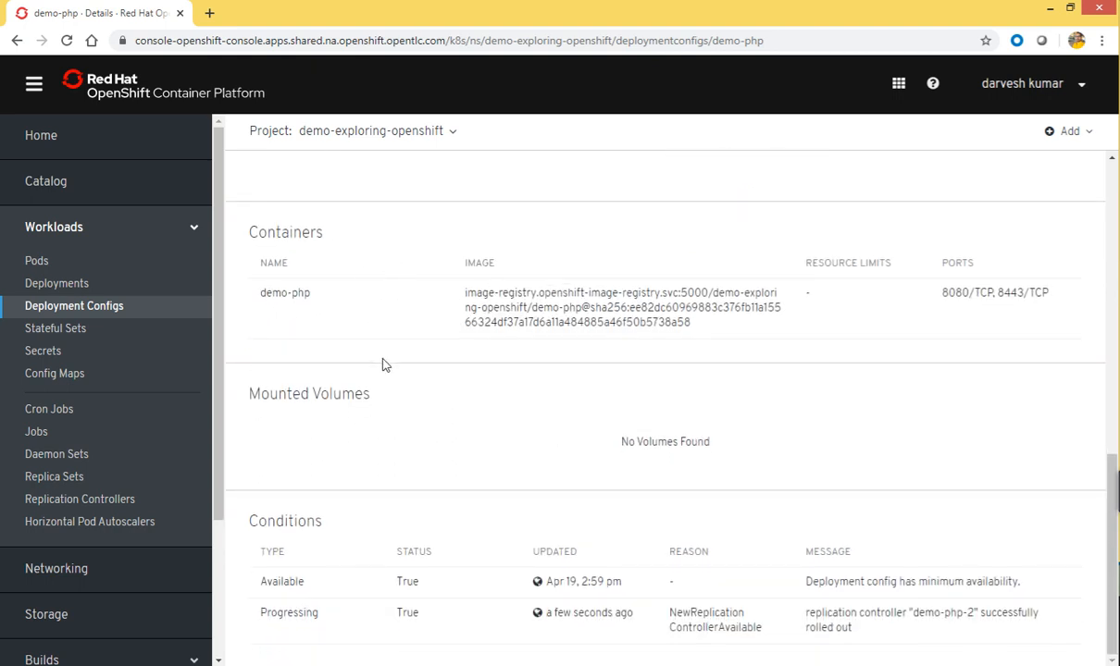
scroll(410, 360, "up", 4)
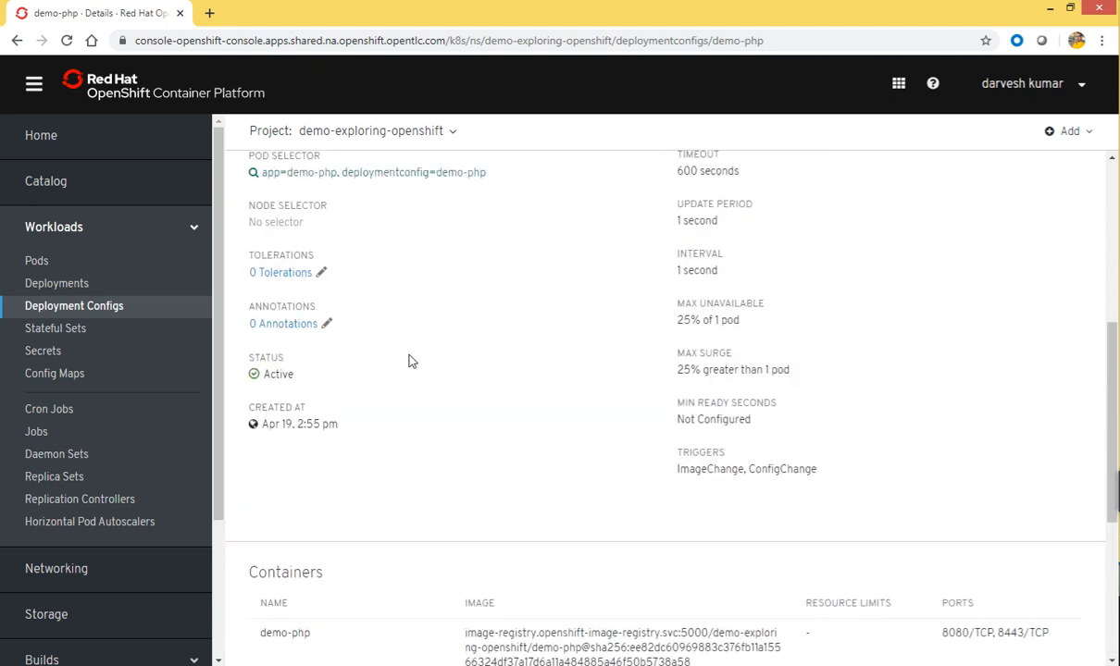
scroll(410, 360, "up", 5)
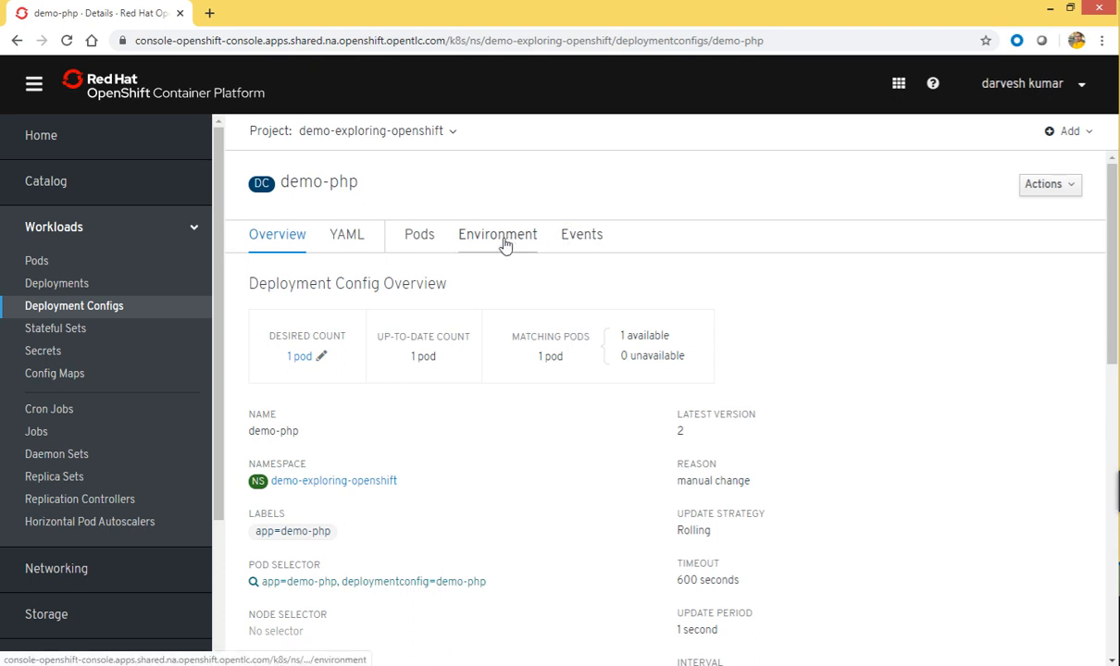
left_click(583, 242)
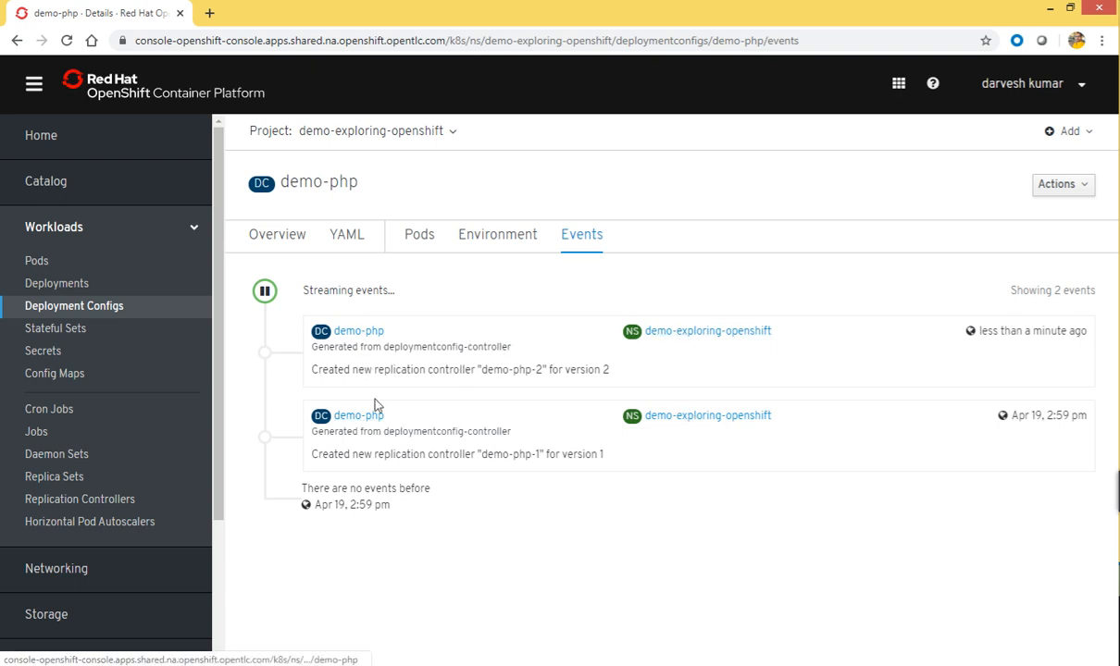
left_click_drag(317, 370, 607, 370)
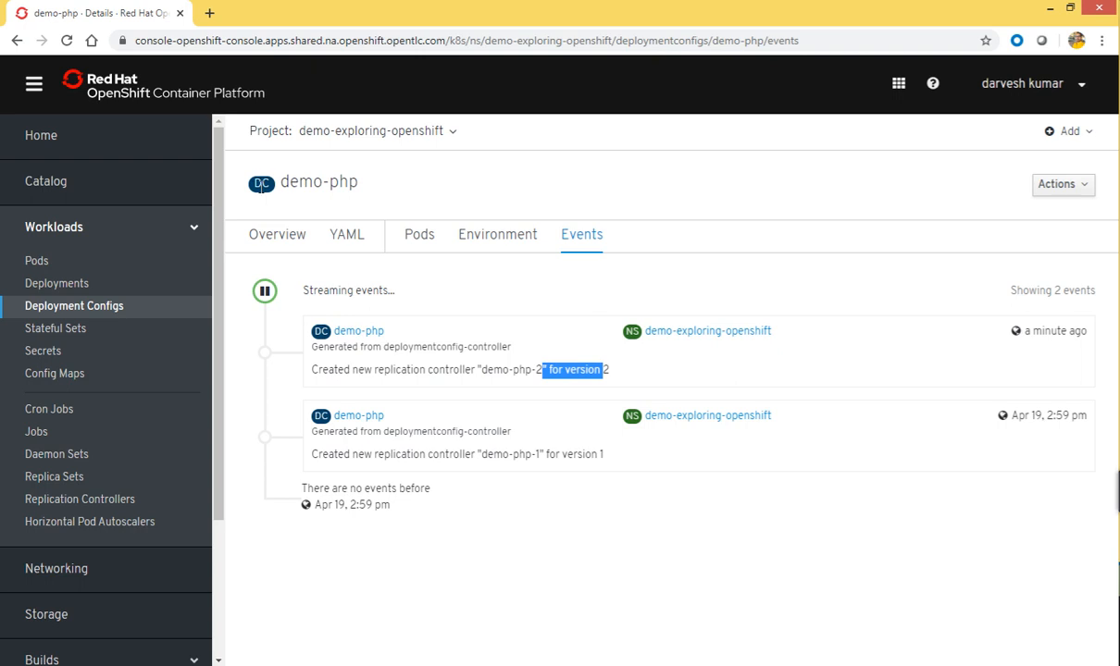
left_click(266, 184)
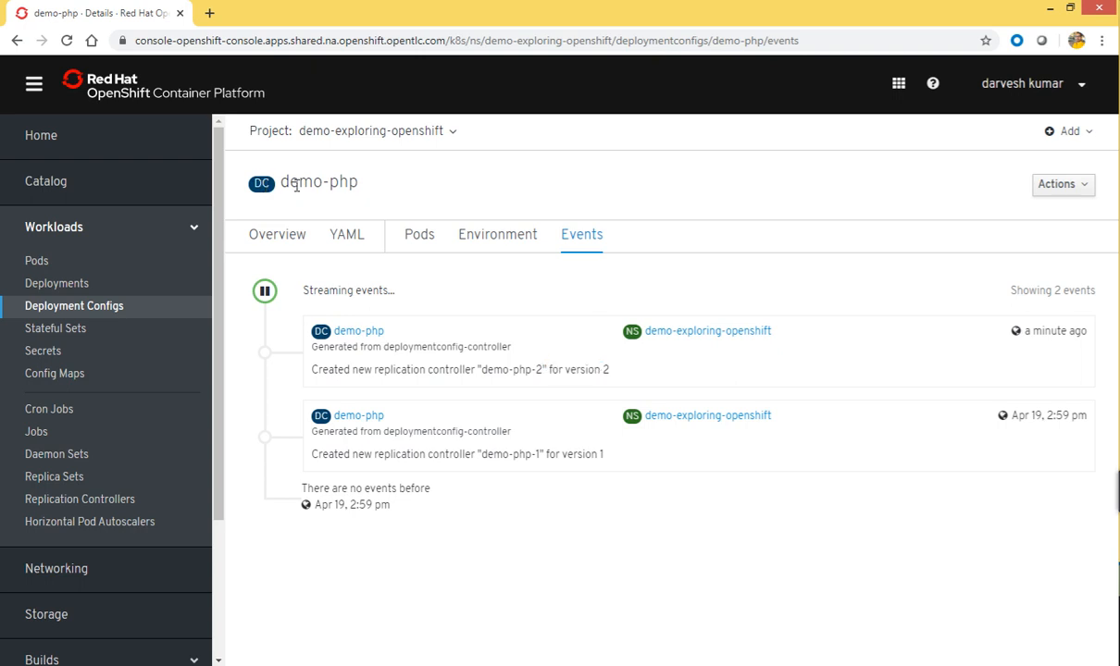
Check the latest version in the demo-php deployment config overview
left_click(267, 238)
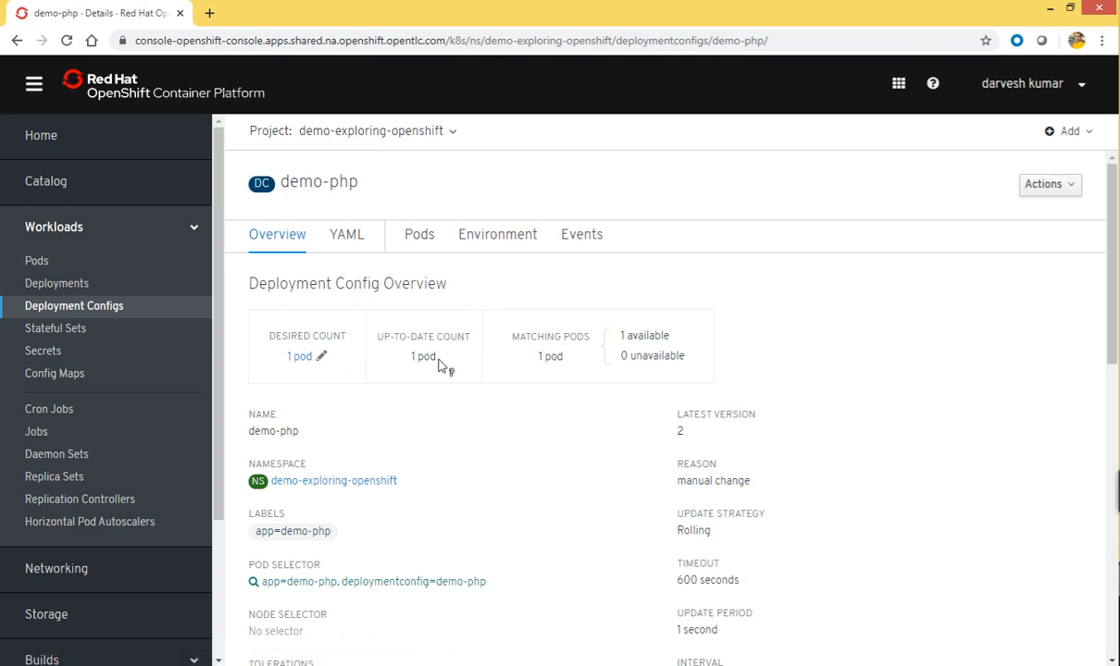
left_click_drag(679, 412, 685, 433)
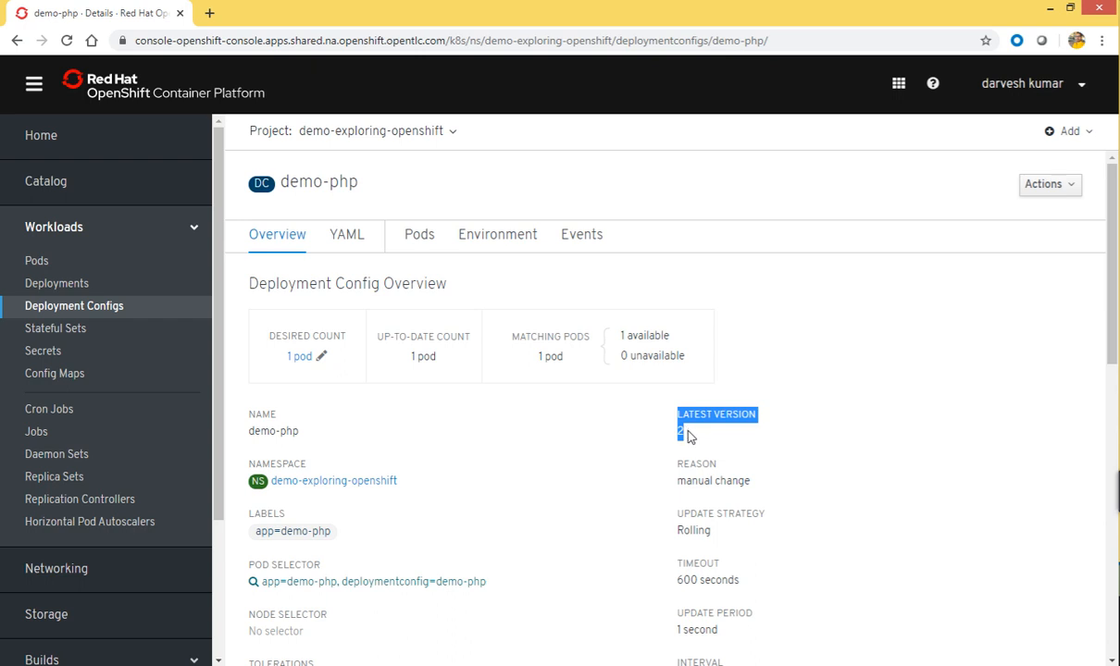
left_click(686, 435)
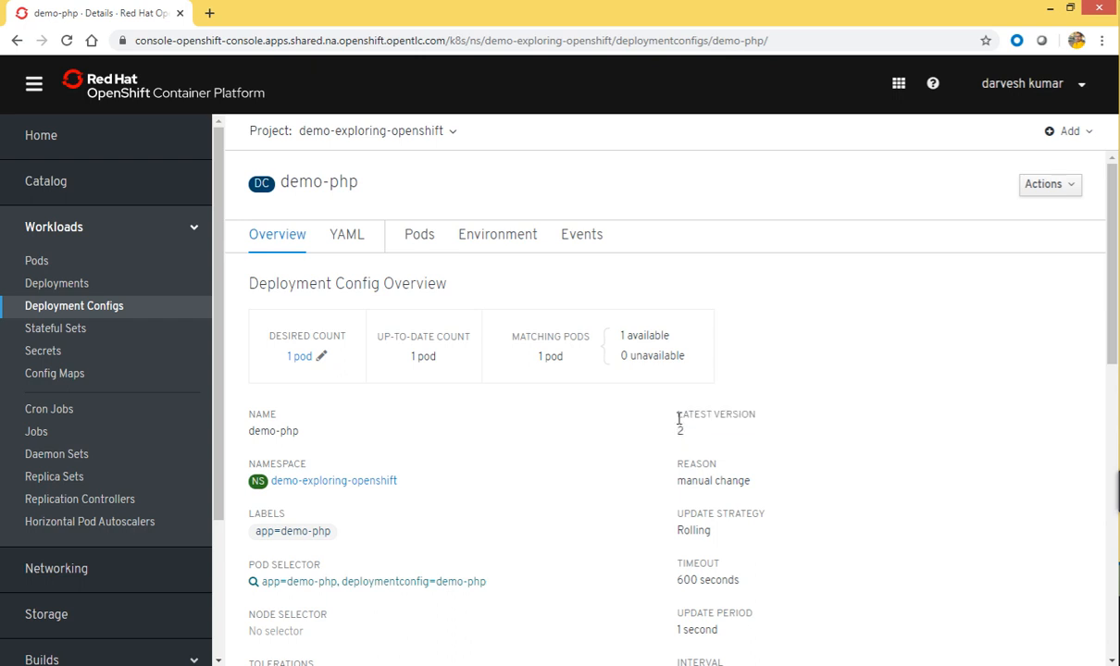
left_click_drag(676, 415, 683, 431)
left_click(685, 435)
Set the desired count of demo-php to 2 pods and check the up-to-date and available pod counts
left_click(323, 358)
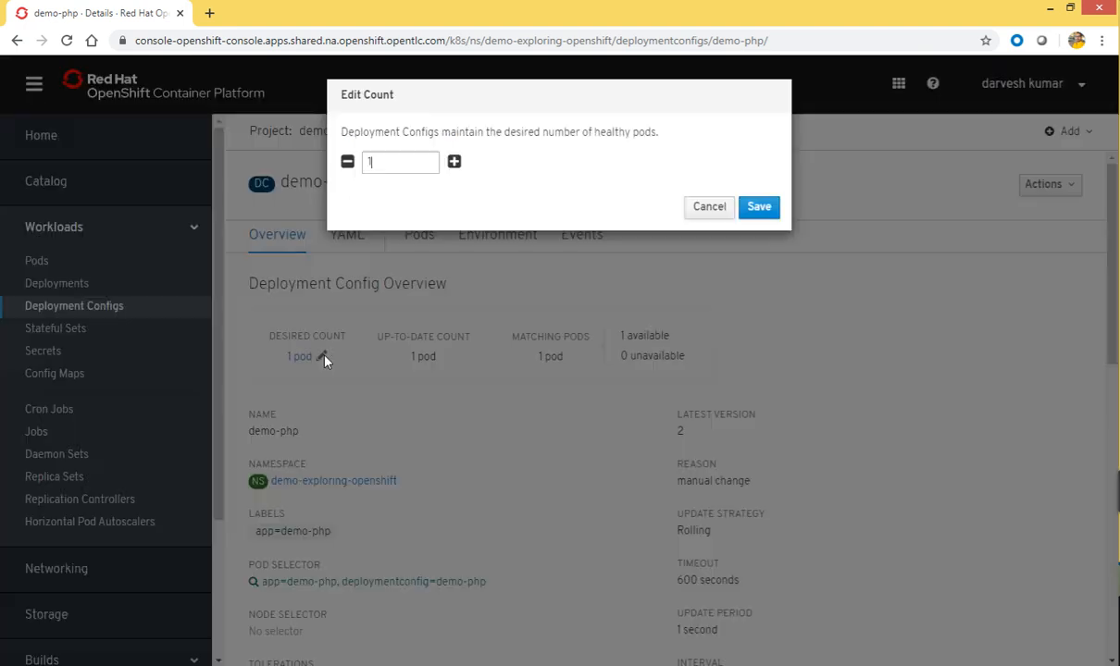
left_click(454, 162)
left_click(764, 208)
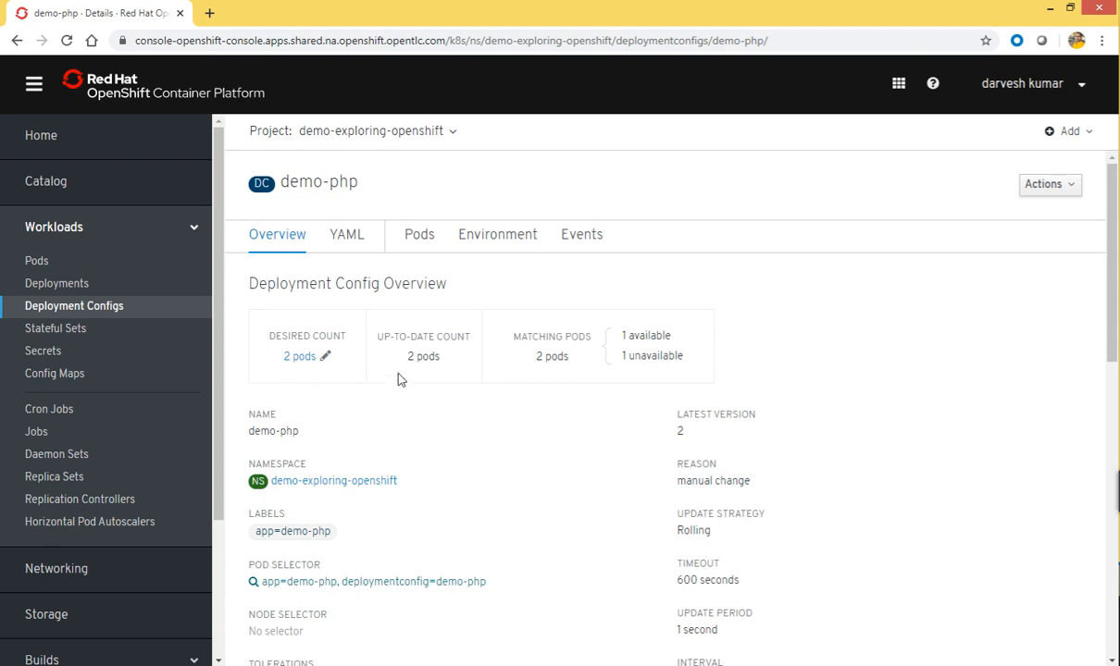
double_click(399, 337)
left_click_drag(400, 337, 457, 337)
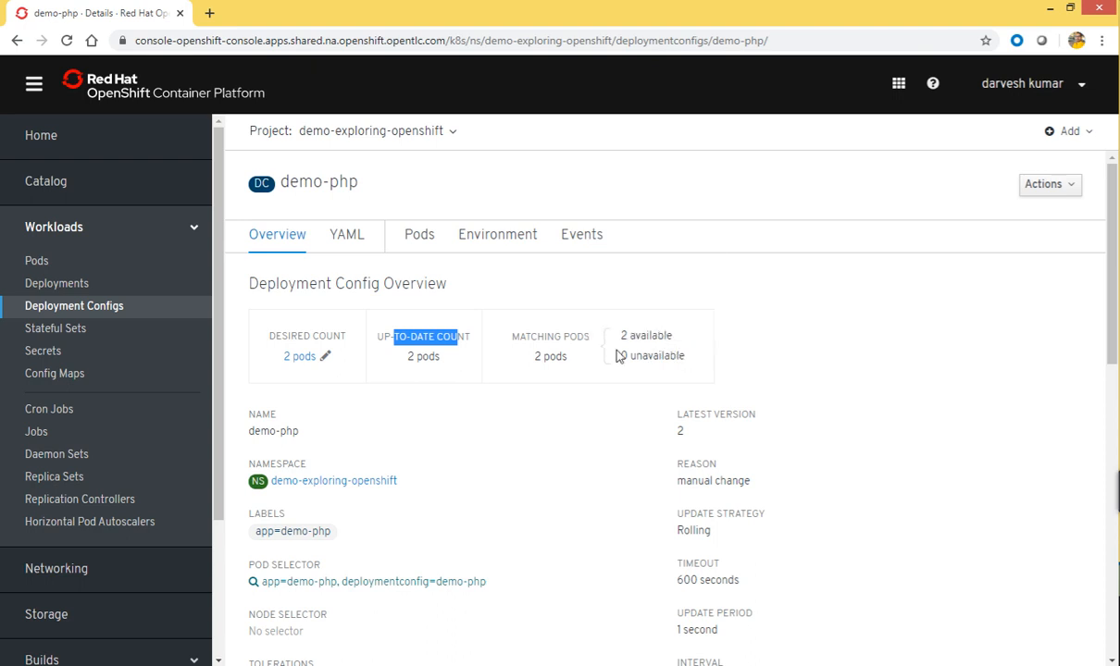
left_click(778, 345)
Open the desired count for editing, cancel without saving, and view the pods of demo-php
left_click(297, 359)
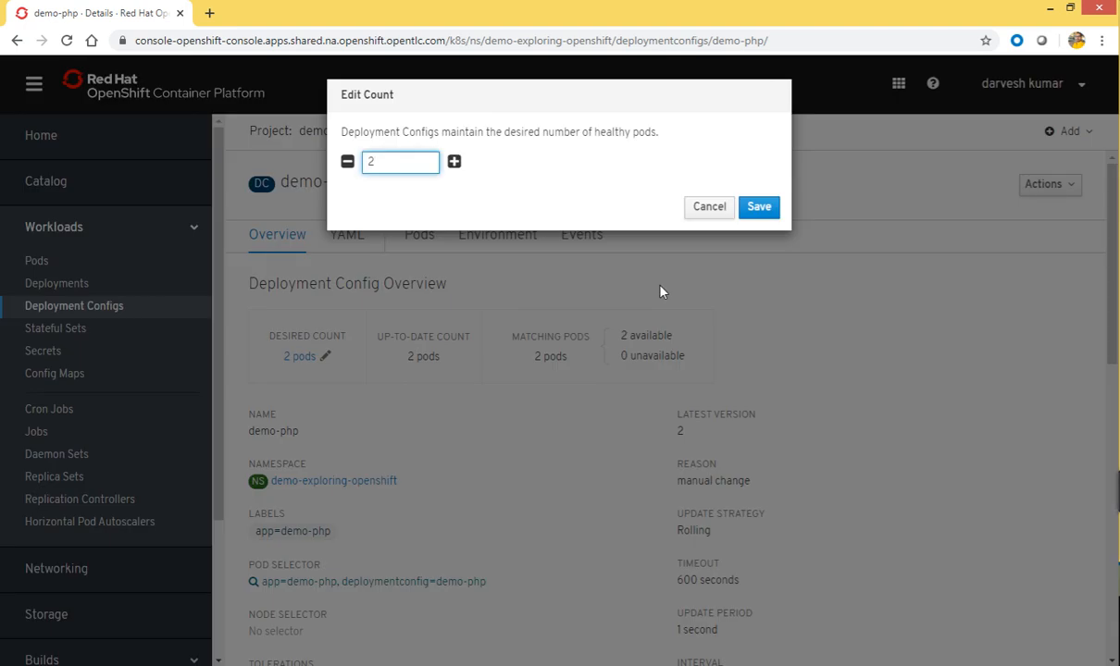
left_click(699, 209)
left_click(420, 235)
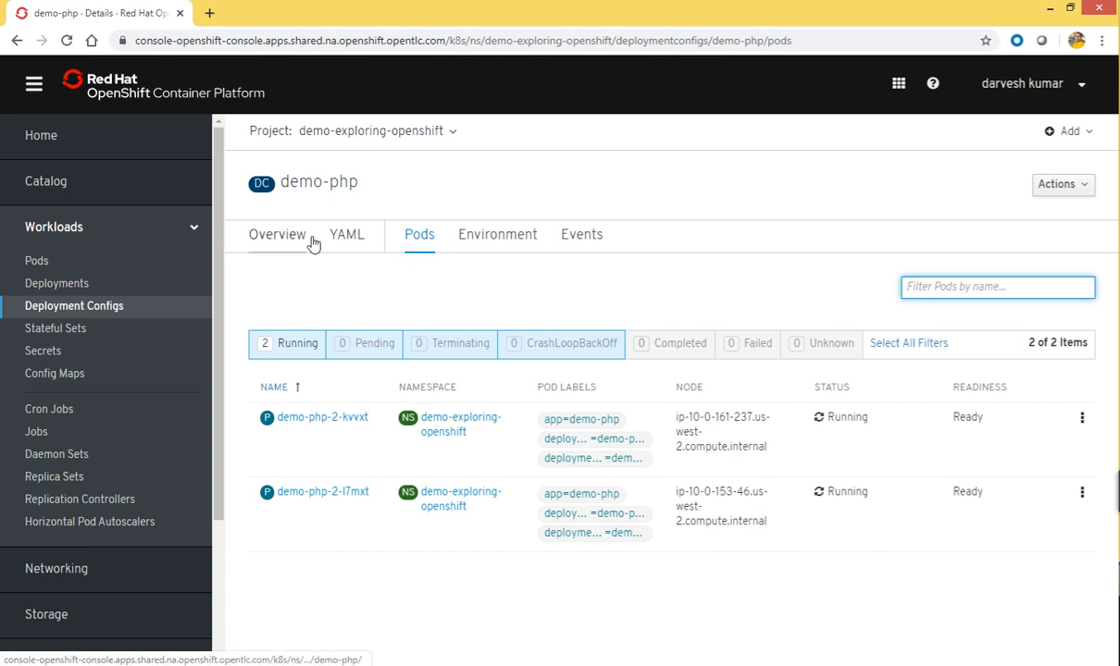
Review the demo-php overview again, including its update settings, container ports, mounted volumes and conditions
left_click(273, 243)
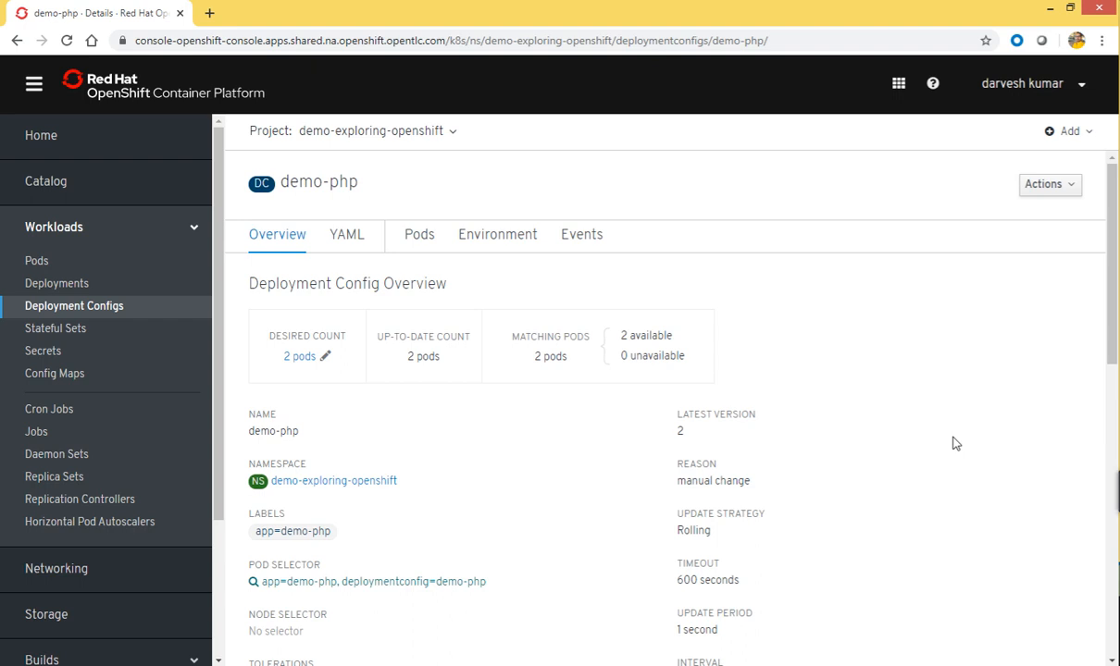
scroll(956, 444, "down", 3)
scroll(956, 445, "down", 1)
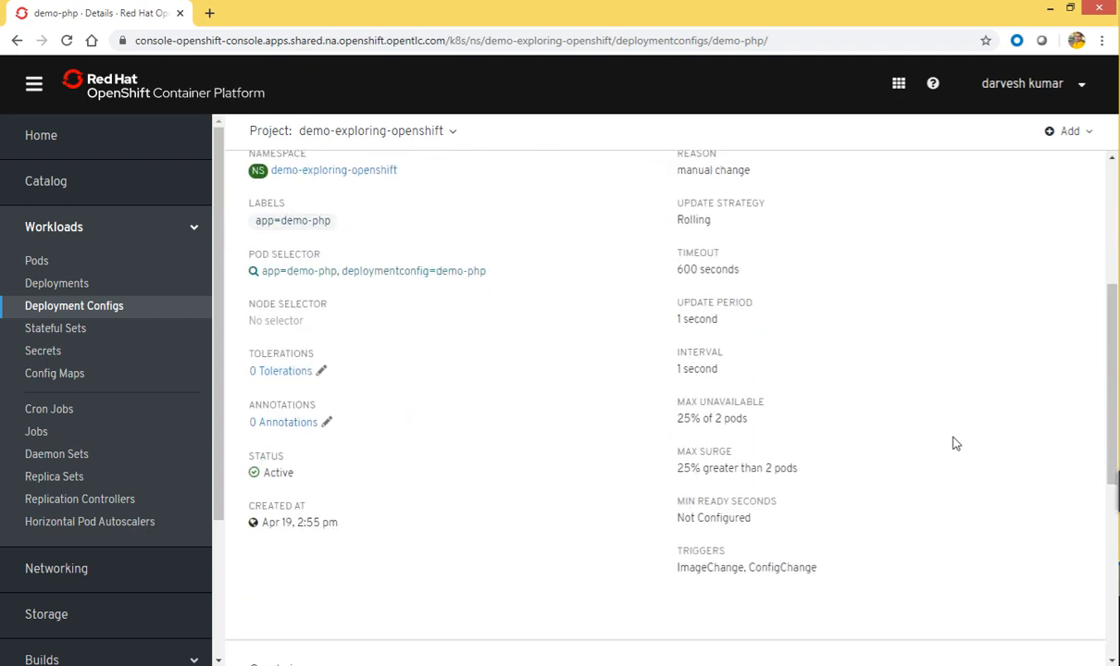
scroll(956, 444, "up", 2)
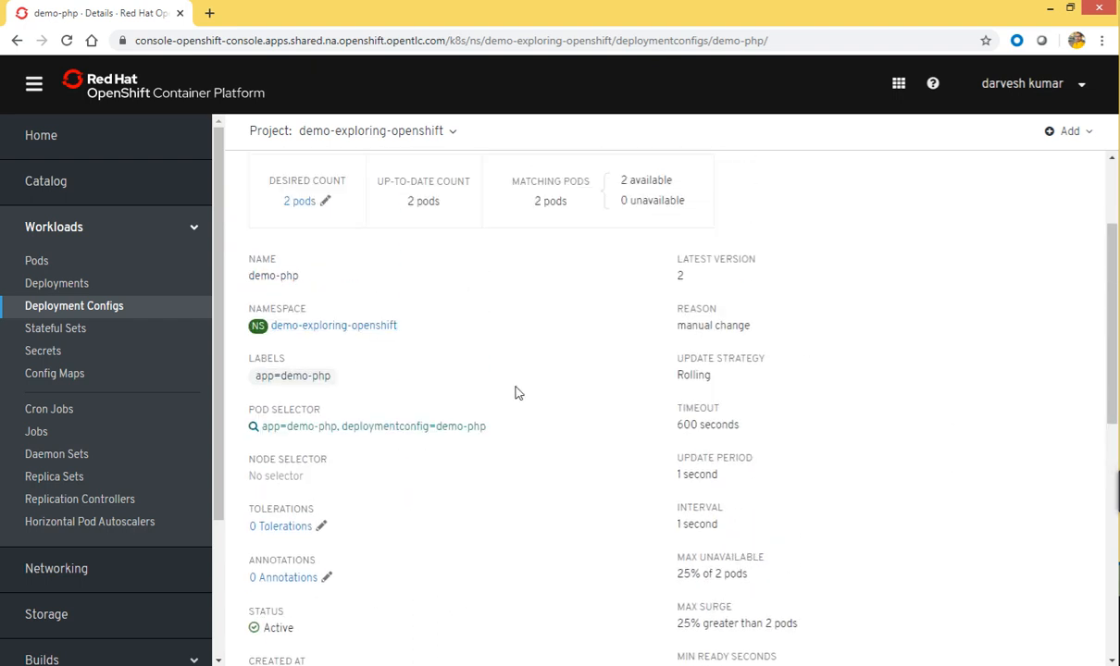
scroll(782, 512, "down", 5)
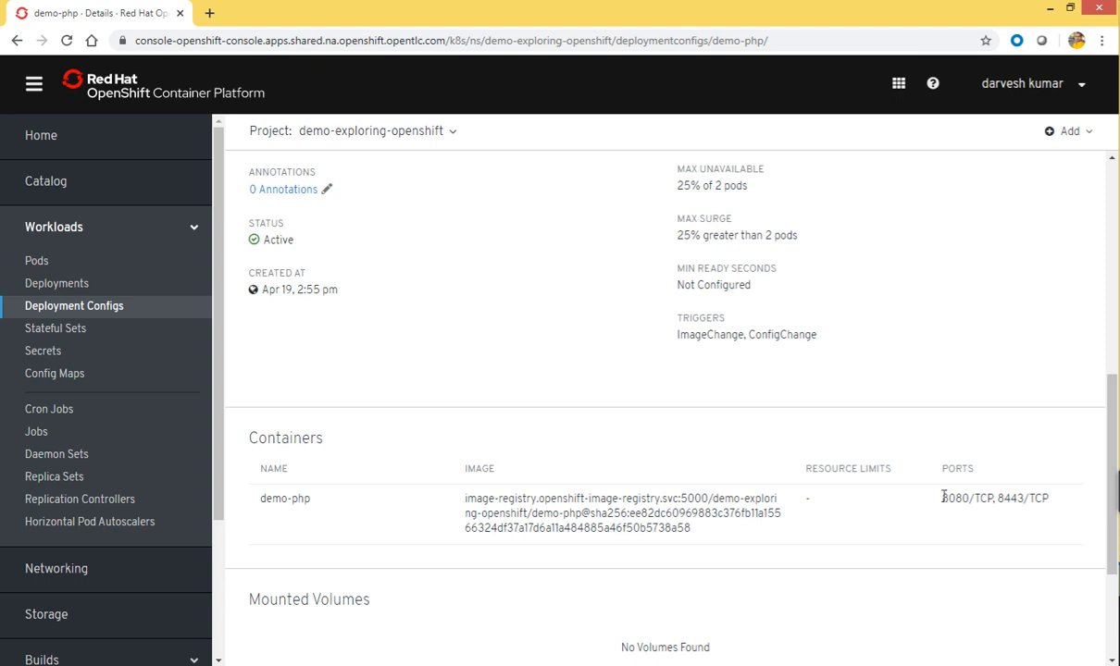
left_click_drag(943, 498, 1044, 501)
scroll(833, 518, "down", 3)
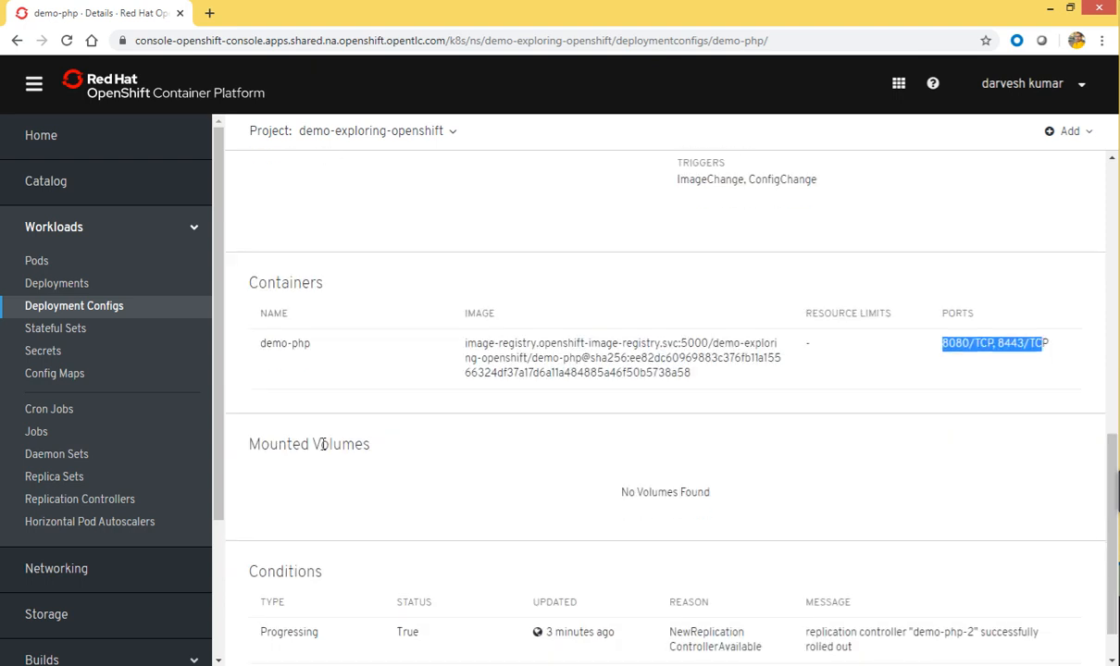
left_click_drag(249, 444, 371, 445)
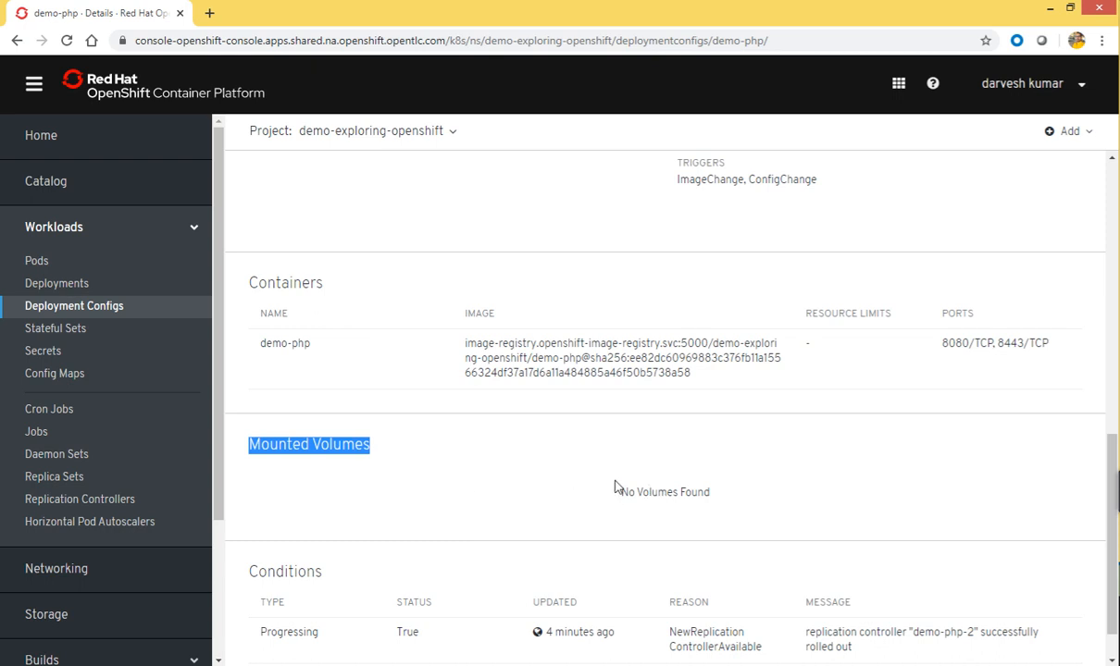
scroll(480, 531, "down", 1)
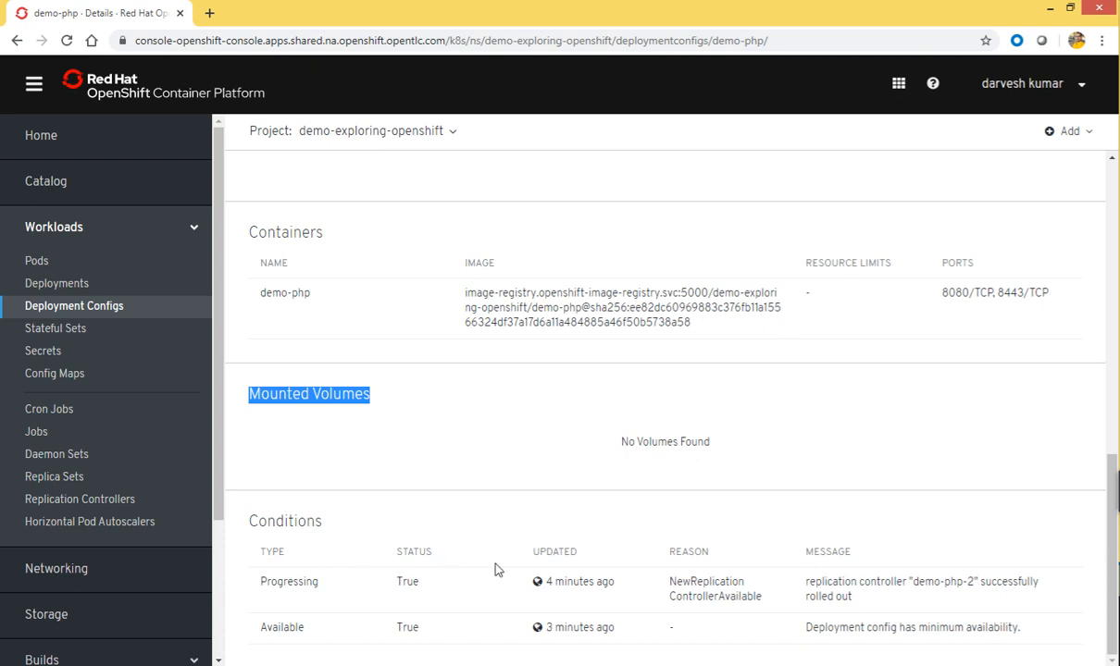
left_click_drag(668, 552, 711, 558)
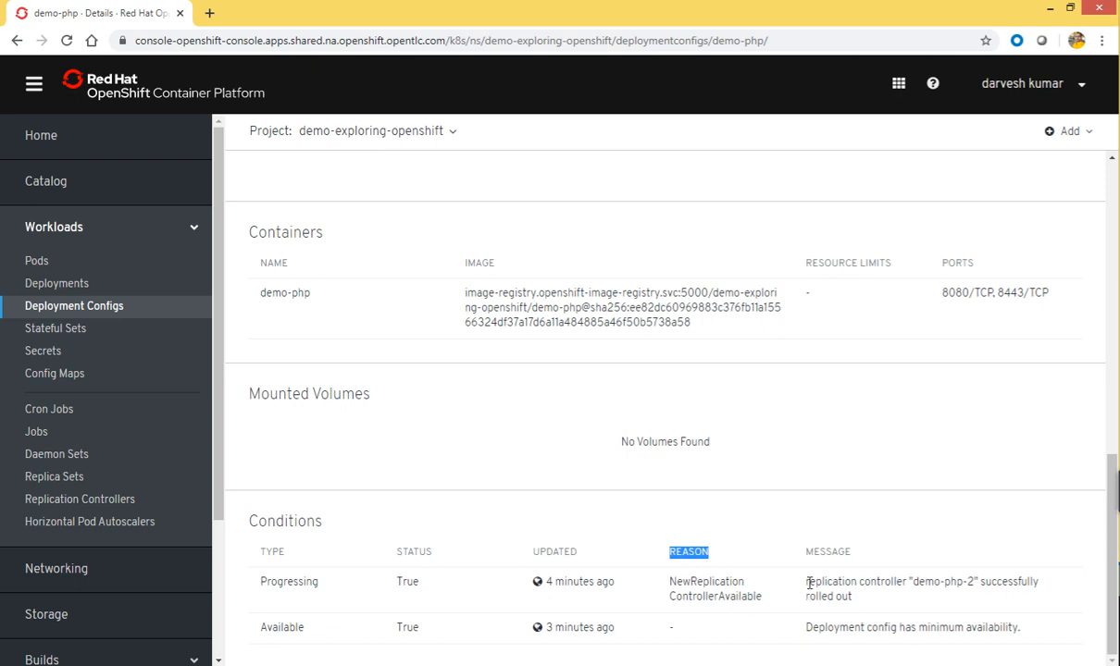
mouse_move(572, 592)
scroll(882, 500, "up", 2)
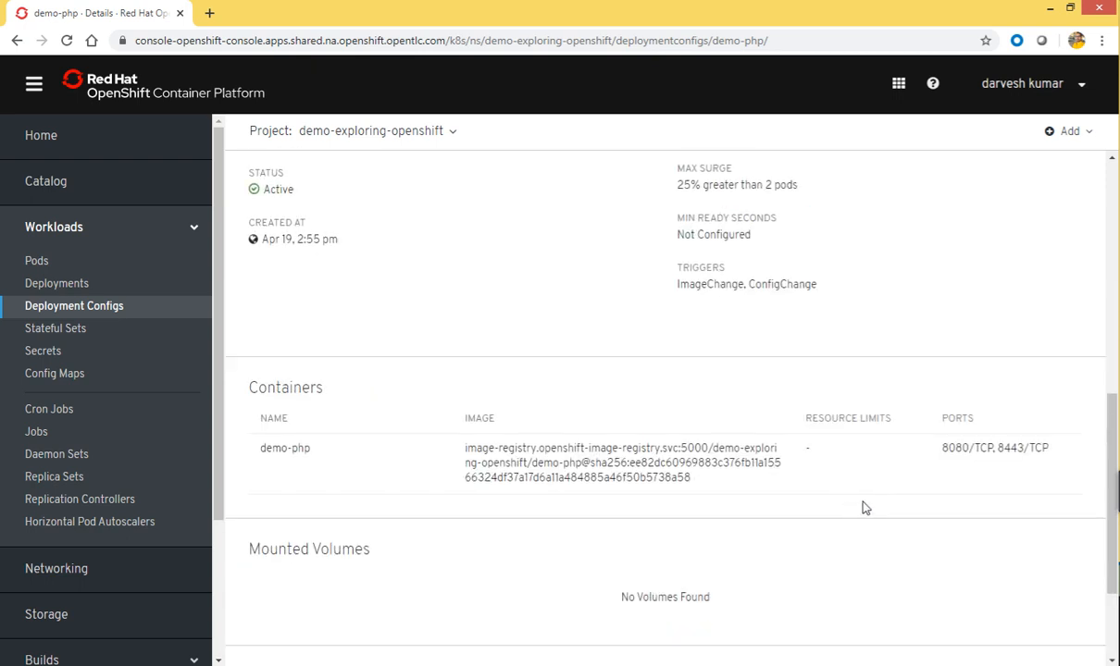
scroll(864, 507, "up", 6)
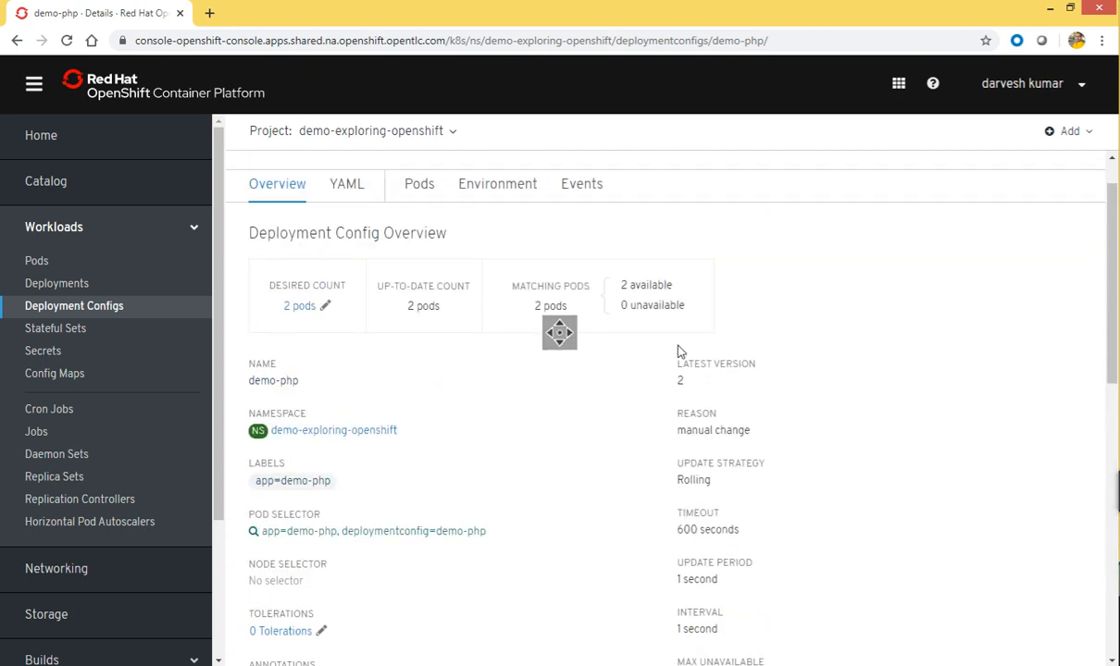
Examine the environment variable settings of demo-php and its scaling and replication controller events
left_click(488, 185)
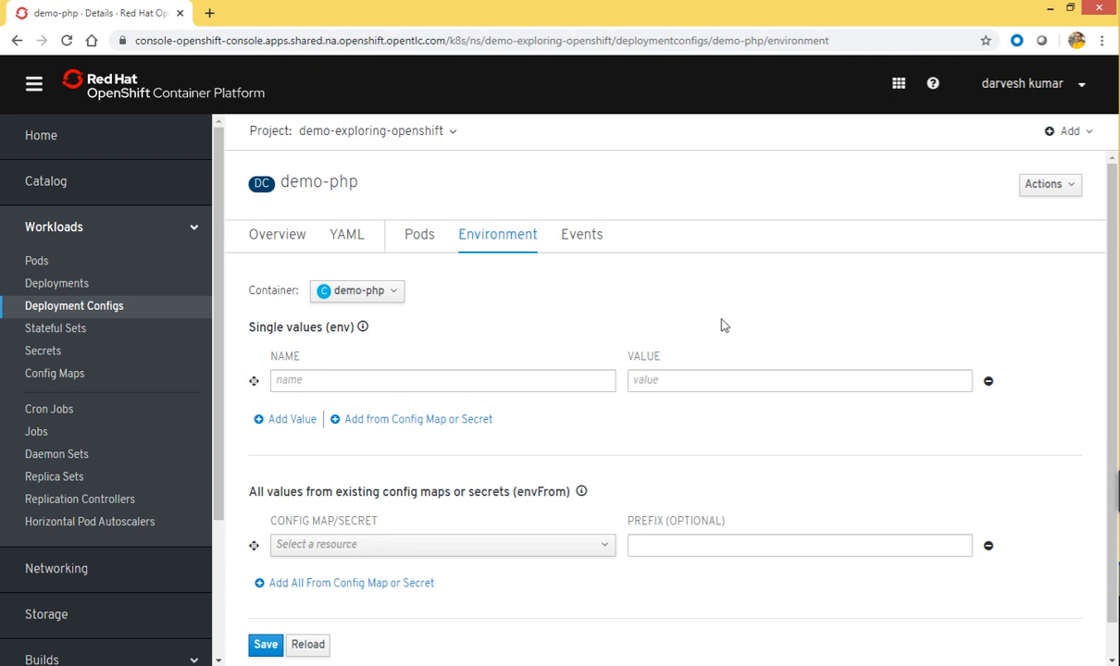
scroll(722, 324, "down", 2)
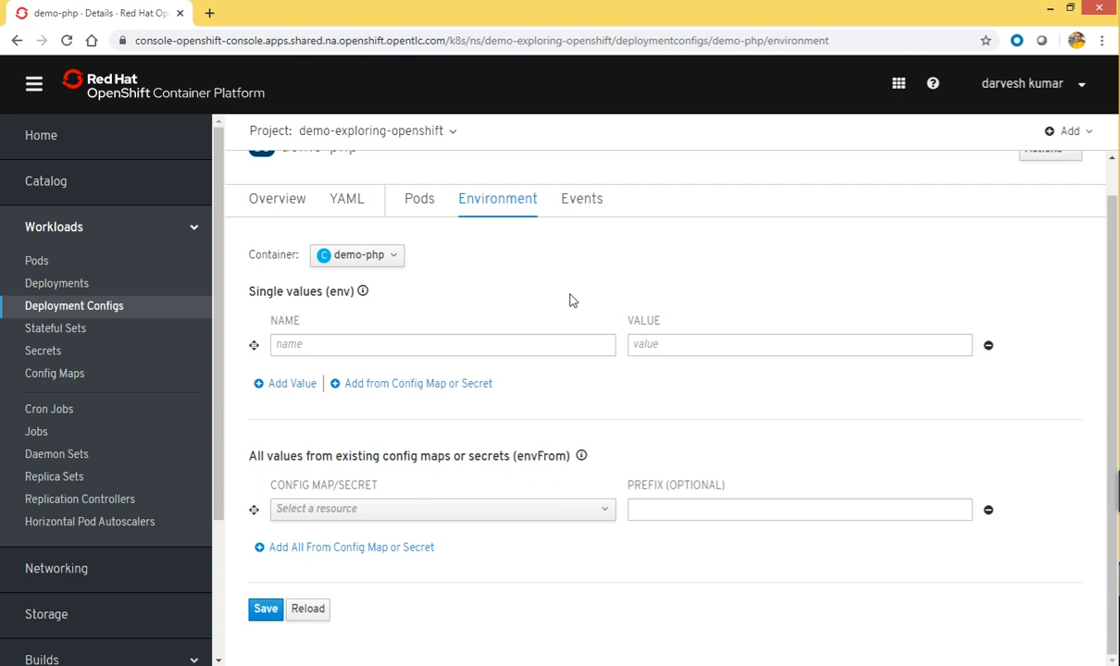
left_click(590, 203)
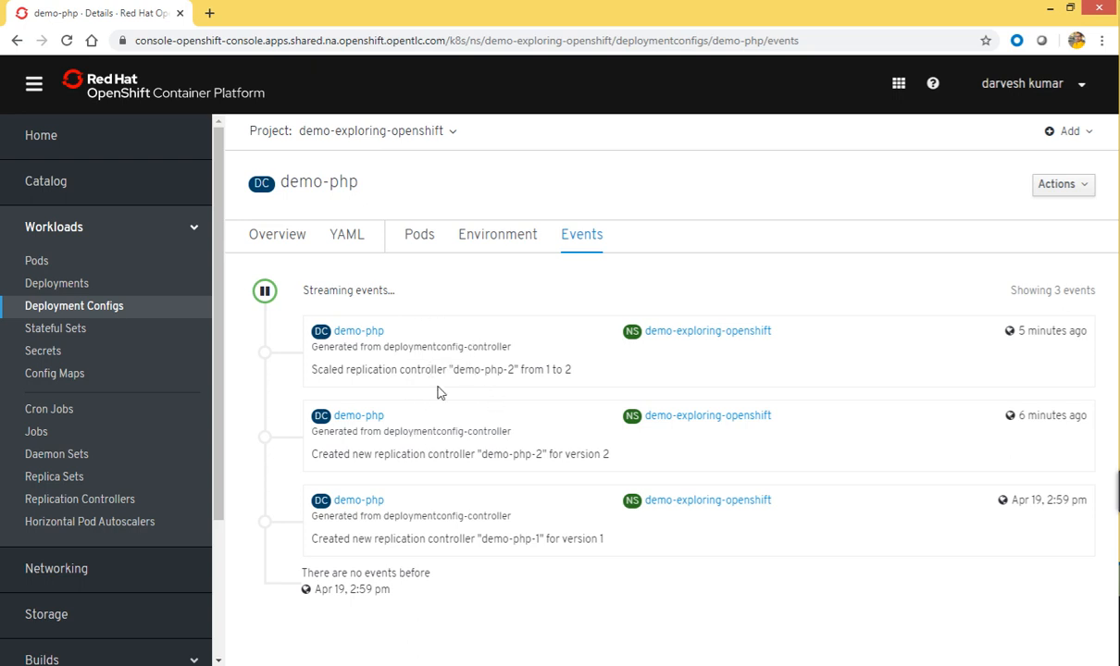
left_click_drag(483, 538, 603, 540)
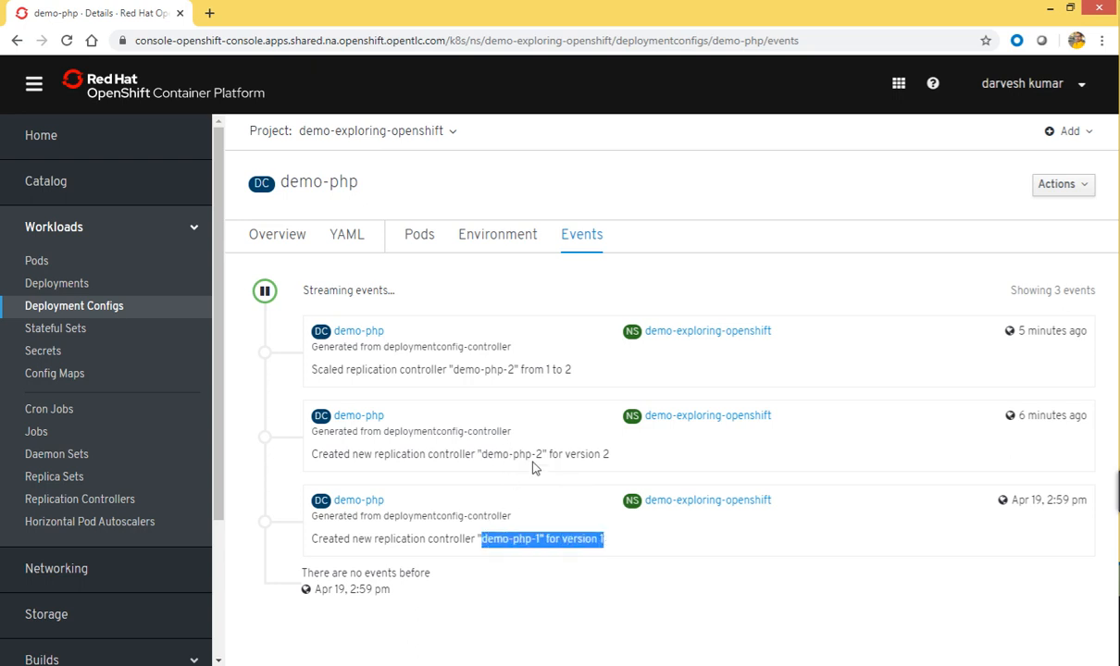
Read the demo-php deployment config events on replication controller creation for each version and on scaling
left_click_drag(338, 455, 467, 457)
left_click_drag(550, 454, 611, 457)
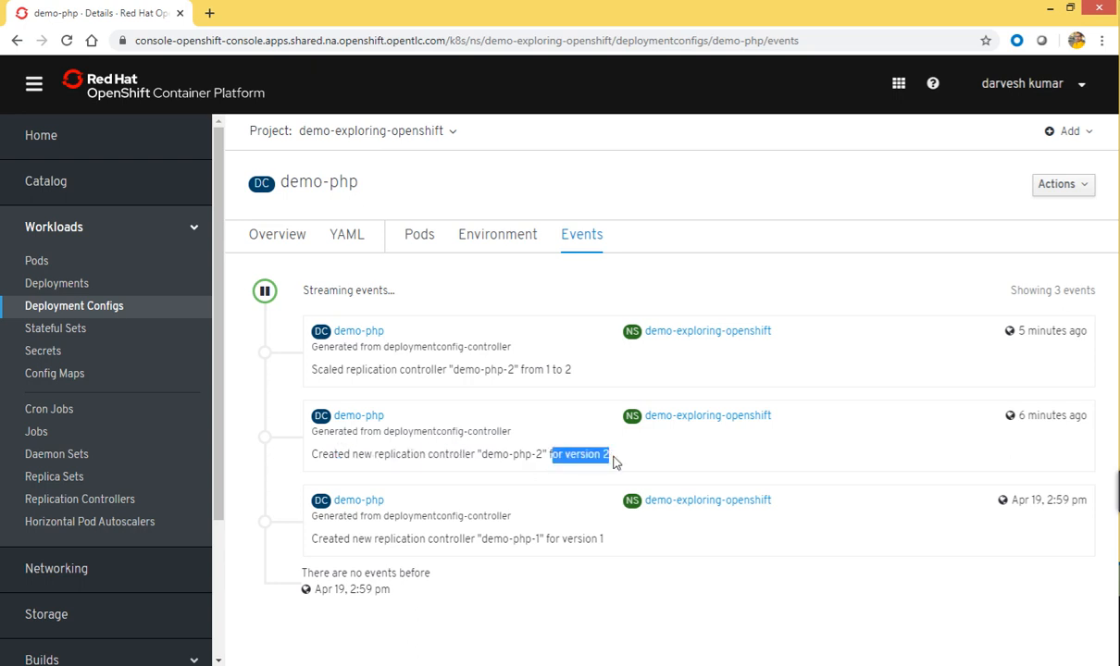
left_click(312, 369)
left_click_drag(311, 369, 550, 371)
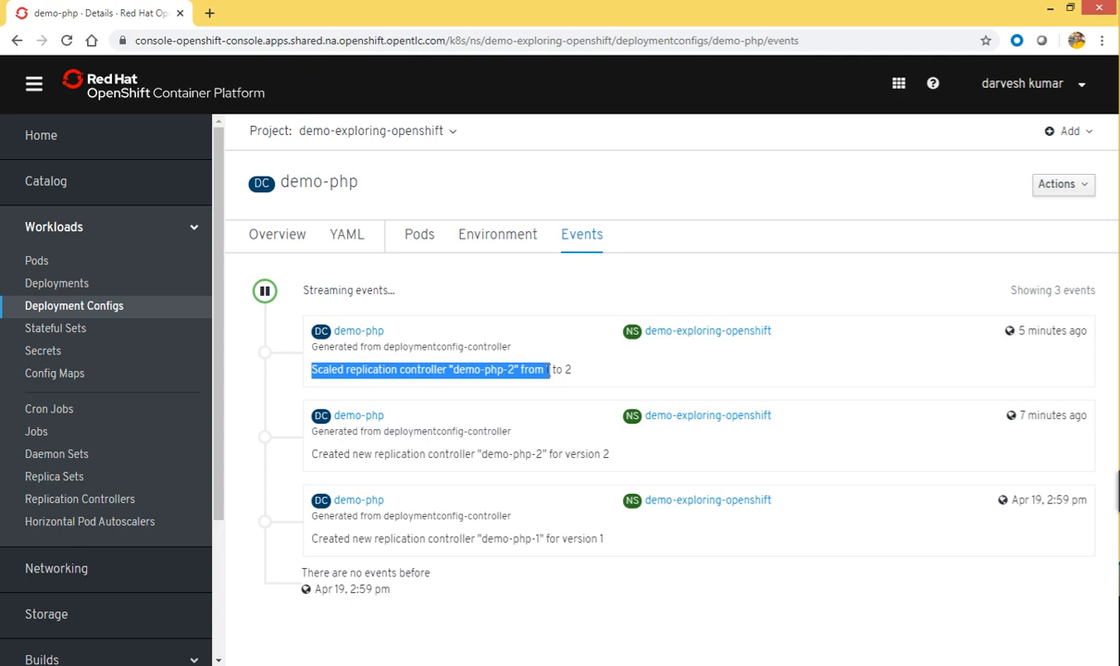
left_click(712, 291)
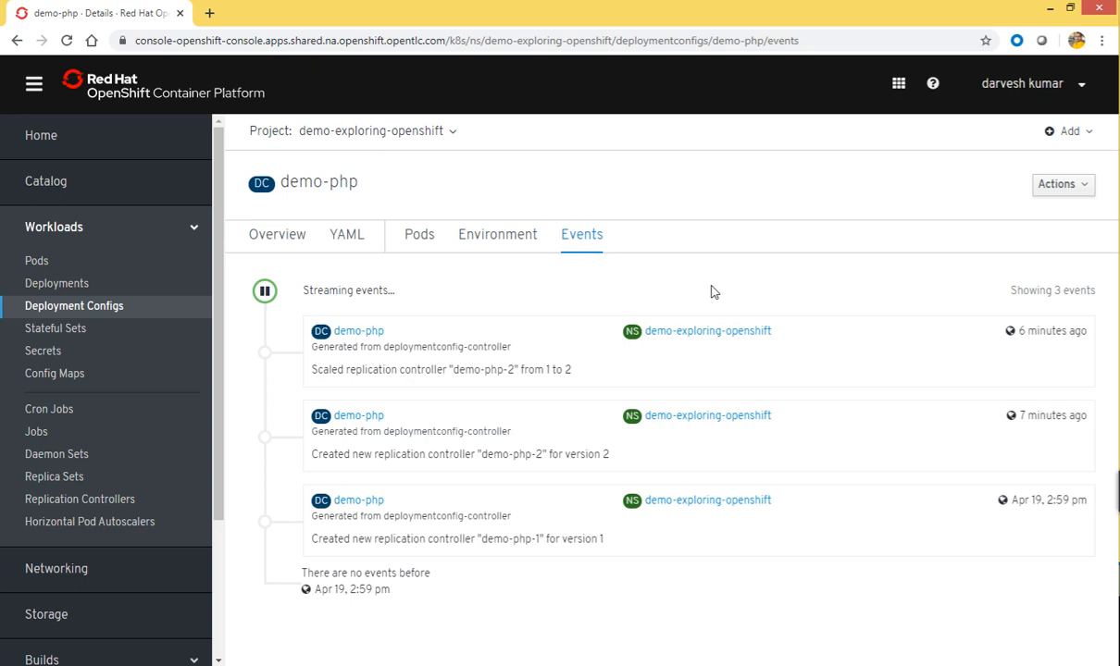
left_click_drag(349, 371, 433, 380)
left_click_drag(379, 453, 469, 454)
left_click_drag(384, 541, 462, 540)
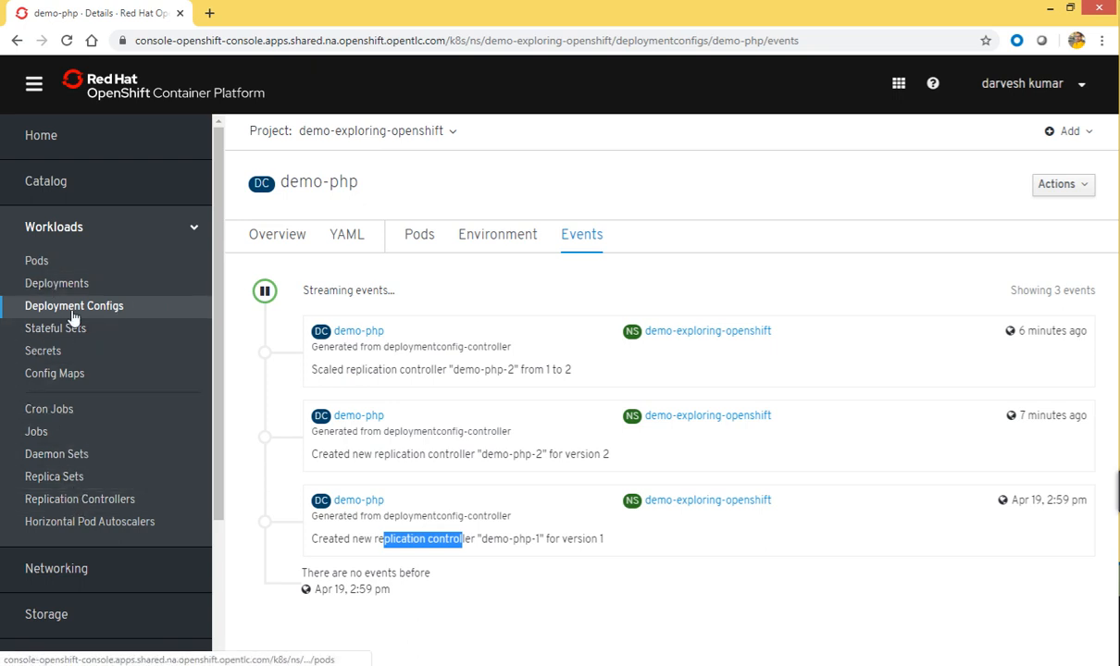
Open the demo-php-1 replication controller and review its counts, pod selector, deployment revision, owner, containers and mounted volumes
left_click(79, 502)
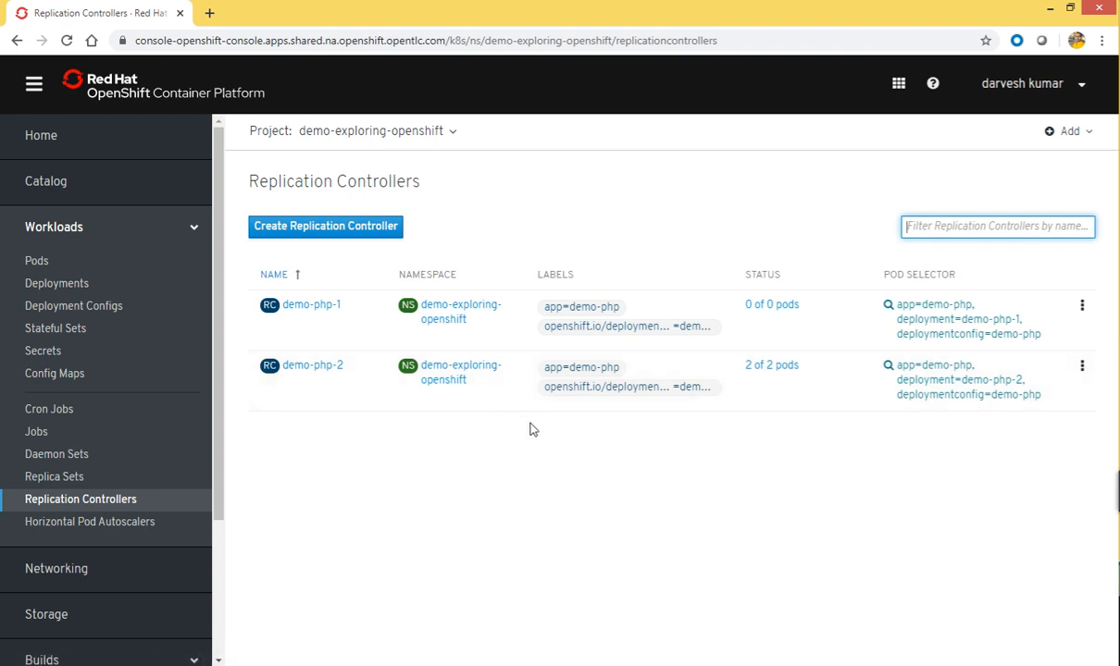
left_click(311, 305)
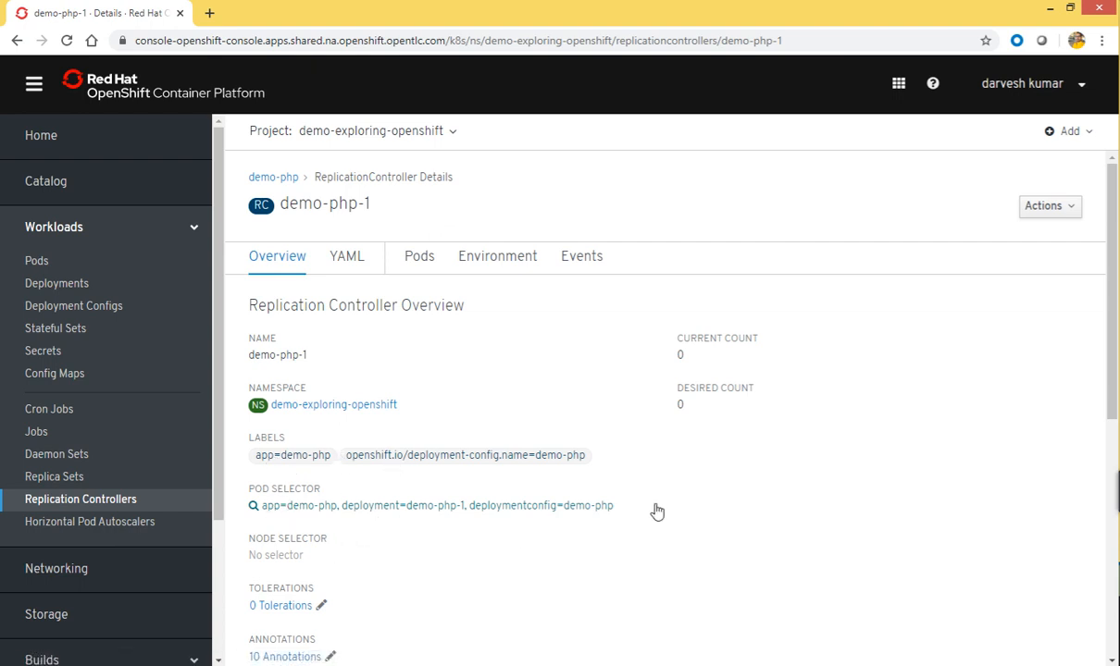
scroll(657, 507, "down", 2)
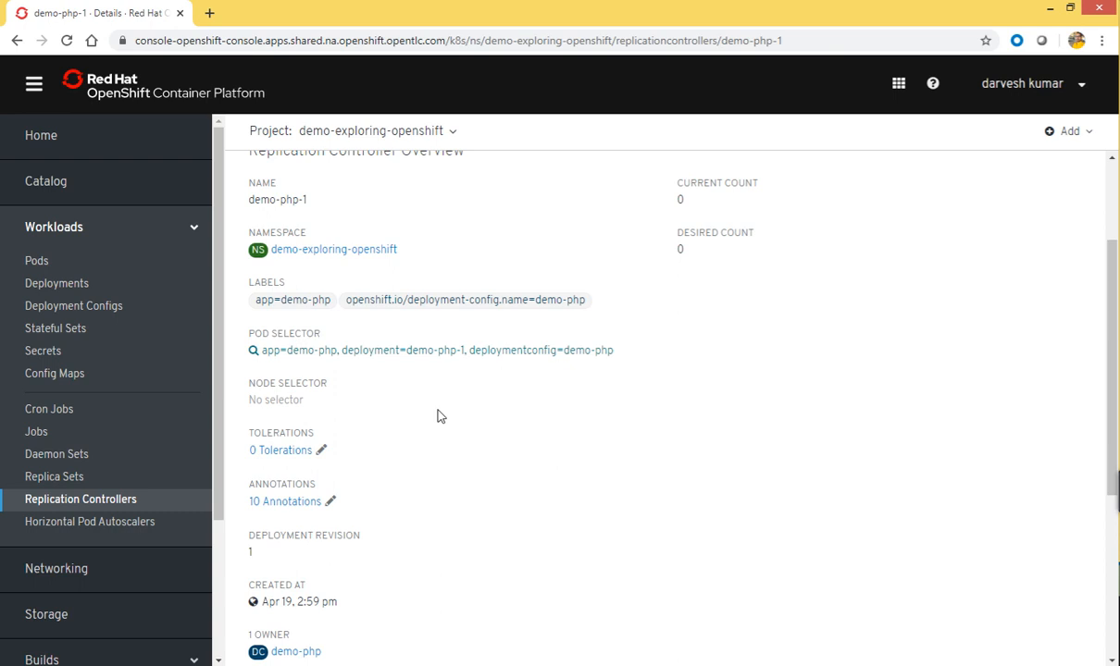
scroll(439, 416, "down", 3)
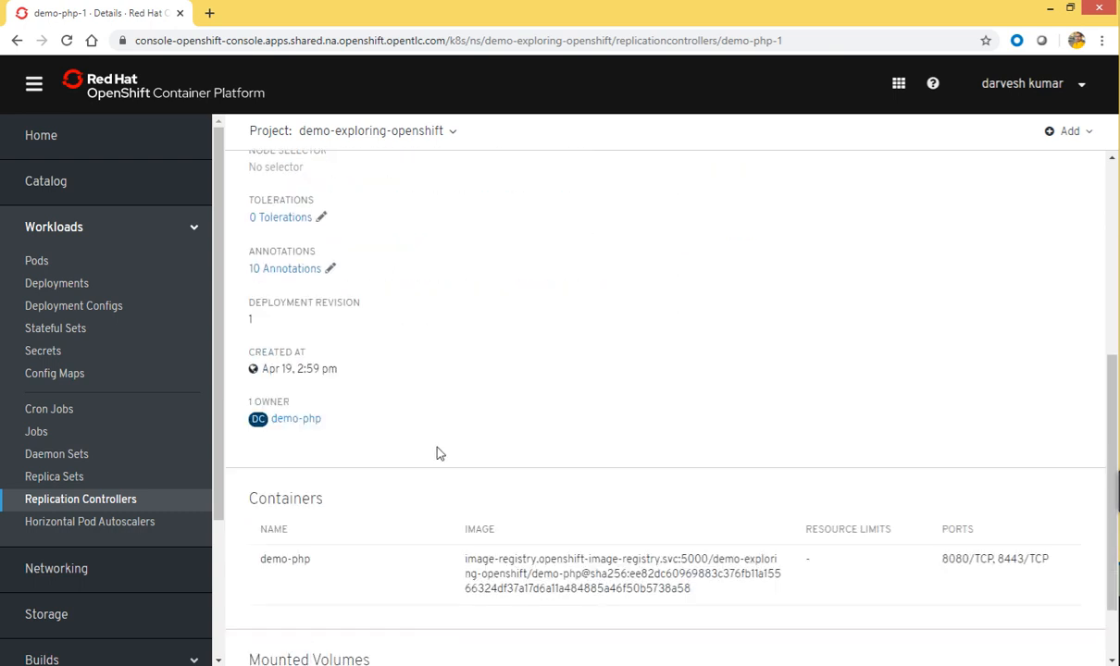
scroll(397, 463, "down", 1)
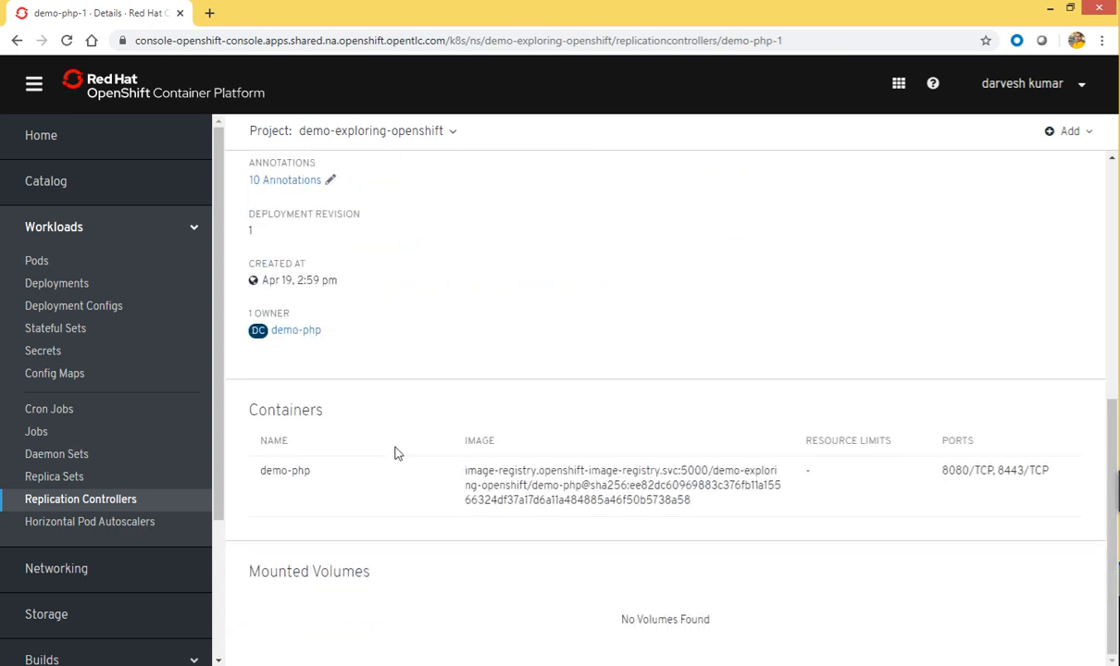
scroll(424, 399, "up", 5)
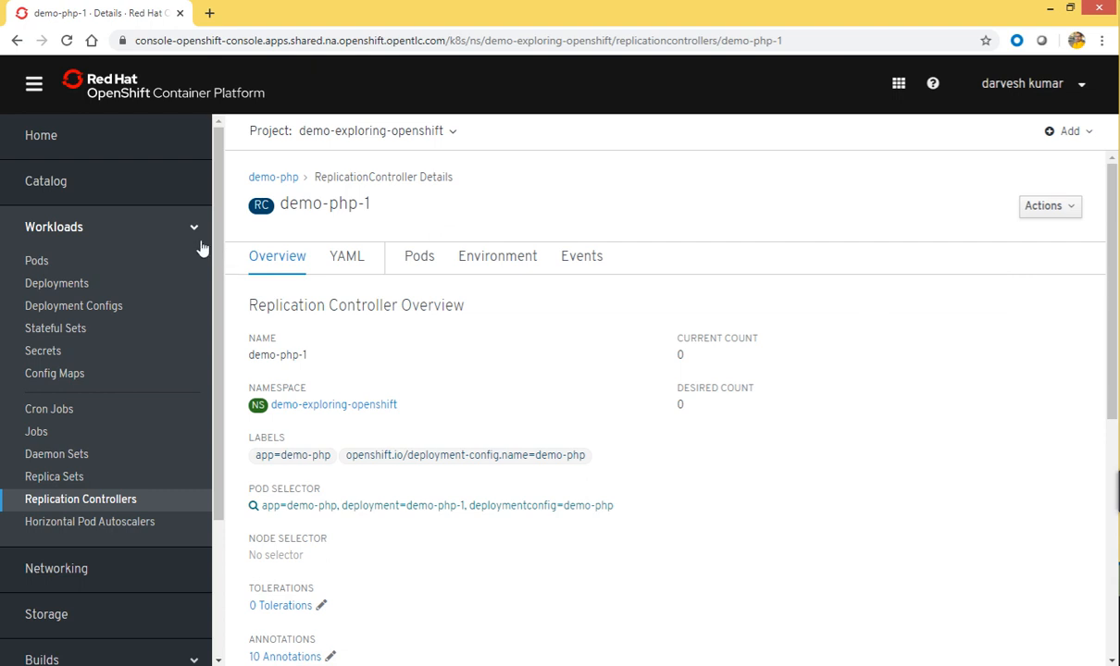
List the project's networking services and check the location address of the demo-php service
left_click(191, 230)
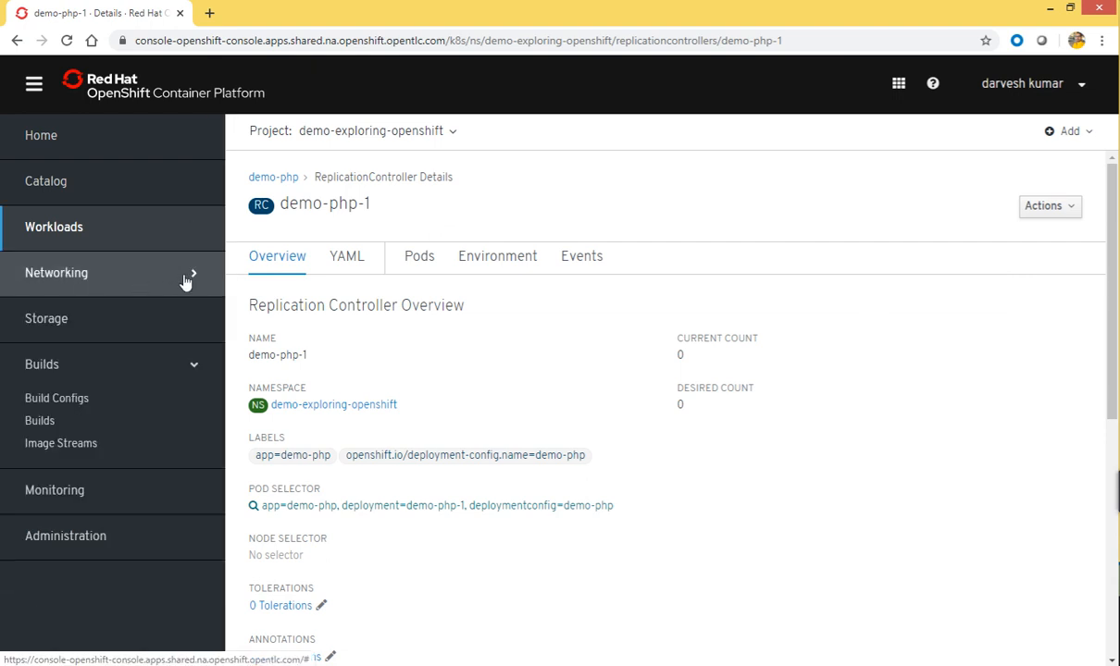
left_click(194, 275)
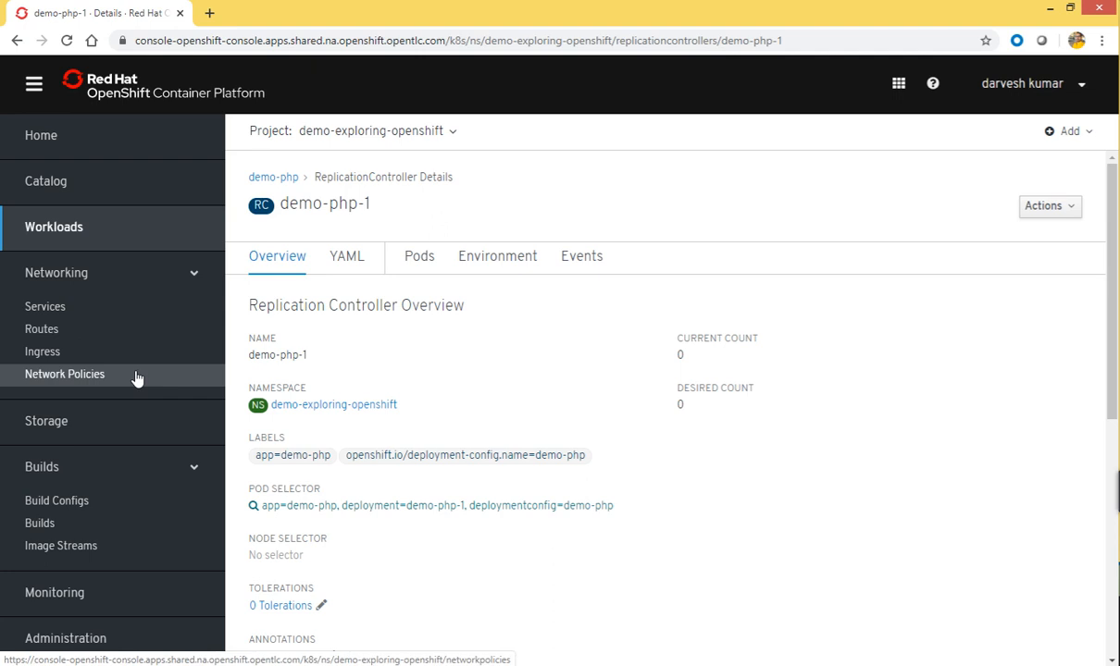
left_click(57, 315)
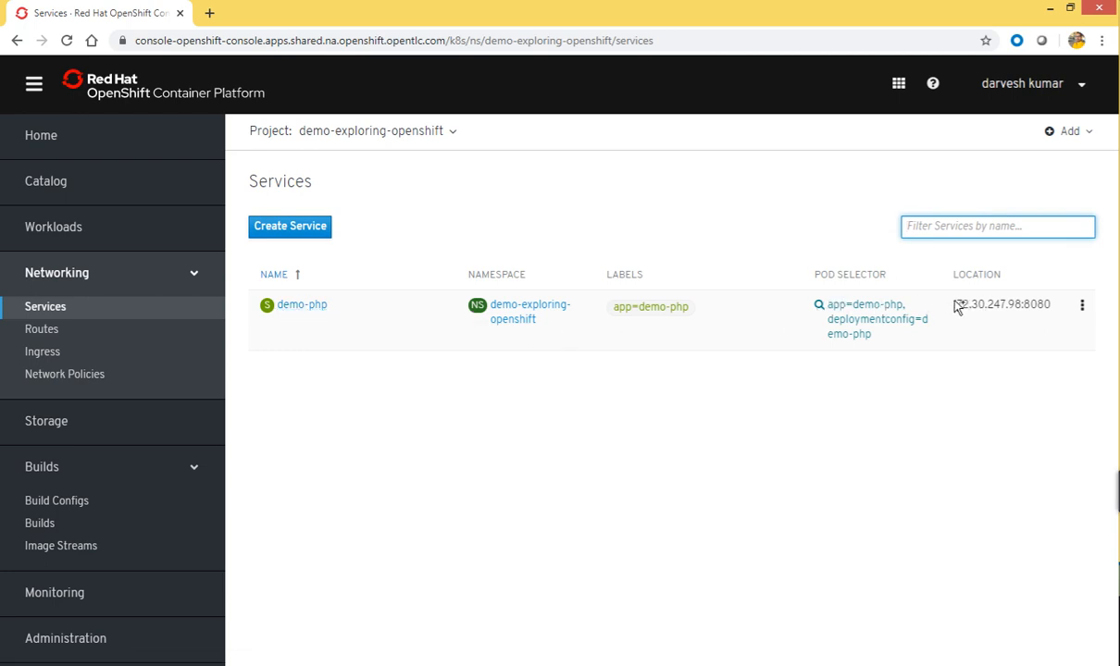
triple_click(990, 304)
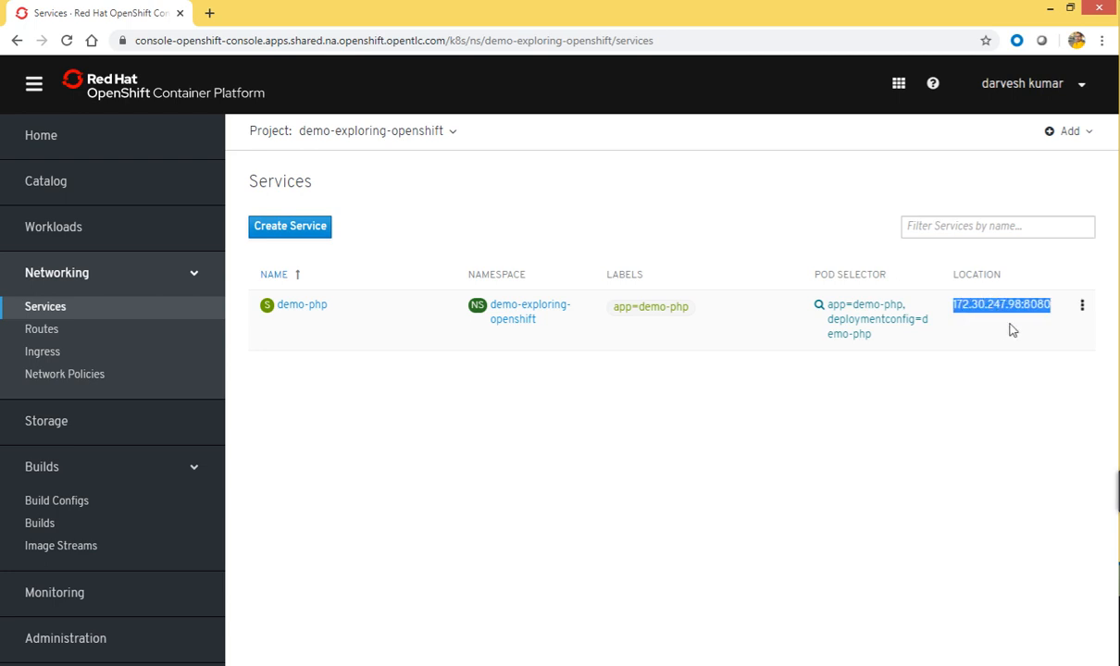
left_click(987, 369)
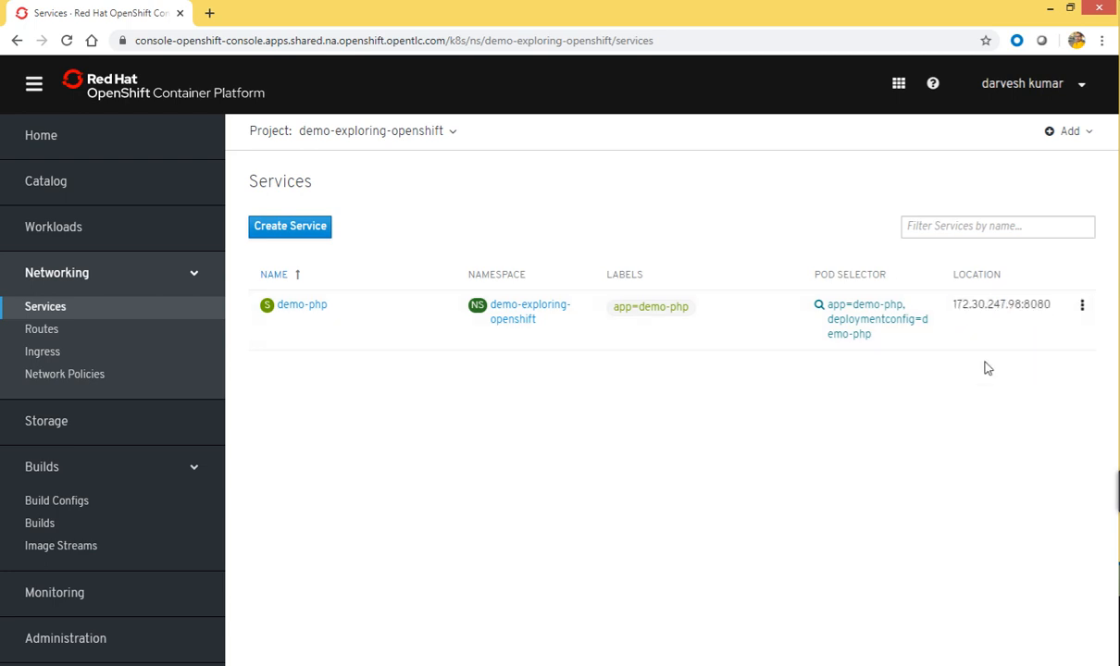
Open the demo-php service details and examine its cluster IP address, service port mapping and pod selector
left_click(310, 311)
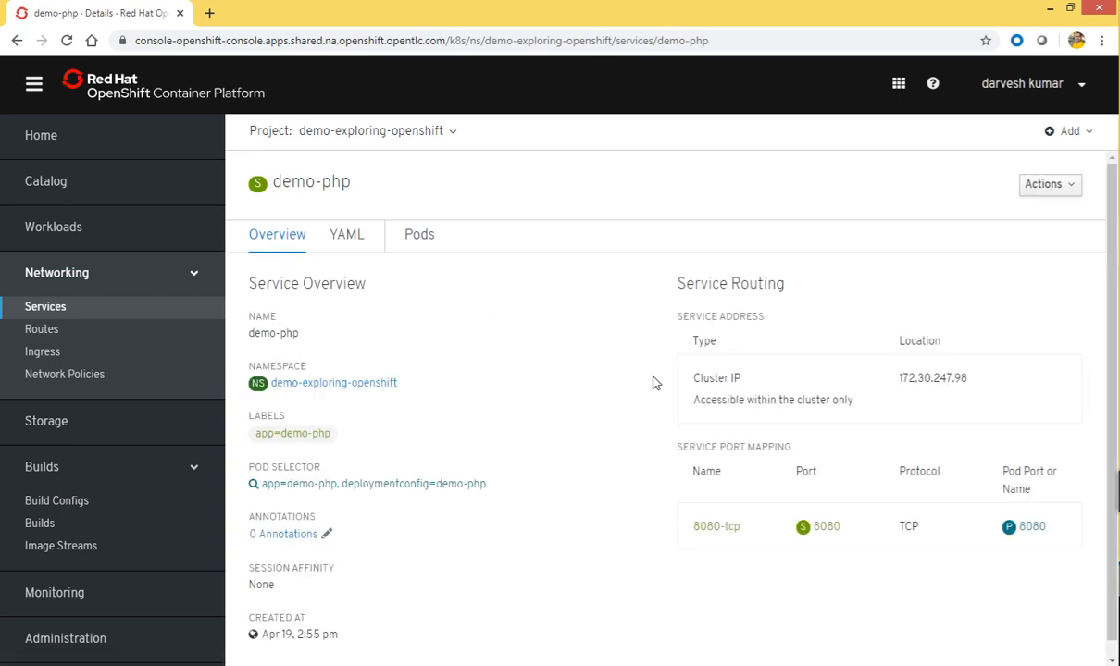
left_click_drag(696, 379, 737, 379)
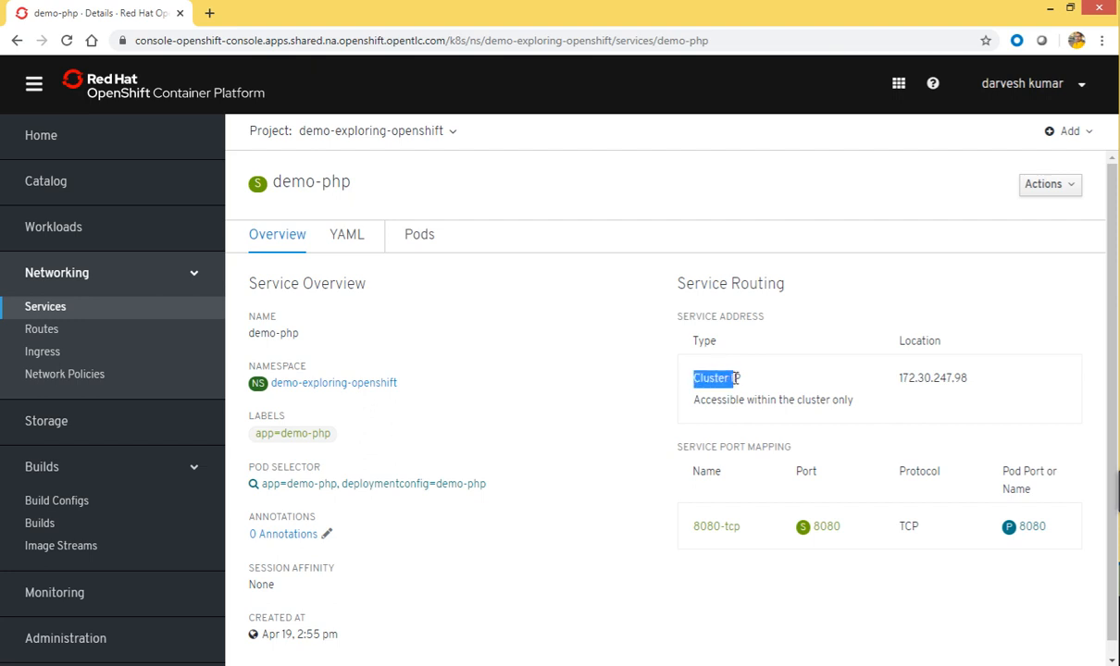
left_click_drag(900, 381, 956, 380)
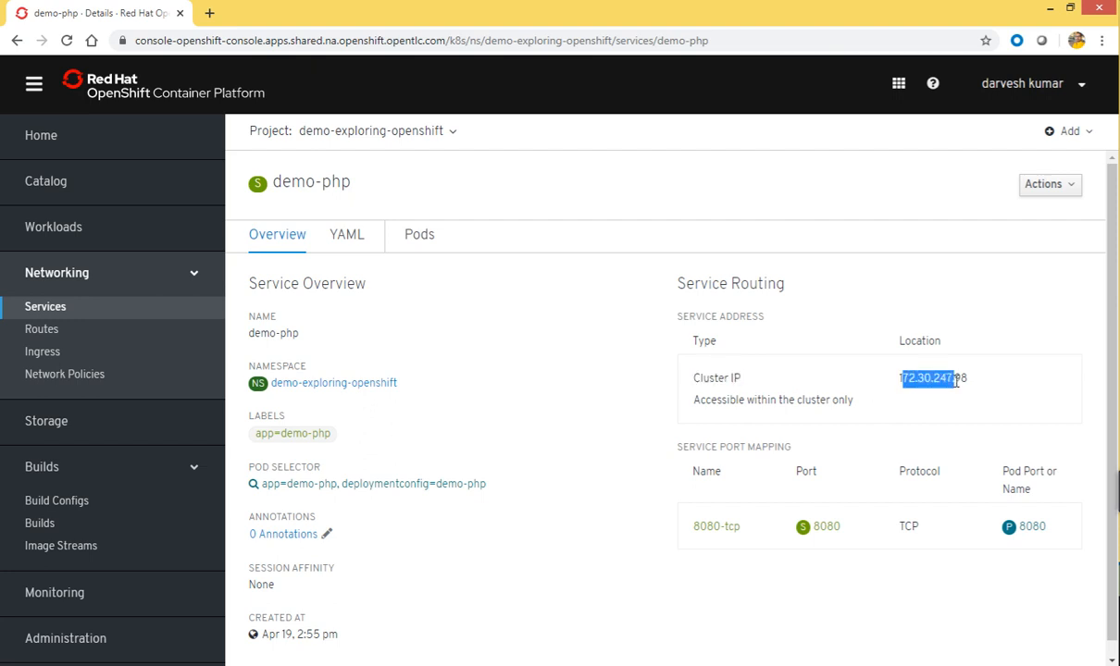
left_click(874, 410)
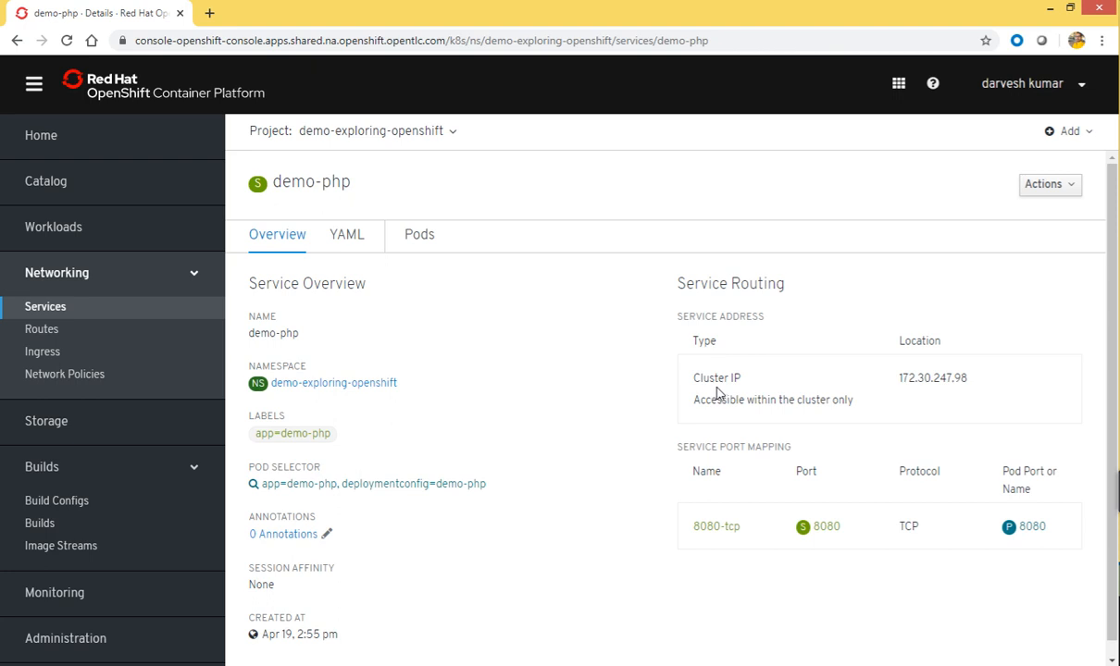
left_click_drag(680, 449, 787, 449)
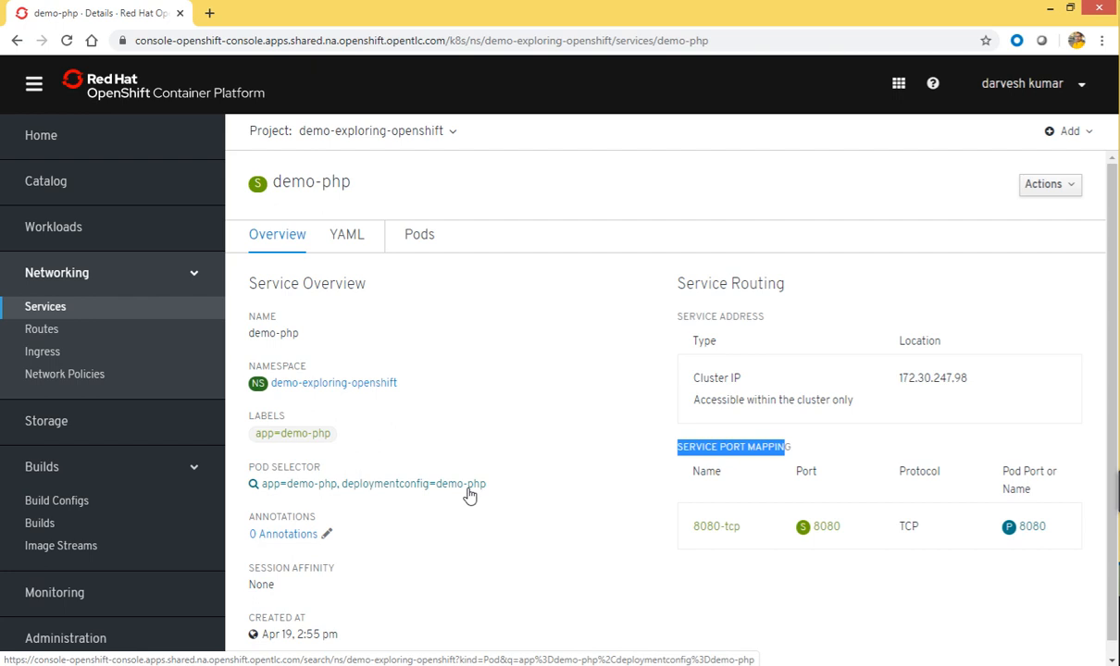
scroll(469, 496, "down", 1)
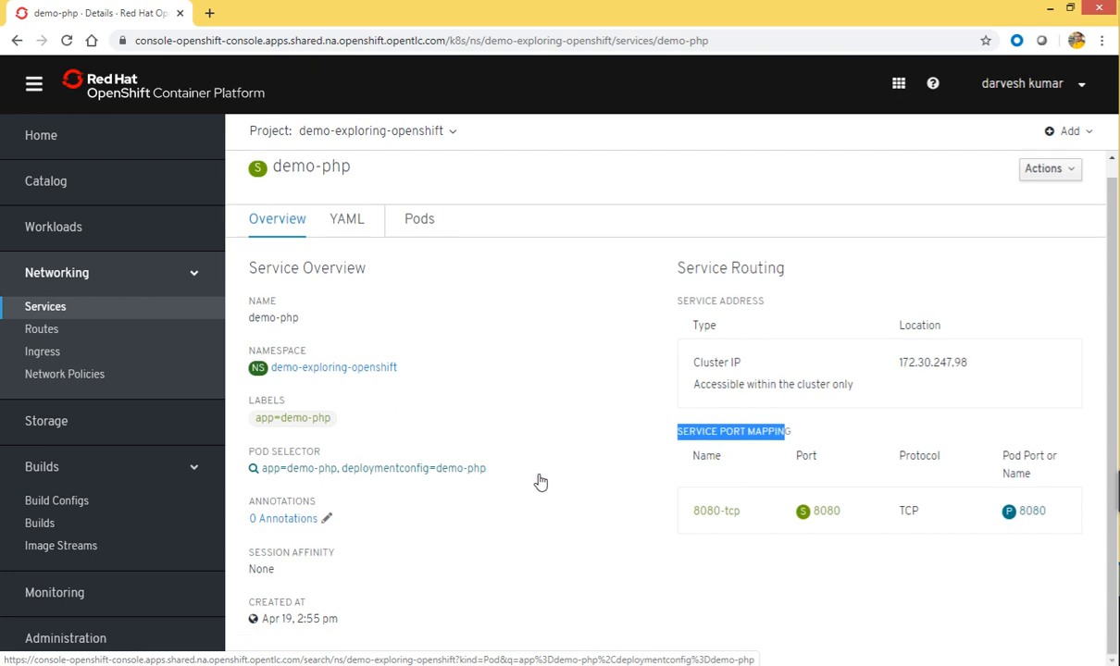
Check the demo-php service's available actions, pods and YAML definition, and return to its overview
left_click(1066, 172)
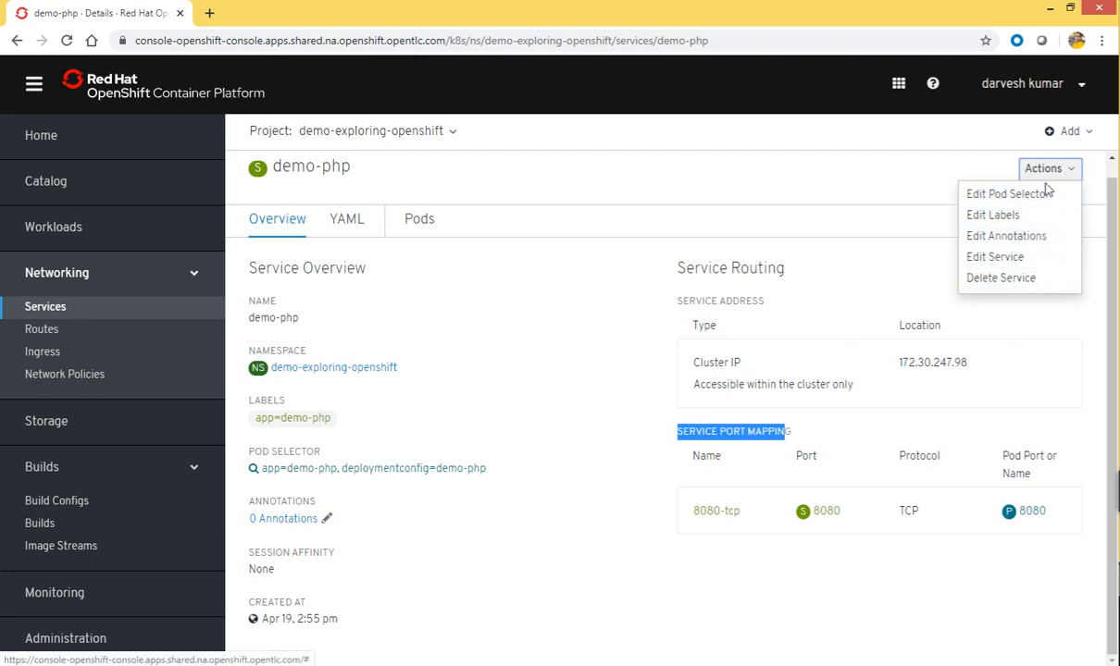
left_click(422, 225)
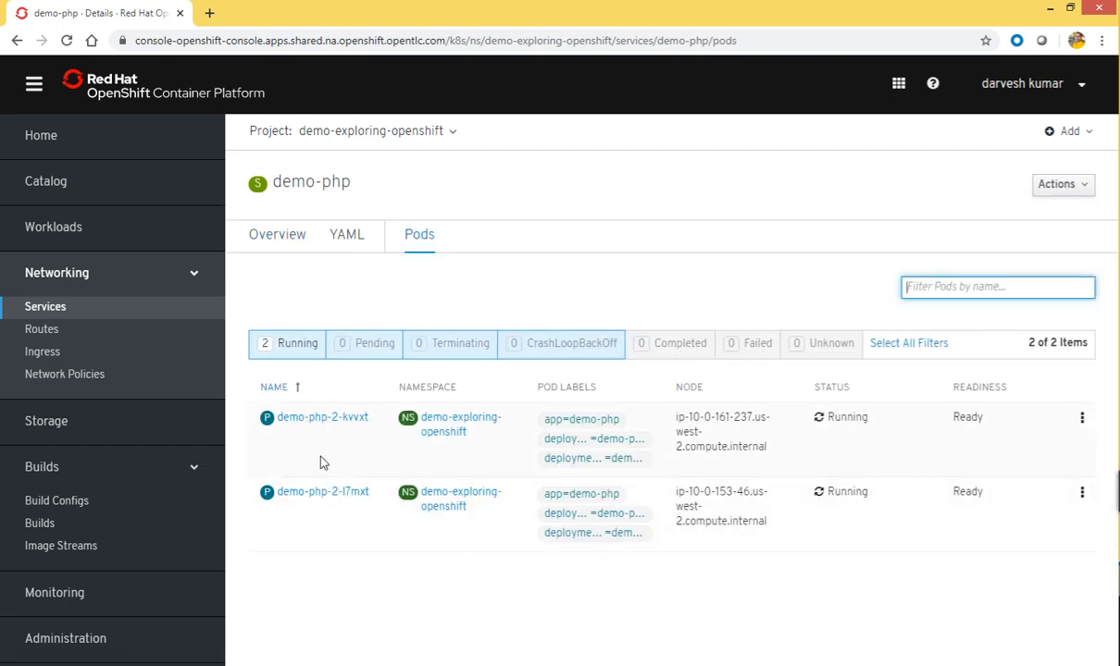
left_click(339, 239)
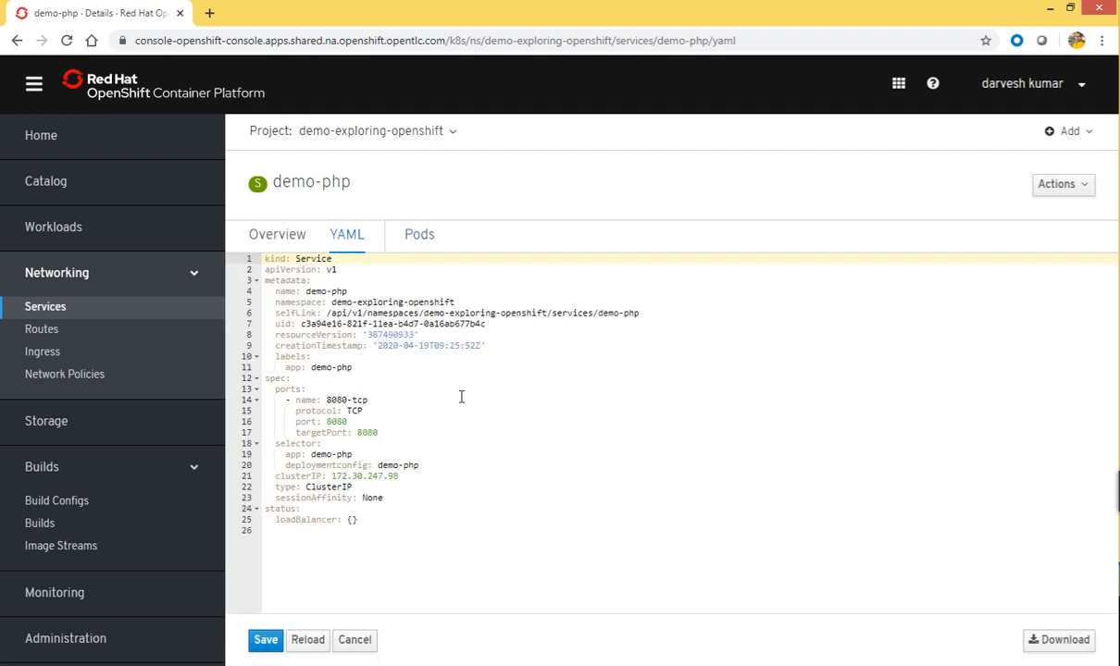
left_click_drag(361, 520, 270, 260)
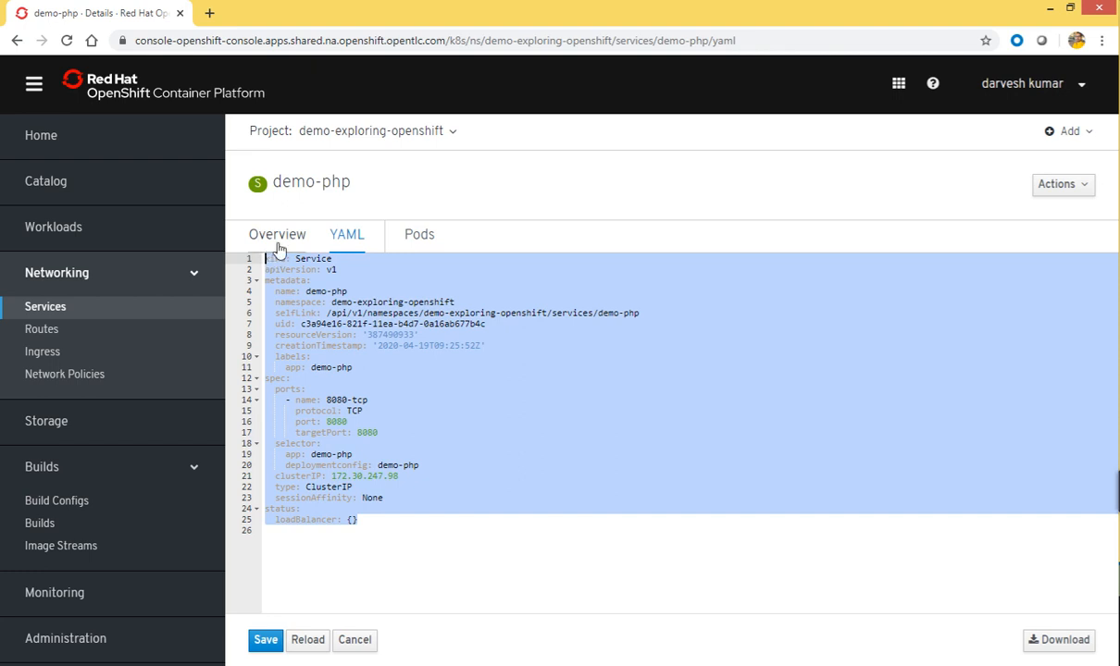
left_click(279, 240)
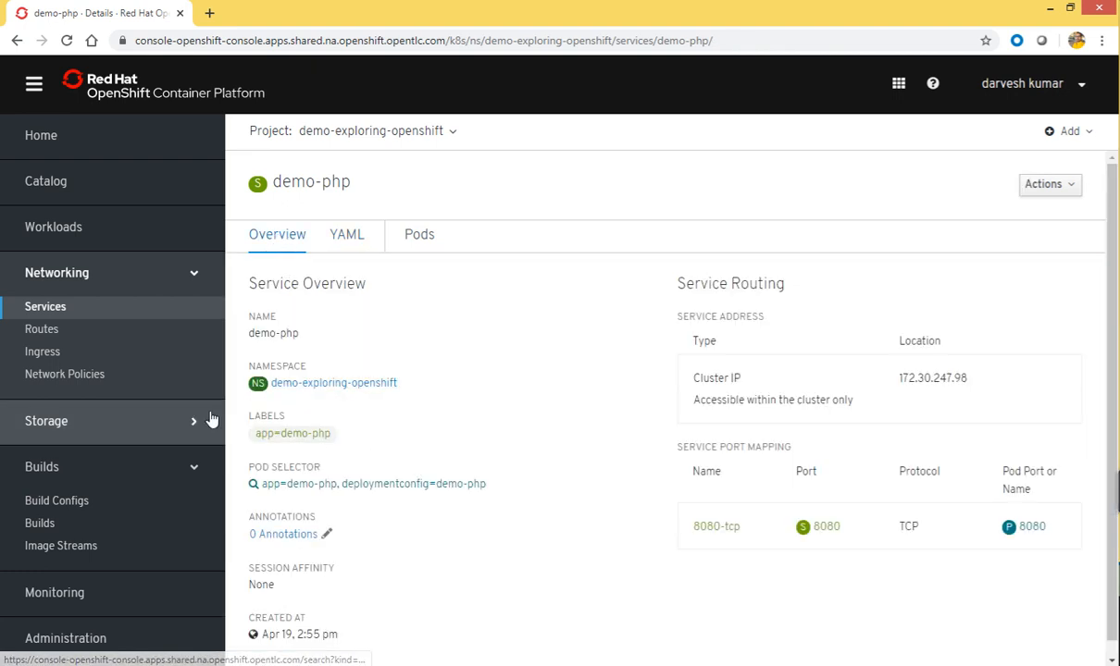
Open the demo-php route from the project's routes and visit the application at its location URL
left_click(42, 330)
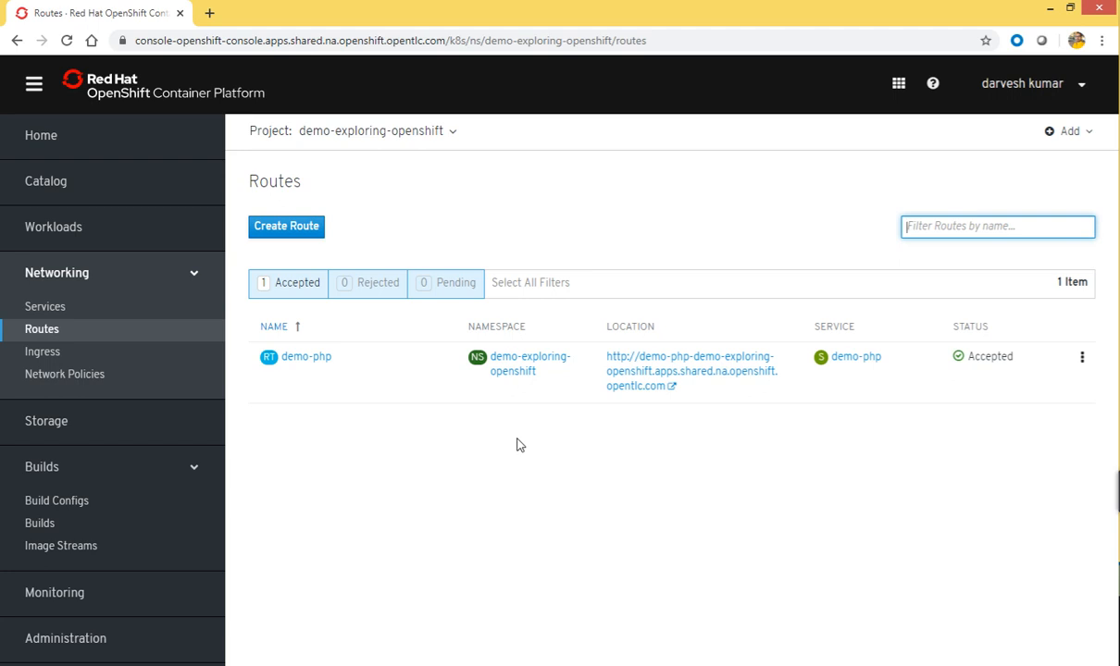
left_click(306, 360)
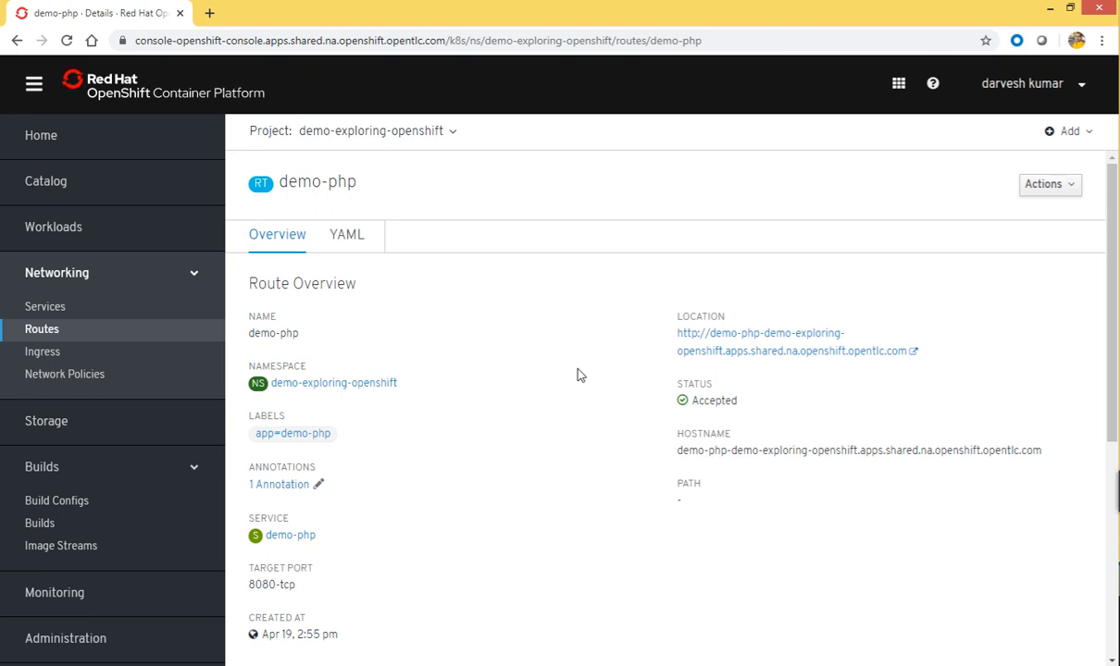
left_click(721, 352)
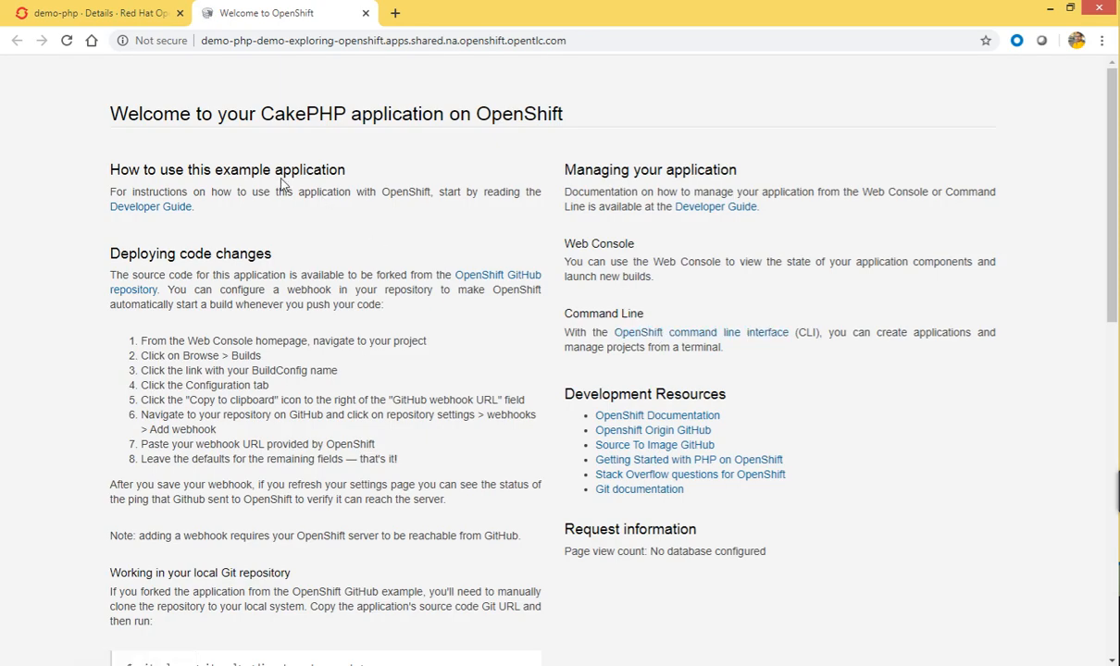
Look through the CakePHP application's welcome page, then close it to return to the demo-php route details
left_click_drag(117, 109, 572, 556)
left_click(751, 364)
scroll(460, 362, "down", 5)
scroll(463, 362, "down", 5)
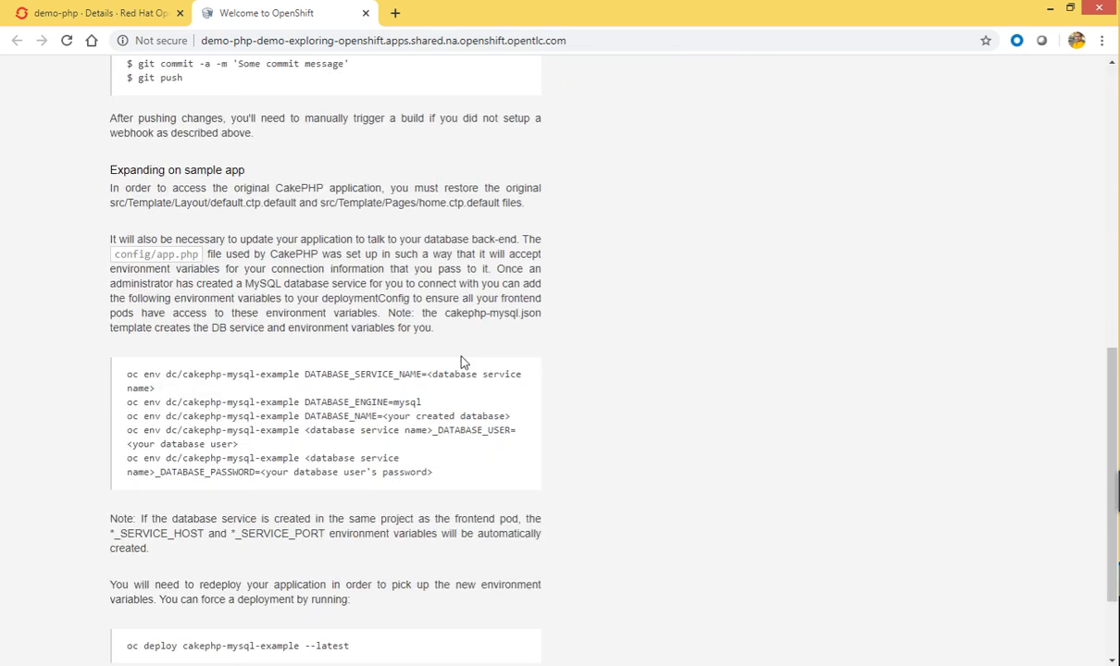
scroll(460, 364, "up", 9)
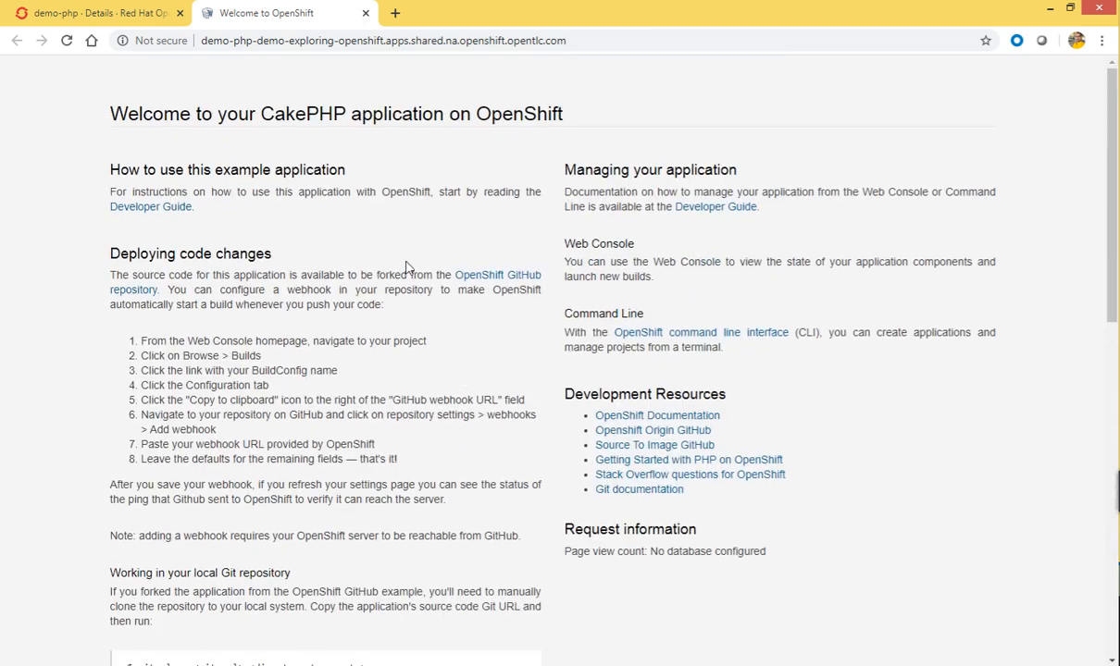
left_click(364, 13)
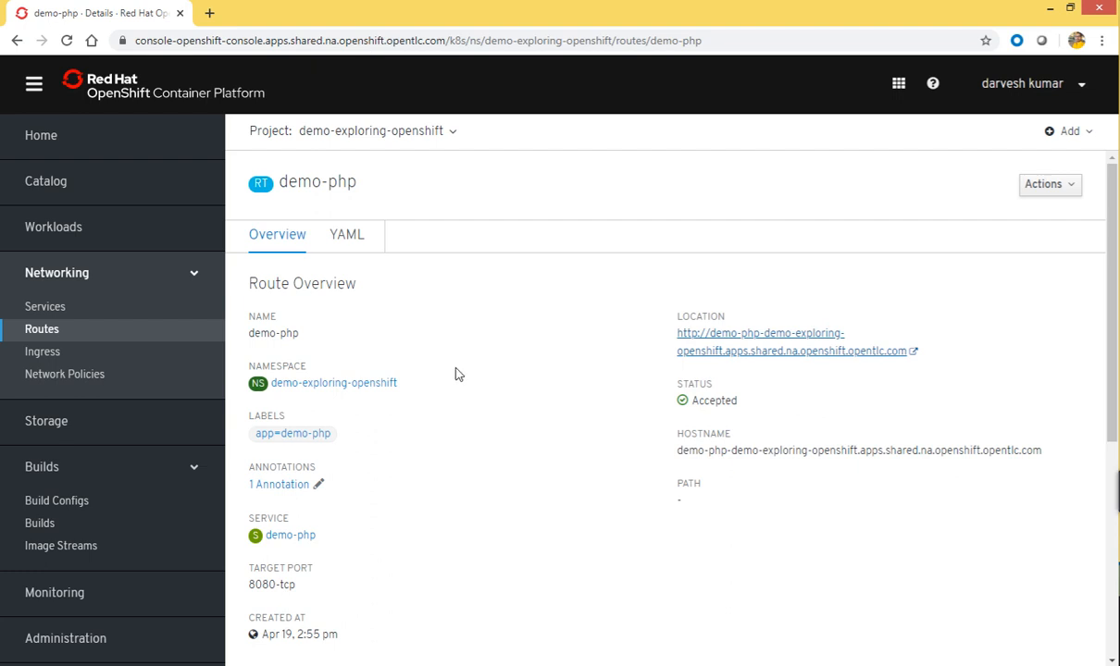
Review the demo-php route's target port, TLS settings and the hostname of its default router
scroll(500, 397, "down", 3)
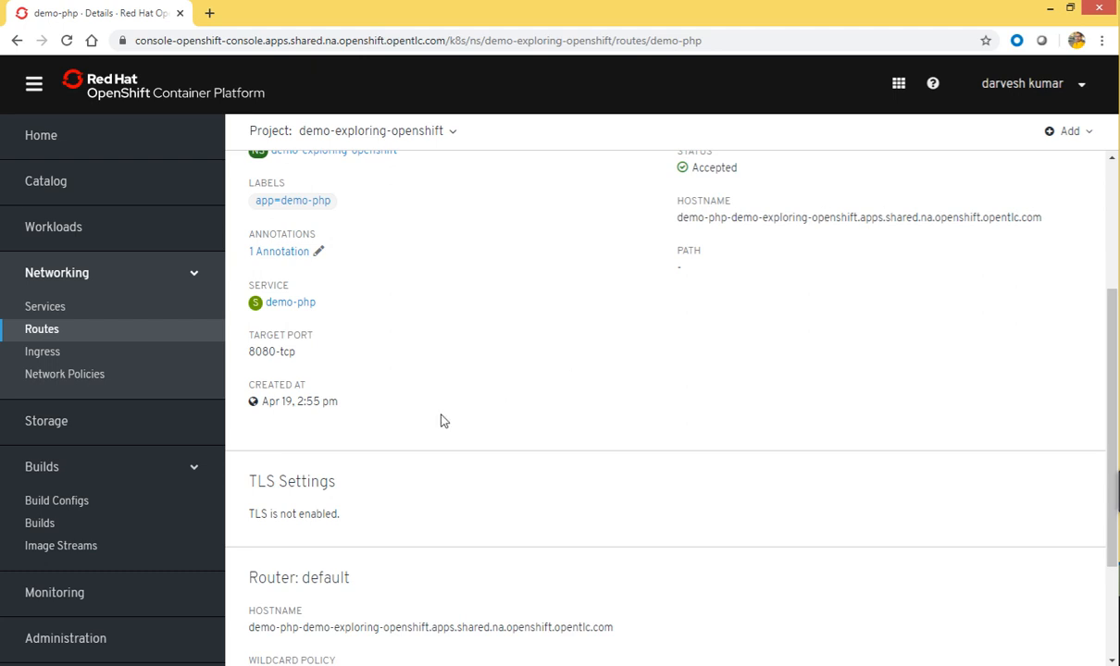
scroll(427, 431, "down", 2)
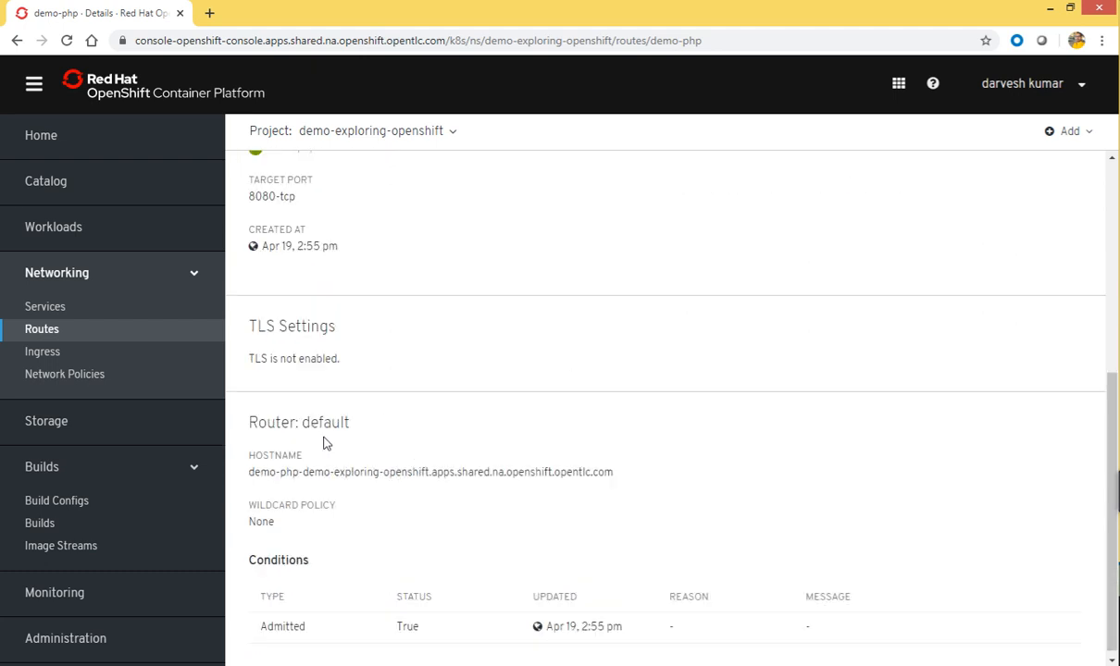
left_click_drag(259, 472, 581, 474)
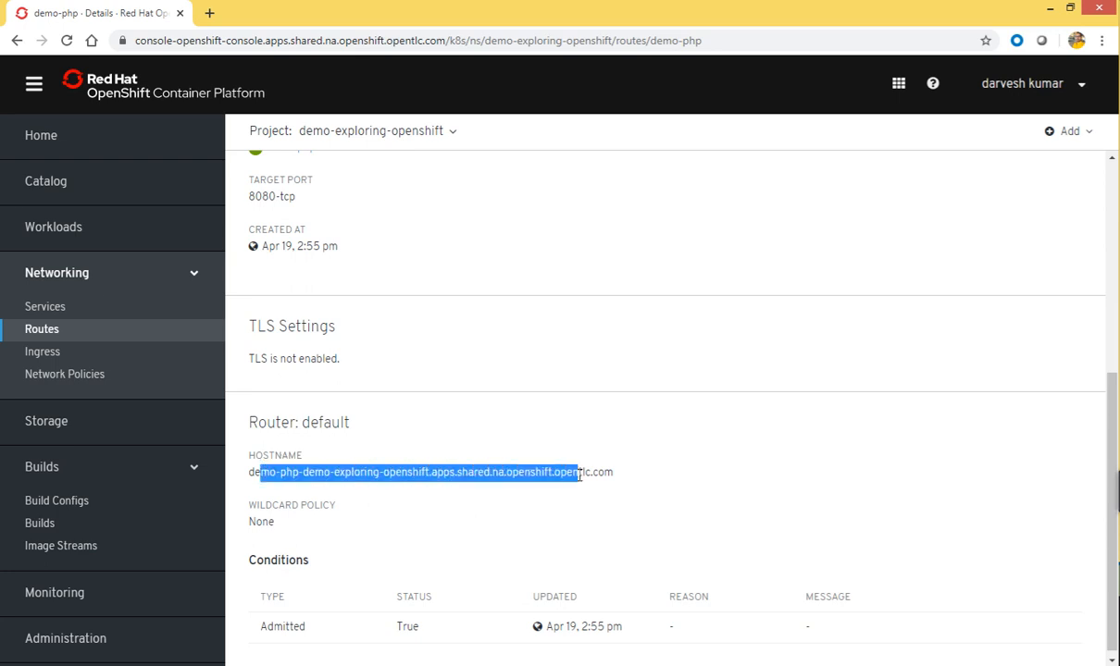
Review the demo-php route's overview, from its location and status down to the default router's wildcard policy and conditions
left_click(731, 447)
scroll(732, 445, "up", 3)
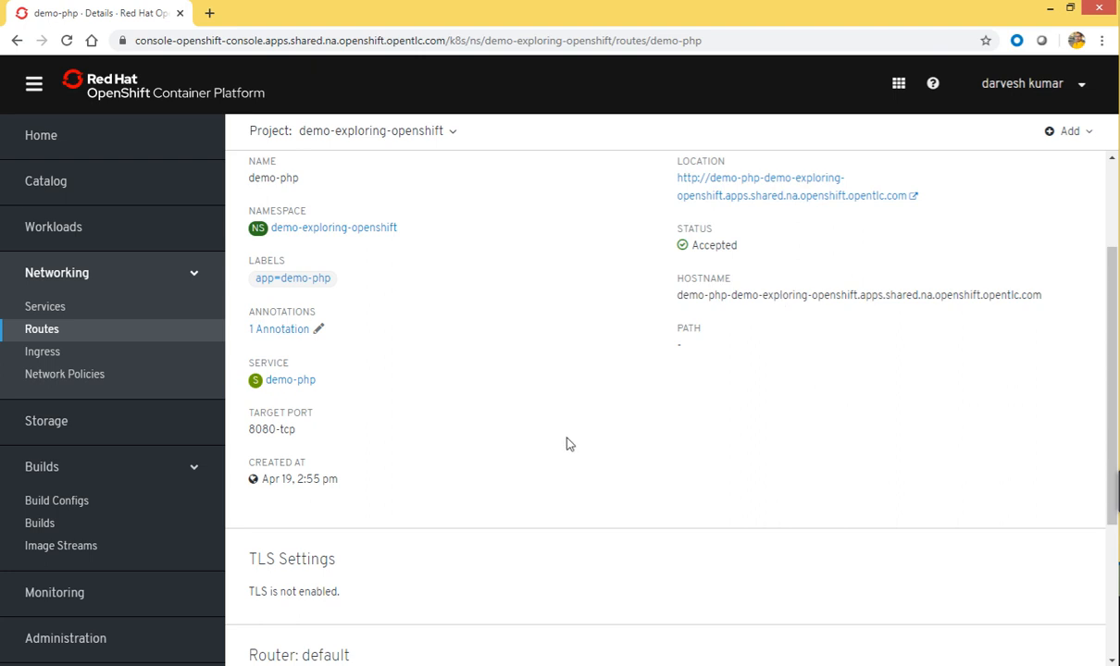
scroll(567, 445, "down", 3)
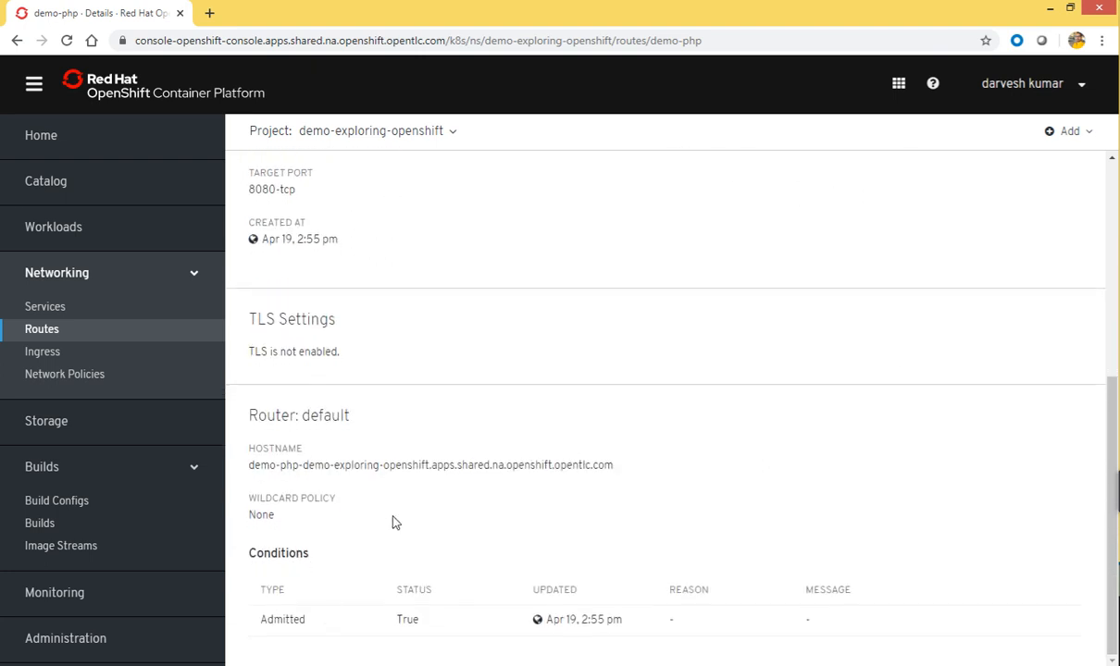
scroll(839, 398, "up", 5)
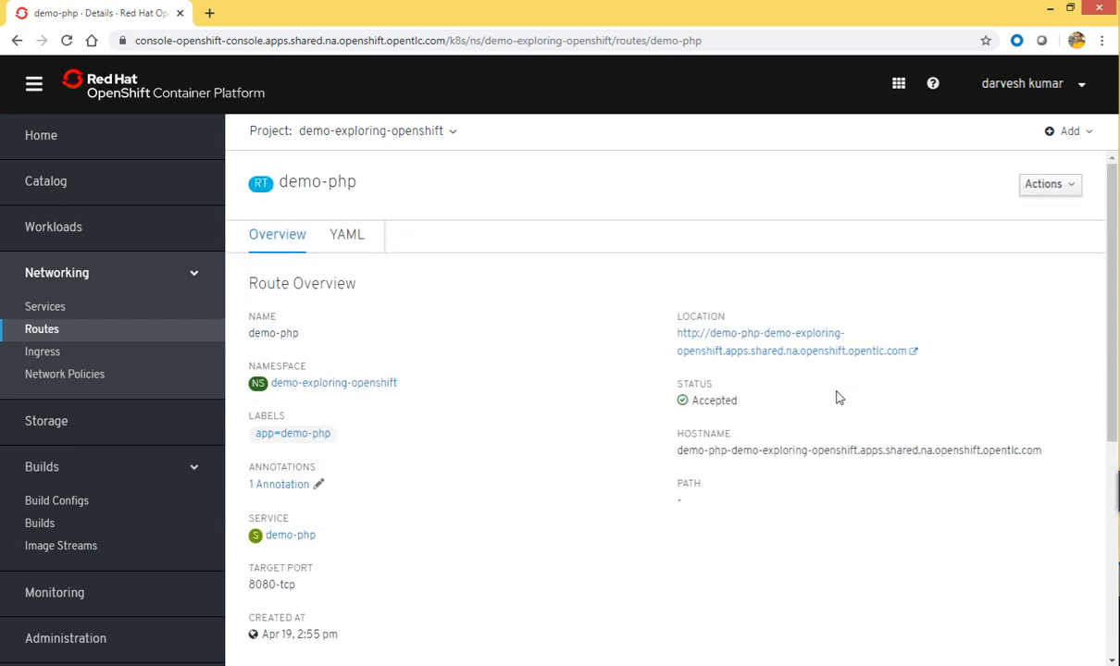
Open the demo-php route's YAML definition and read through its spec and status sections
left_click(351, 242)
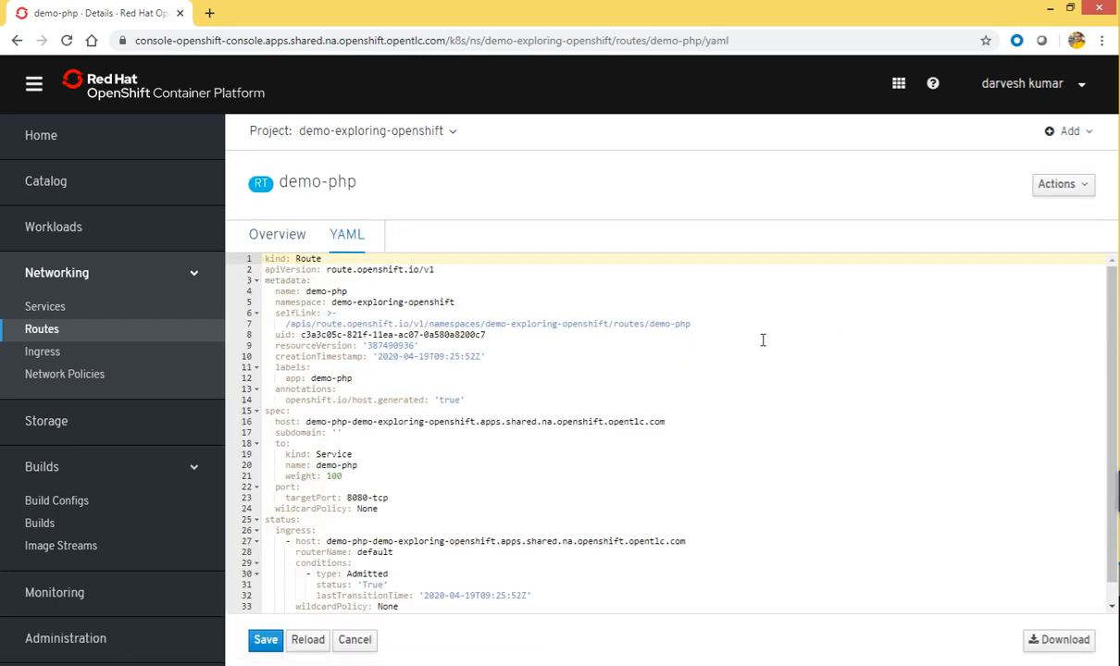
scroll(762, 340, "down", 2)
scroll(763, 340, "up", 2)
scroll(762, 340, "down", 2)
Check the actions available for the demo-php route and the options for adding content to the project
left_click(1077, 189)
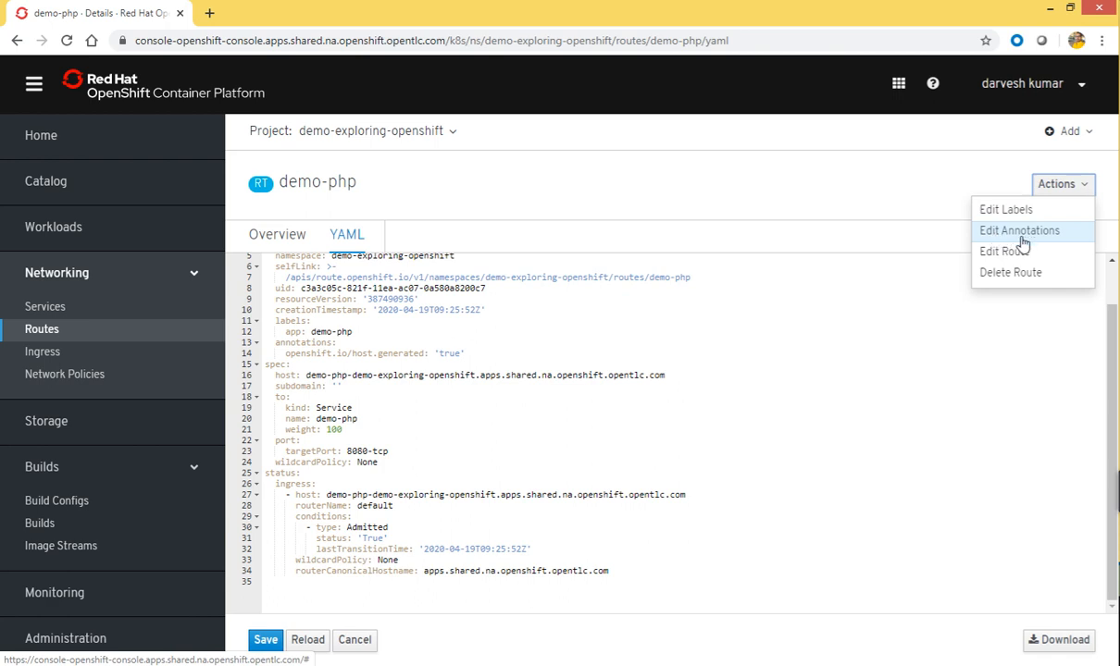
left_click(1087, 136)
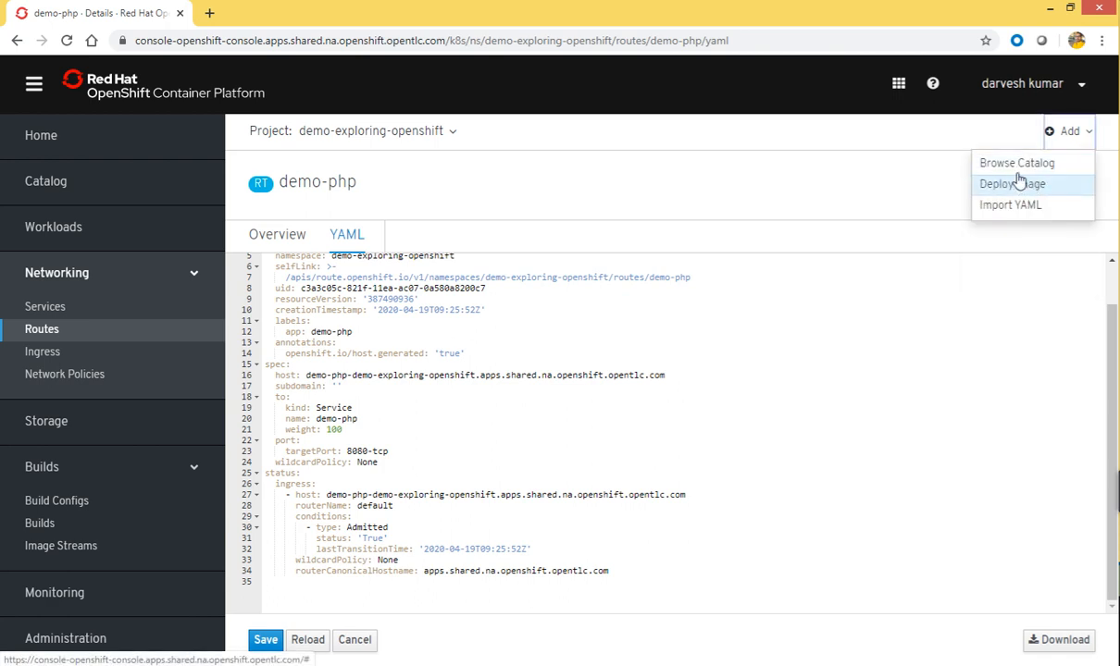
left_click(676, 185)
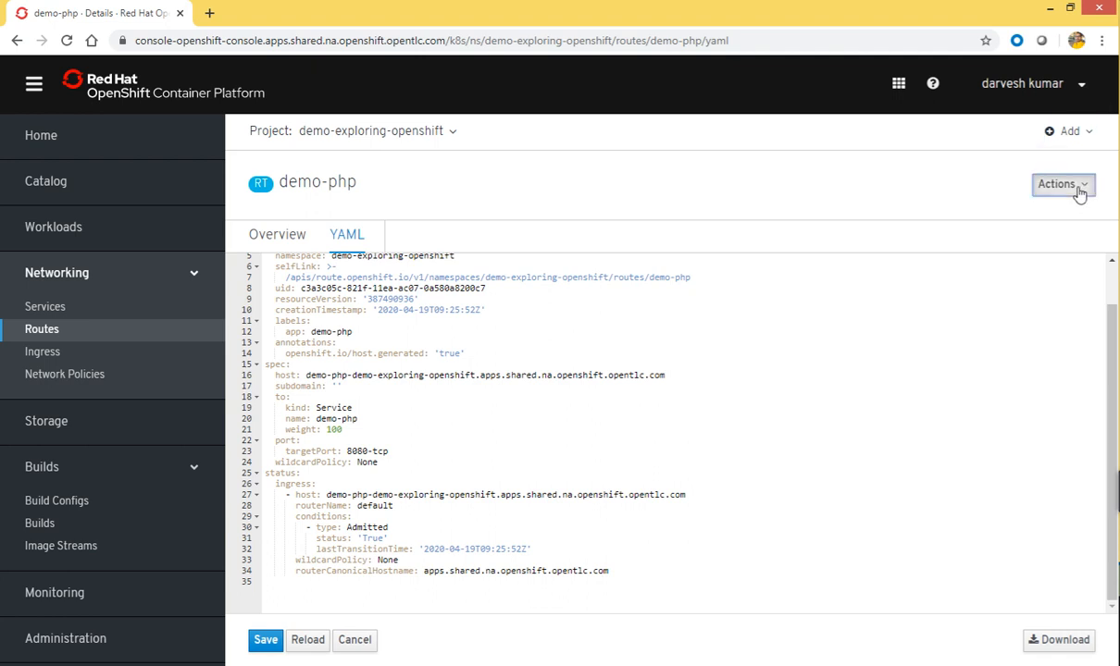
left_click(1078, 190)
left_click(546, 176)
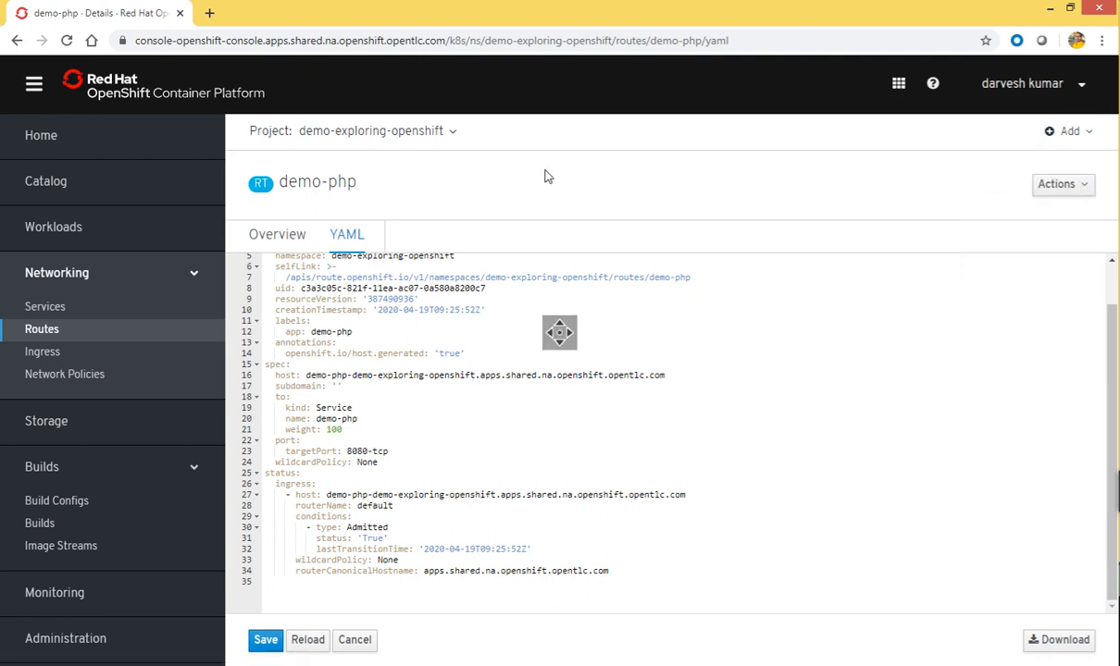
Check the project's ingresses and network policies, and examine the allow-from-all-namespaces policy's overview and ingress rules
left_click(41, 354)
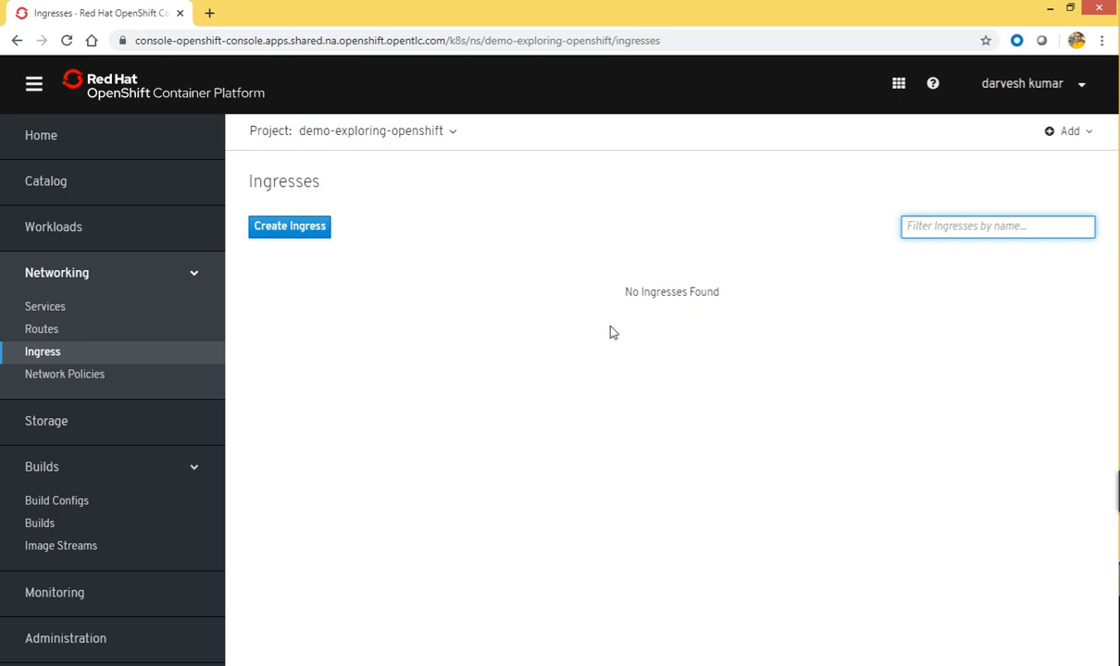
left_click(64, 374)
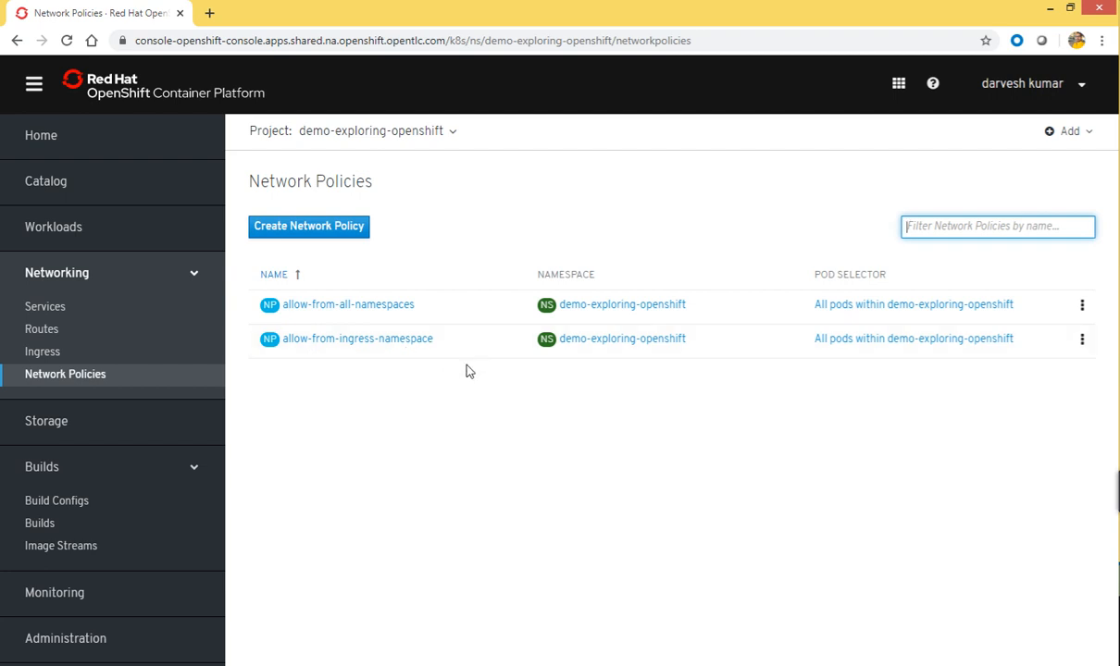
left_click(356, 305)
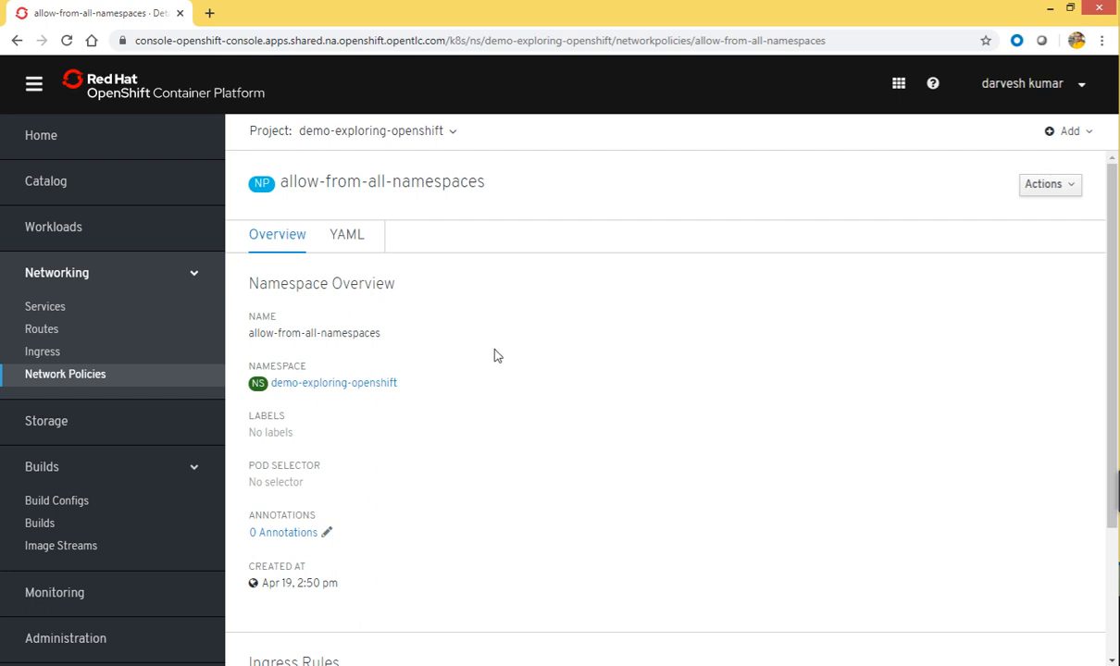
scroll(493, 361, "down", 2)
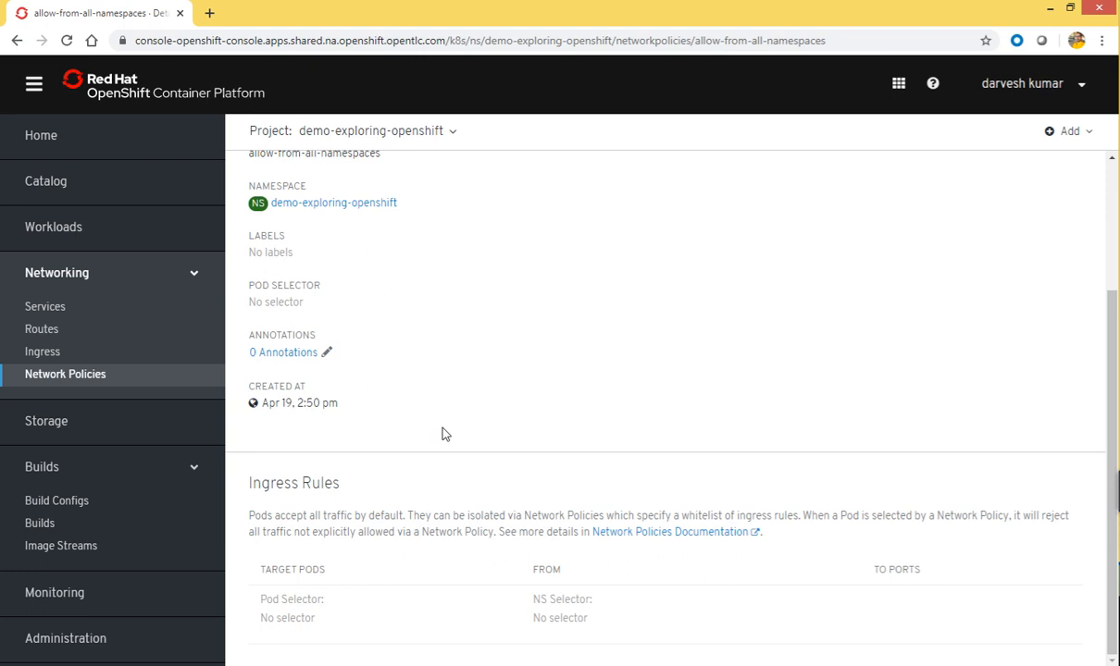
scroll(444, 434, "up", 2)
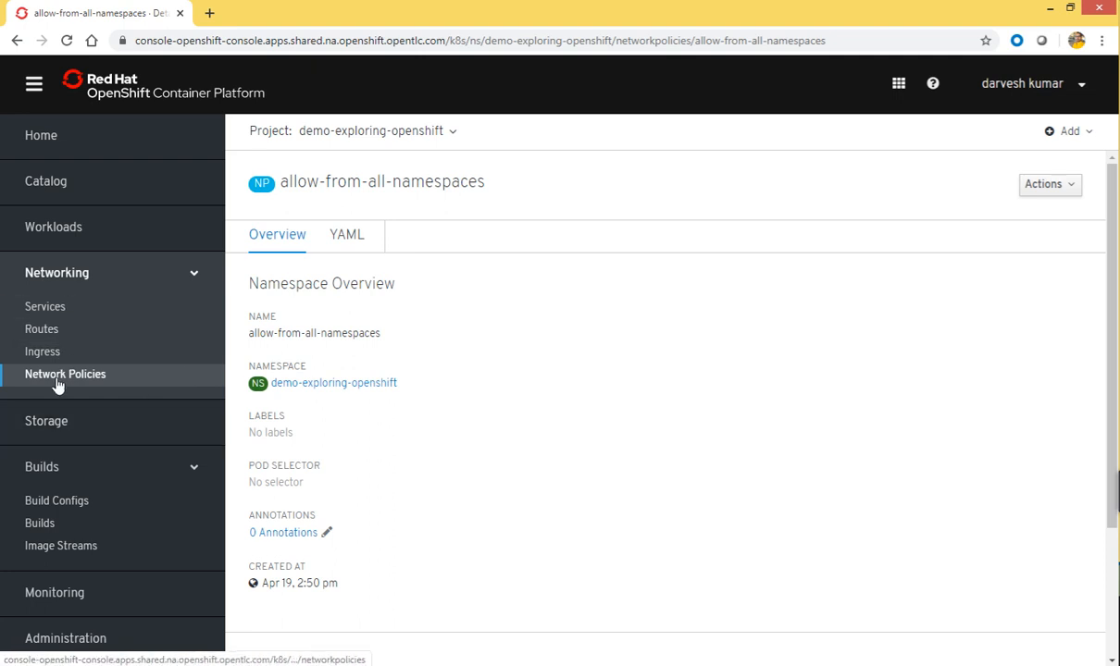
Switch from networking to storage and view the project's persistent volume claims and the cluster's storage classes
left_click(185, 270)
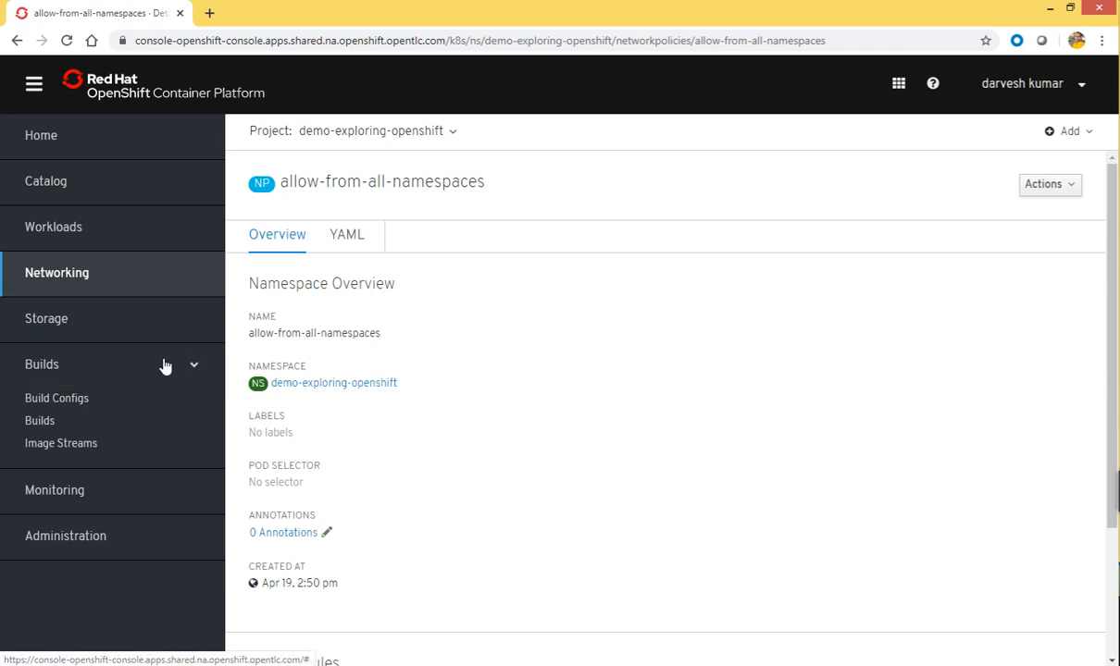
left_click(58, 324)
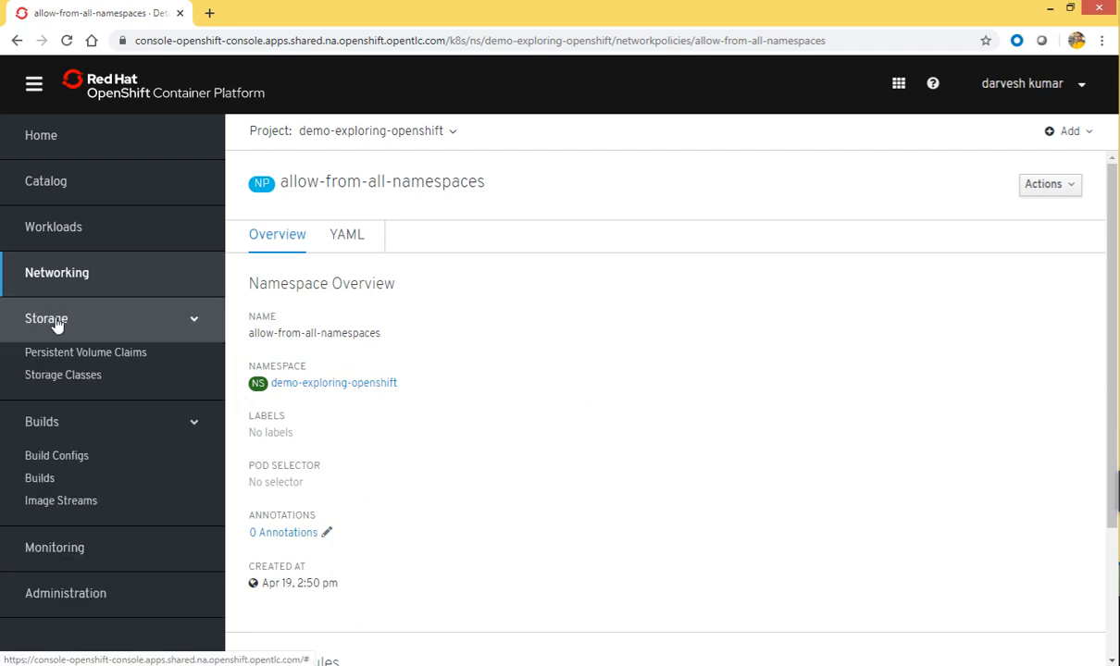
left_click(75, 355)
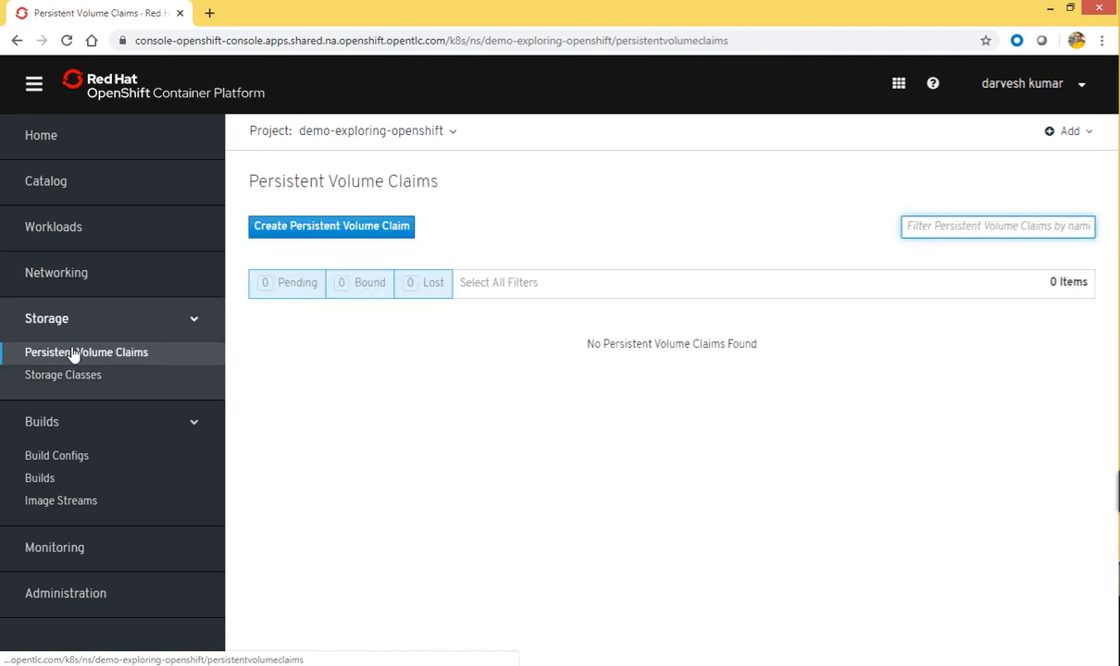
left_click(75, 379)
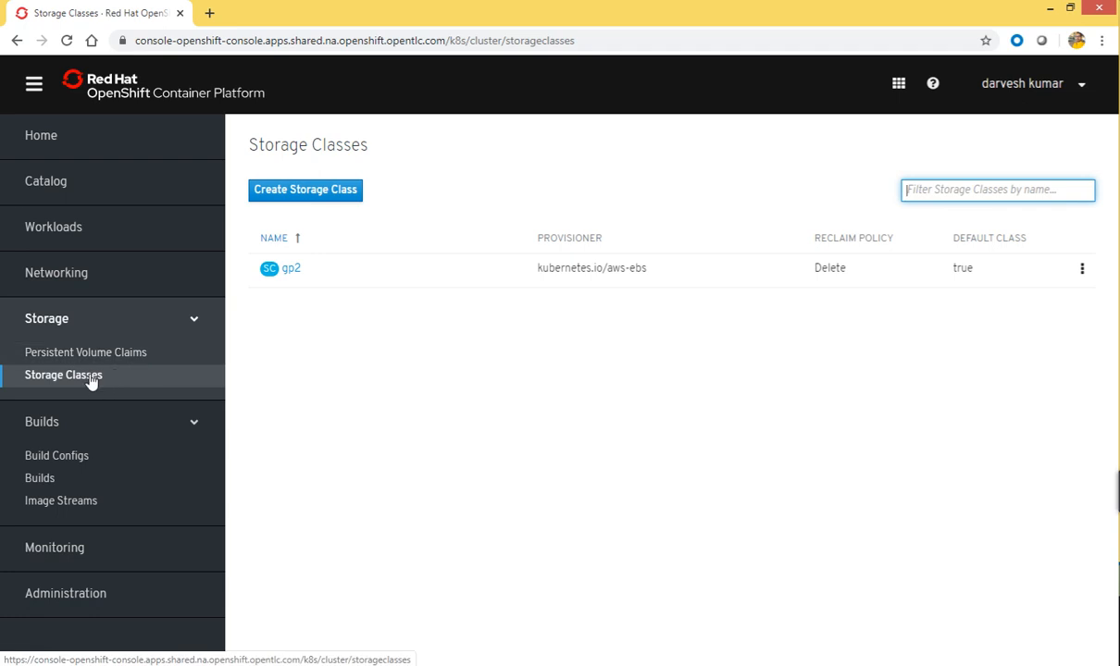
Inspect the gp2 storage class's overview and YAML definition, and return to the persistent volume claims
left_click(288, 272)
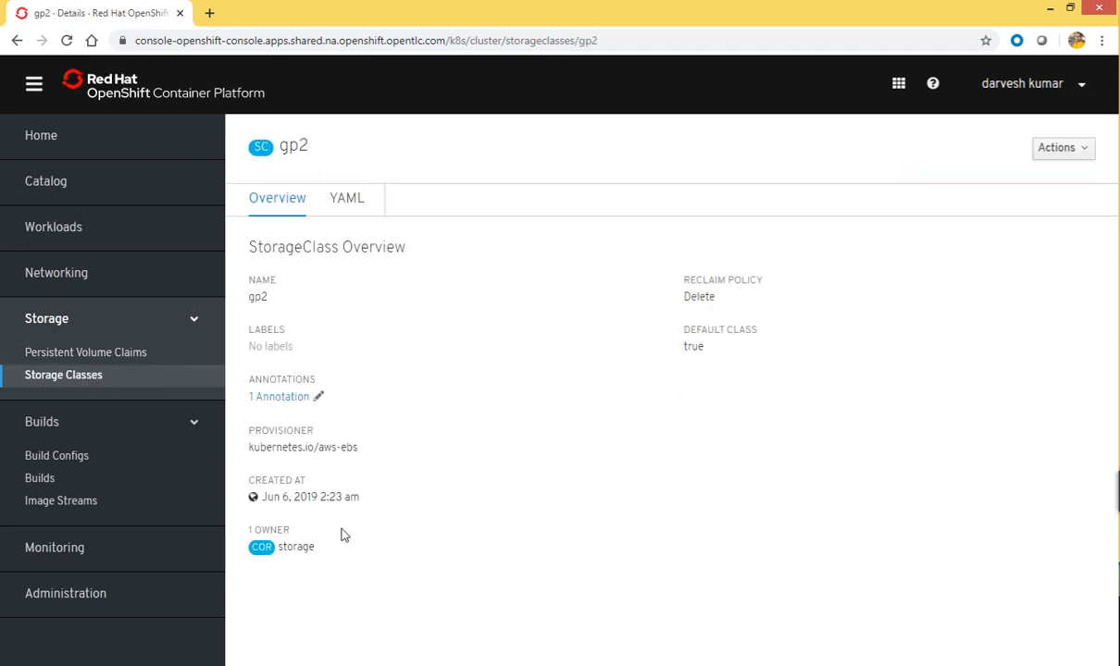
left_click(348, 202)
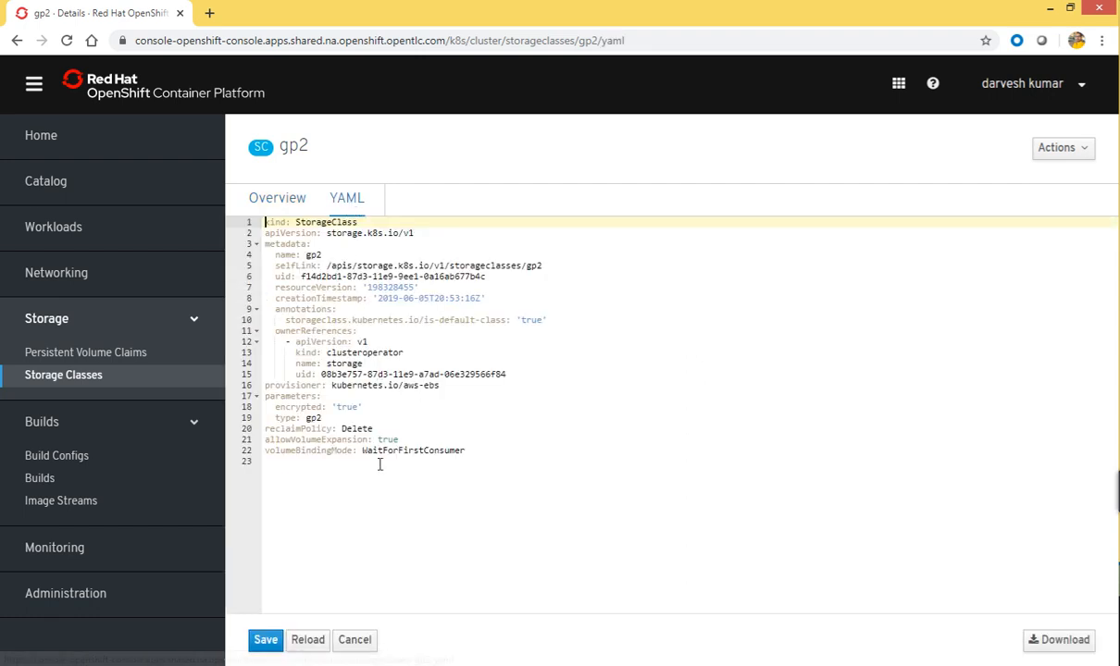
left_click(100, 356)
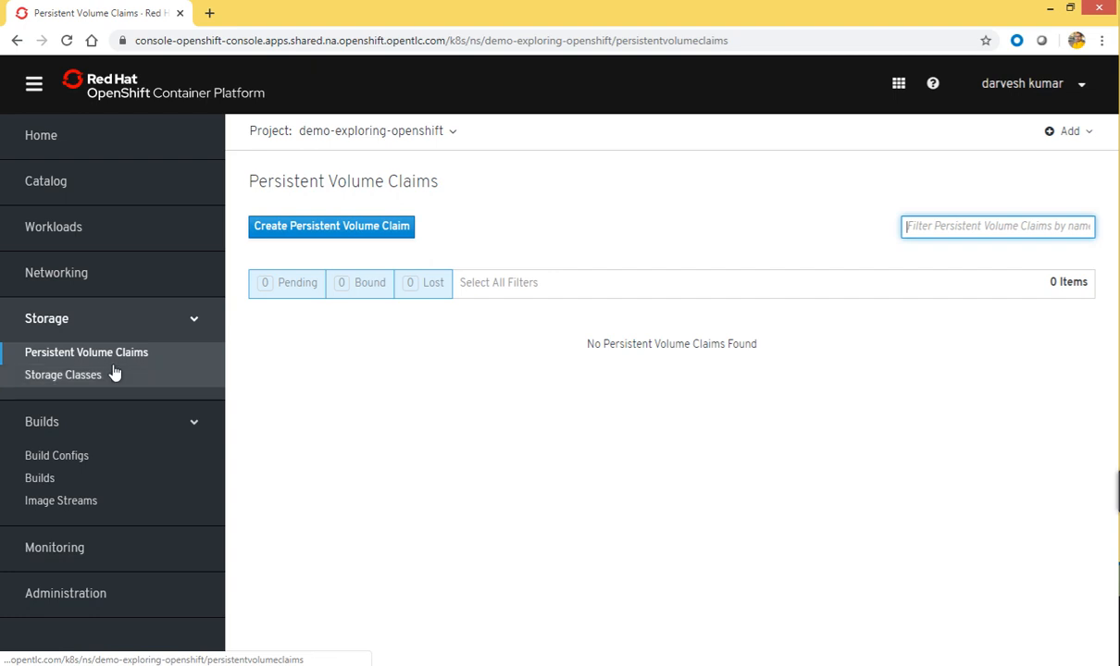
left_click(182, 320)
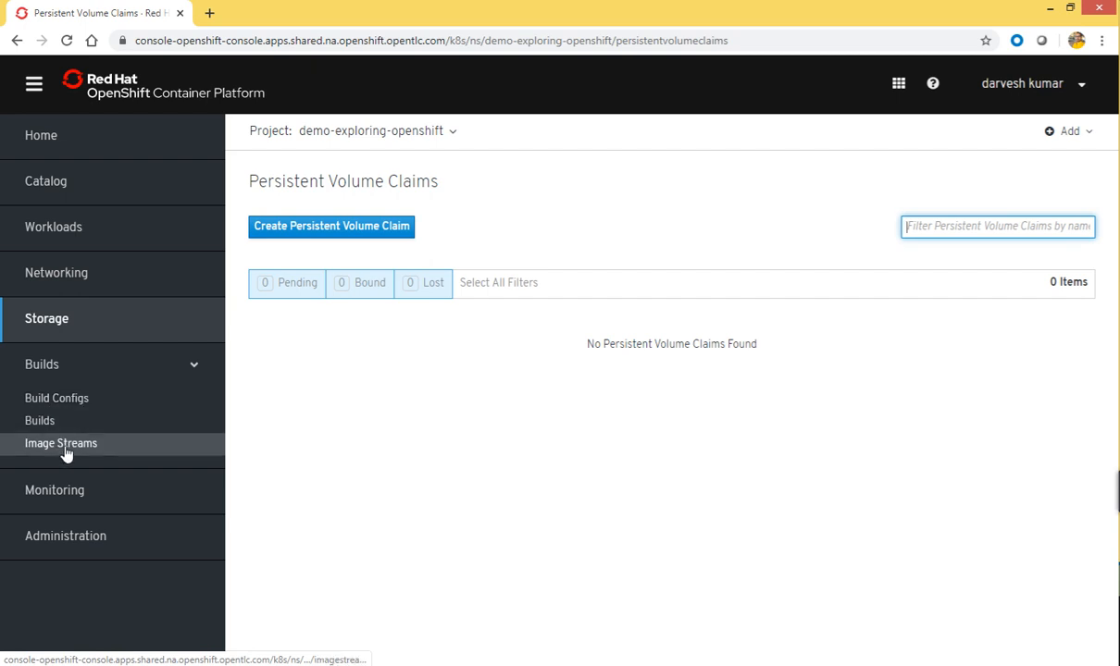
Open the demo-php build config and review its triggers, run policy and Git repository in the overview
left_click(61, 406)
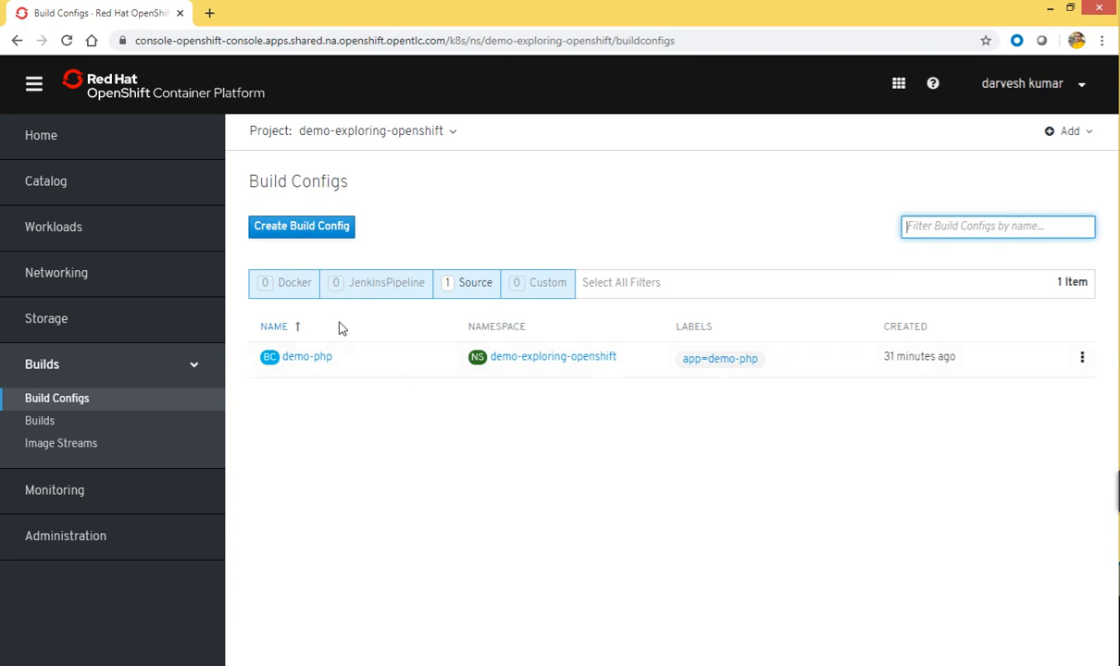
left_click(306, 360)
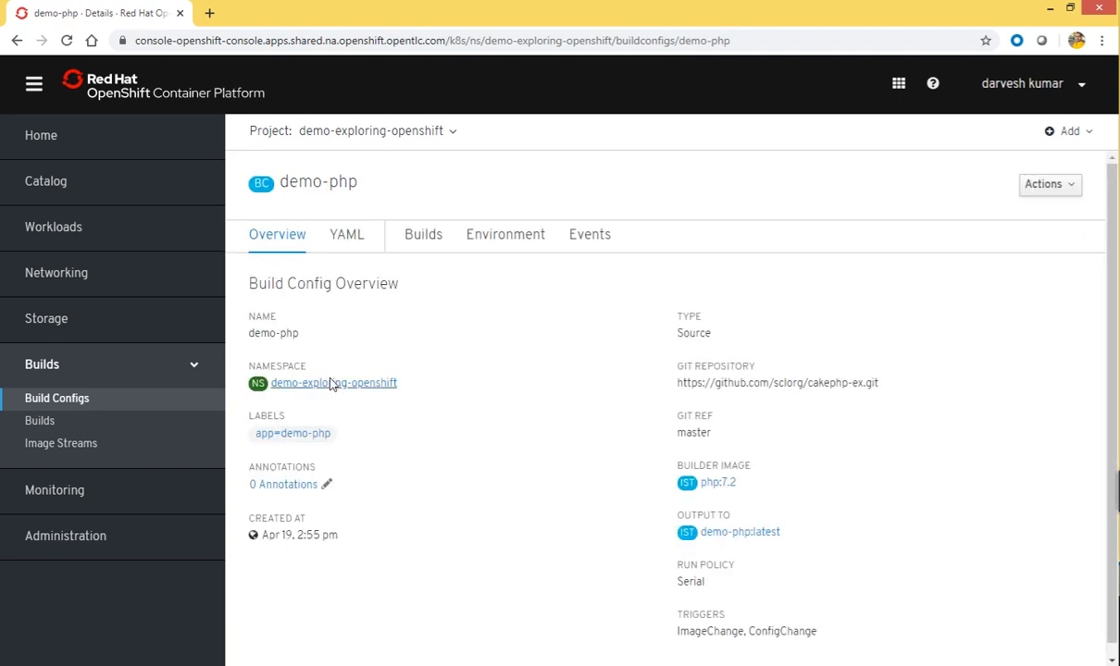
scroll(599, 410, "down", 1)
scroll(598, 410, "up", 1)
left_click_drag(678, 630, 743, 618)
left_click_drag(705, 581, 682, 581)
left_click_drag(676, 383, 828, 401)
left_click(701, 402)
Check the demo-php build config's available actions and read through its YAML definition
left_click(1071, 188)
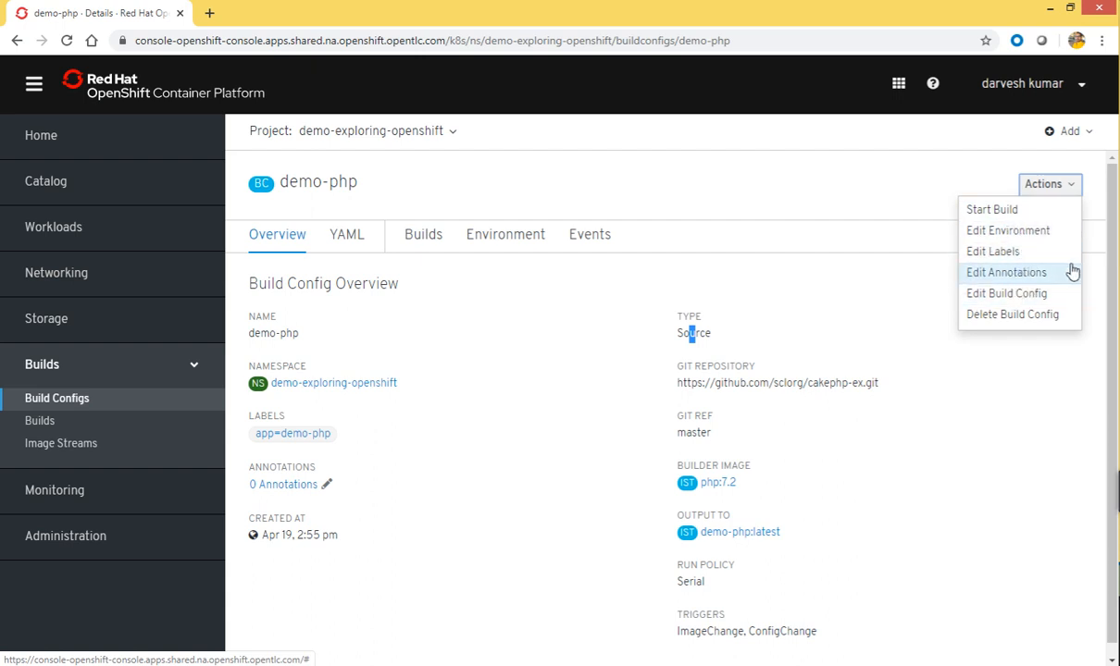
left_click(818, 278)
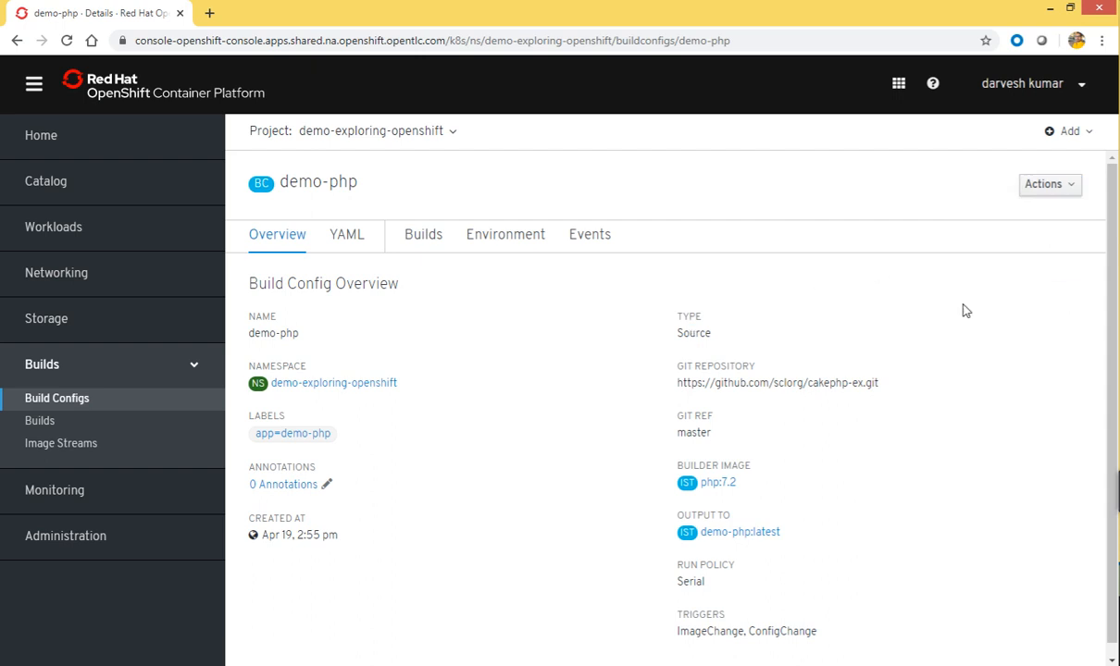
left_click(349, 237)
scroll(515, 346, "down", 3)
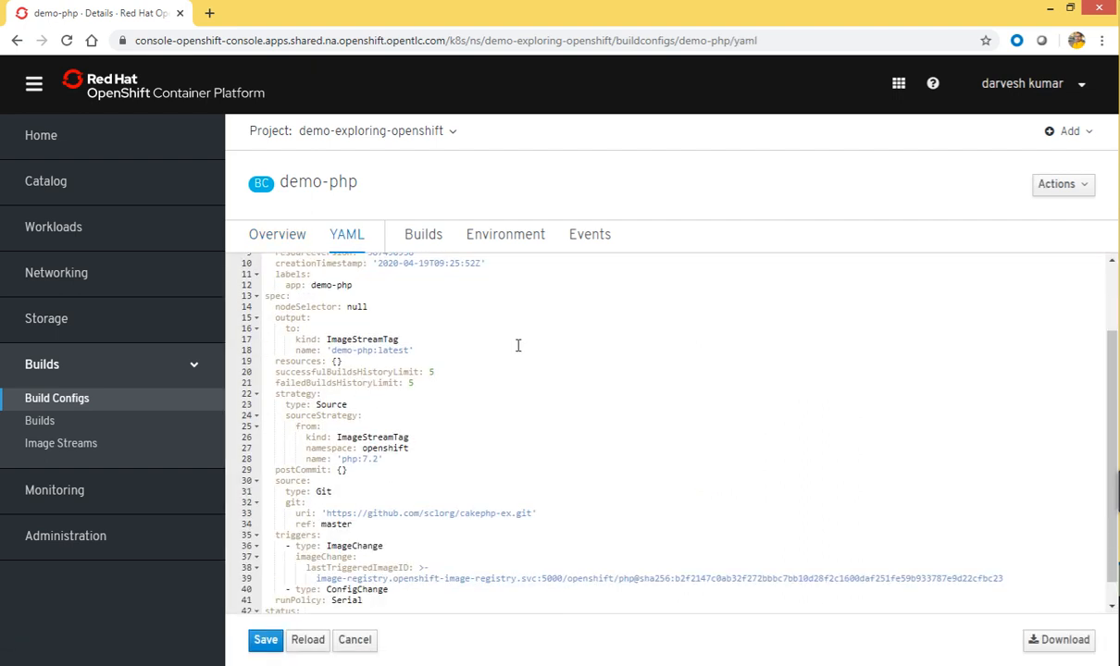
scroll(518, 346, "up", 3)
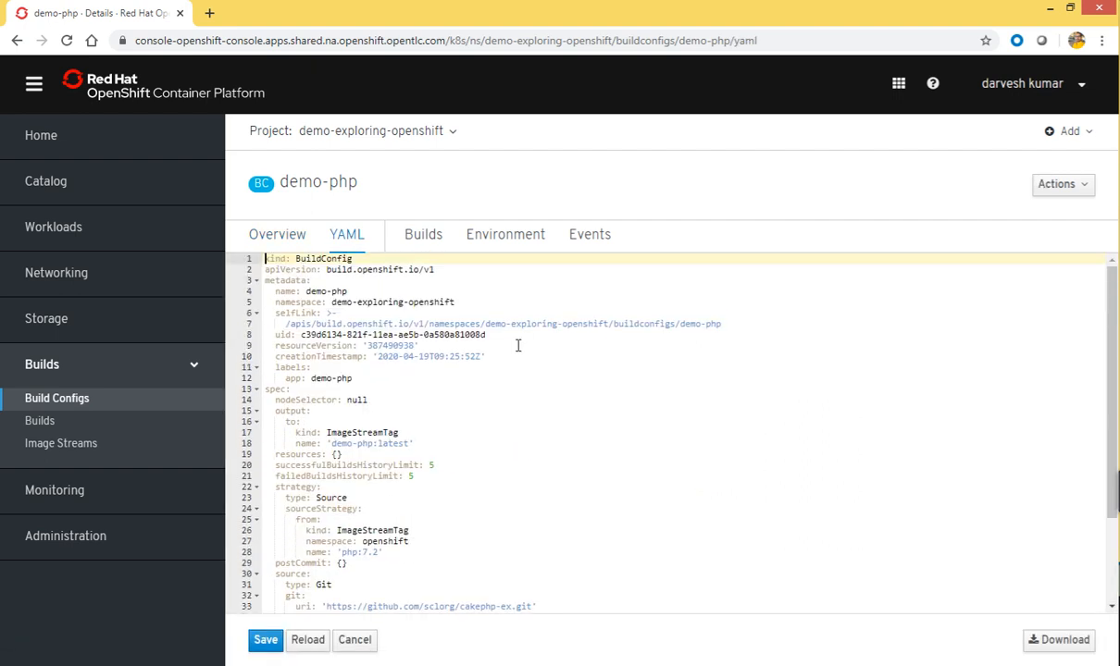
View the demo-php build config's builds, environment variables and events
left_click(416, 236)
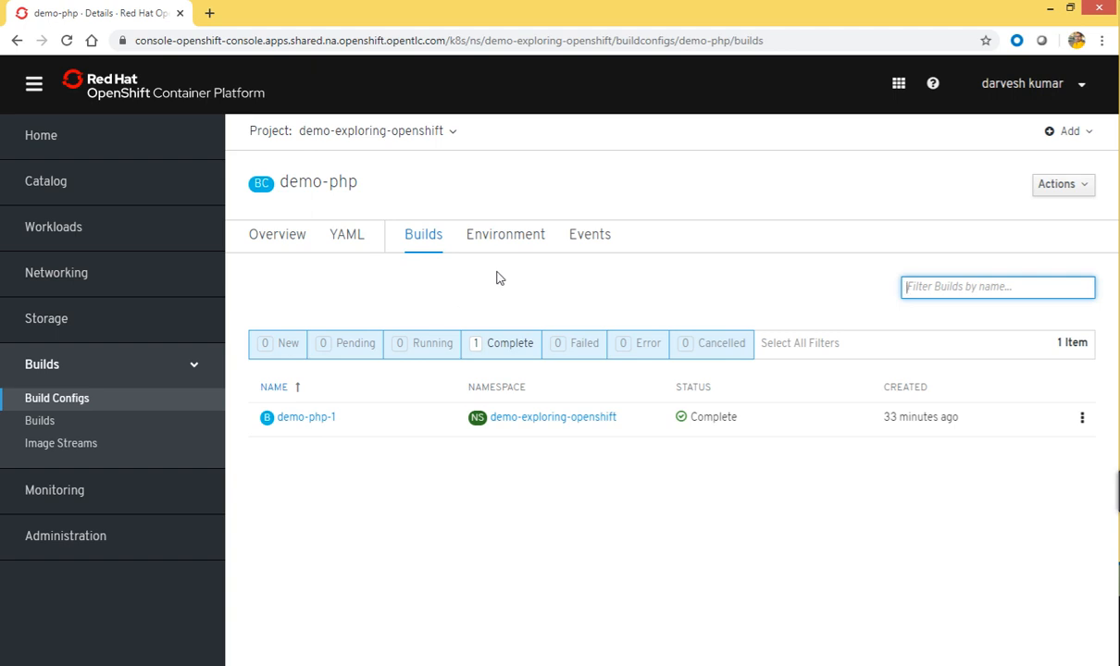
left_click(502, 238)
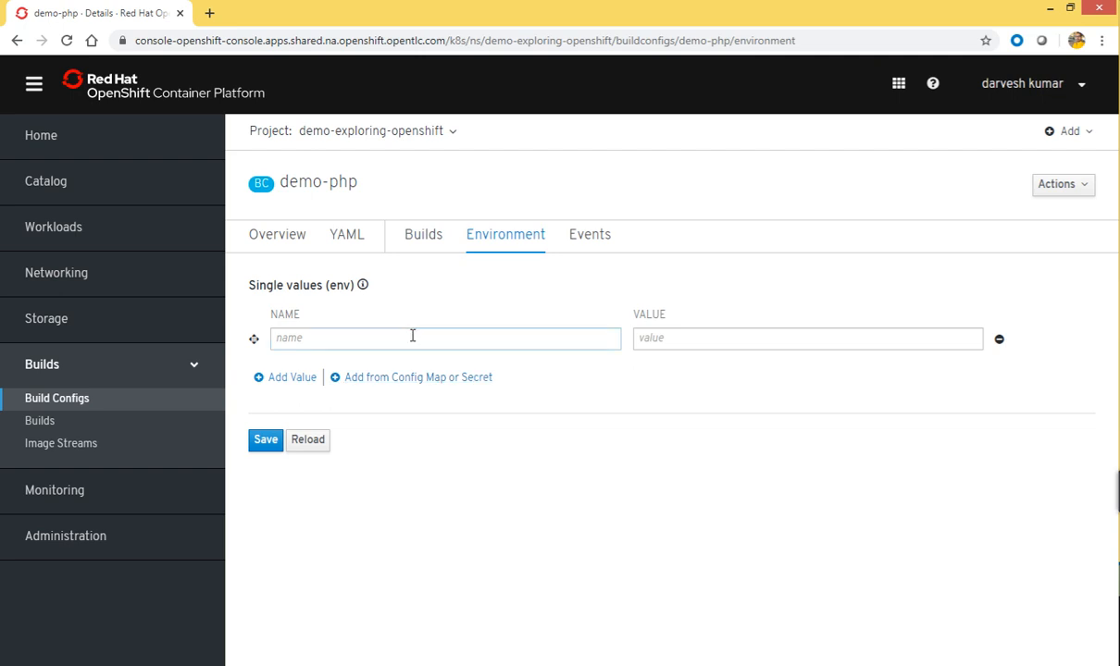
left_click(582, 242)
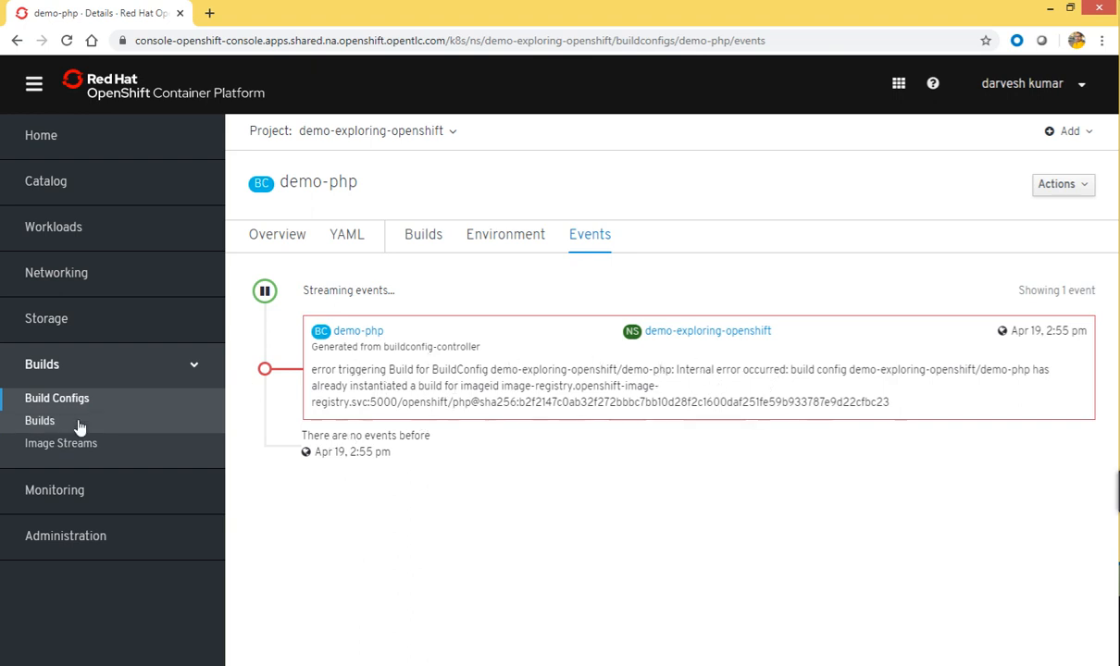
Compare the project's builds list with the builds listed under the demo-php build config, ending on the project's builds
left_click(39, 421)
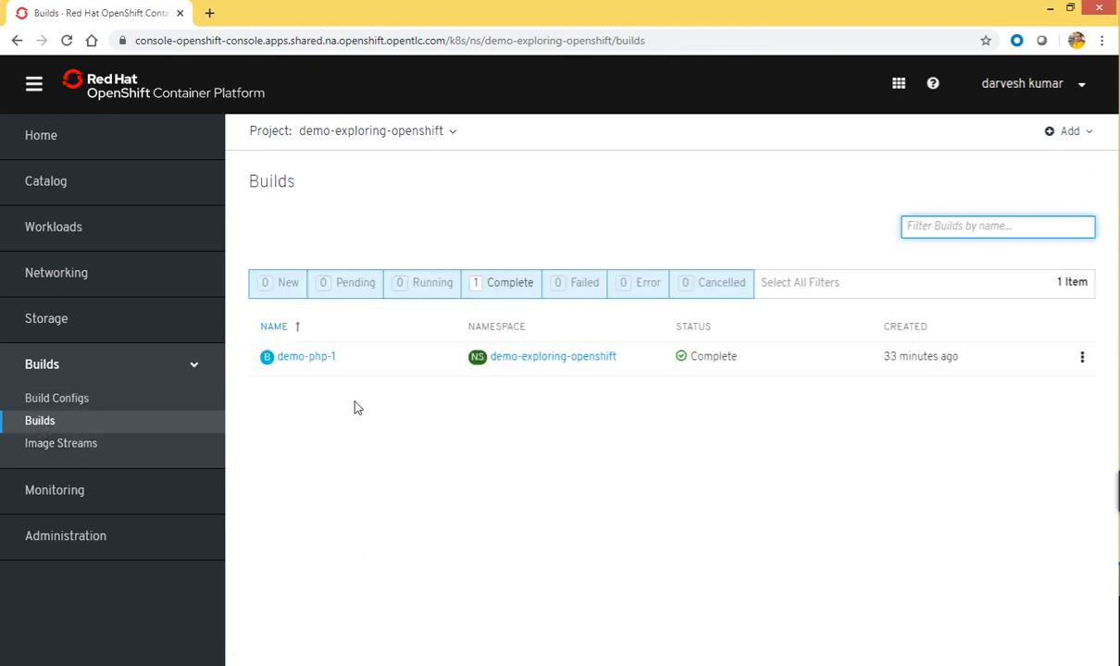
left_click(75, 399)
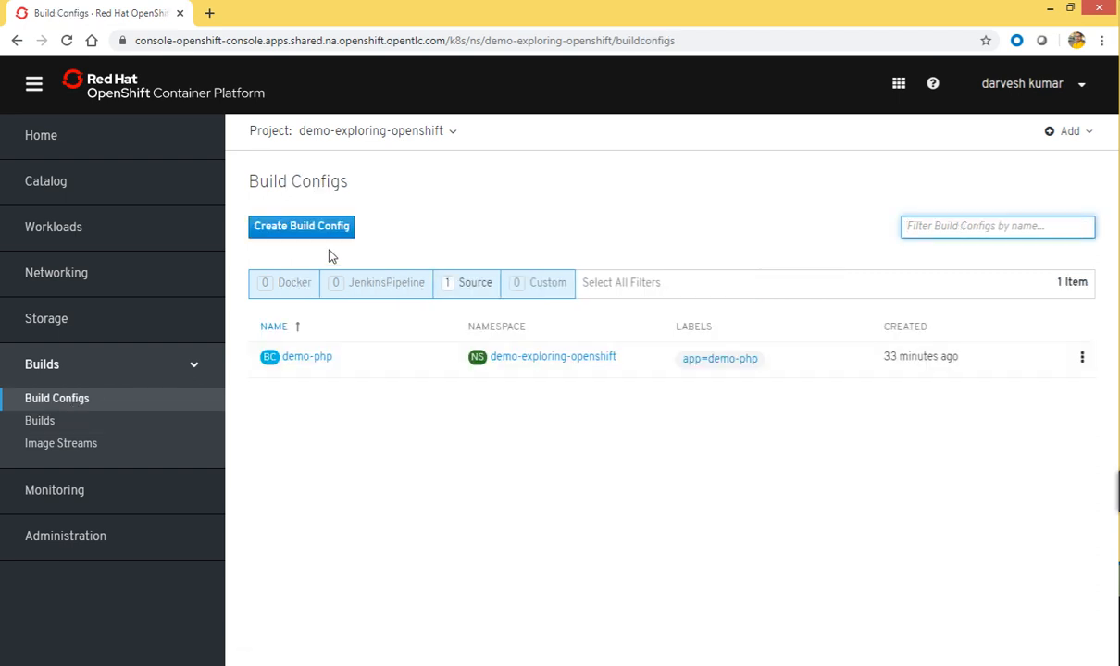
left_click(305, 359)
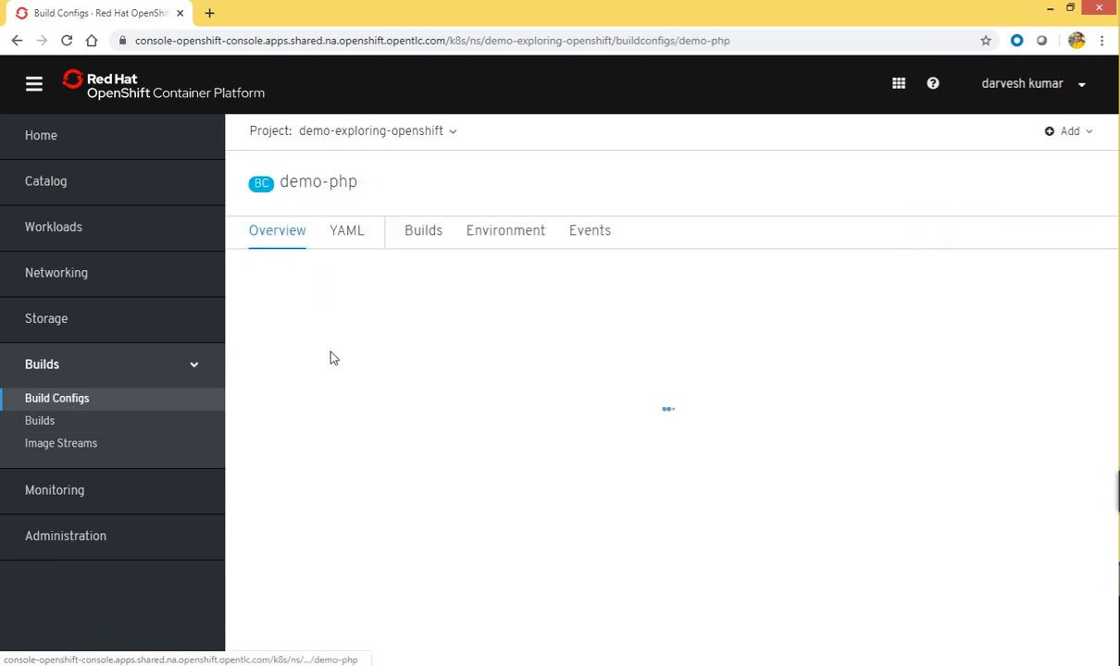
left_click(426, 238)
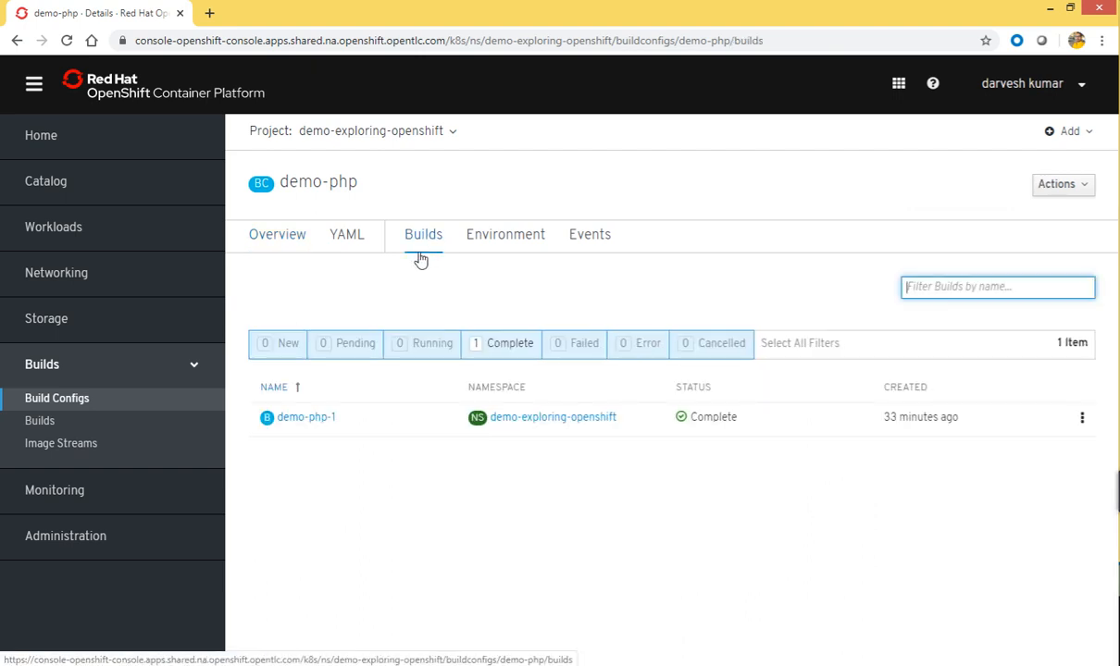
left_click(41, 426)
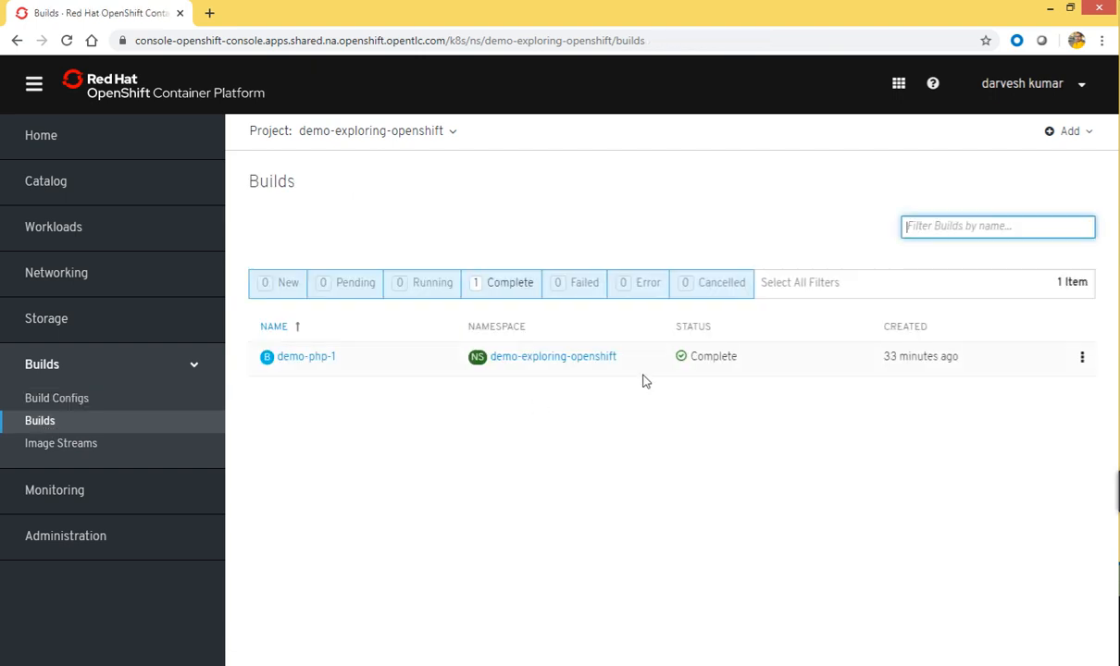
Check which actions are available for the demo-php-1 build in the project's builds list
left_click(666, 376)
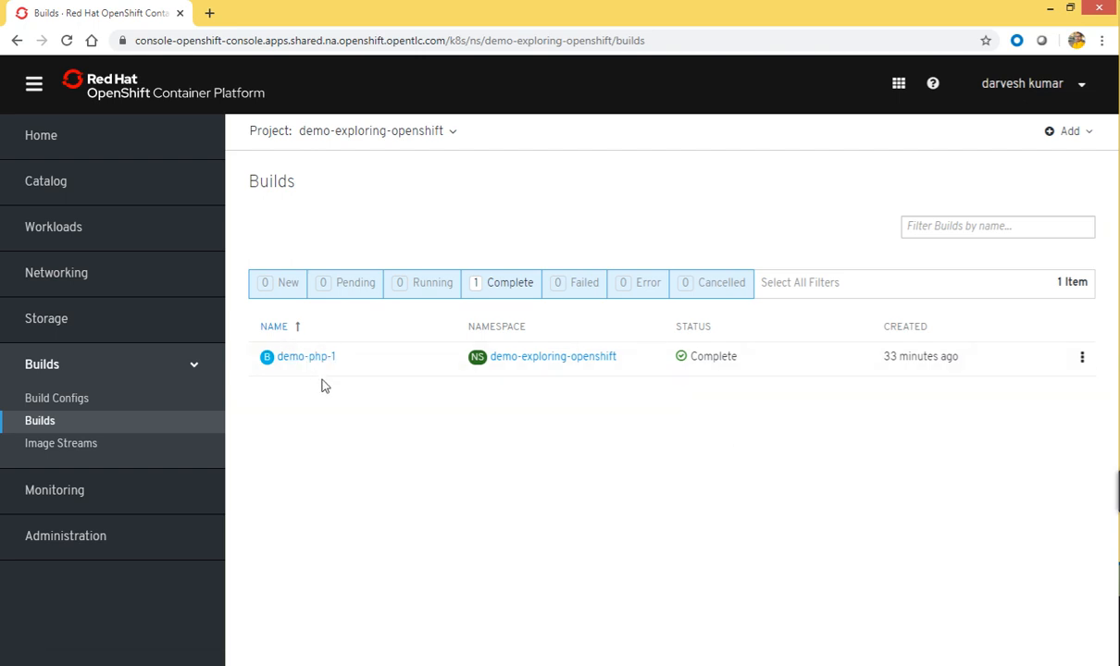
left_click(1082, 357)
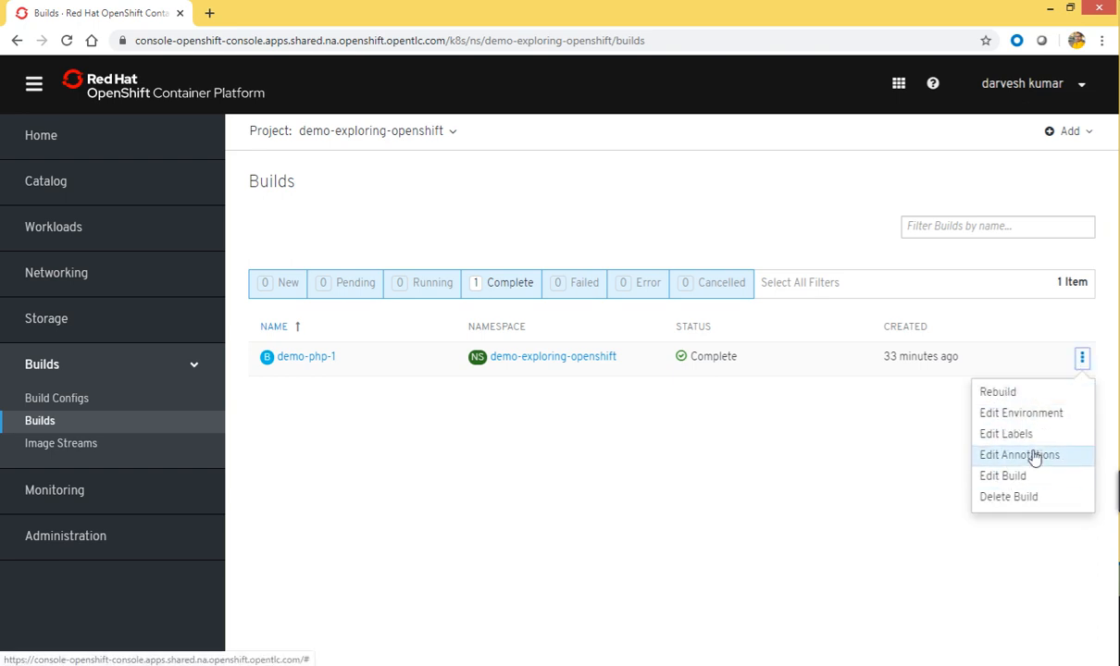
left_click(556, 437)
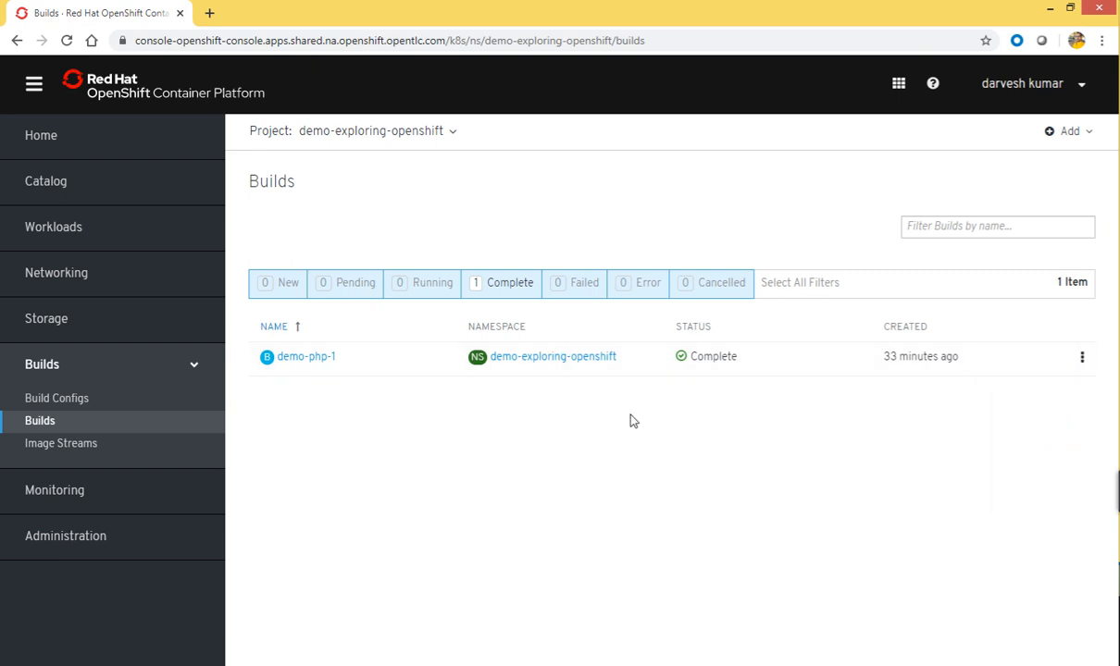
Open the demo-php-1 build and review its usage charts, Git repository, Git commit and builder image in the overview
left_click(307, 360)
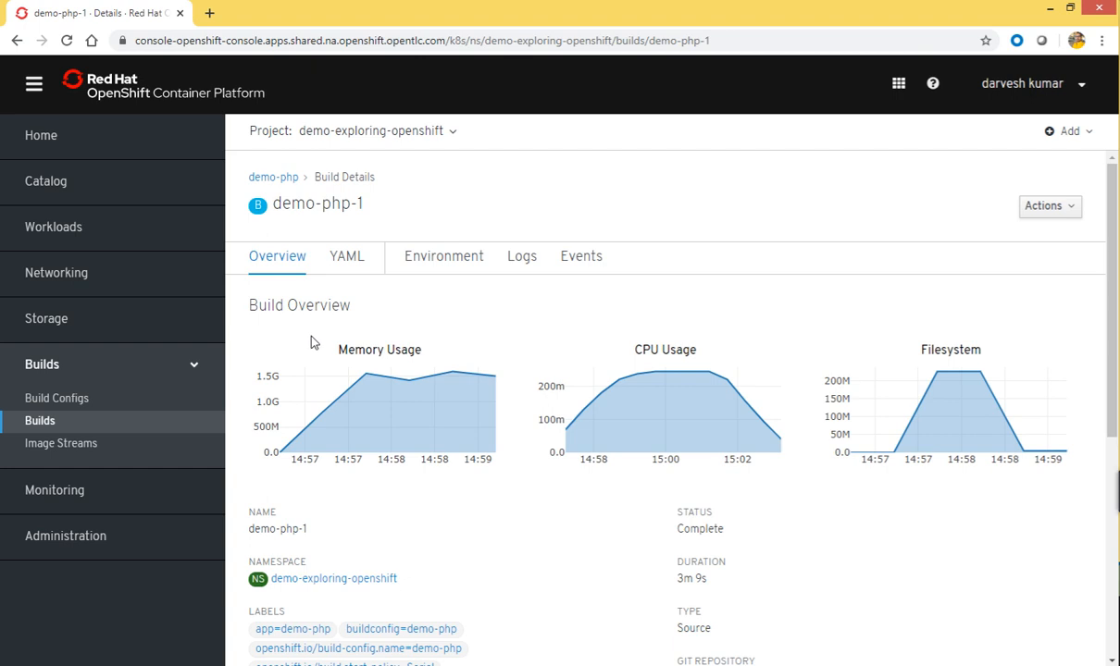
mouse_move(381, 396)
scroll(746, 467, "down", 5)
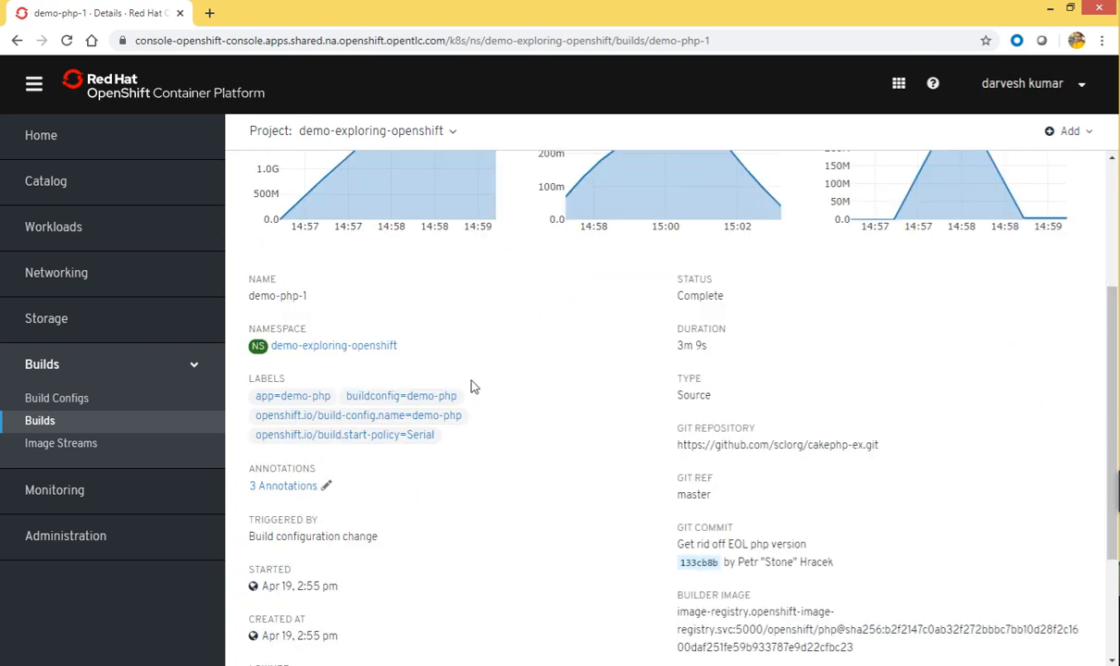
scroll(476, 389, "down", 3)
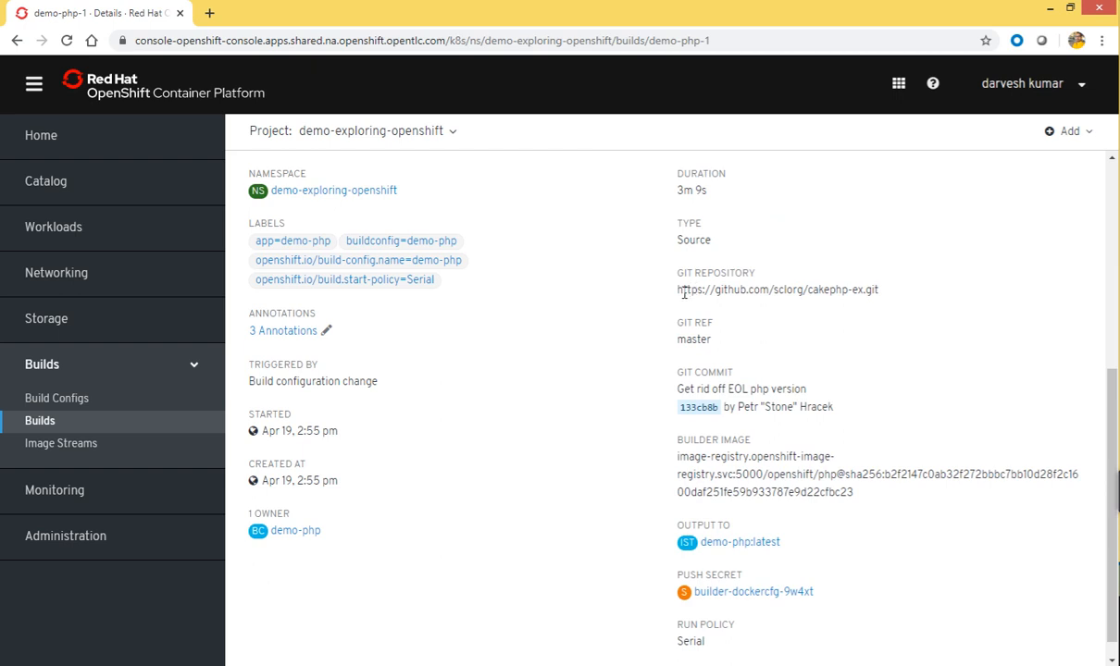
left_click_drag(675, 294, 886, 302)
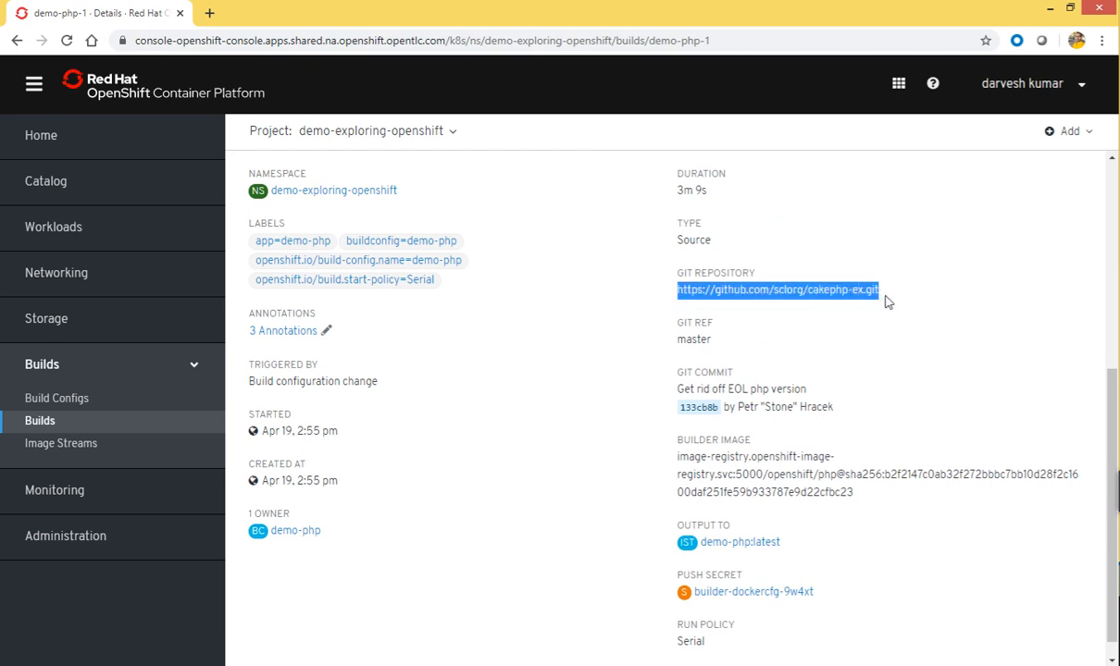
left_click(920, 364)
left_click_drag(679, 371, 733, 371)
left_click(916, 404)
left_click_drag(696, 440, 752, 457)
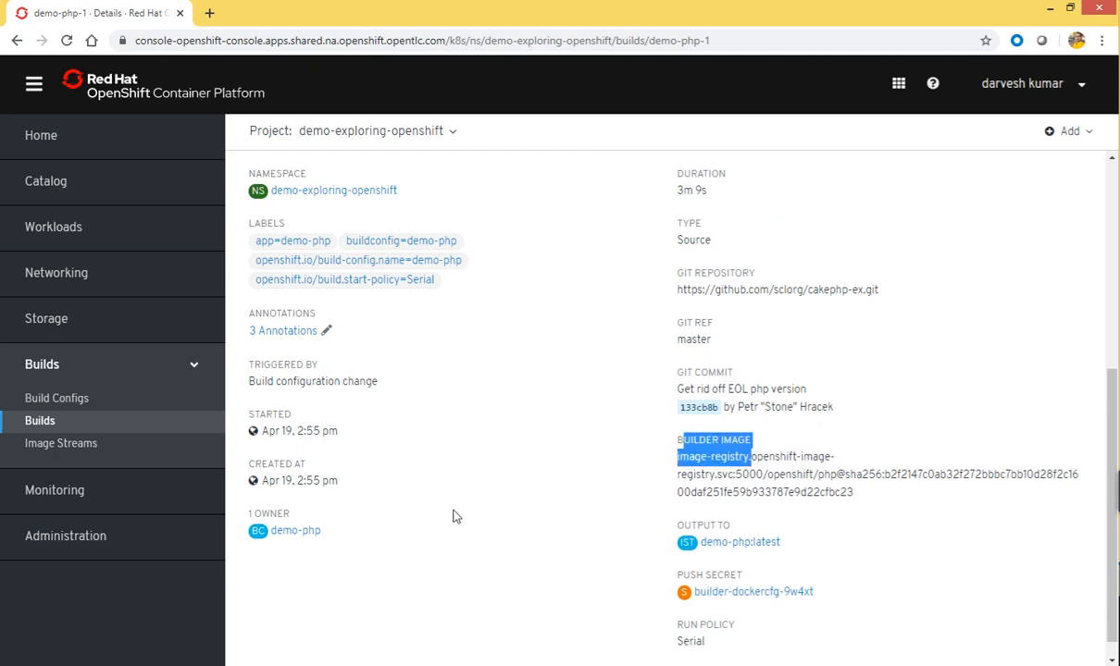
scroll(437, 488, "up", 5)
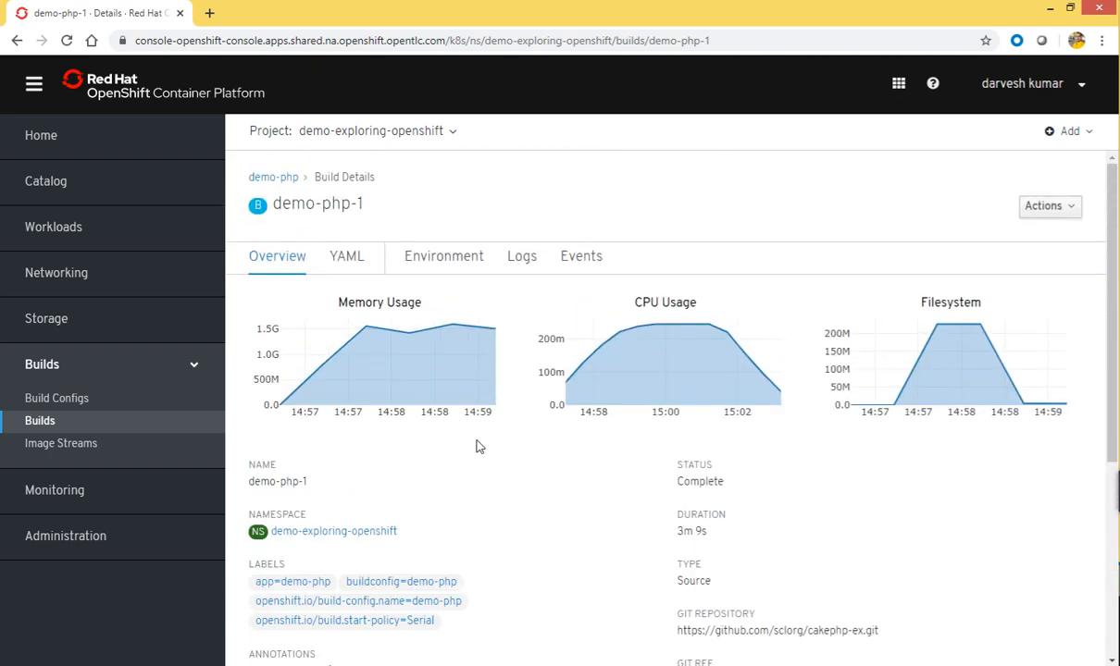
View the demo-php-1 build's environment variables, logs and events
left_click(431, 266)
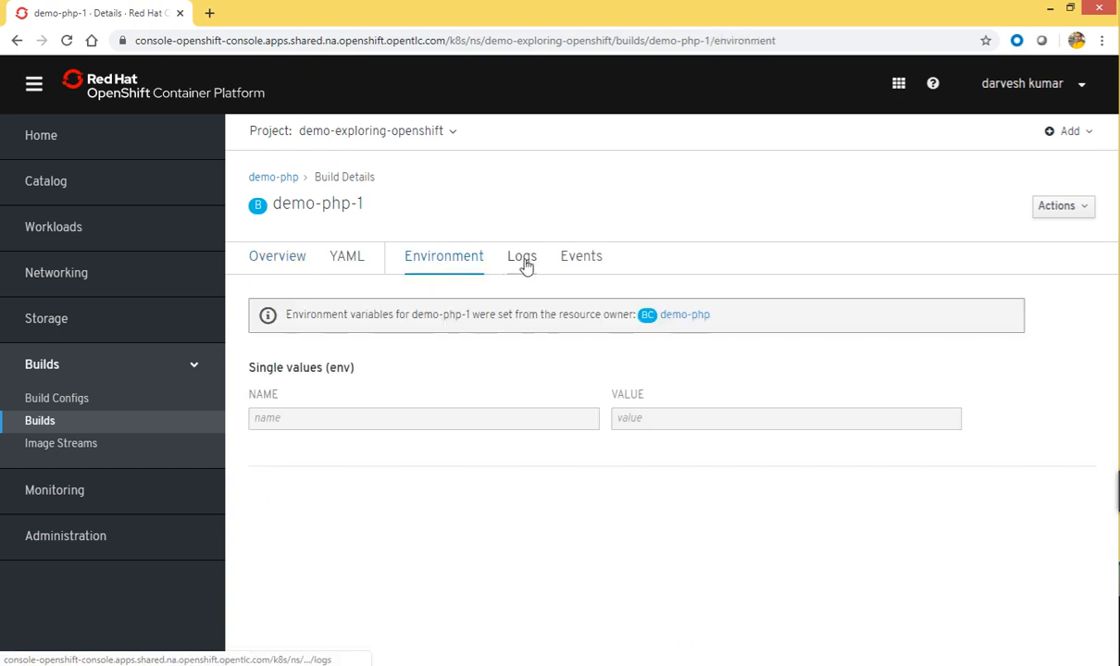
left_click(523, 260)
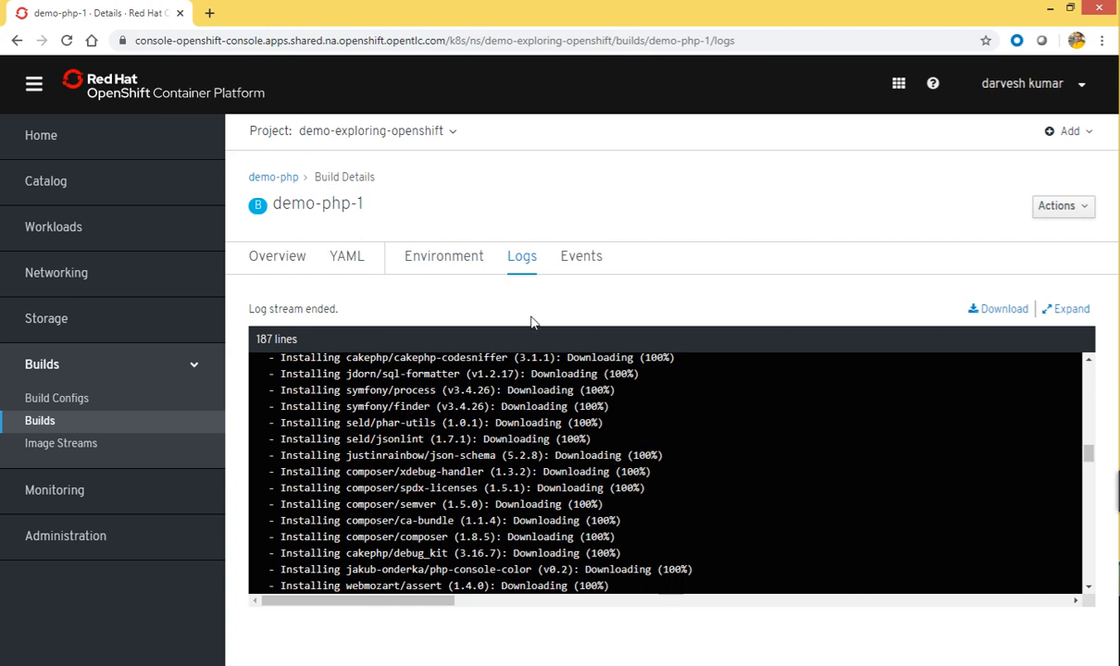
left_click(583, 264)
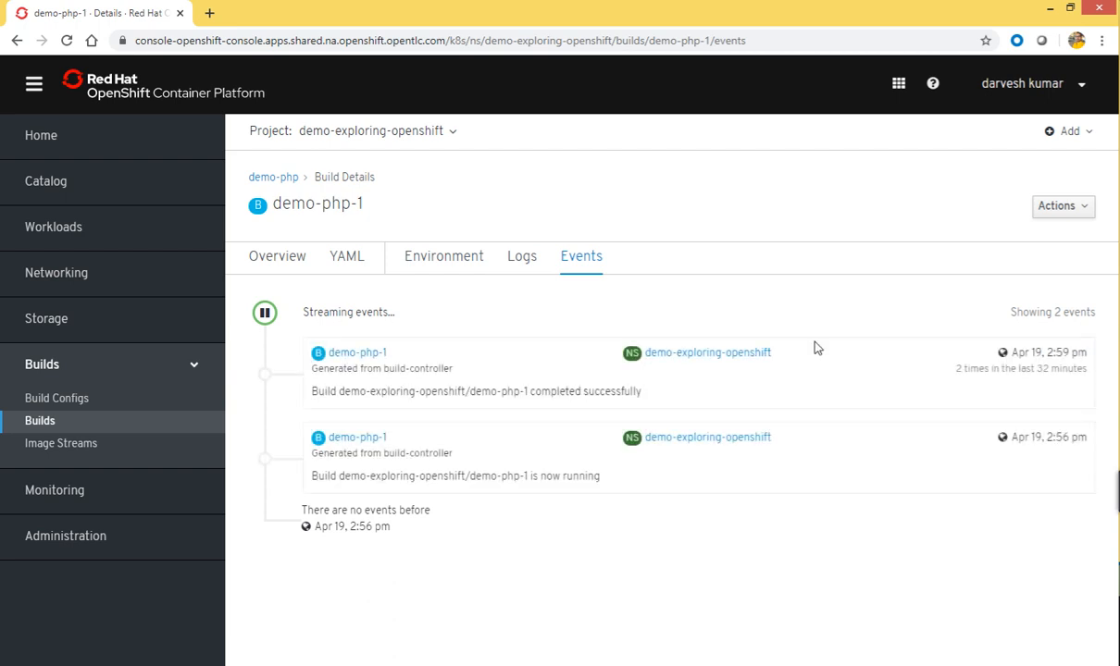
Check the demo-php-1 build's available actions, and return through its overview to the parent demo-php build config
left_click(1073, 209)
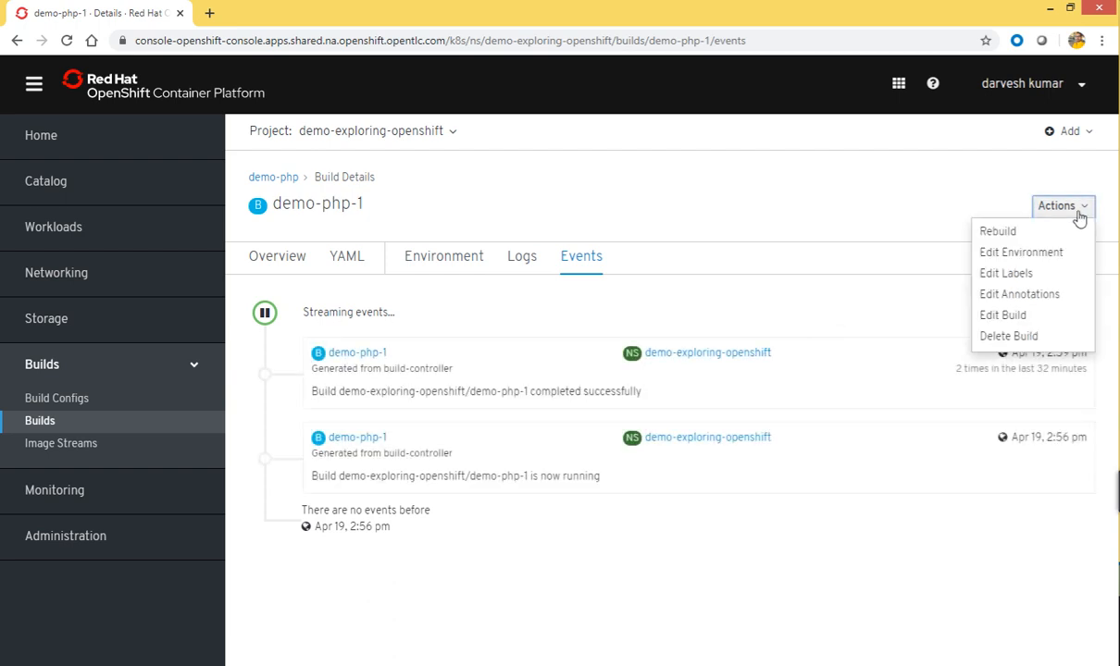
left_click(649, 192)
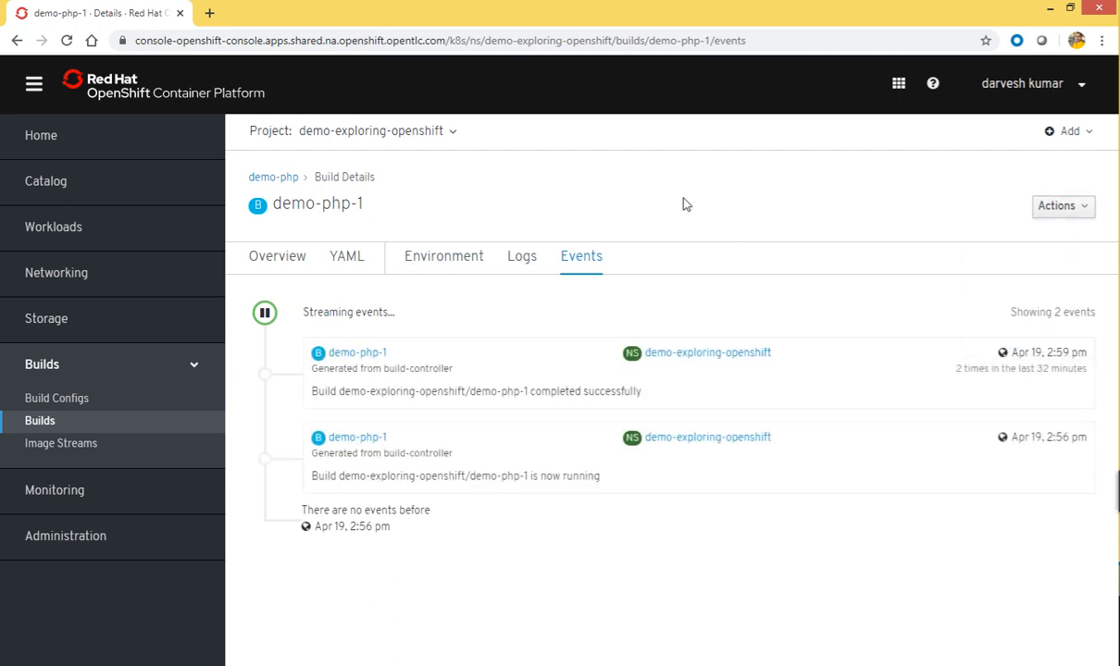
left_click(283, 262)
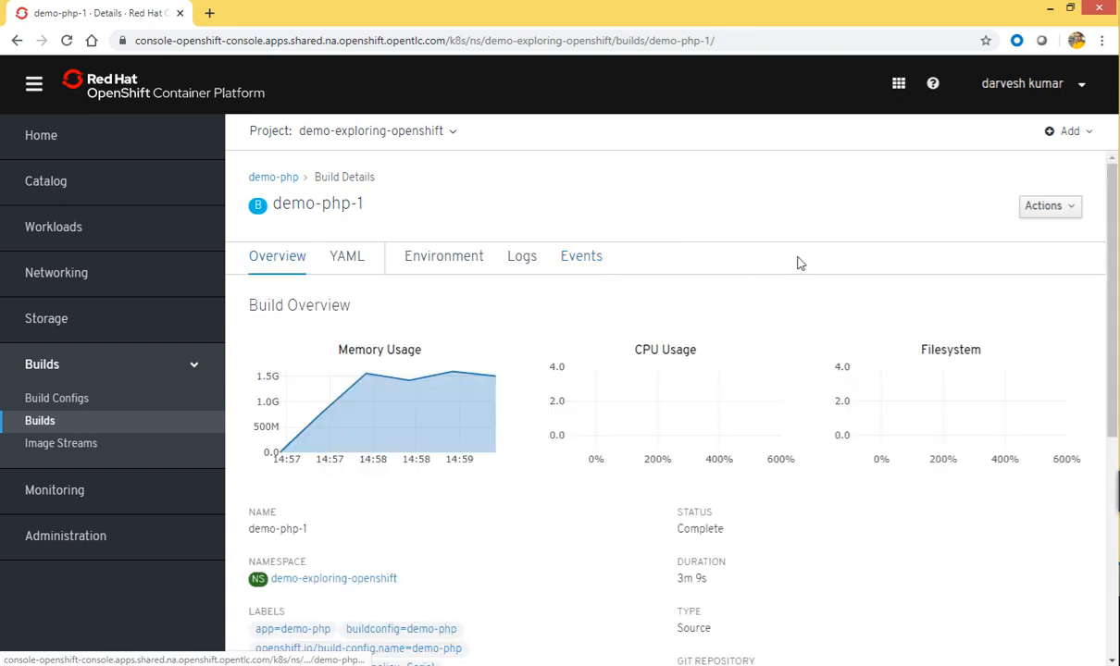
left_click(274, 177)
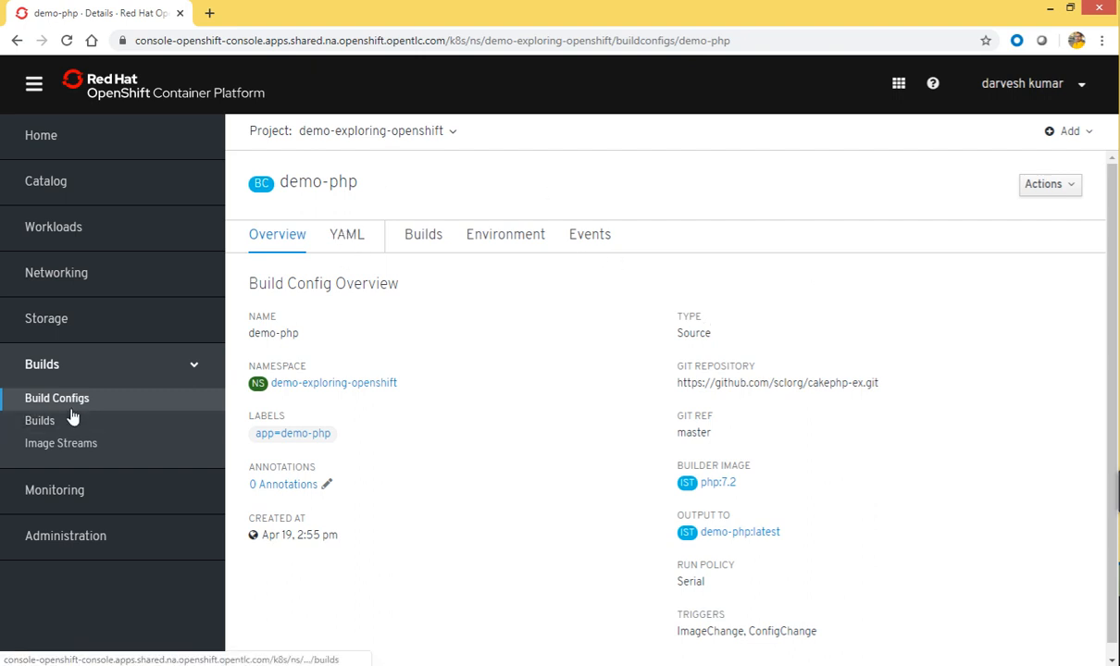
Open the demo-php image stream and review its image repository, public image repository, image count and creation time
left_click(50, 447)
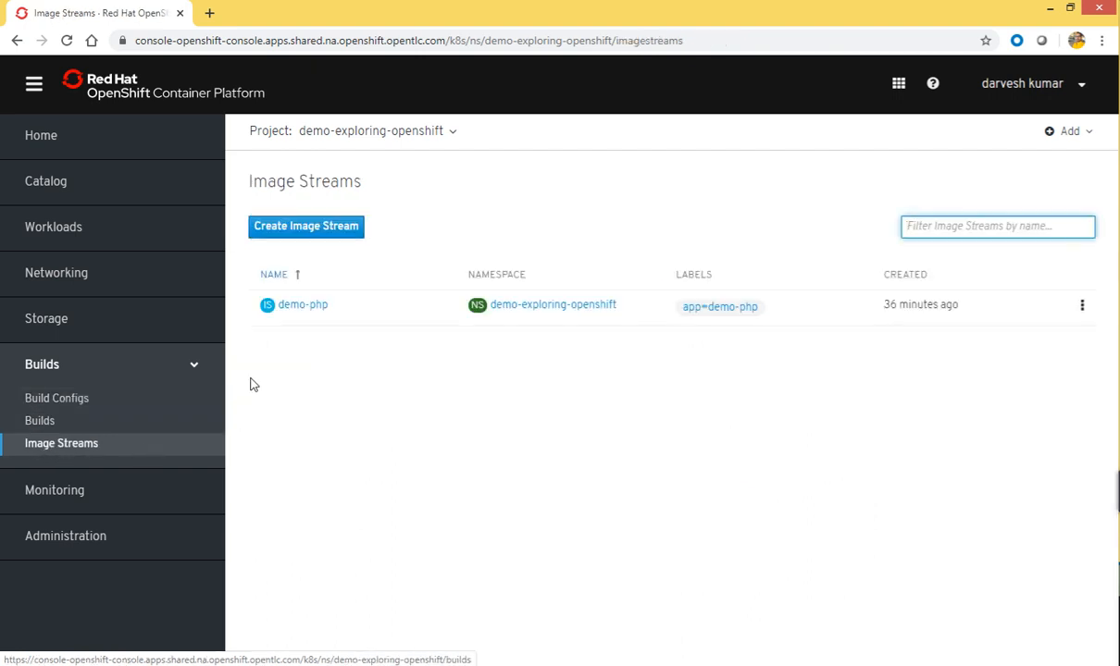
left_click(296, 306)
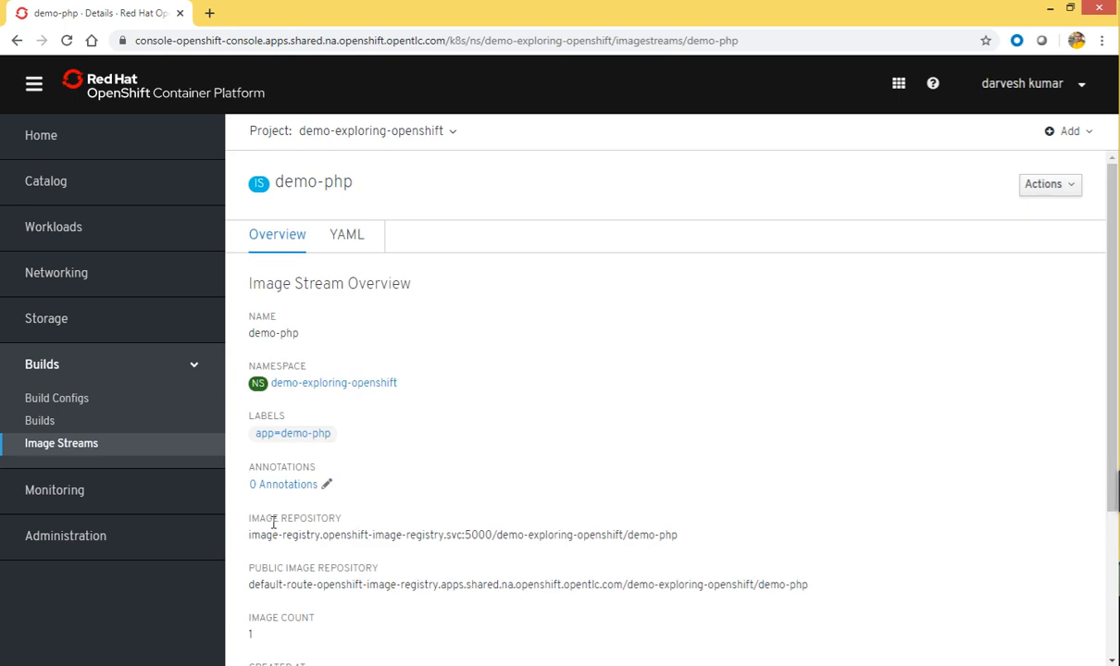
left_click_drag(266, 535, 673, 540)
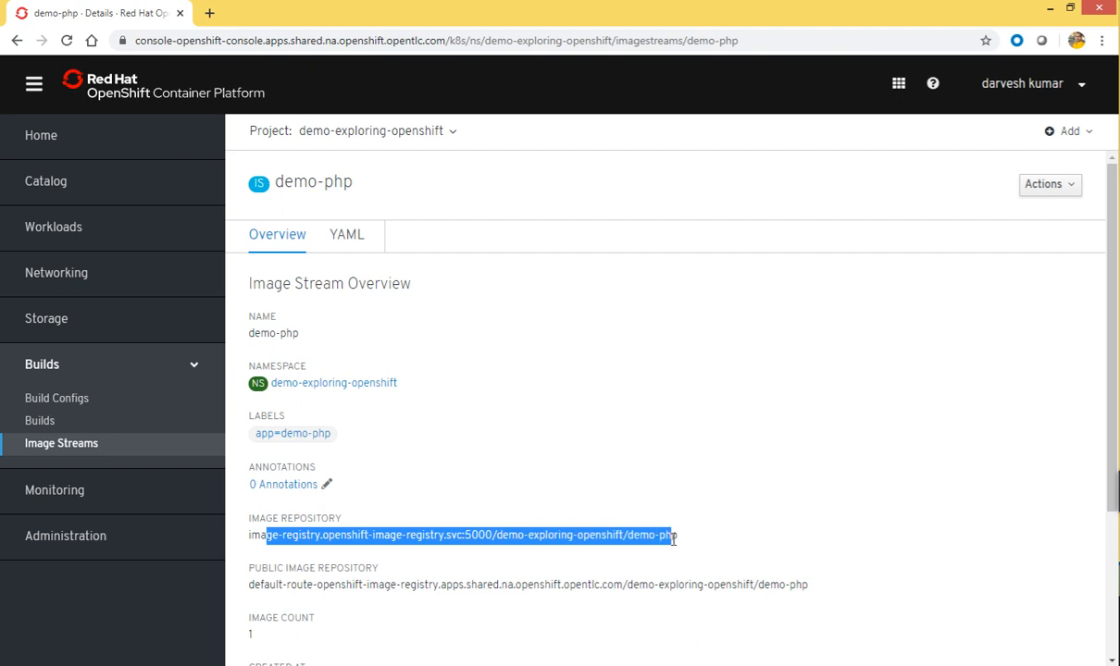
left_click(629, 505)
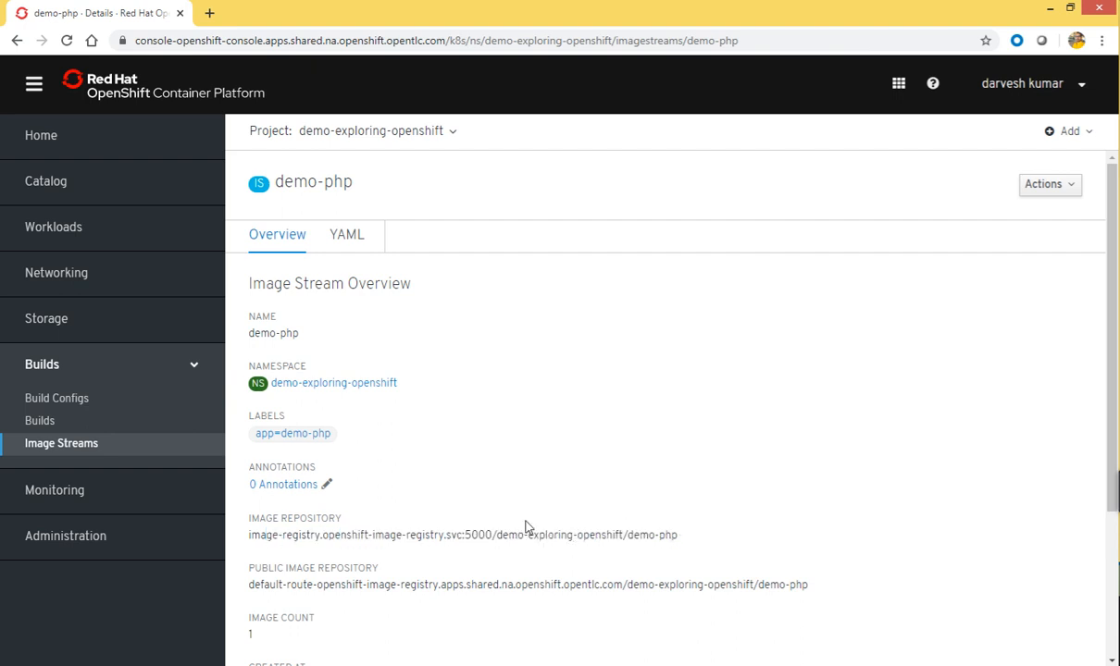
scroll(527, 526, "down", 1)
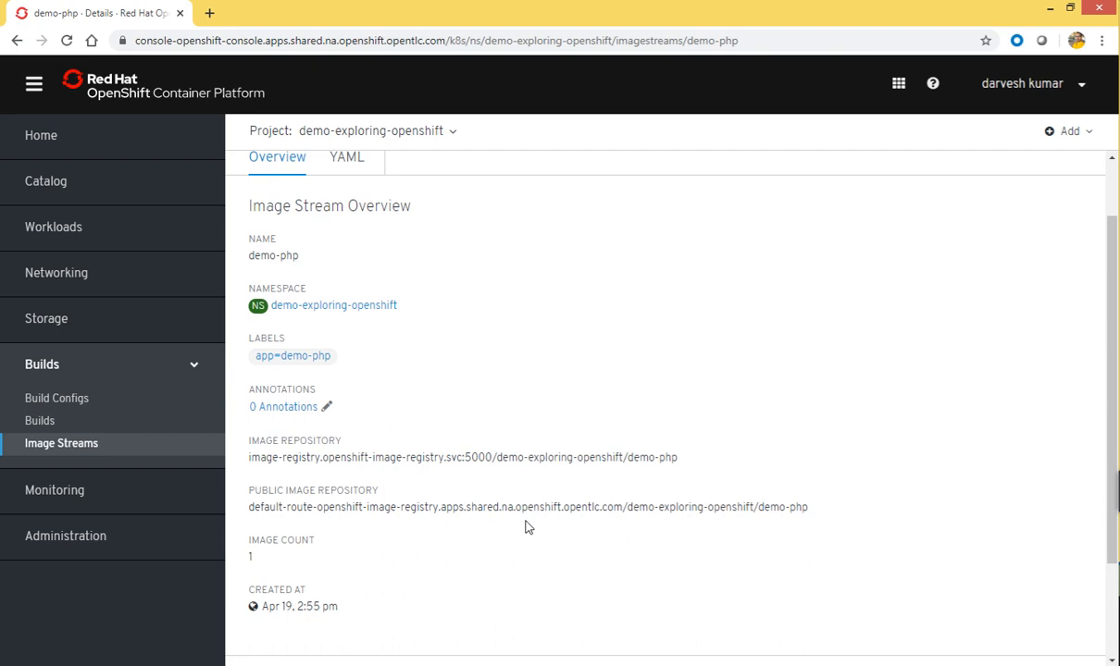
left_click_drag(307, 506, 728, 508)
left_click(292, 554)
mouse_move(313, 613)
Read through the demo-php image stream's YAML definition and check its available actions
scroll(497, 370, "up", 1)
left_click(345, 237)
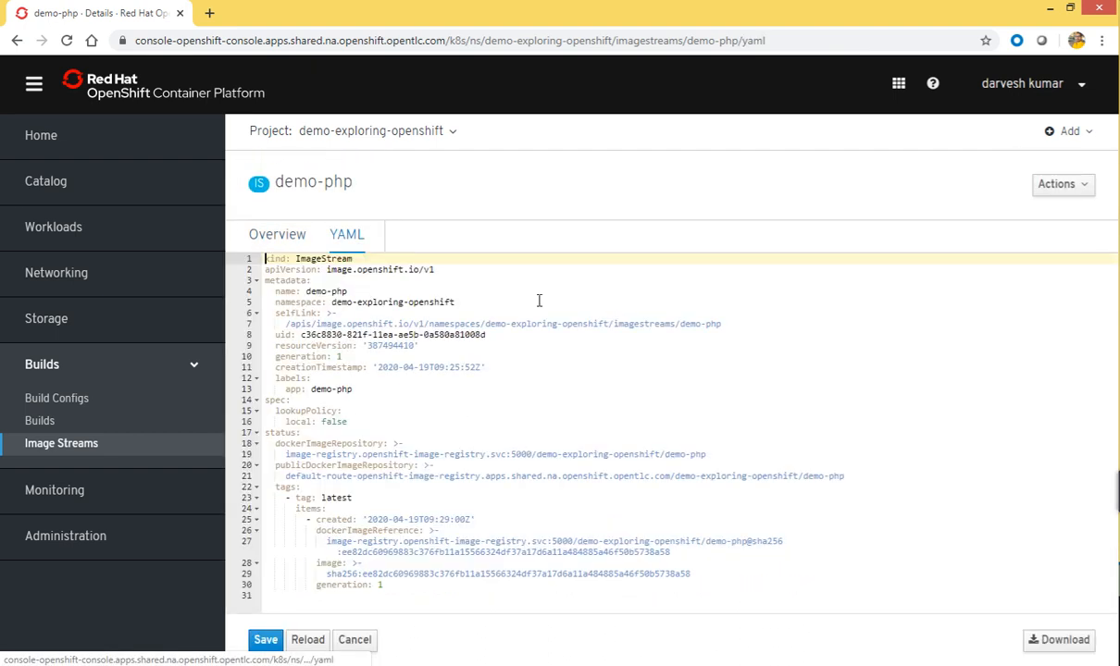
scroll(513, 478, "down", 1)
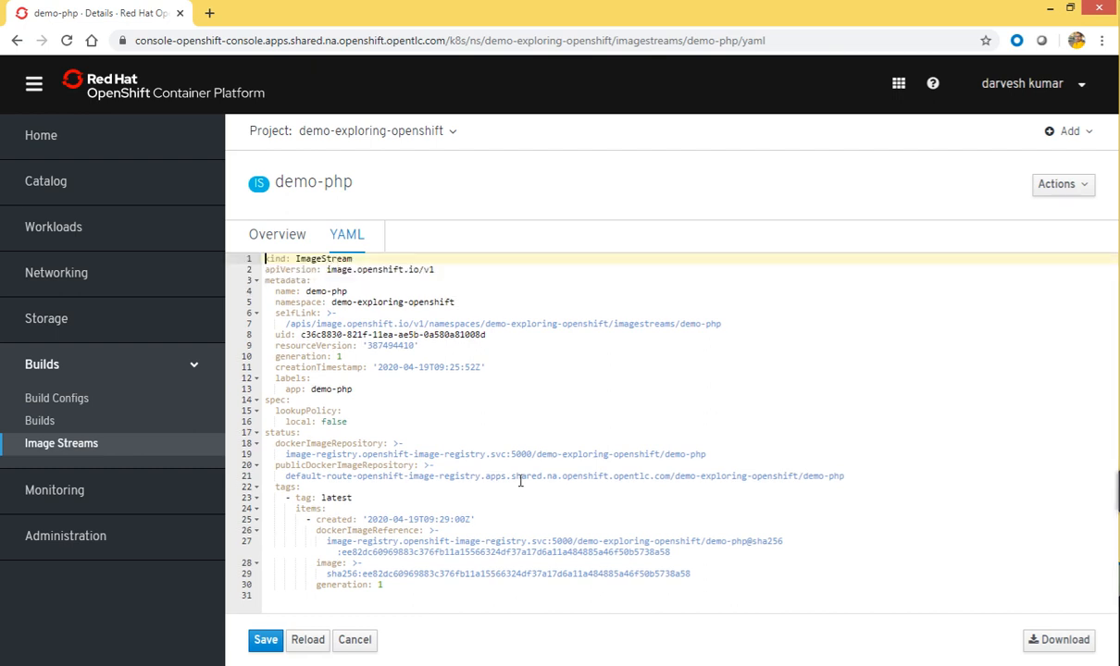
left_click(1087, 189)
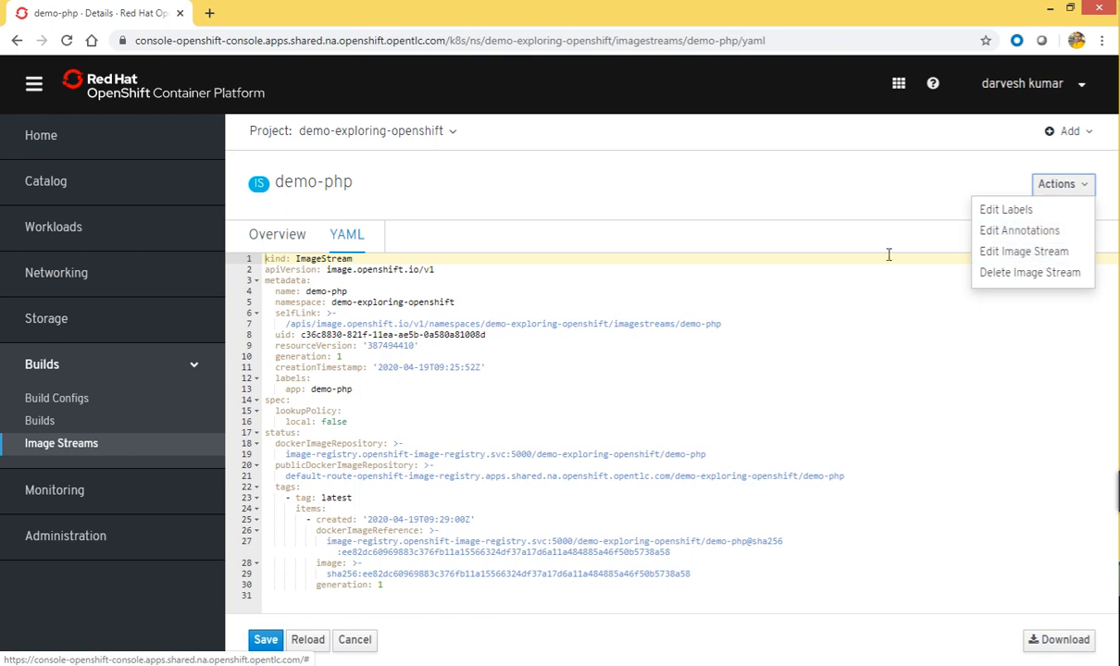
left_click(602, 220)
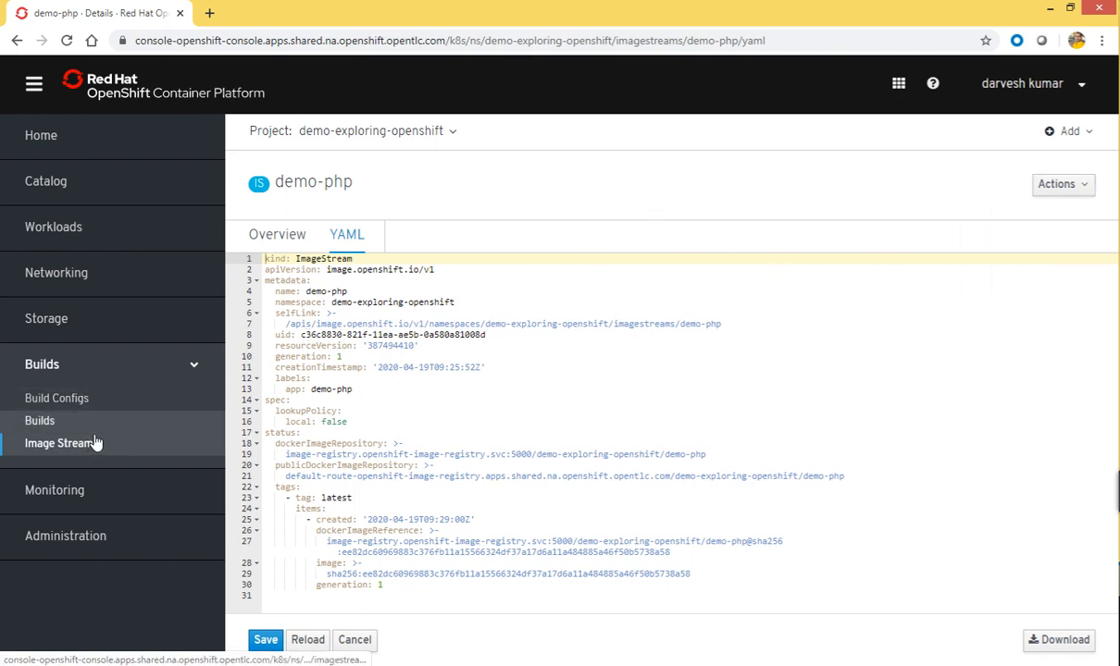
Open the project's pods list and examine the status and readiness of the demo-php pods
left_click(194, 369)
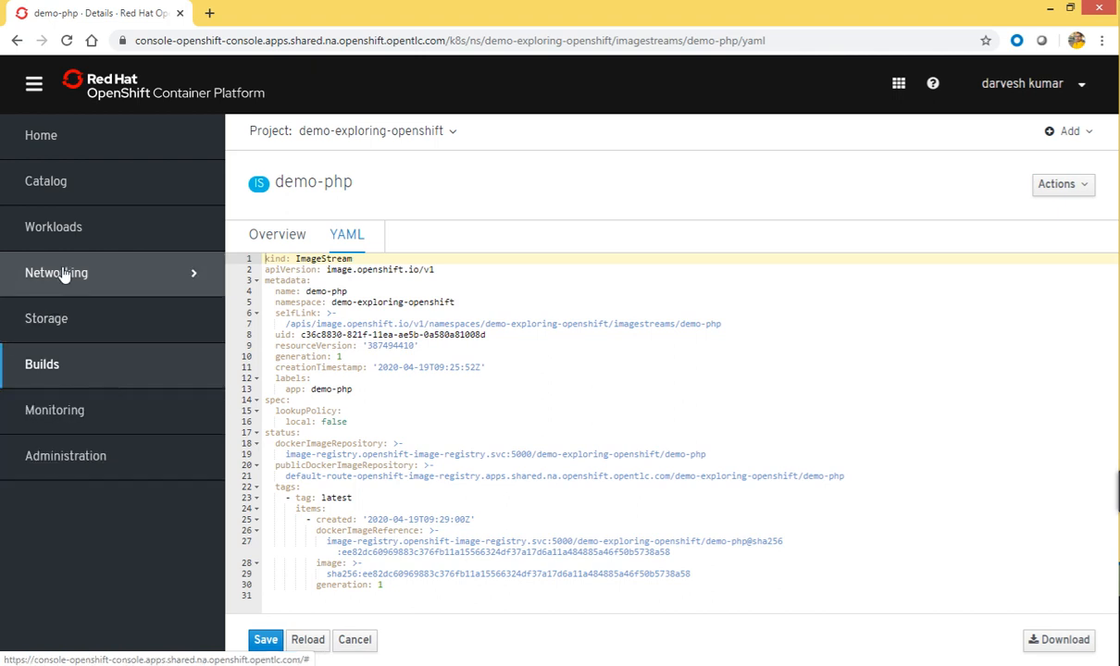
left_click(57, 227)
left_click(37, 262)
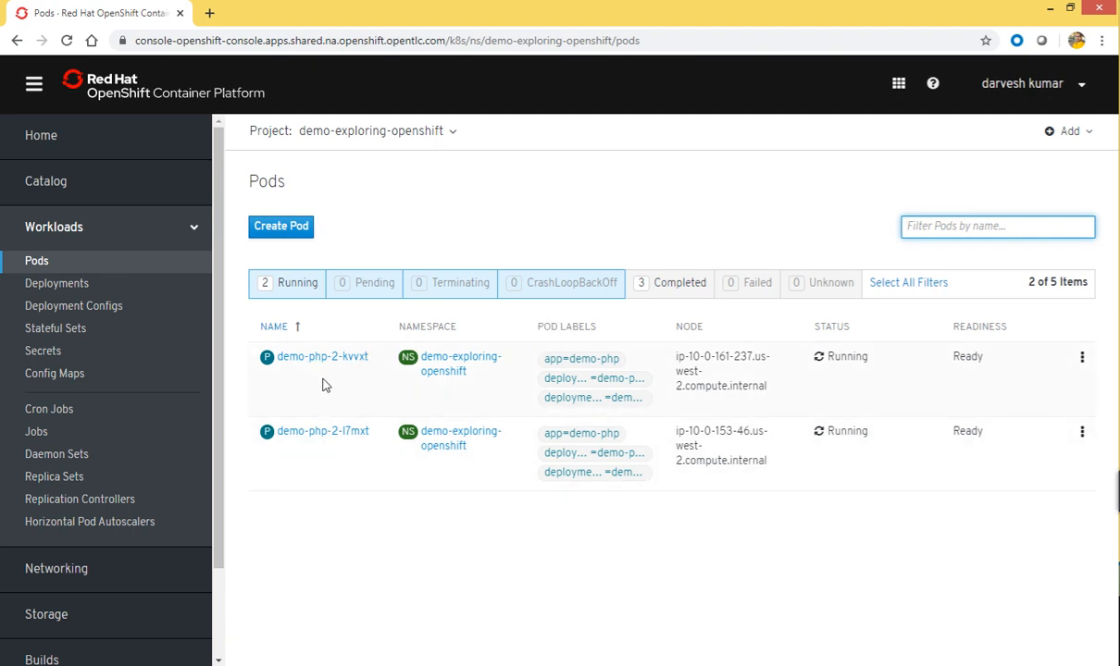
left_click_drag(807, 335, 846, 331)
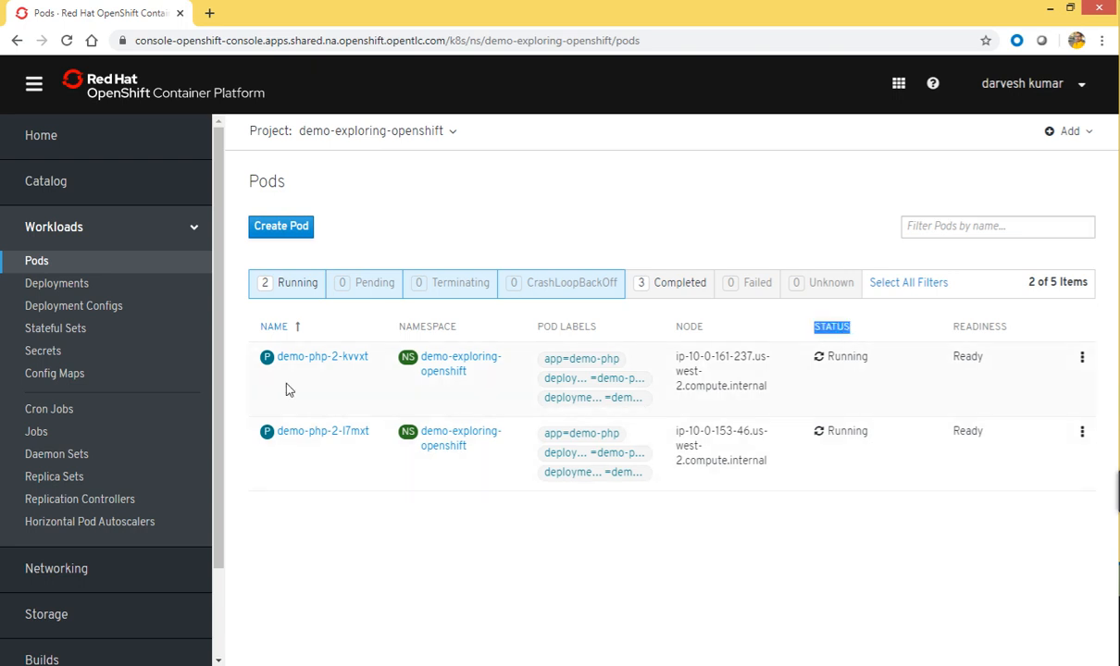
left_click_drag(831, 328, 994, 333)
left_click_drag(950, 329, 1008, 334)
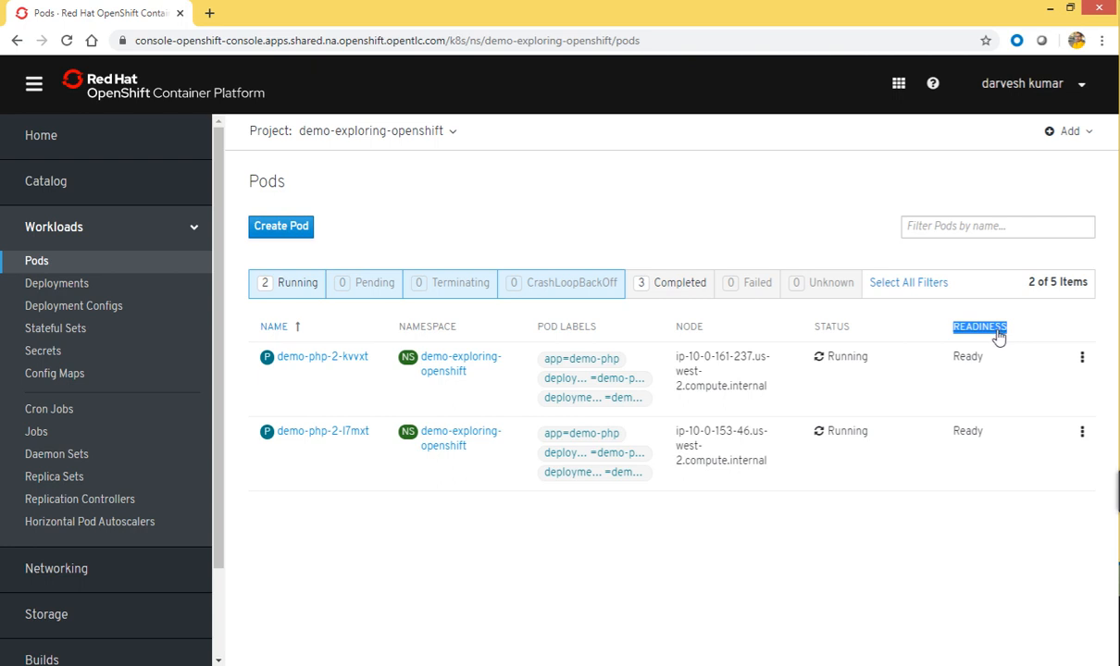
left_click(935, 477)
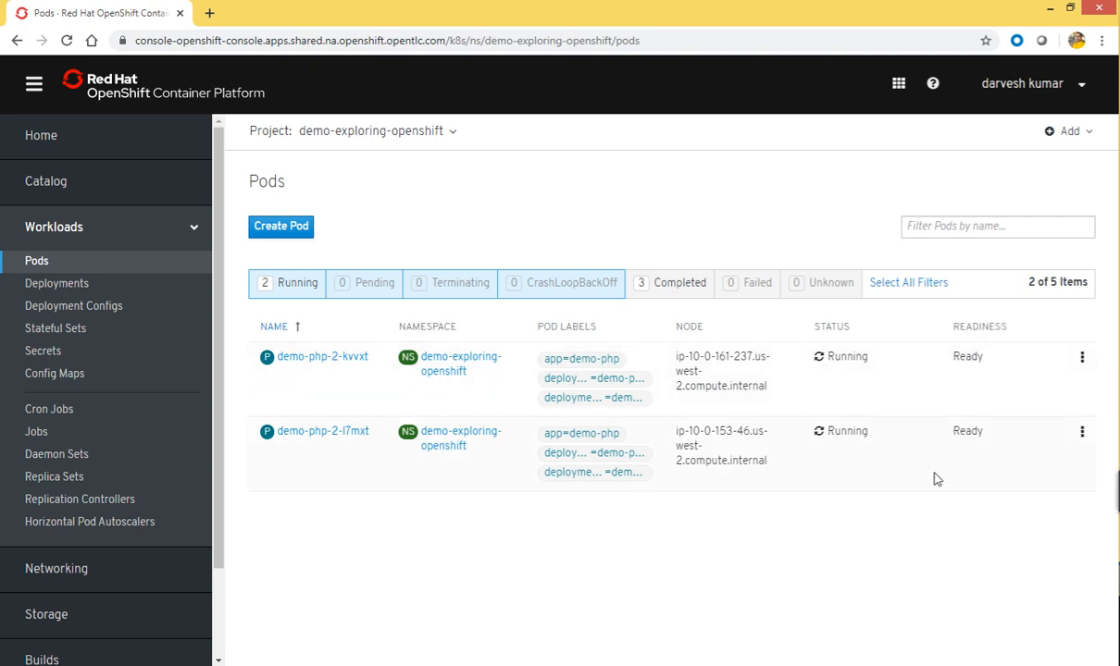
left_click_drag(953, 332, 988, 461)
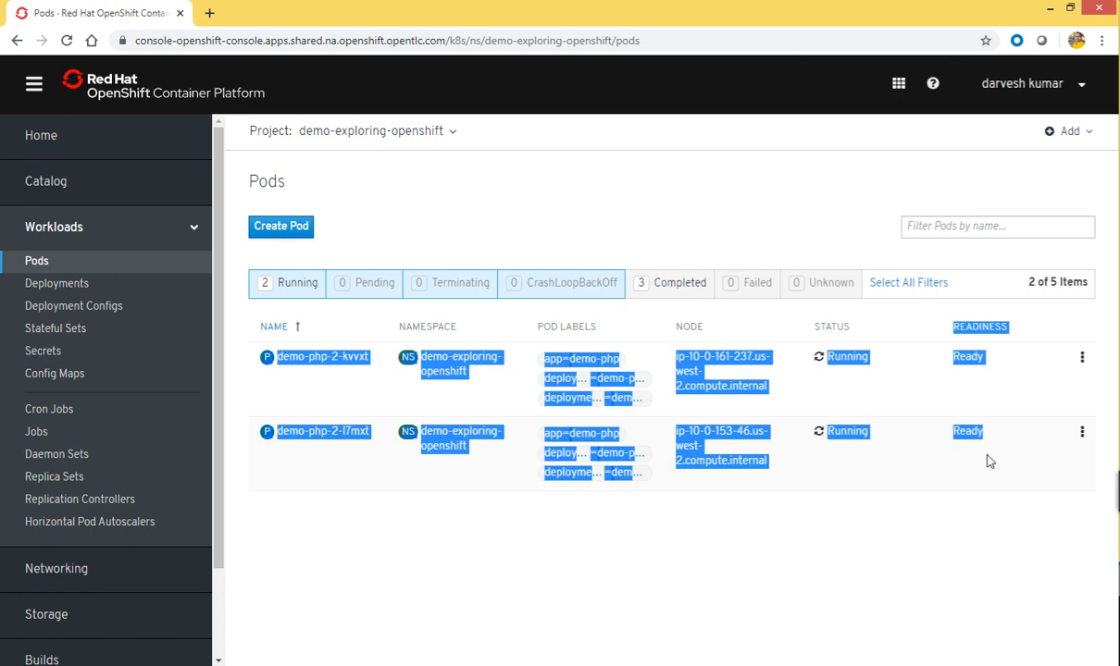
left_click(935, 371)
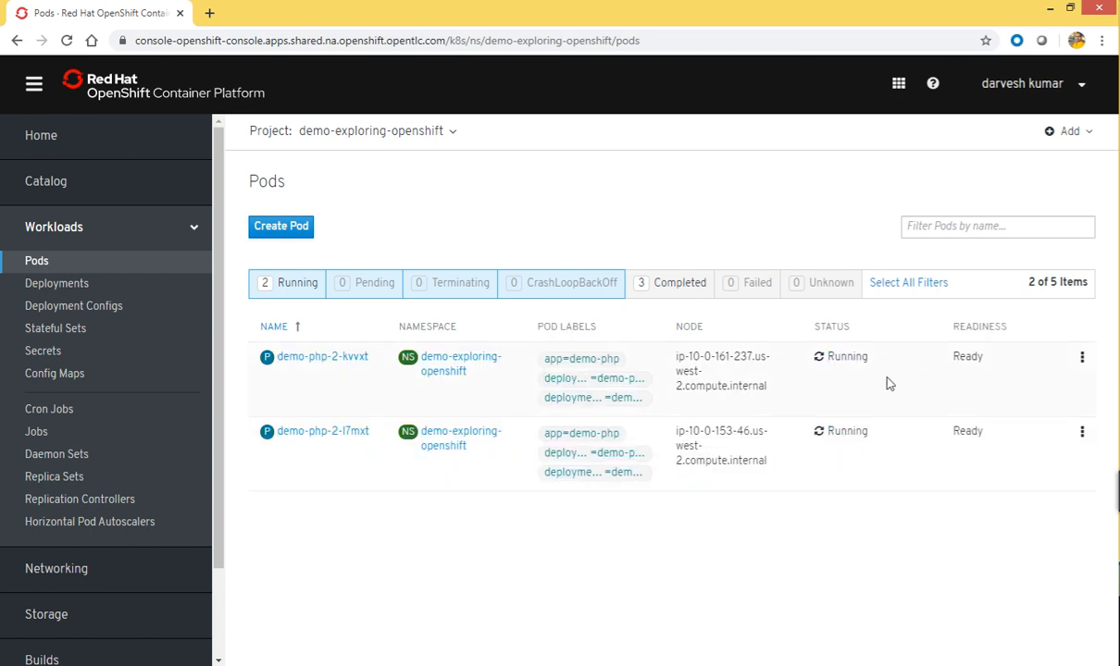
Open the demo-php-2-kvvxt pod and review its usage charts, status, restart policy, pod IP and node
left_click(326, 360)
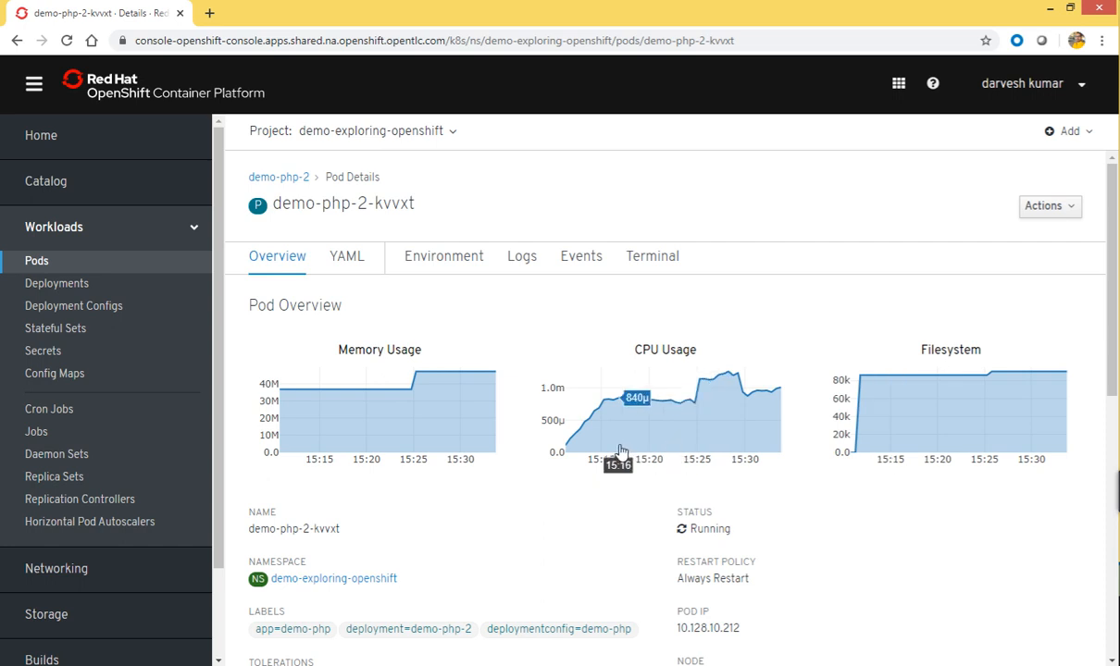
scroll(641, 449, "down", 3)
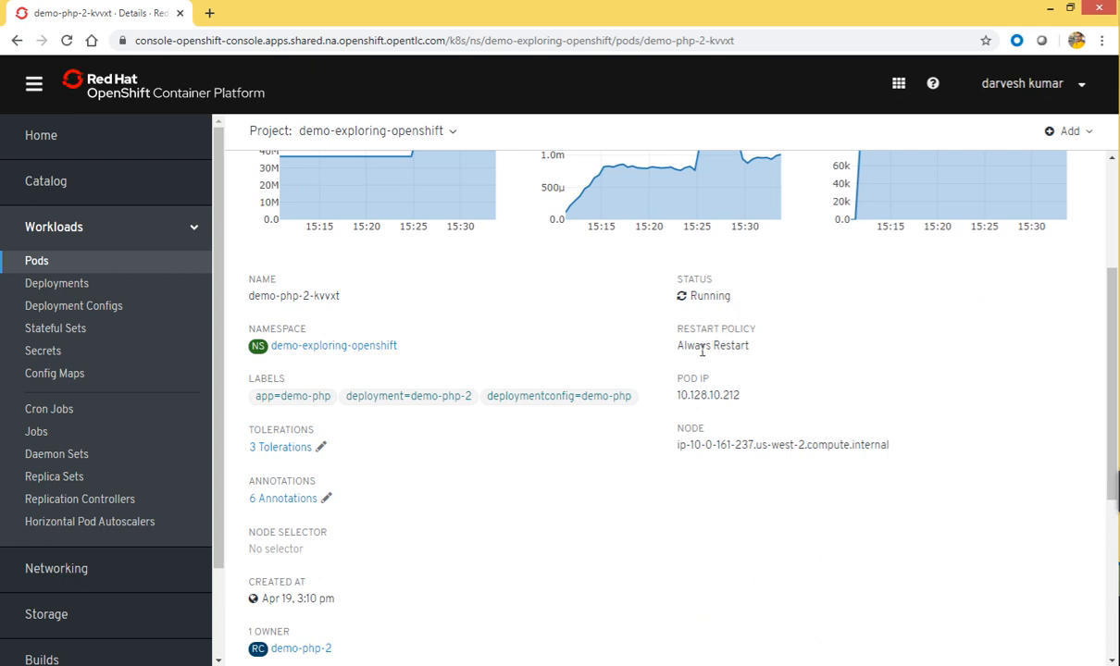
left_click_drag(678, 396, 738, 396)
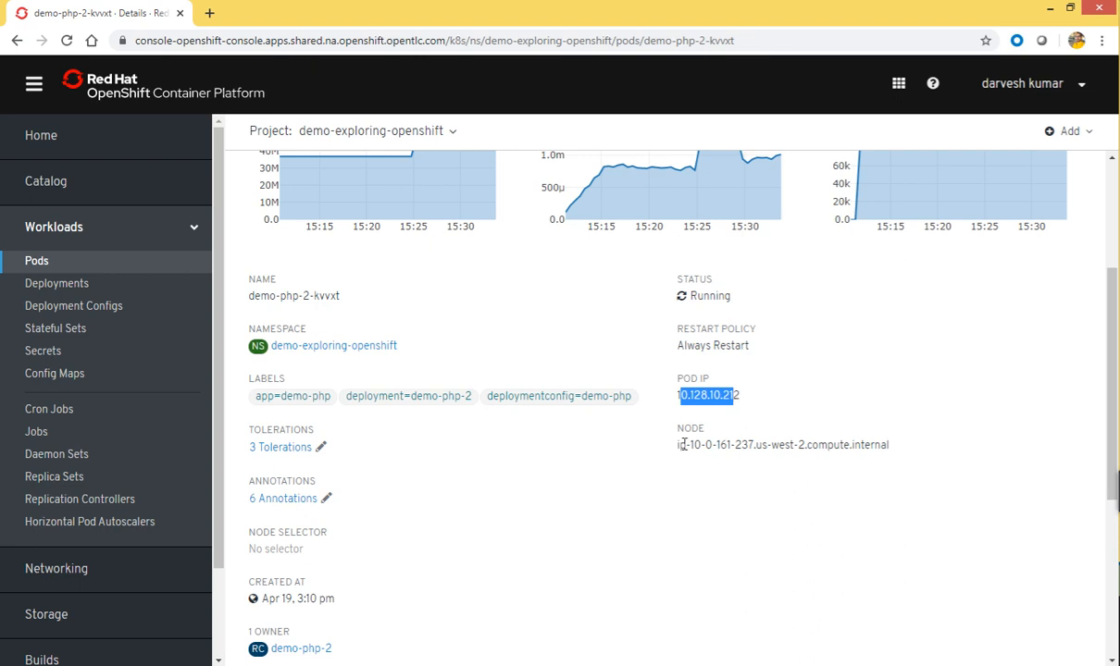
left_click(680, 446)
left_click_drag(681, 446, 888, 446)
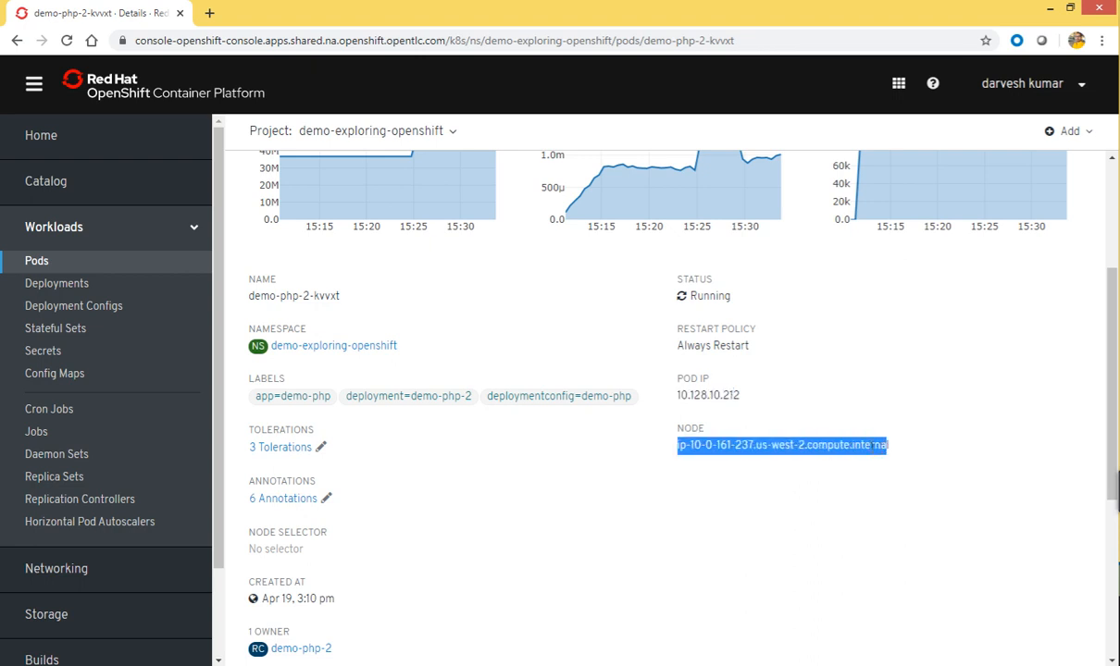
left_click(652, 472)
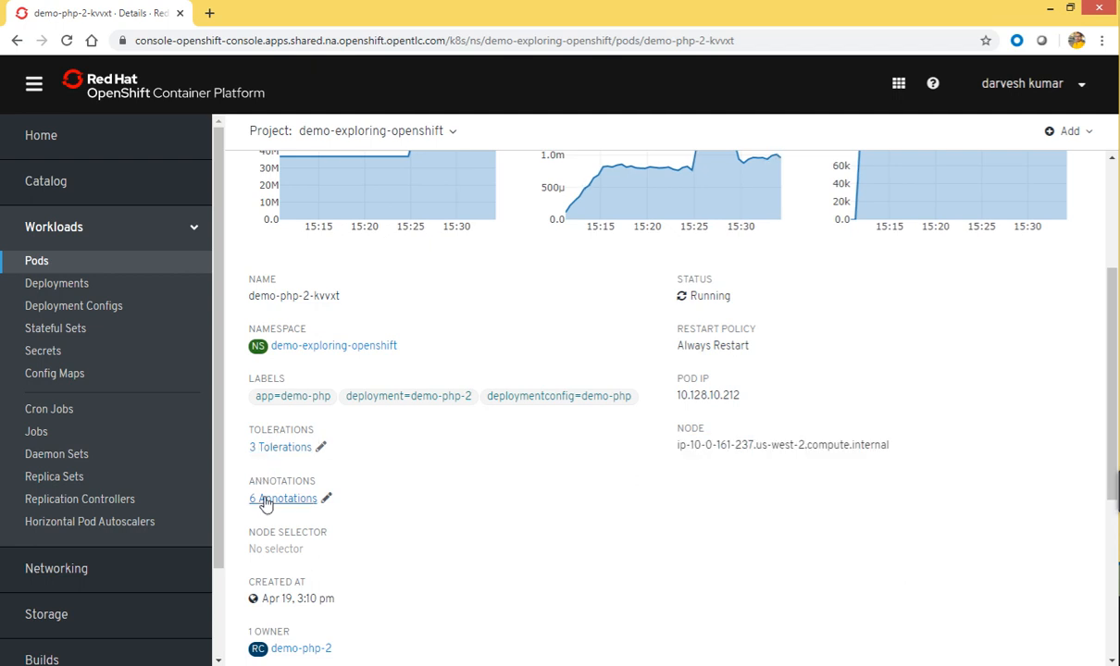
Examine the pod's owner, containers and mounted volumes, including the container's image entry
scroll(389, 532, "down", 3)
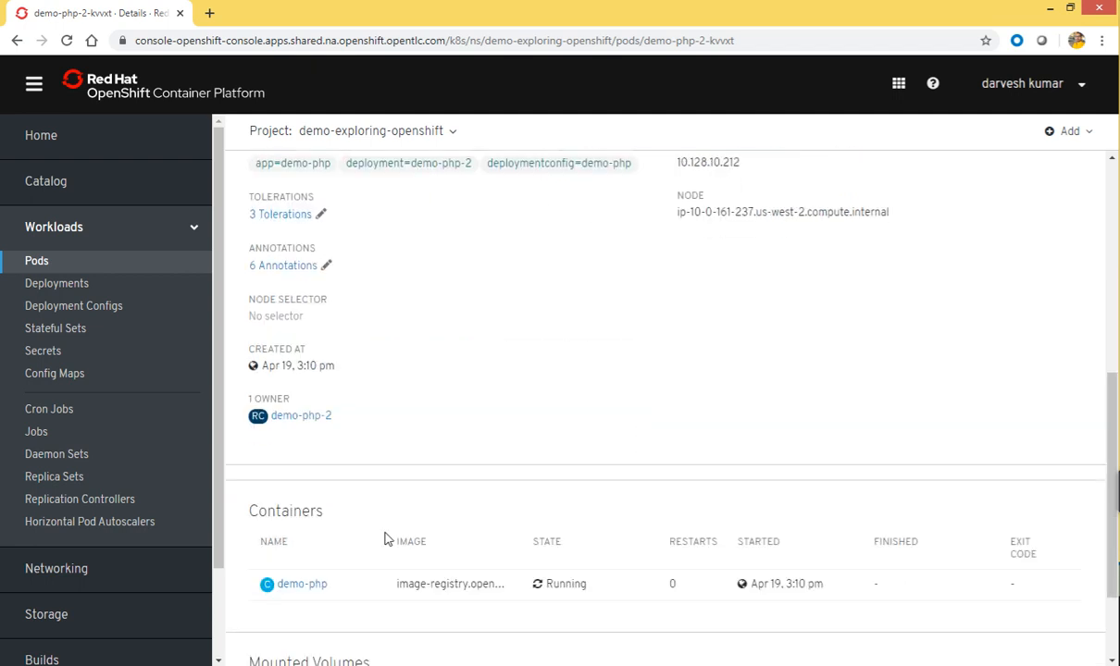
scroll(423, 524, "down", 1)
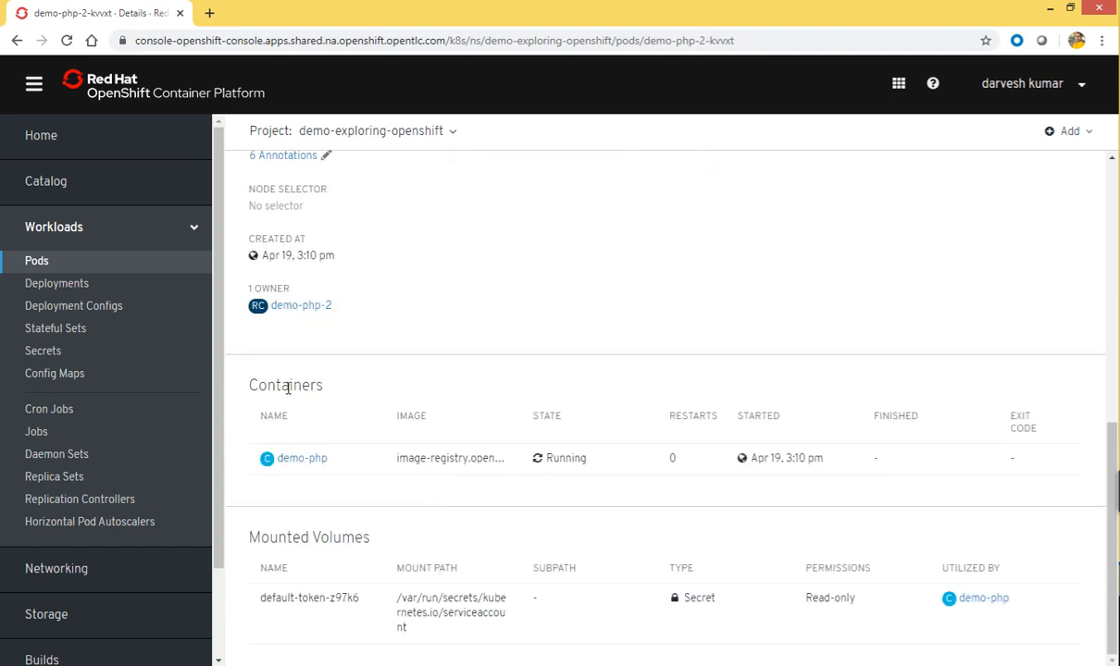
left_click_drag(387, 415, 477, 466)
left_click(439, 375)
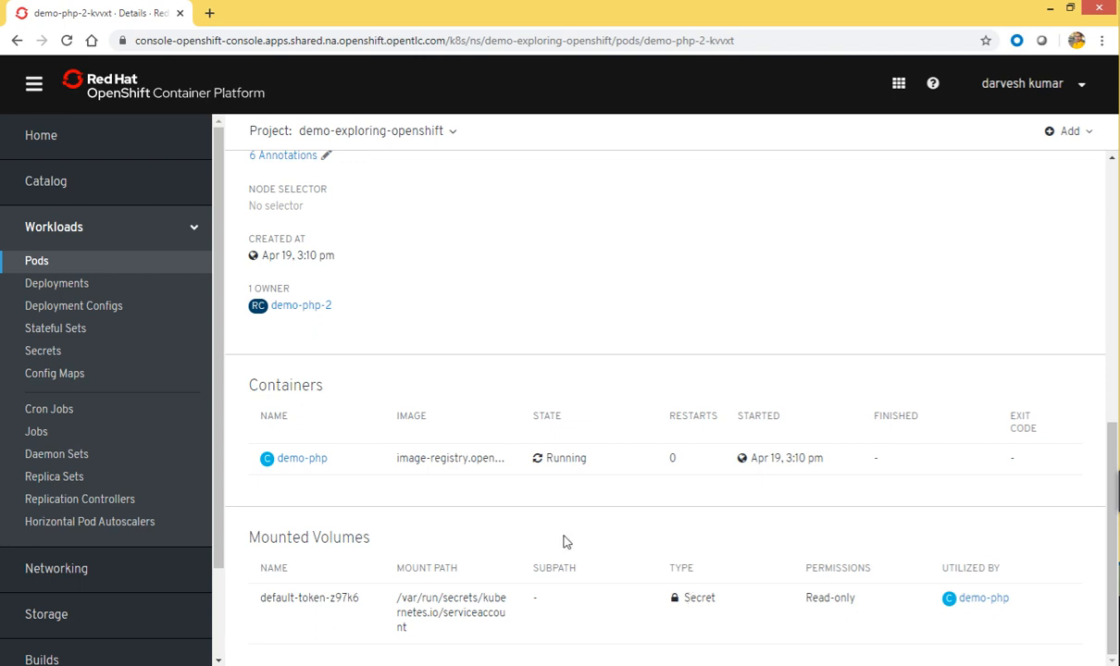
Open the pod's demo-php container and review its ID, image and image version/tag
left_click(294, 460)
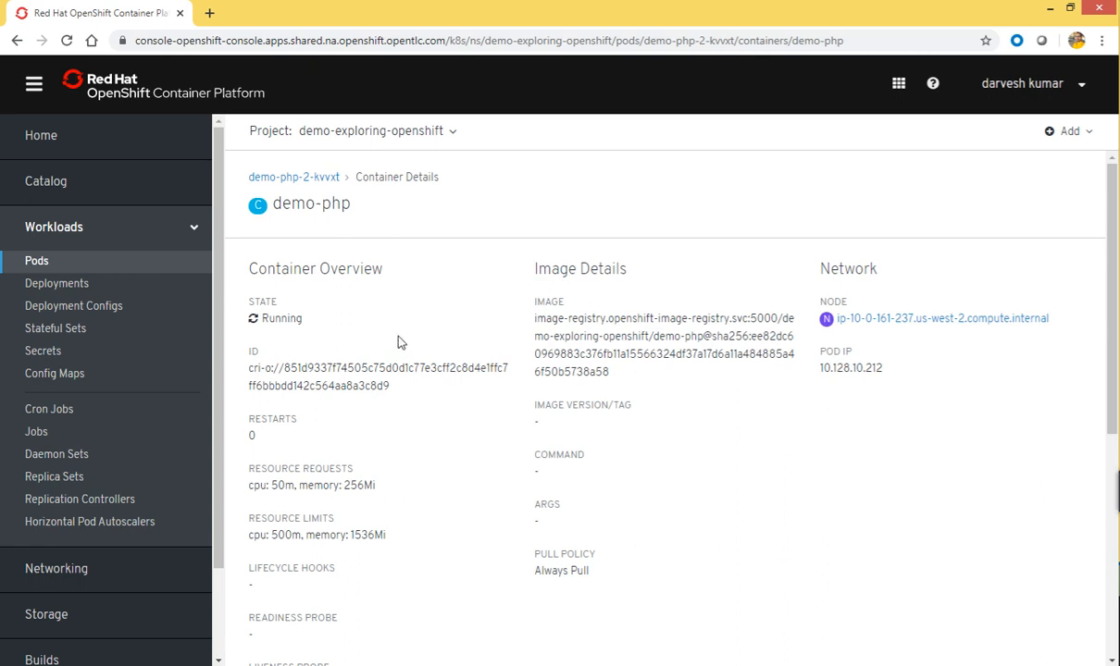
left_click_drag(248, 350, 279, 369)
left_click_drag(544, 302, 603, 371)
left_click_drag(533, 405, 556, 424)
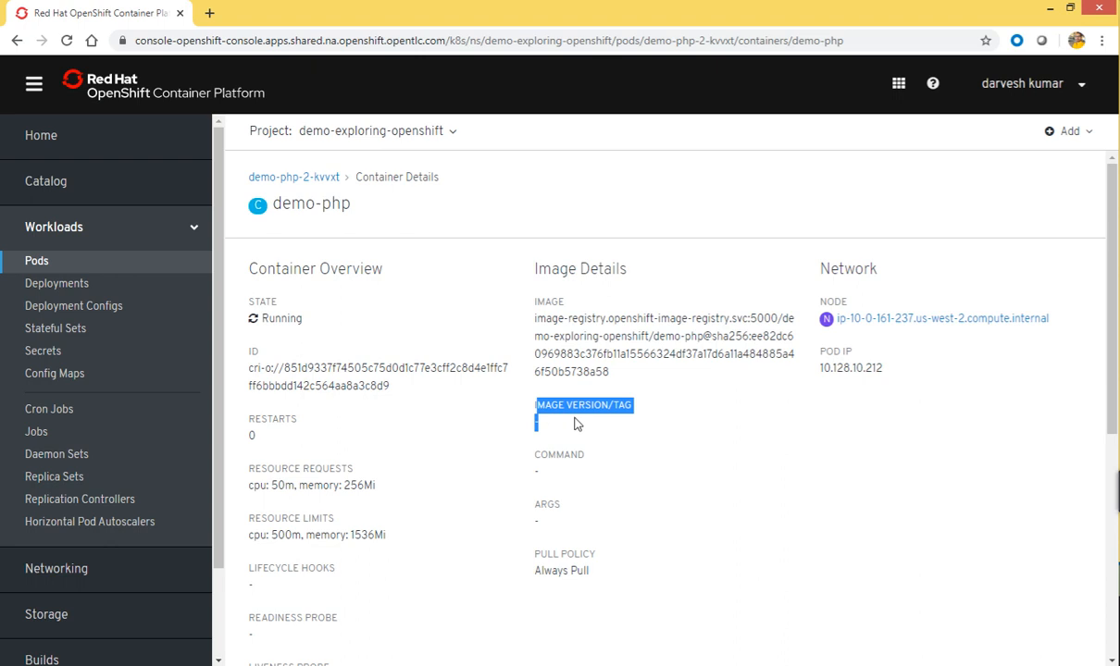
left_click(600, 426)
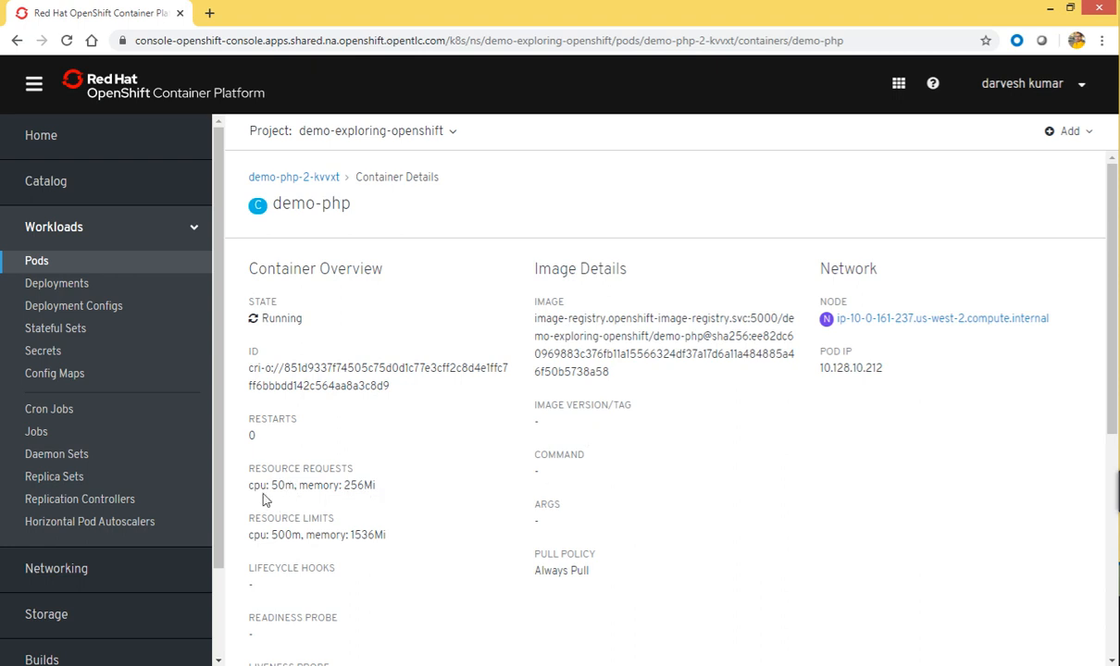
Check the CPU and memory resource requests and limits of the demo-php container
left_click_drag(260, 485, 375, 486)
left_click(438, 500)
scroll(976, 478, "down", 3)
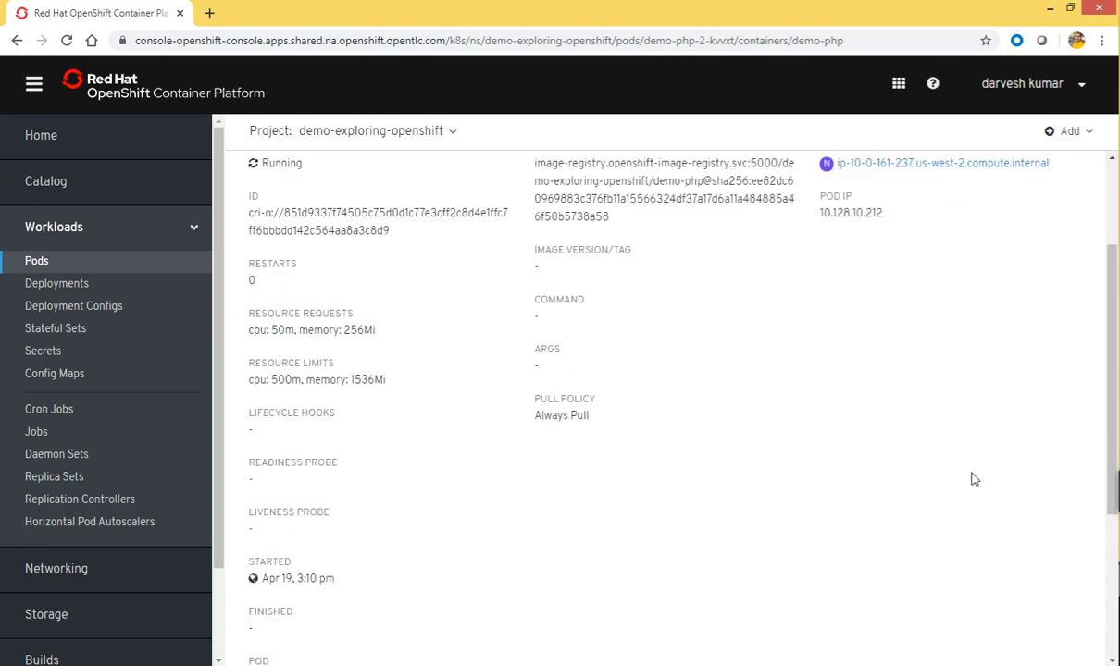
left_click_drag(248, 310, 391, 379)
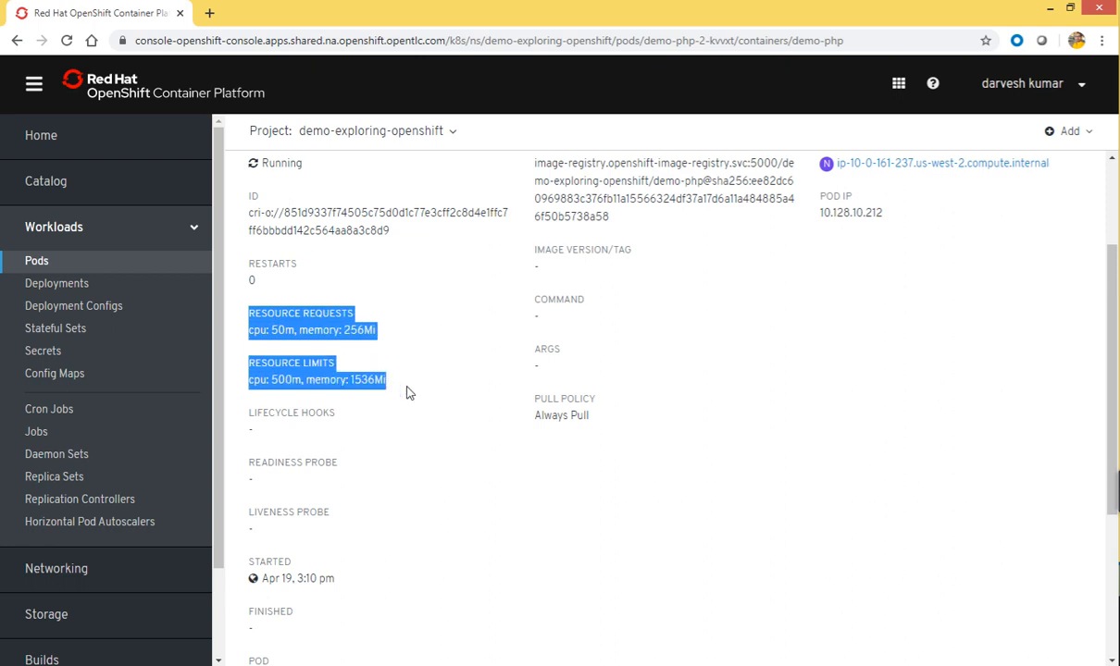
left_click(408, 391)
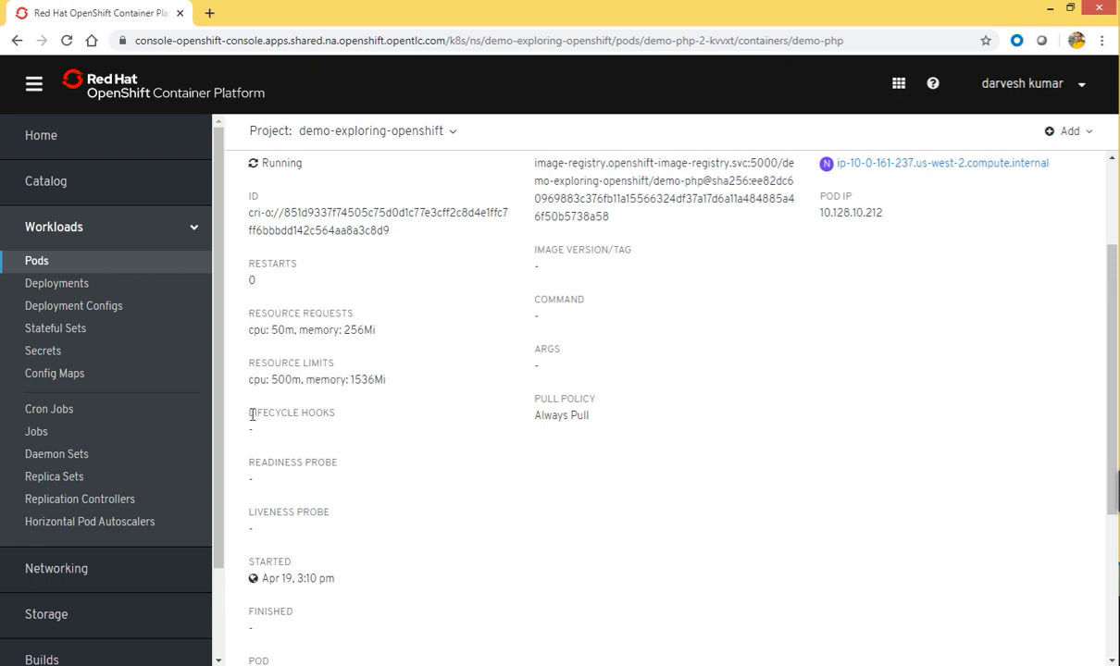
Review the container's lifecycle hooks, pull policy, args, command, and readiness and liveness probes
left_click_drag(247, 410, 337, 415)
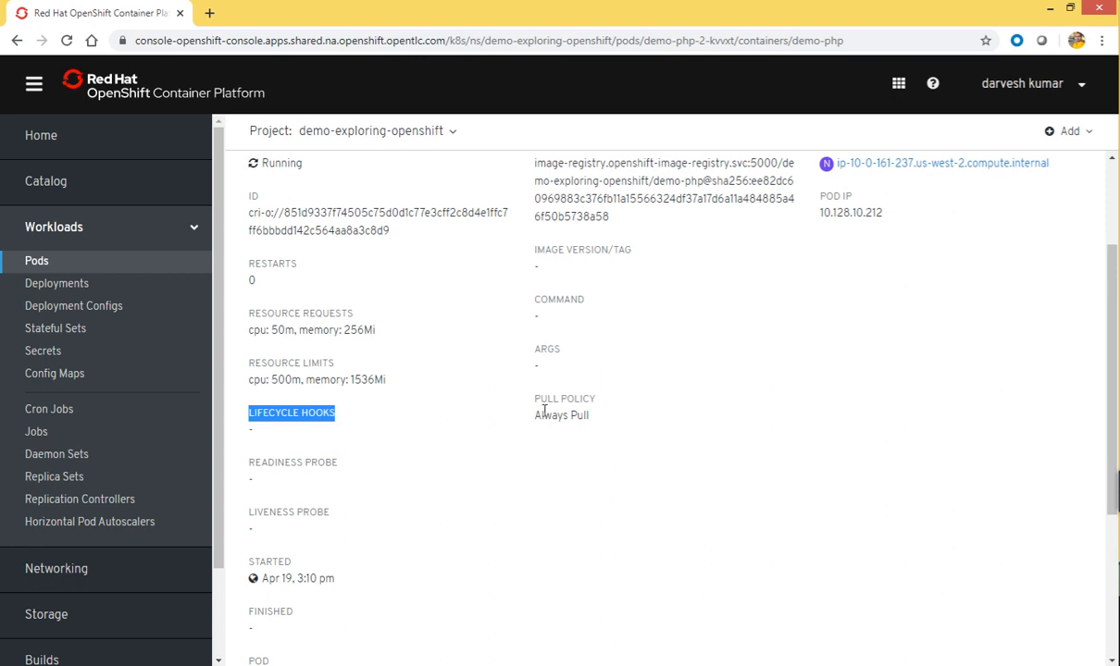
left_click_drag(534, 400, 590, 416)
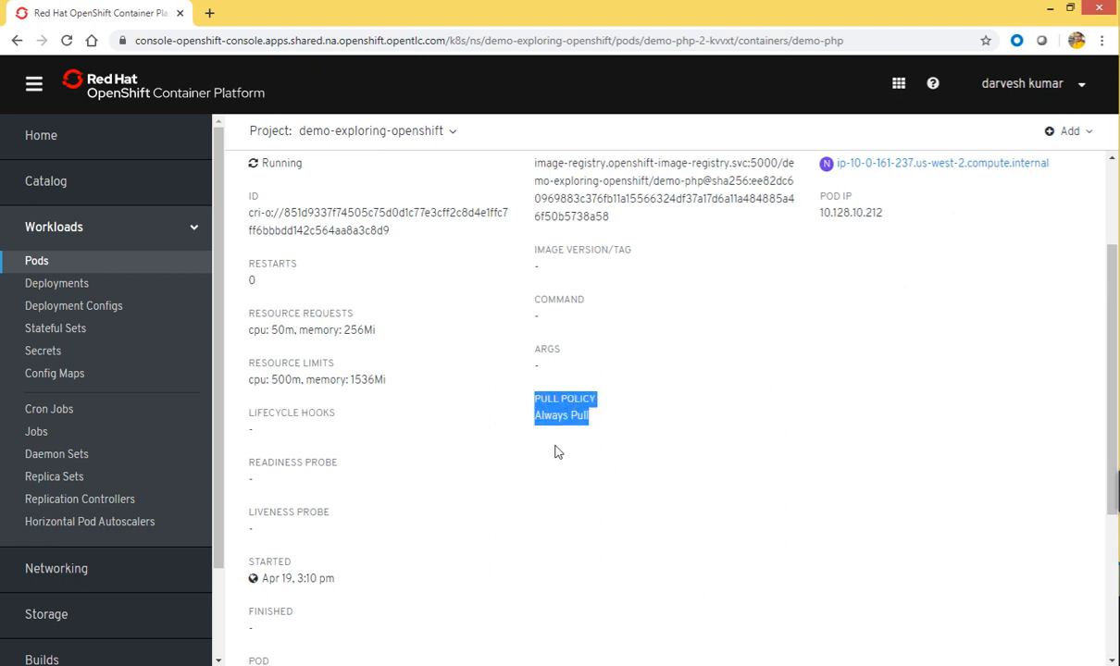
left_click(507, 362)
left_click_drag(533, 349, 557, 346)
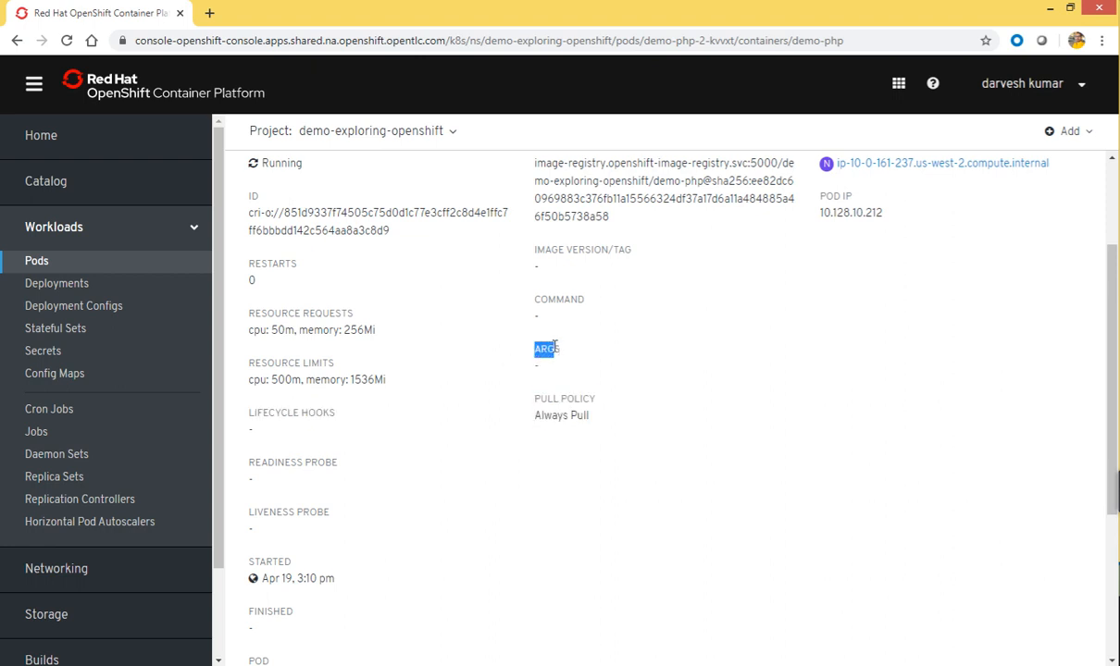
left_click_drag(539, 299, 583, 302)
left_click_drag(248, 457, 341, 515)
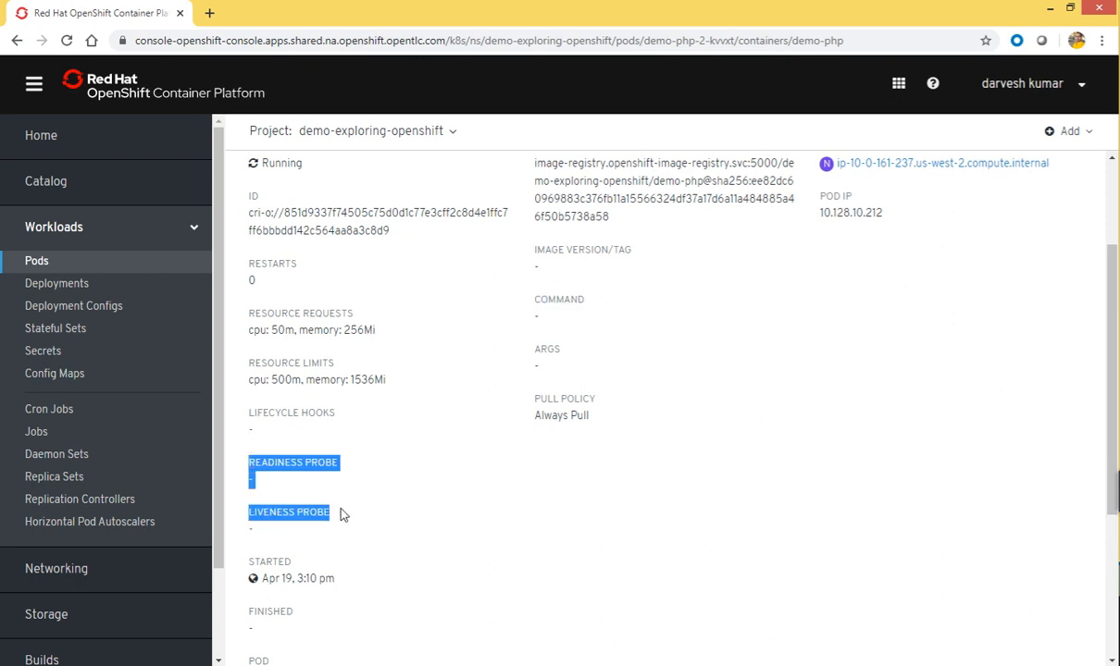
left_click(454, 486)
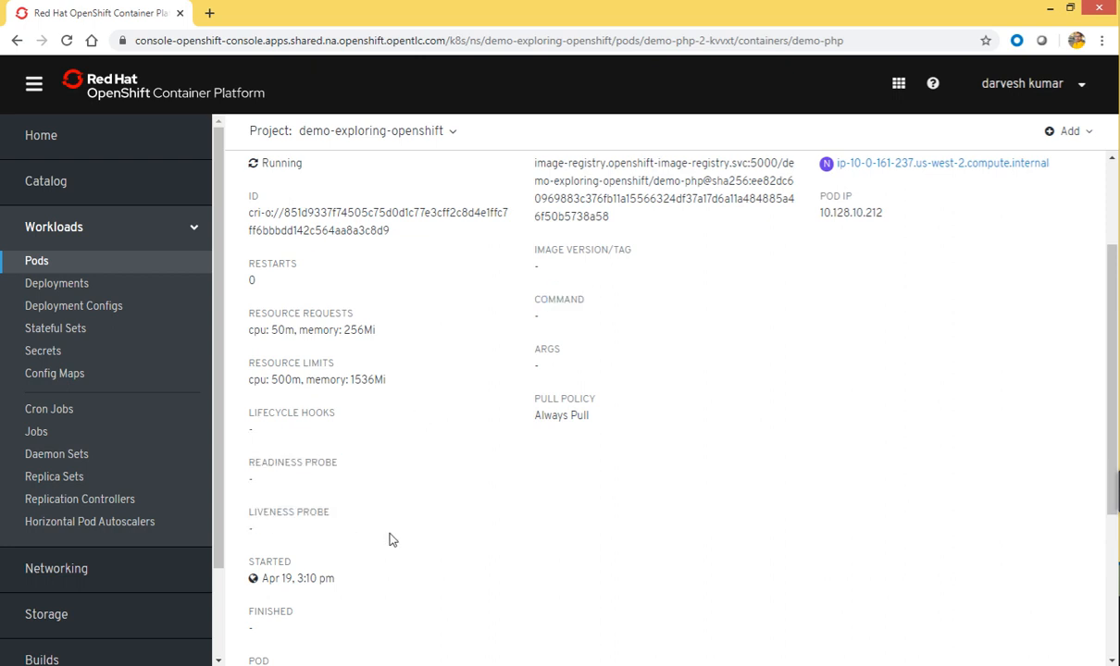
Examine the container's network details, ports, mounted volumes and environment variables
scroll(369, 572, "down", 3)
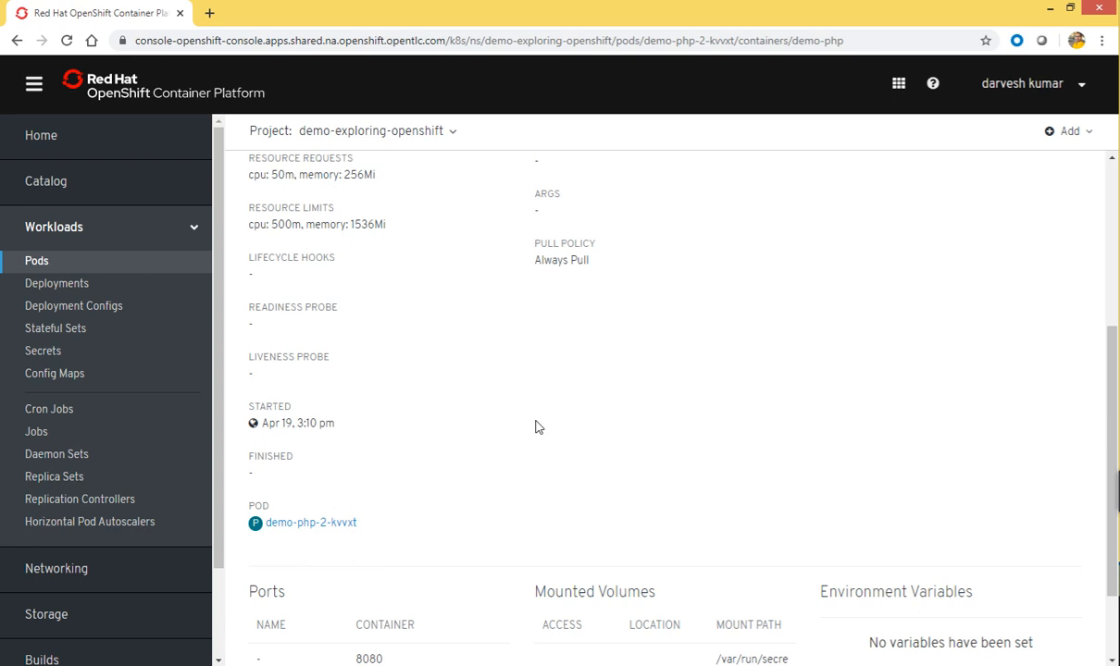
scroll(535, 427, "up", 5)
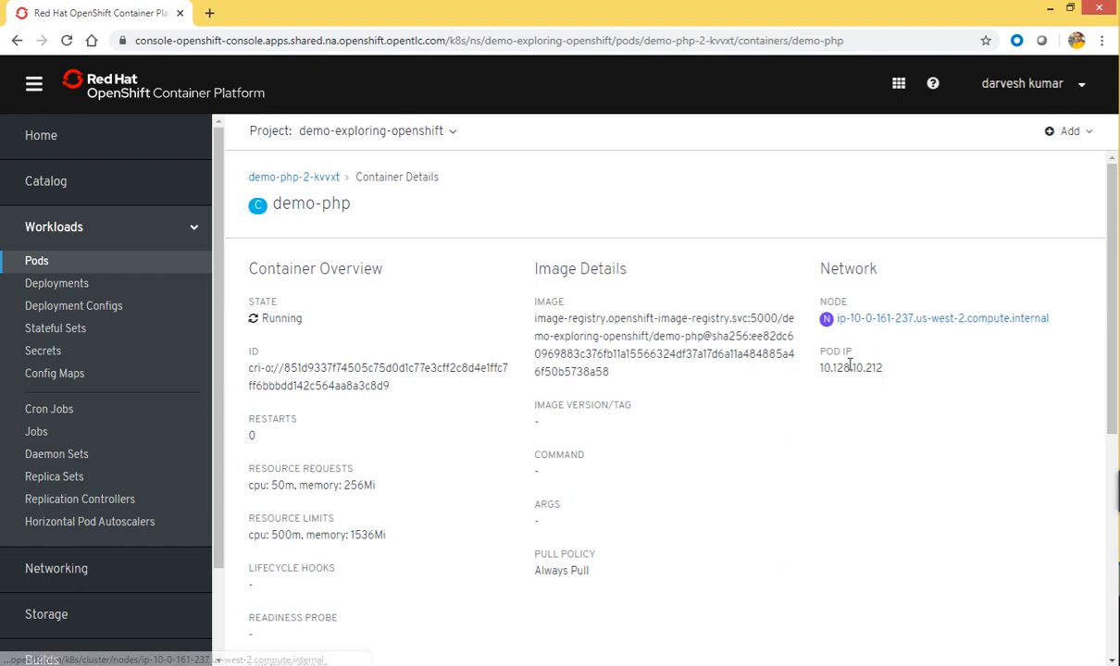
scroll(711, 419, "down", 3)
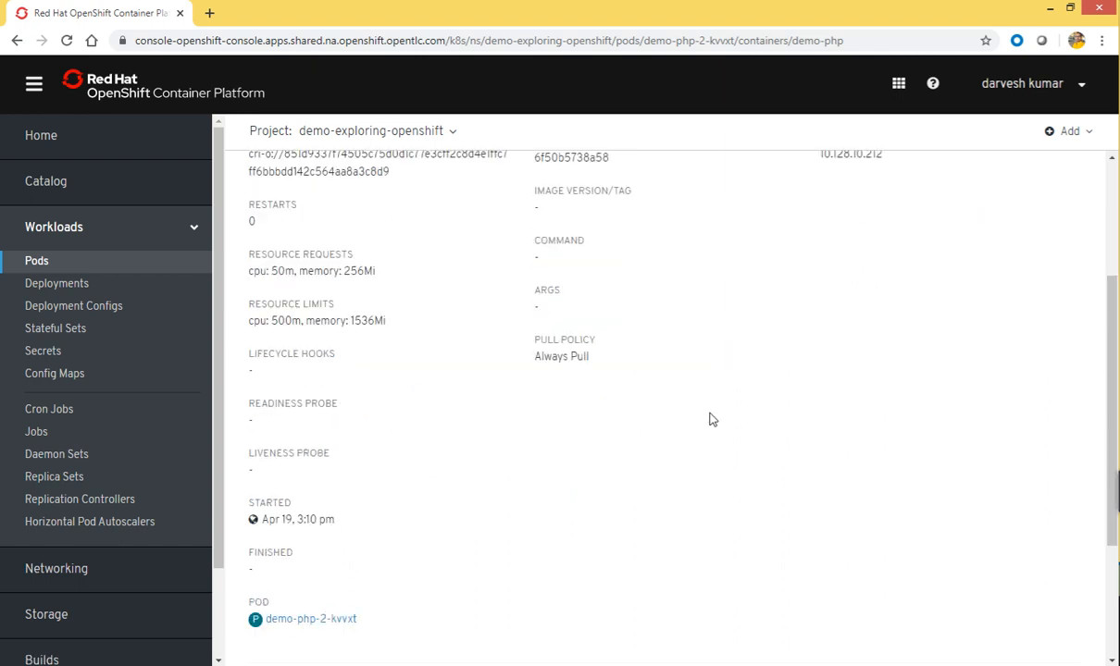
scroll(712, 419, "down", 2)
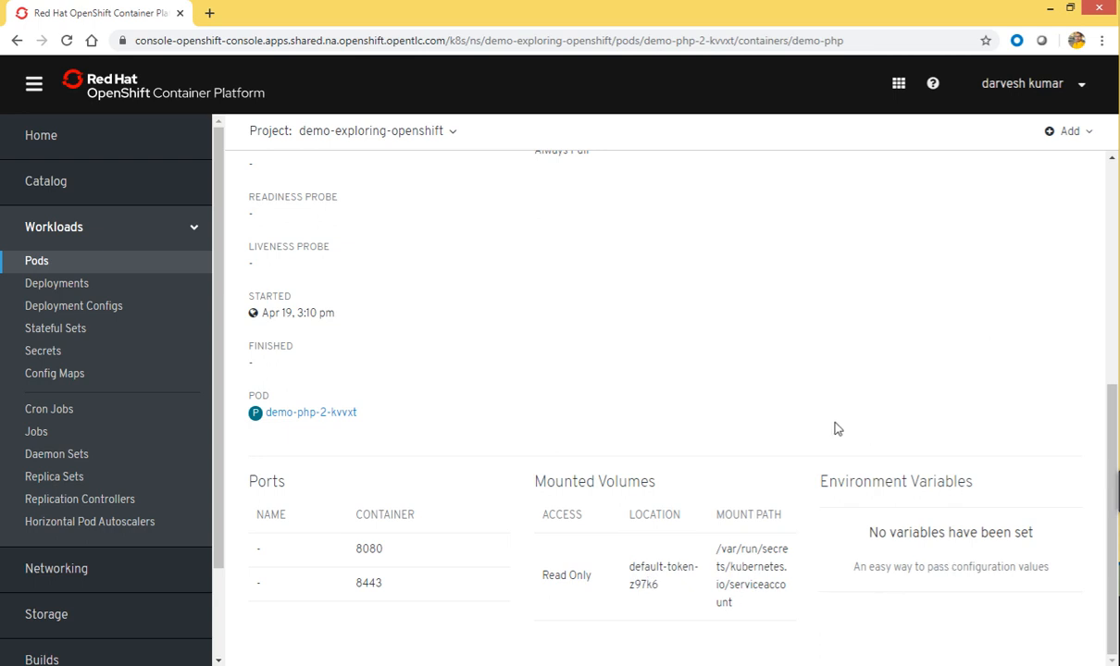
scroll(837, 428, "up", 3)
scroll(838, 429, "down", 3)
left_click_drag(543, 576, 589, 590)
left_click(768, 427)
Enlarge the page display and look over the full container details again, from the overview to the environment variables
key("ctrl+plus")
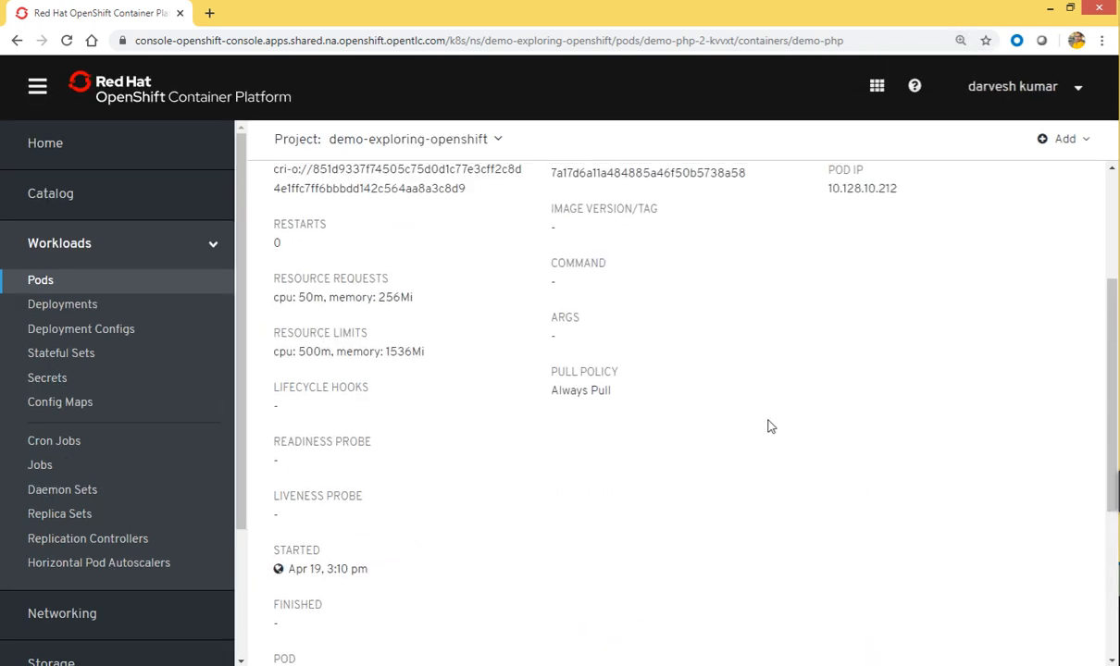
scroll(768, 426, "down", 1)
scroll(768, 426, "up", 4)
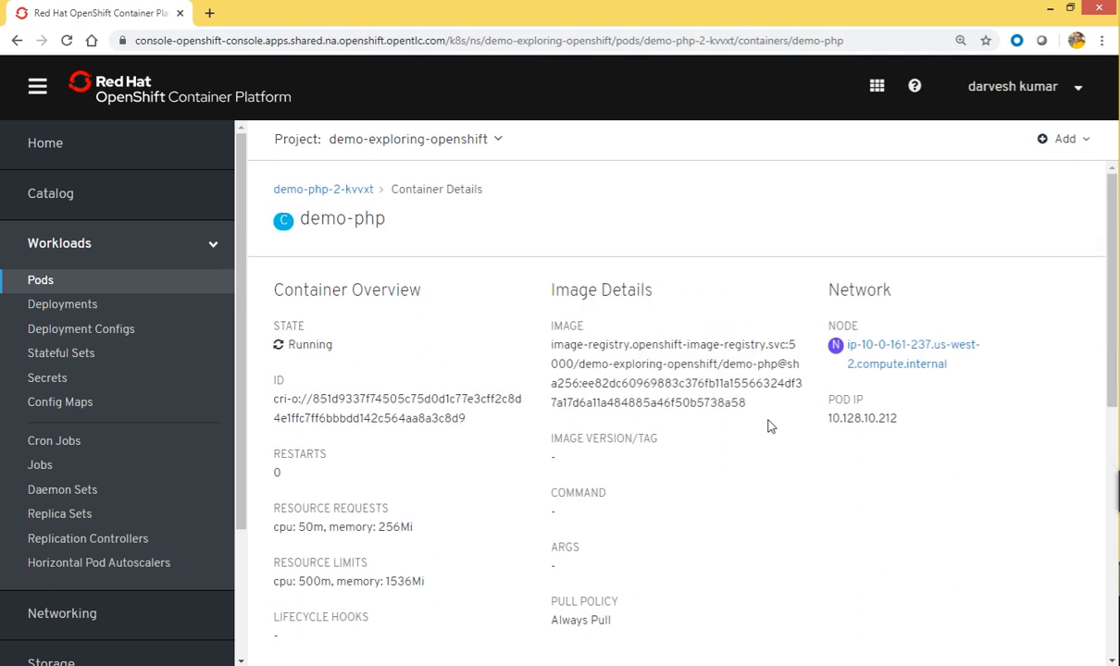
scroll(768, 426, "down", 6)
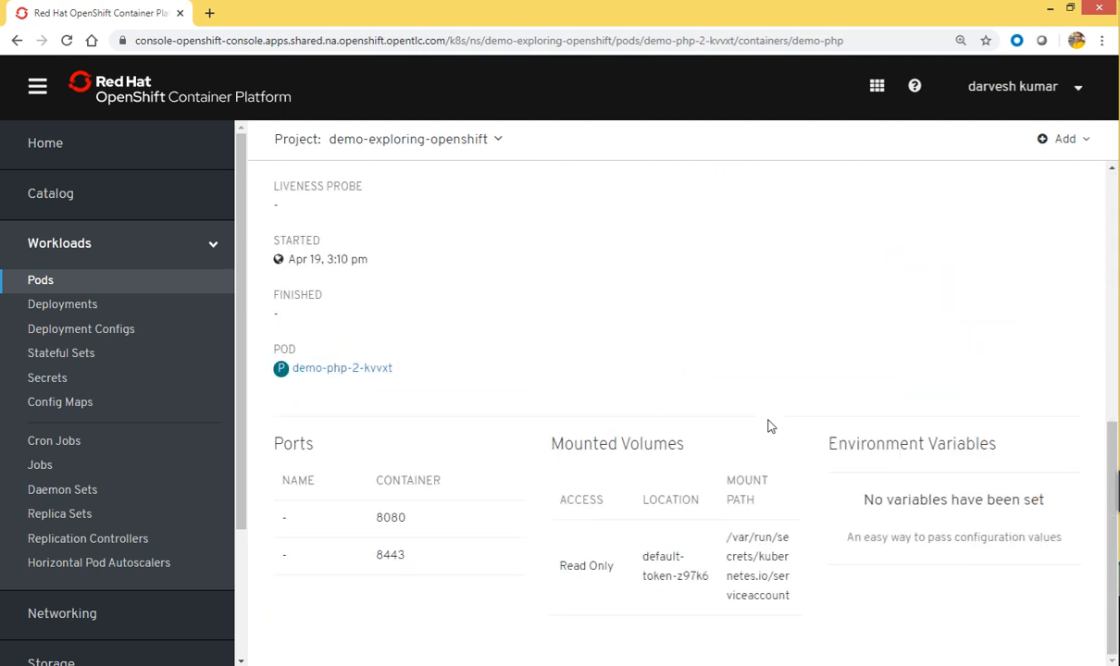
scroll(768, 426, "up", 3)
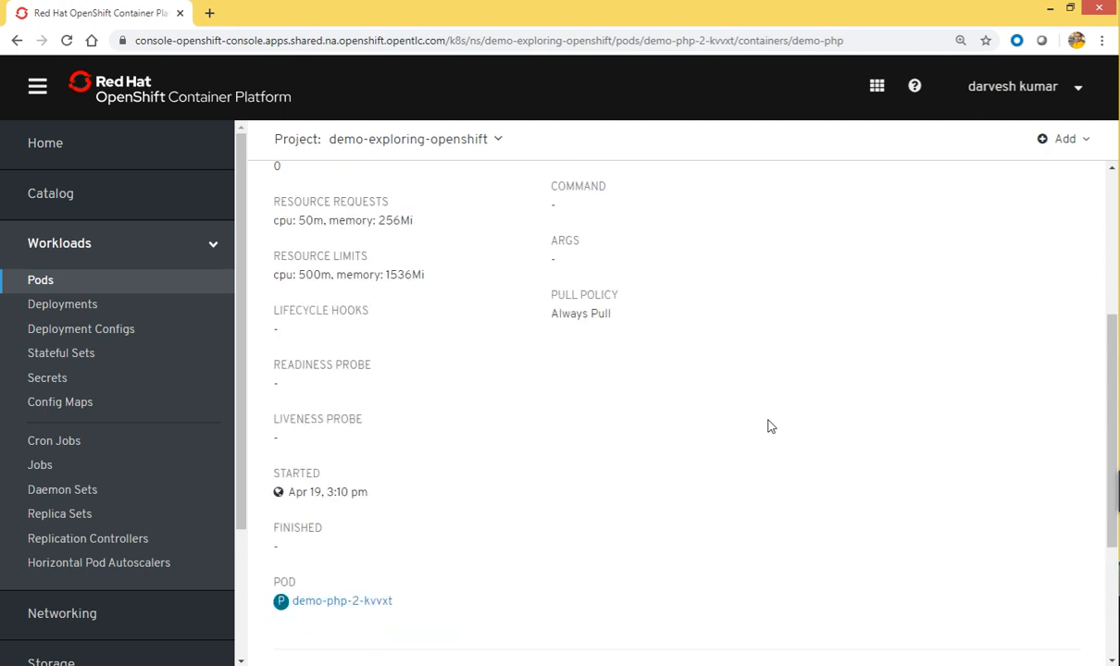
scroll(769, 427, "up", 1)
scroll(768, 426, "down", 4)
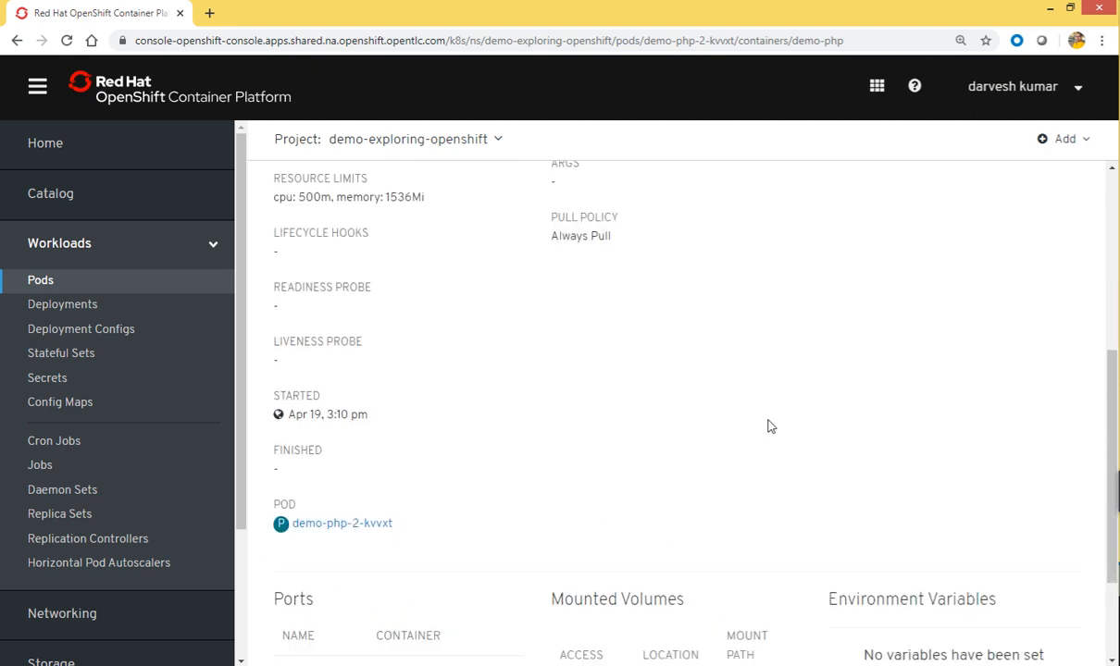
scroll(768, 426, "up", 6)
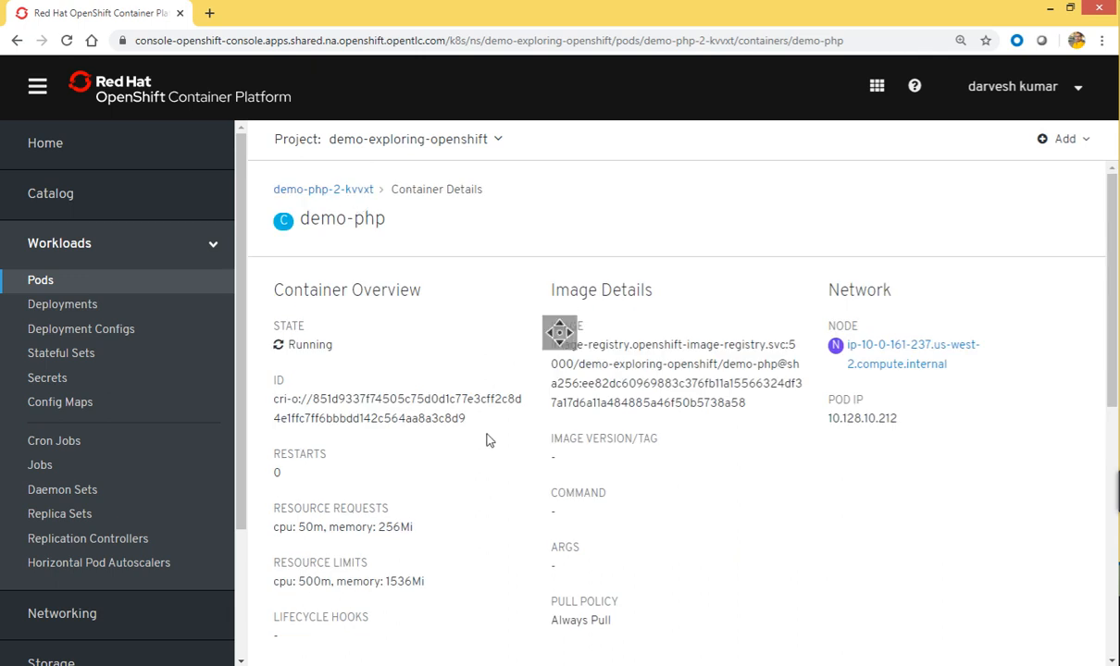
Return to the parent demo-php-2-kvvxt pod and read through its YAML definition
scroll(502, 463, "down", 3)
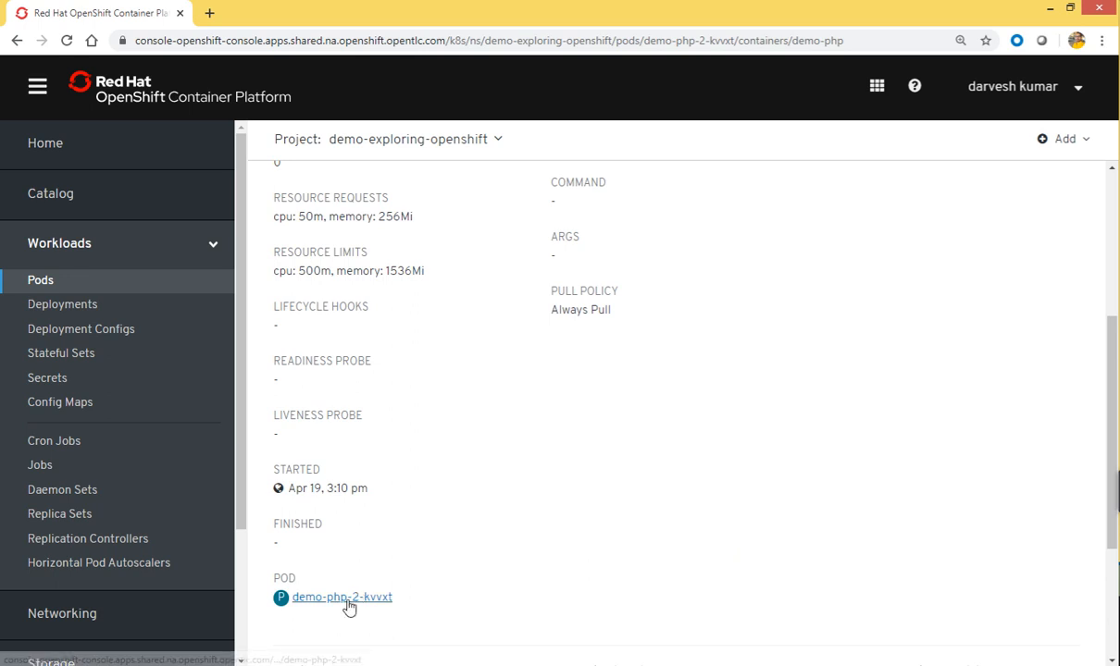
left_click(294, 598)
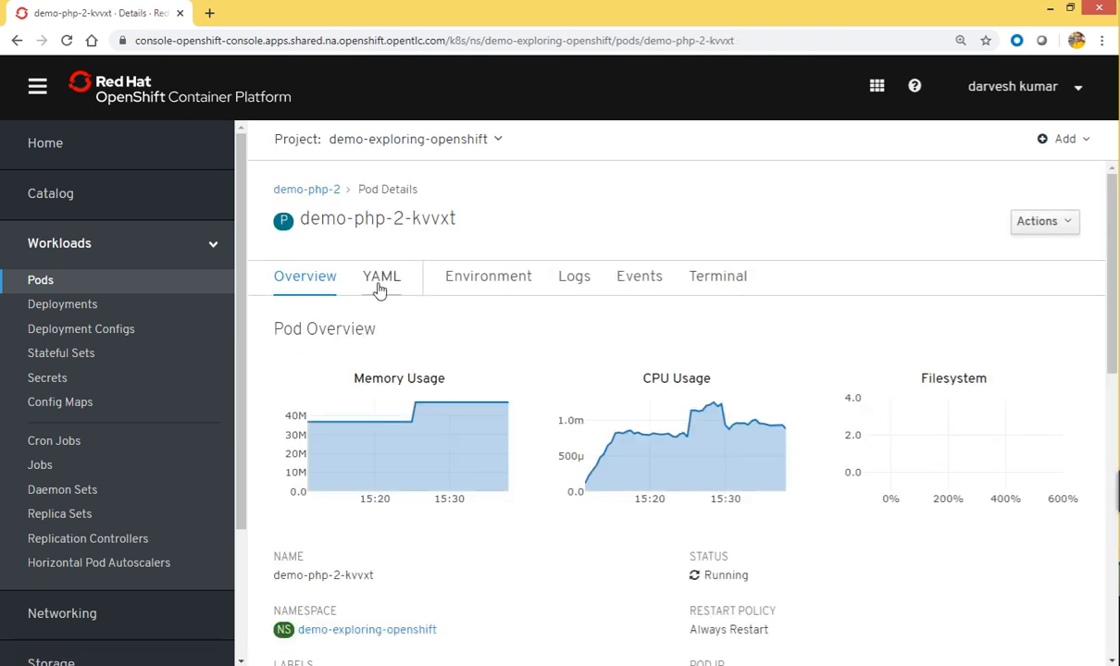
left_click(375, 283)
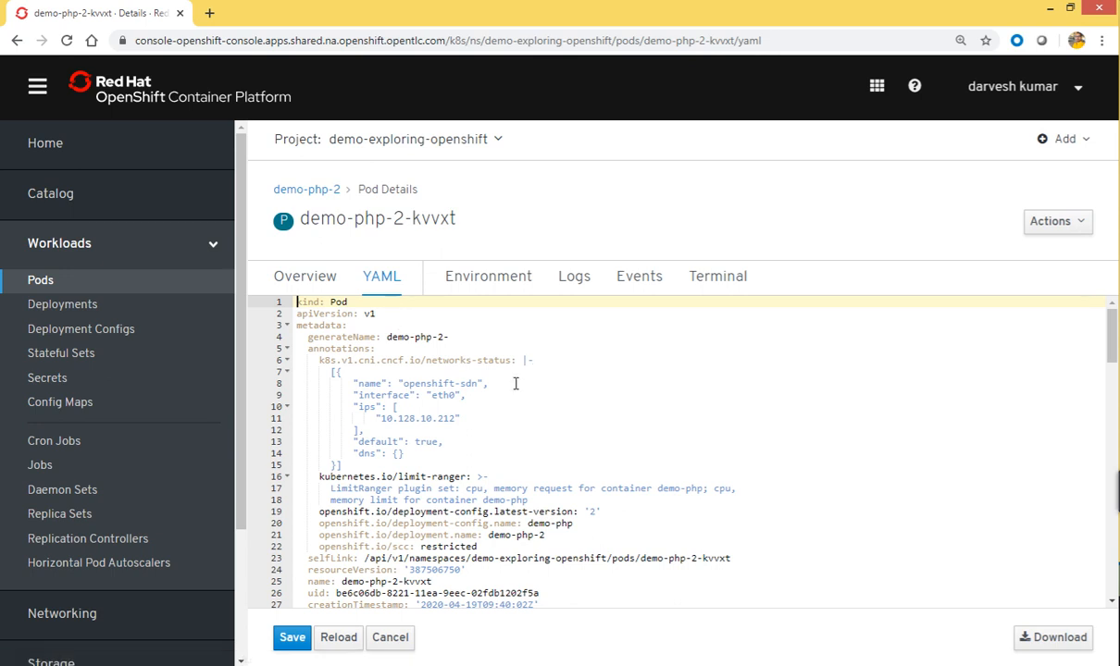
scroll(523, 409, "down", 5)
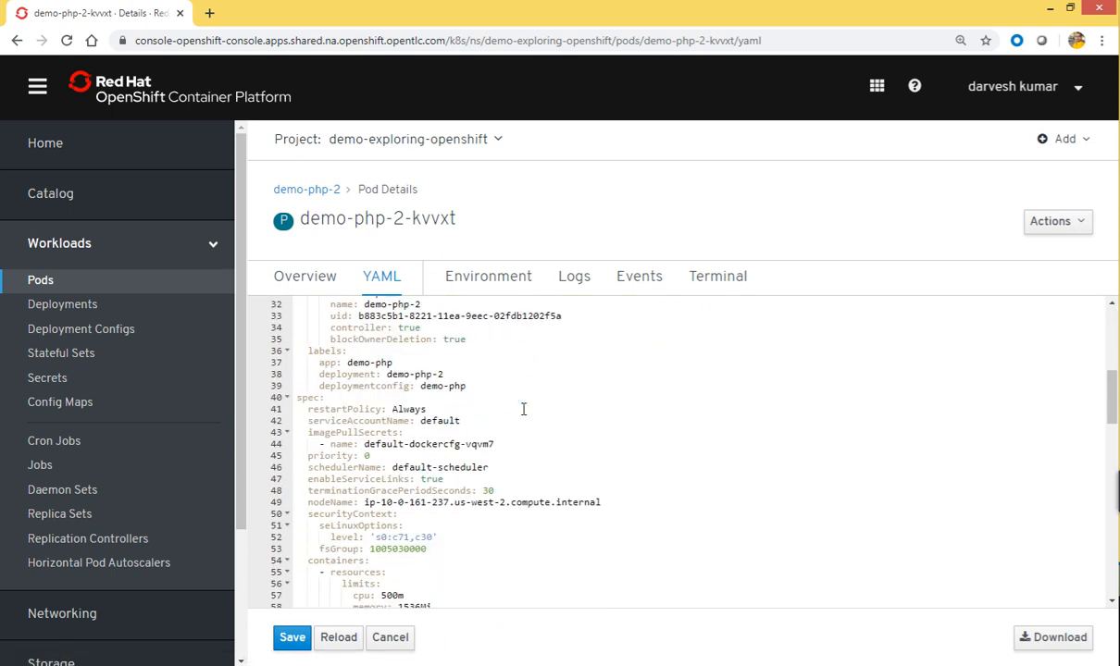
scroll(523, 409, "down", 2)
scroll(524, 410, "down", 7)
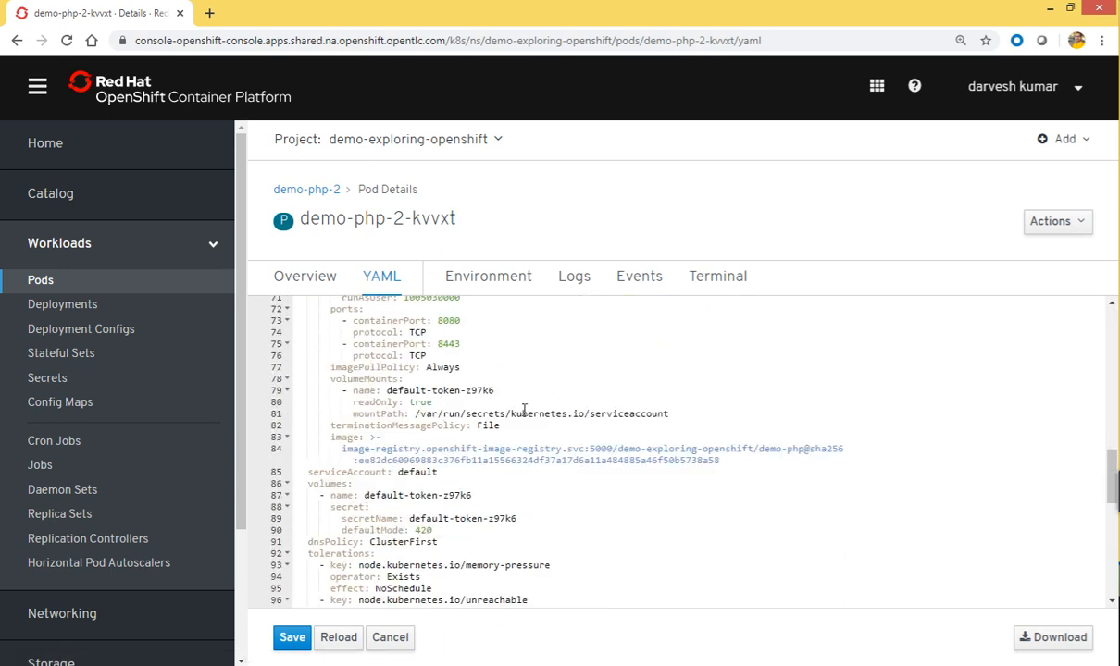
Review the demo-php-2-kvvxt pod's environment variables, container logs and event history
left_click(500, 281)
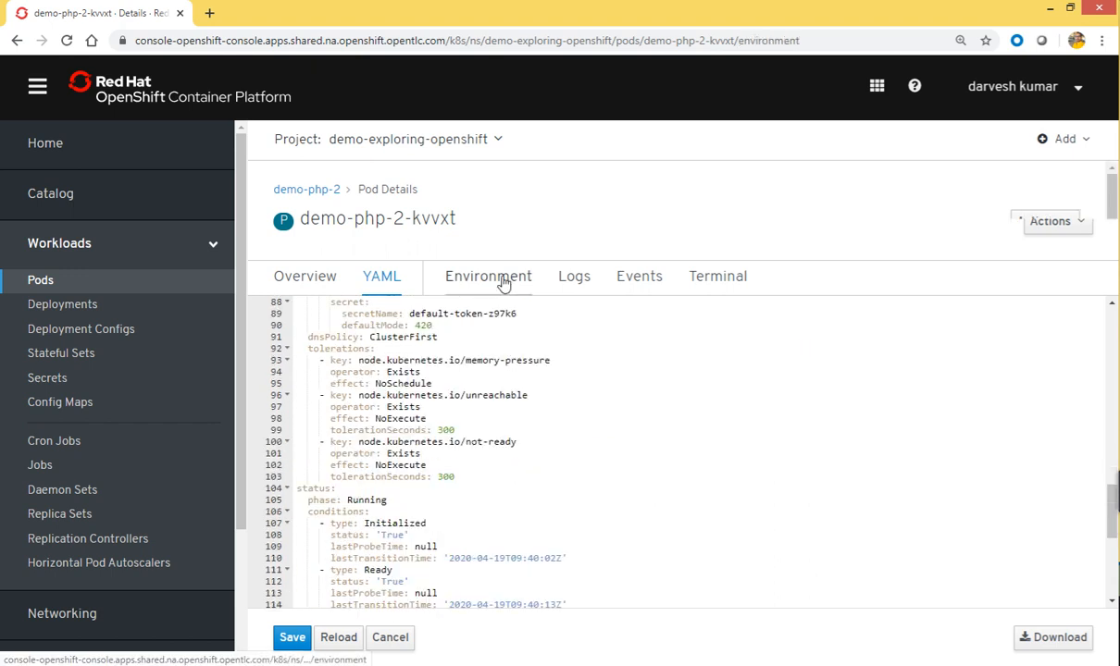
scroll(583, 425, "down", 1)
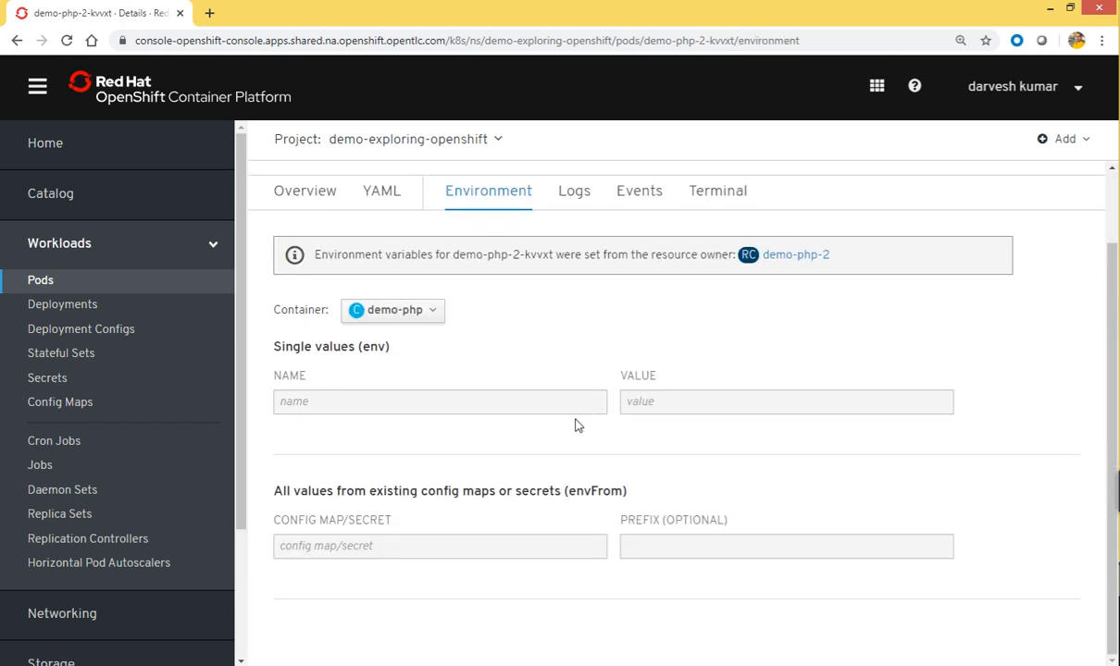
left_click(575, 194)
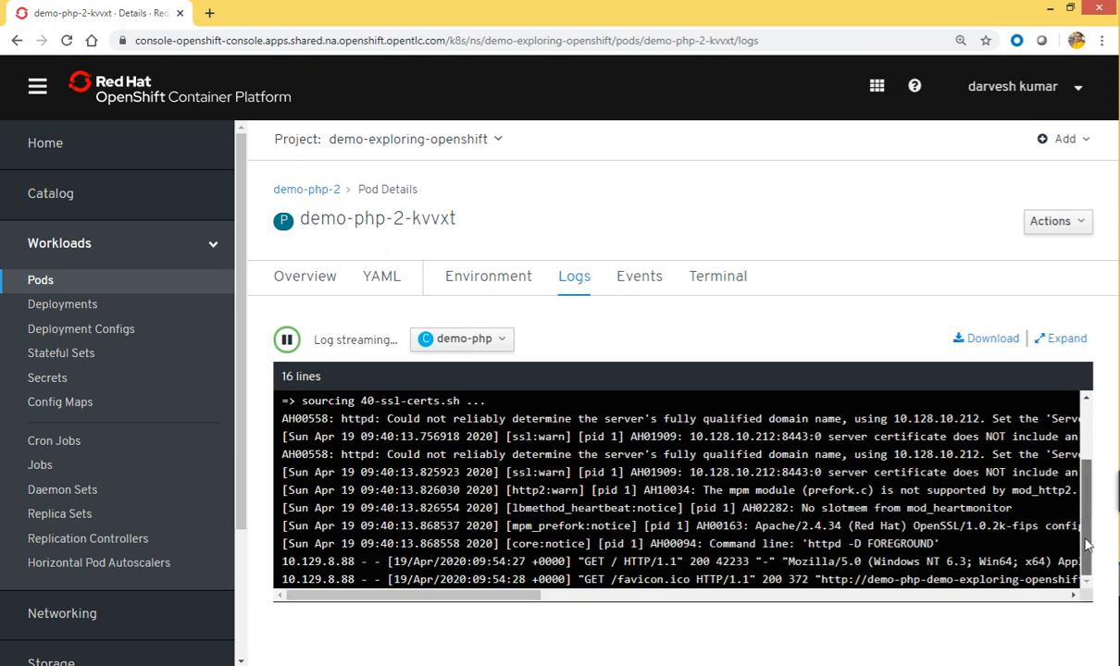
left_click(651, 287)
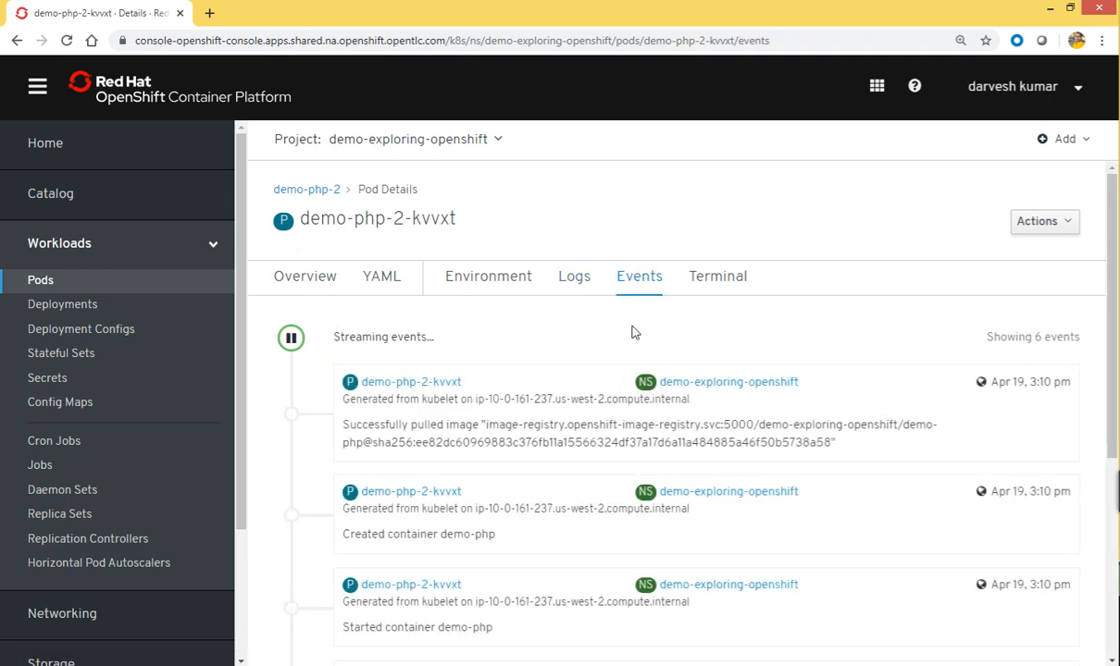
scroll(597, 337, "down", 4)
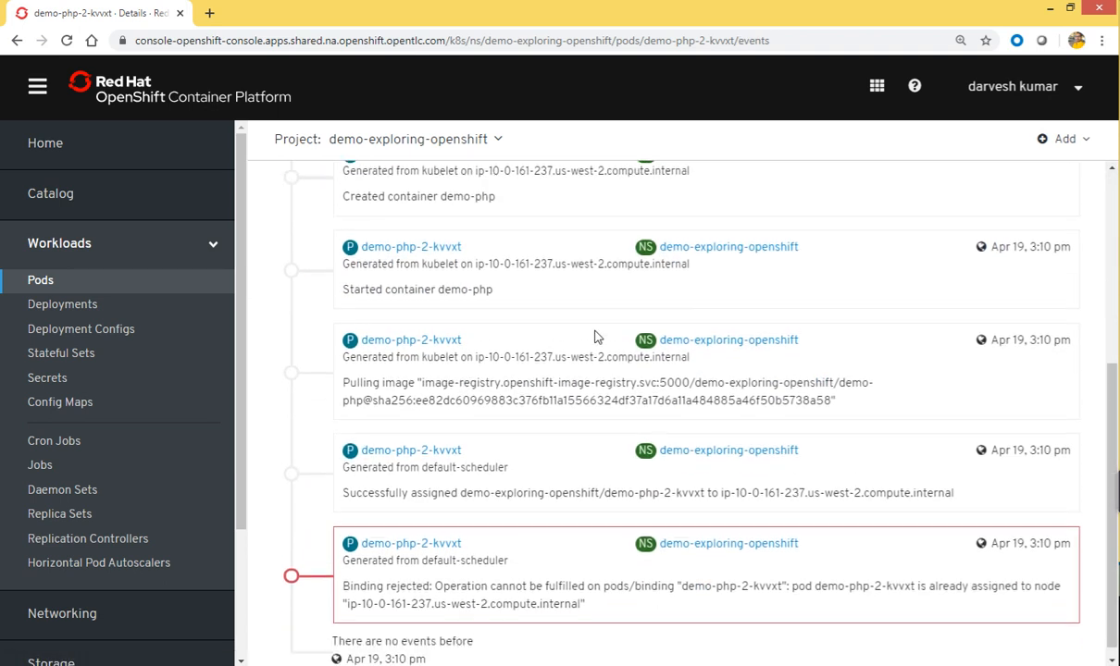
scroll(596, 337, "up", 2)
scroll(597, 336, "up", 2)
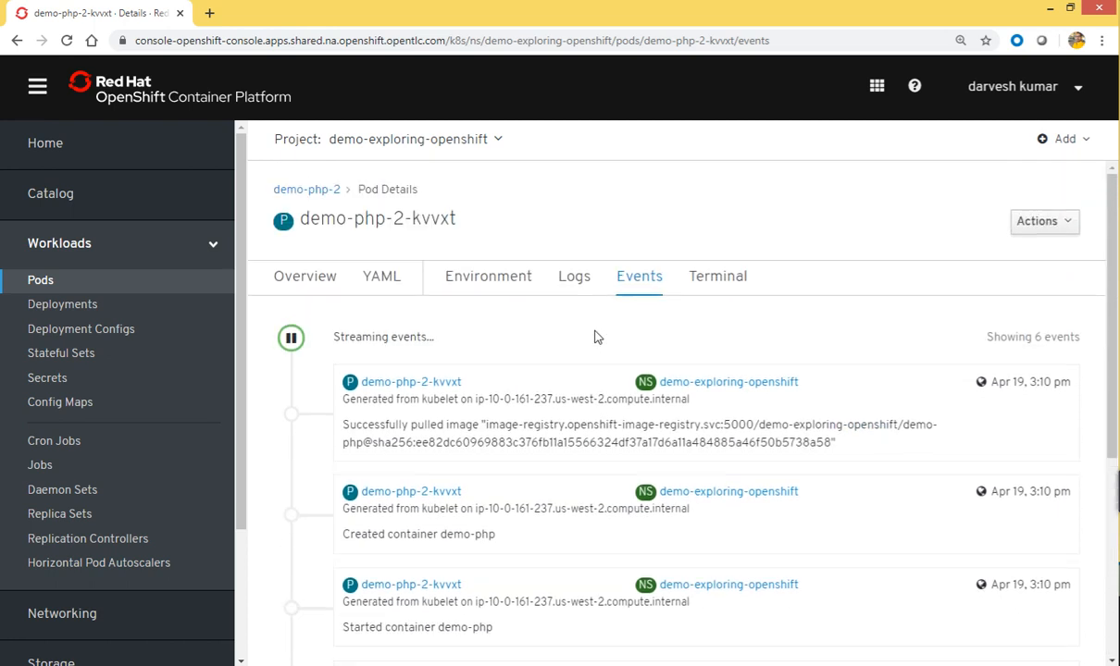
List the demo-php container's files with ls in the pod's terminal, and check the available pod actions before returning to its overview
left_click(720, 286)
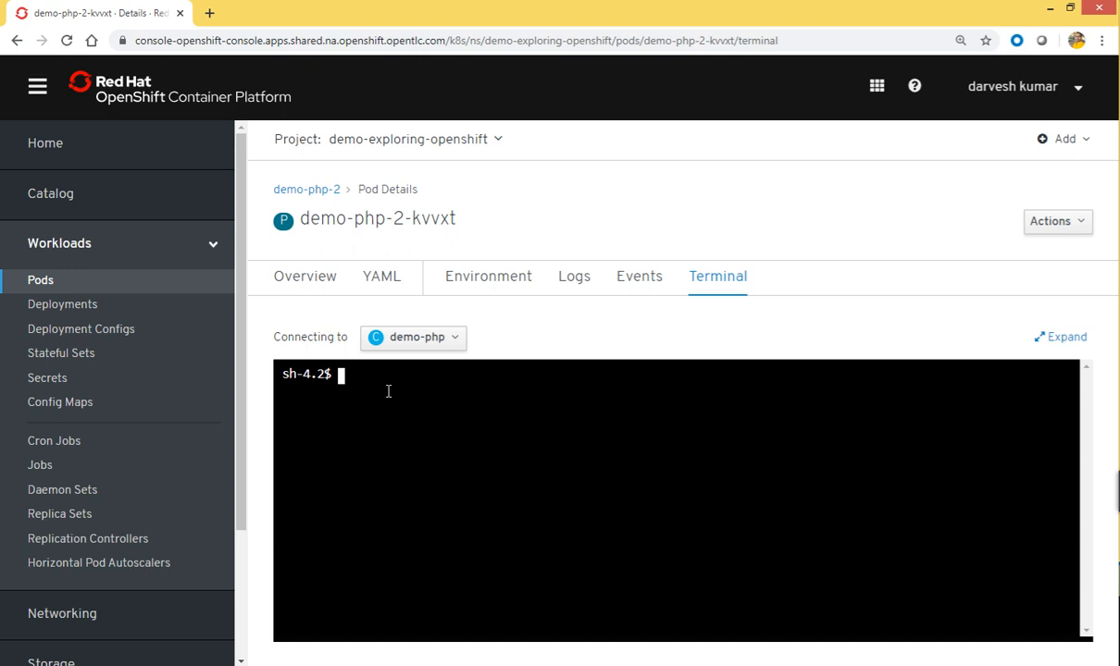
type("ls")
key("Return")
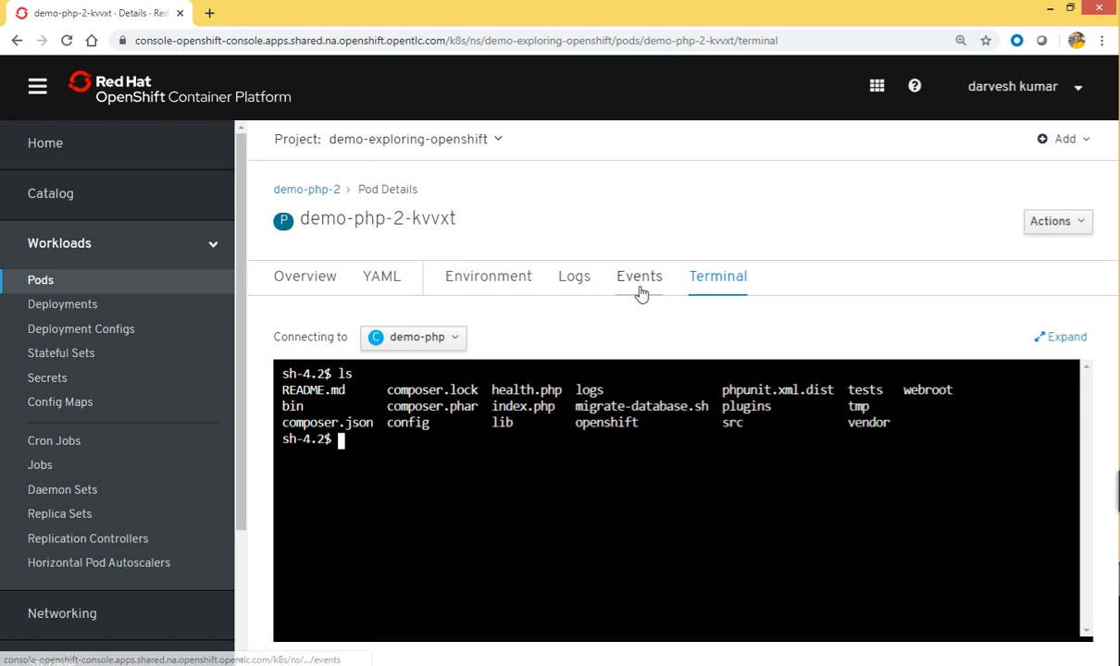
left_click(1051, 222)
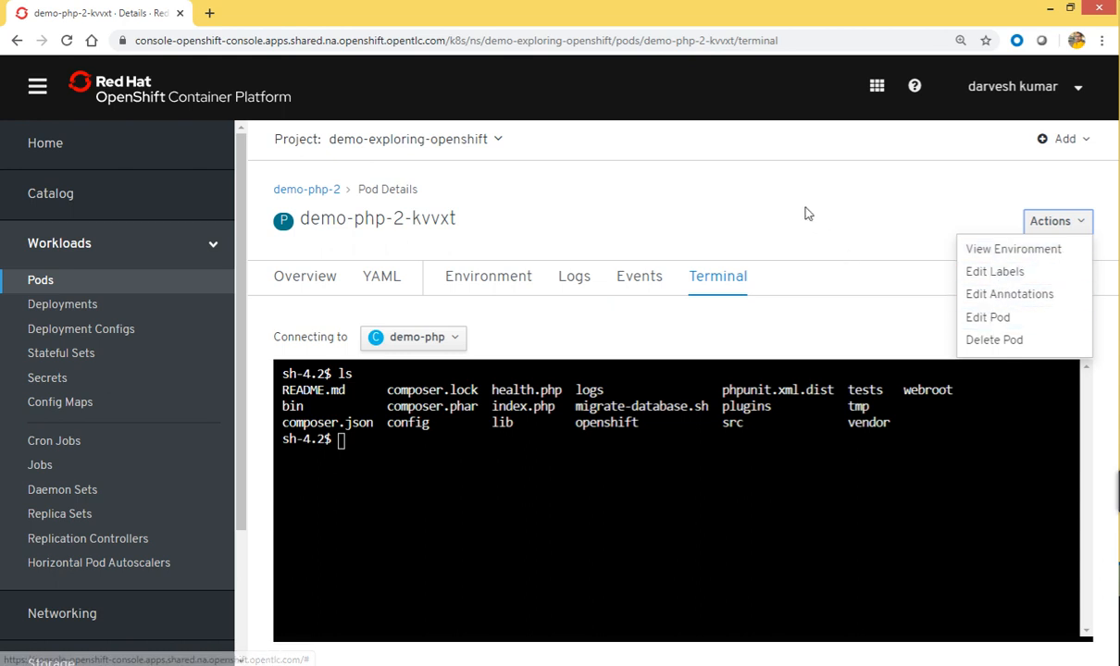
left_click(312, 276)
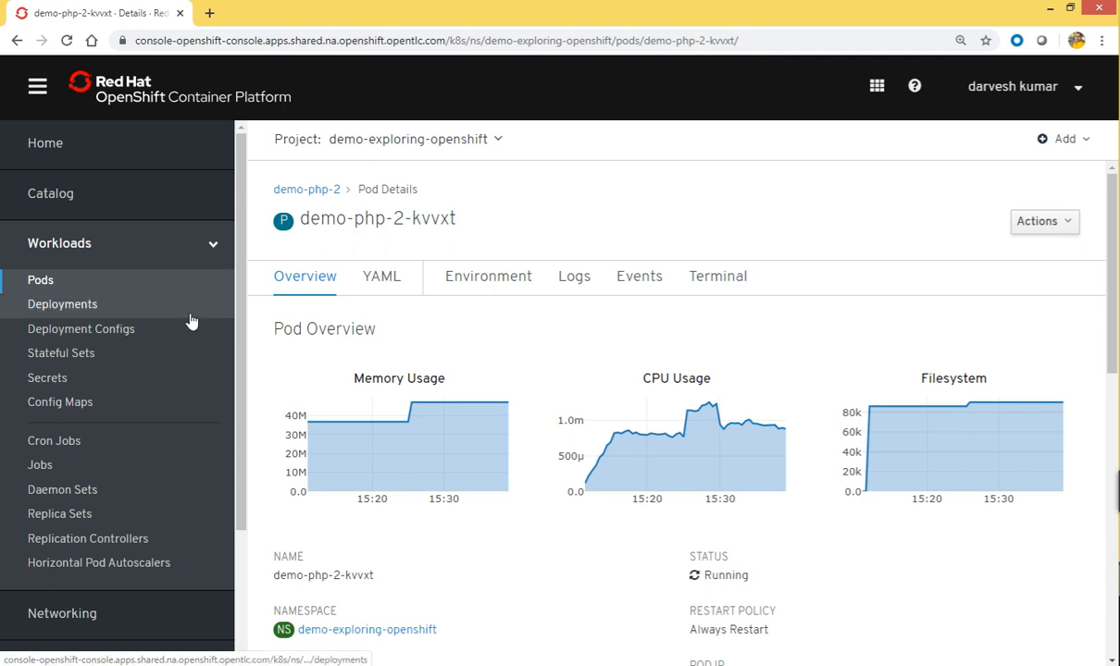
Look through the project's deployments, deployment configs, stateful sets and secrets
left_click(64, 306)
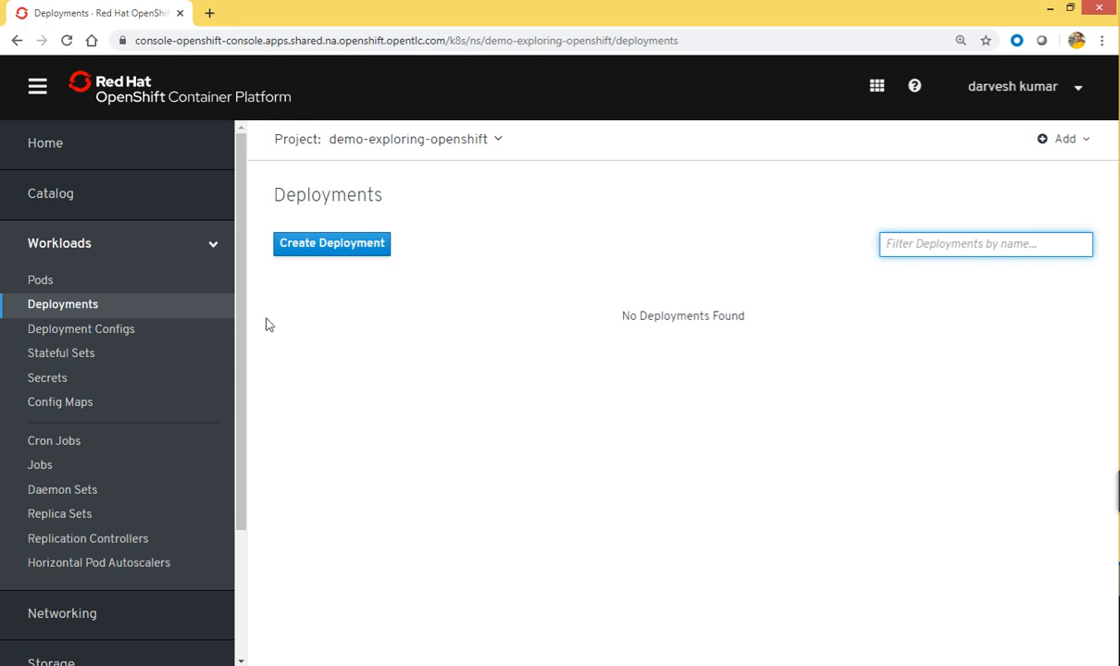
left_click(107, 330)
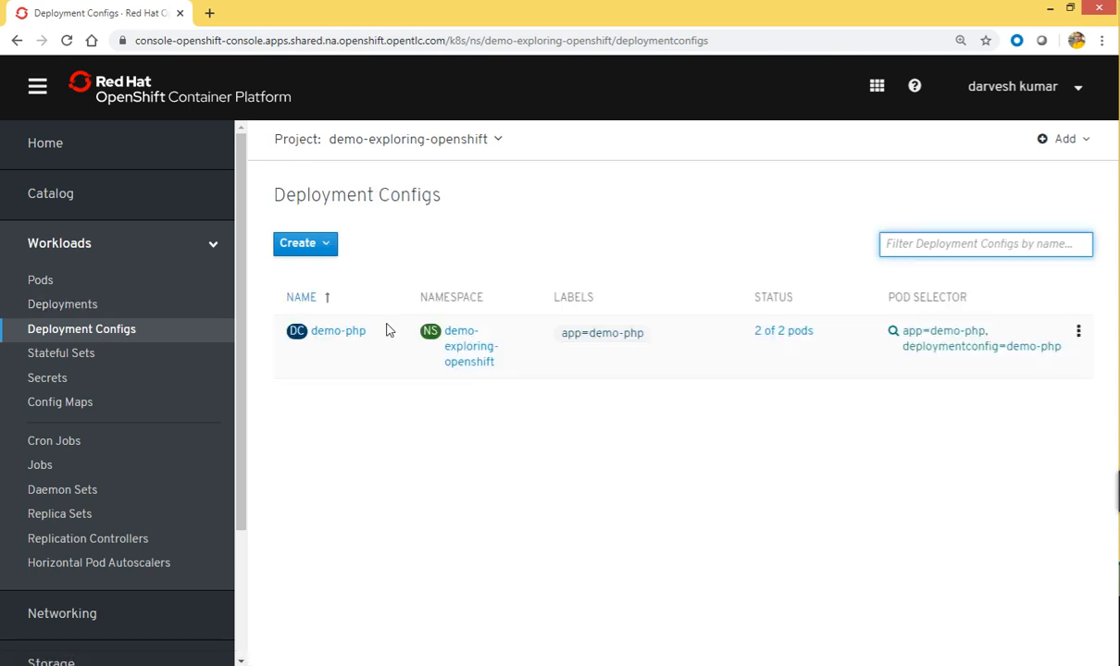
left_click(79, 356)
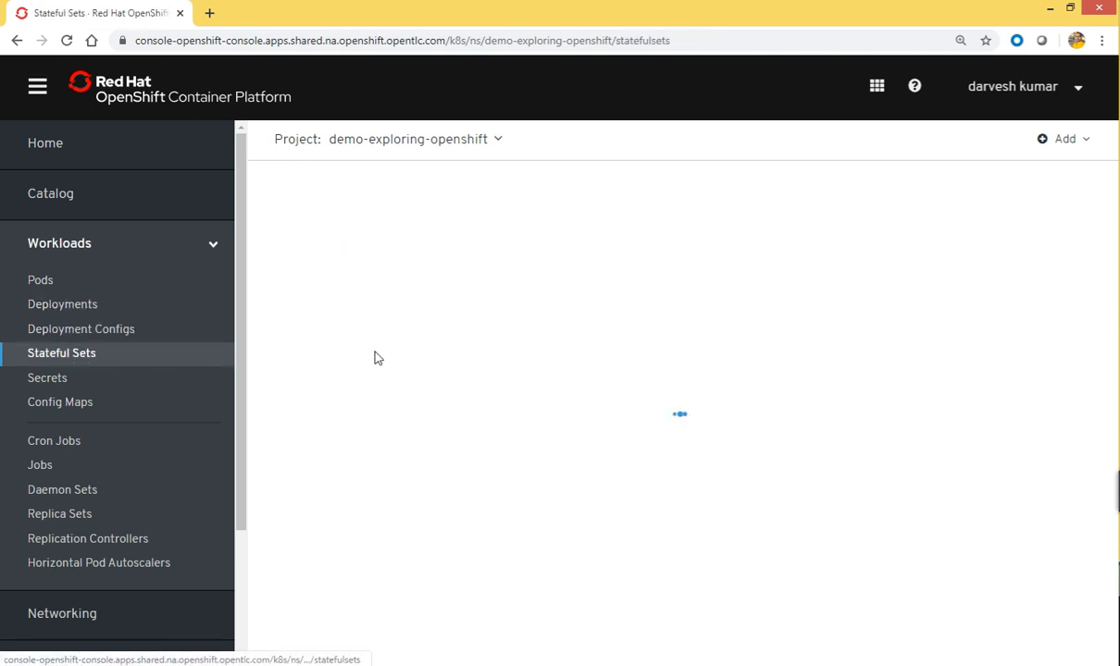
left_click(55, 379)
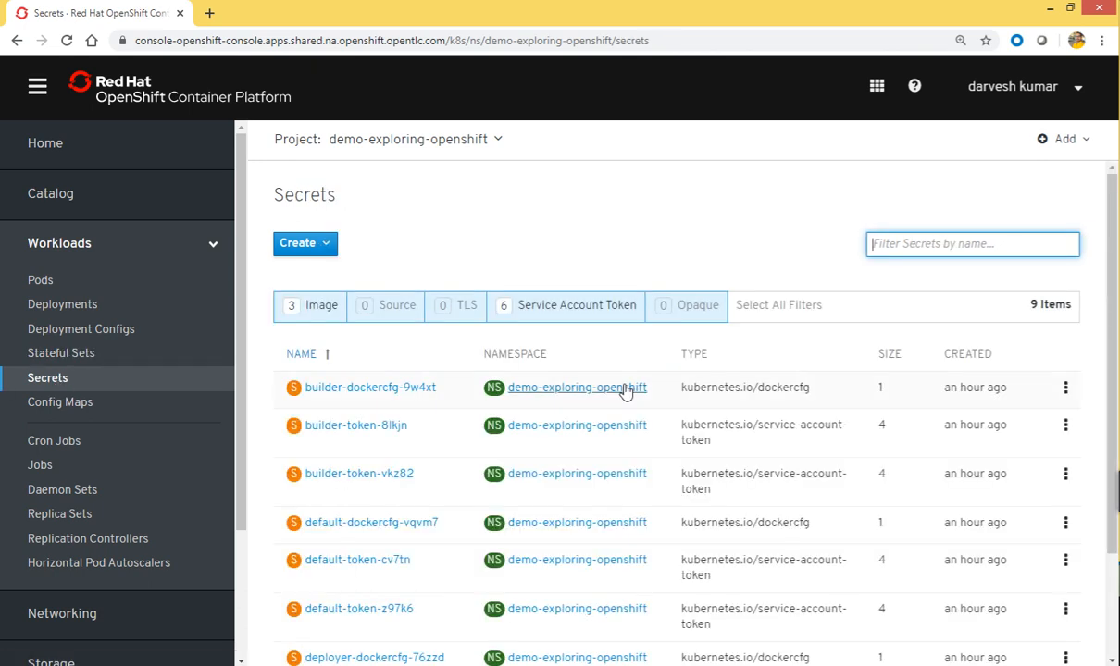
scroll(976, 199, "down", 3)
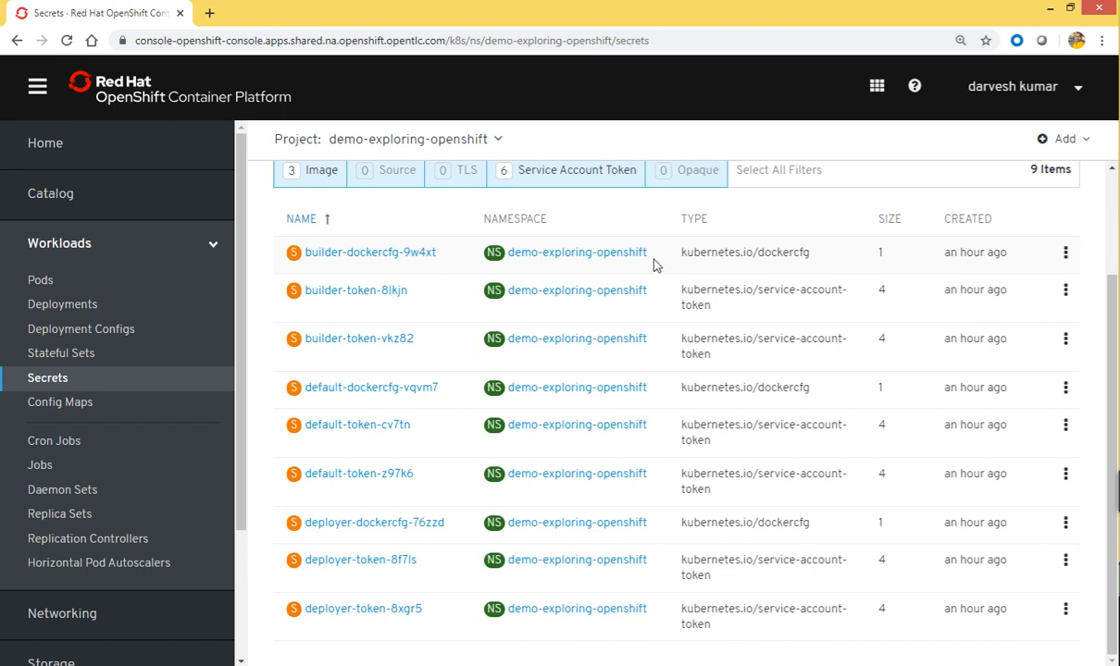
Open the demo-php-1-ca config map and read its overview and service-ca.crt data
left_click(100, 404)
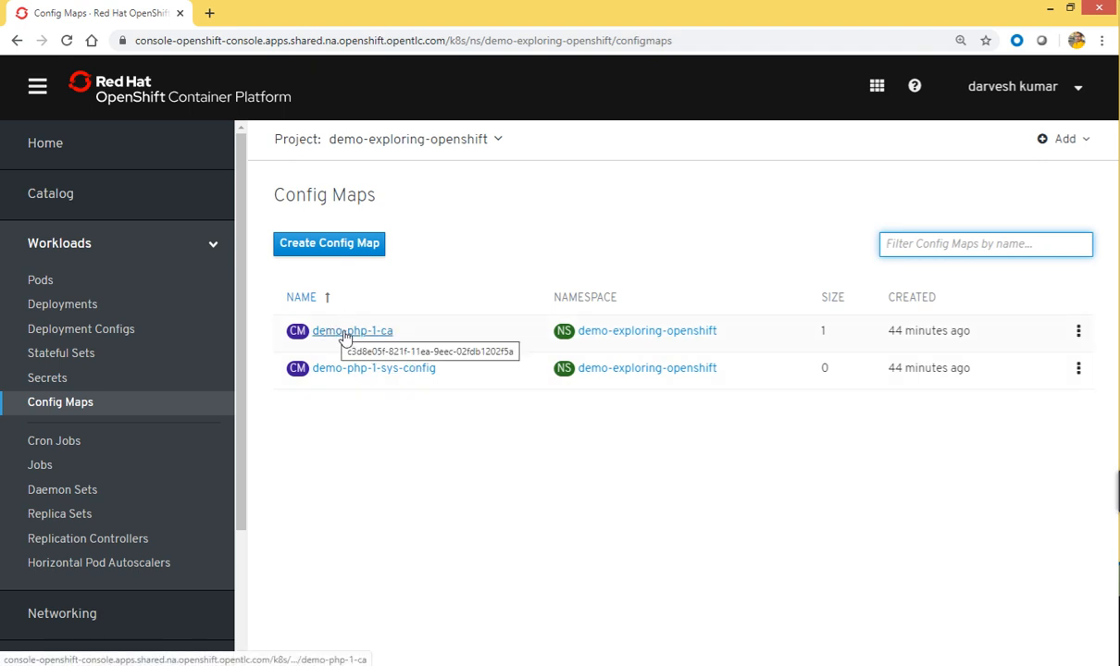
left_click(345, 333)
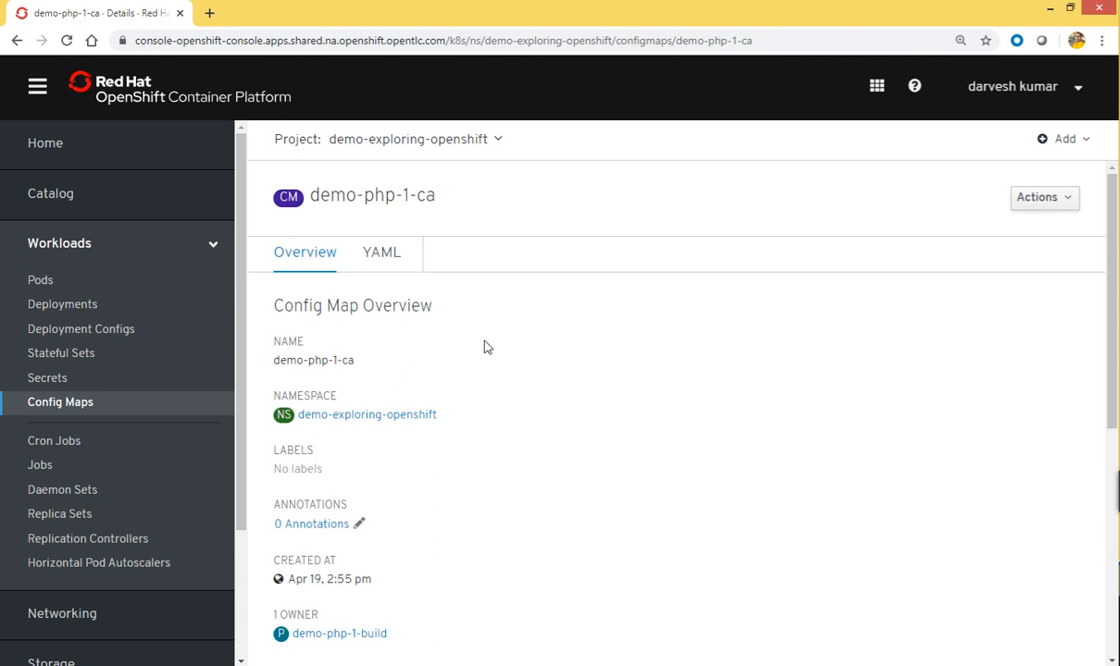
scroll(489, 345, "down", 1)
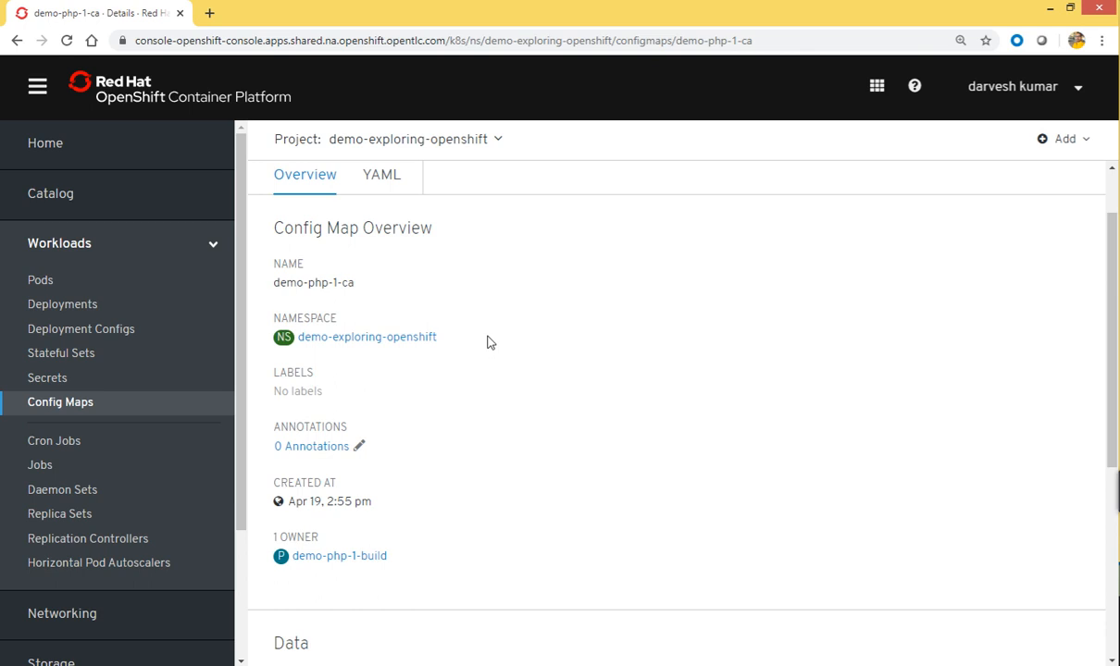
scroll(489, 343, "down", 4)
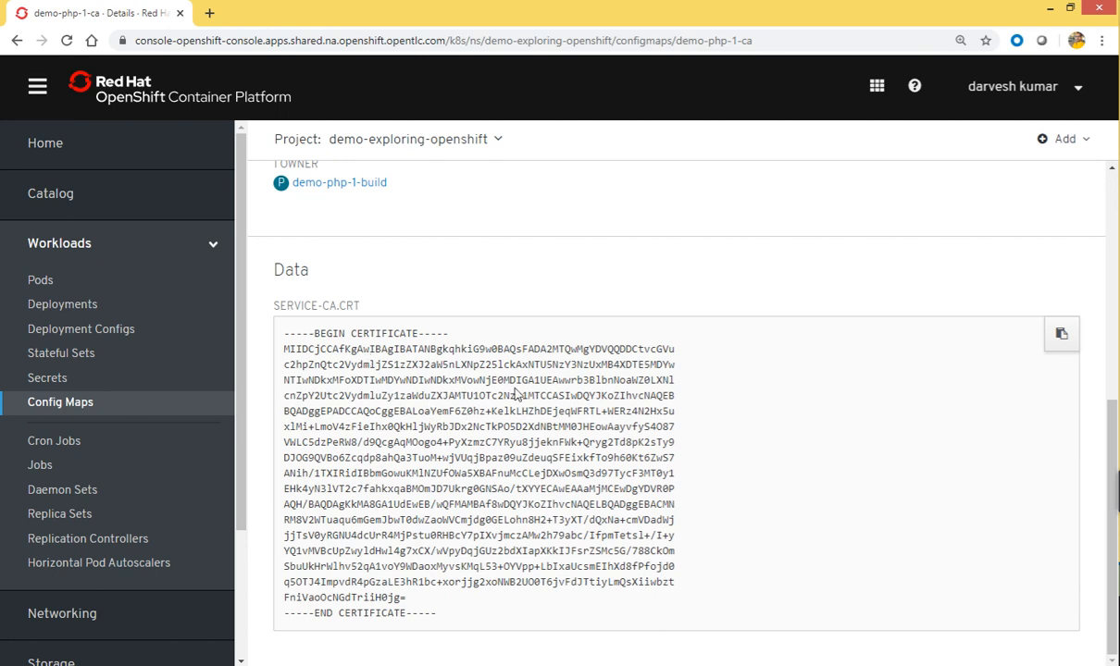
scroll(513, 318, "up", 3)
scroll(513, 317, "up", 2)
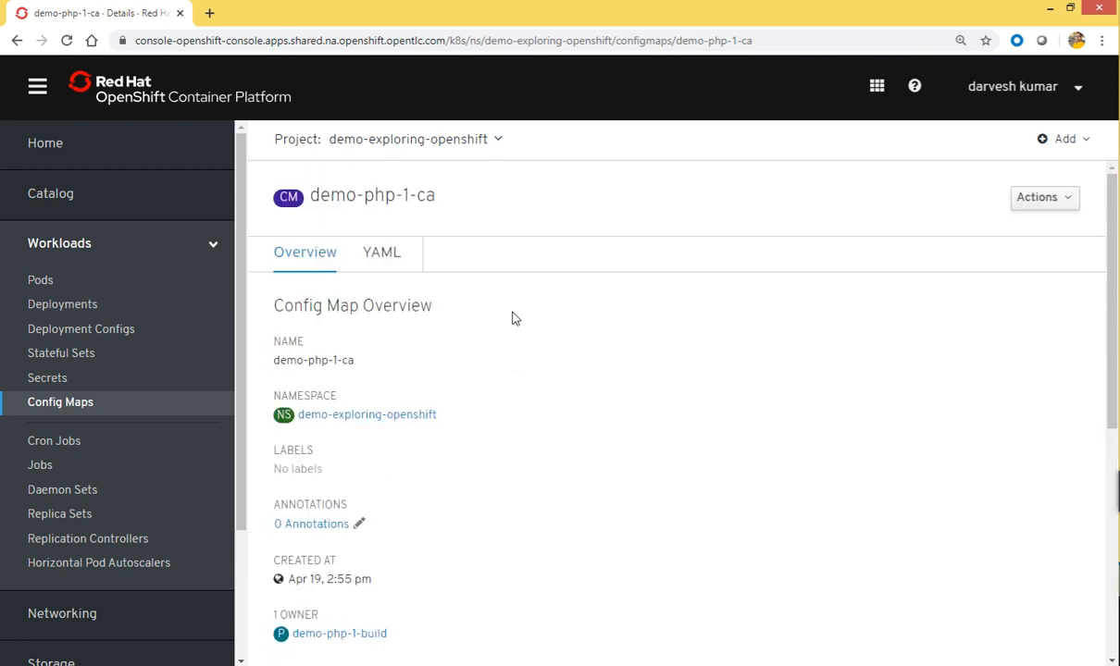
Examine the demo-php-1-ca config map's YAML definition, including the certificate data, and check its available actions
left_click(409, 253)
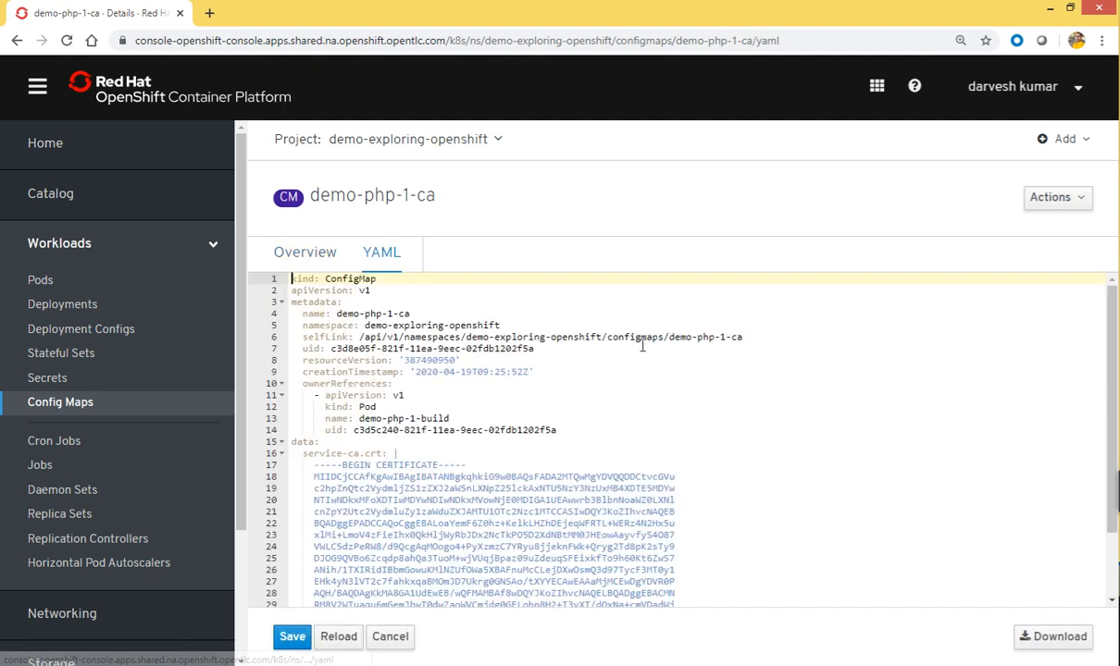
left_click_drag(331, 454, 676, 571)
left_click(701, 407)
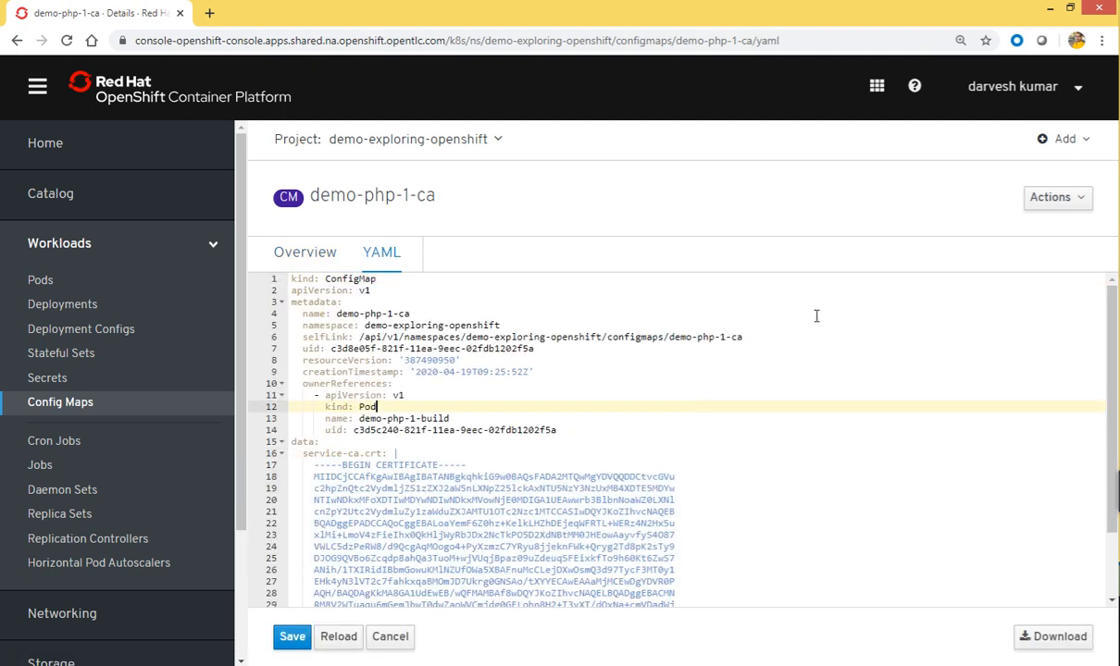
left_click(1081, 204)
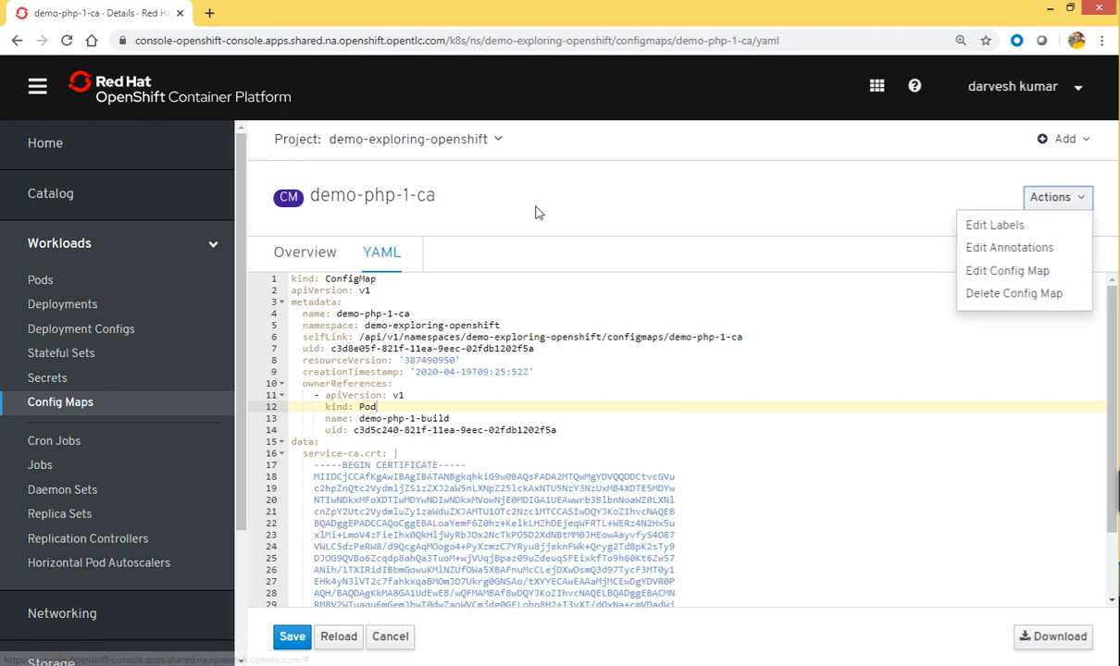
left_click(506, 197)
Look through the project's cron jobs, jobs, daemon sets and horizontal pod autoscalers
left_click(86, 444)
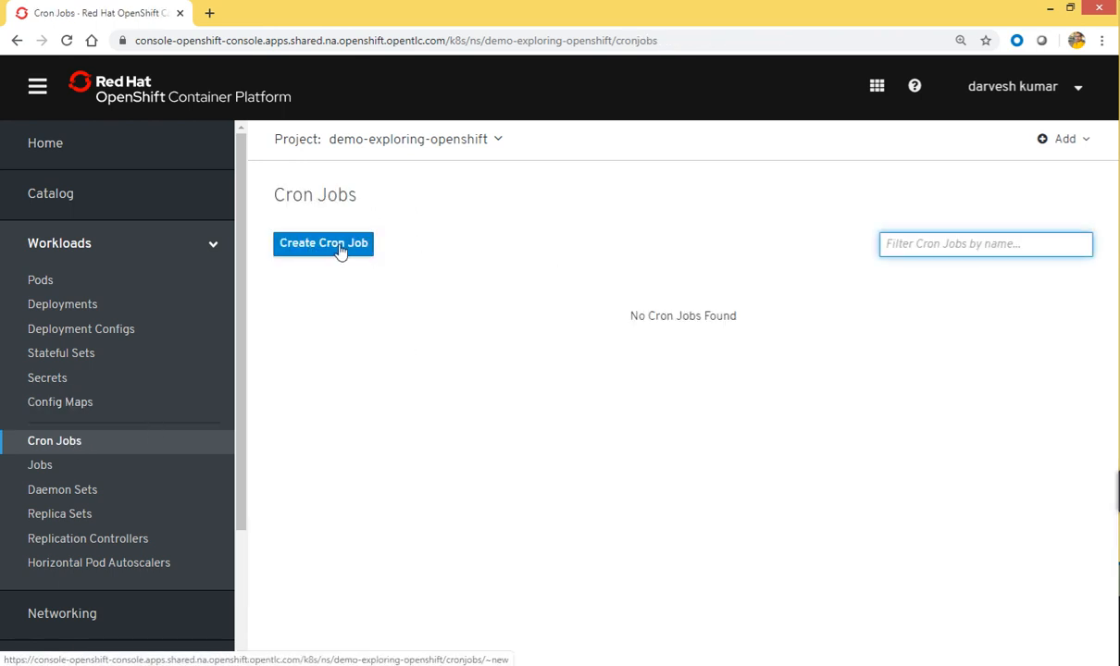
left_click(51, 471)
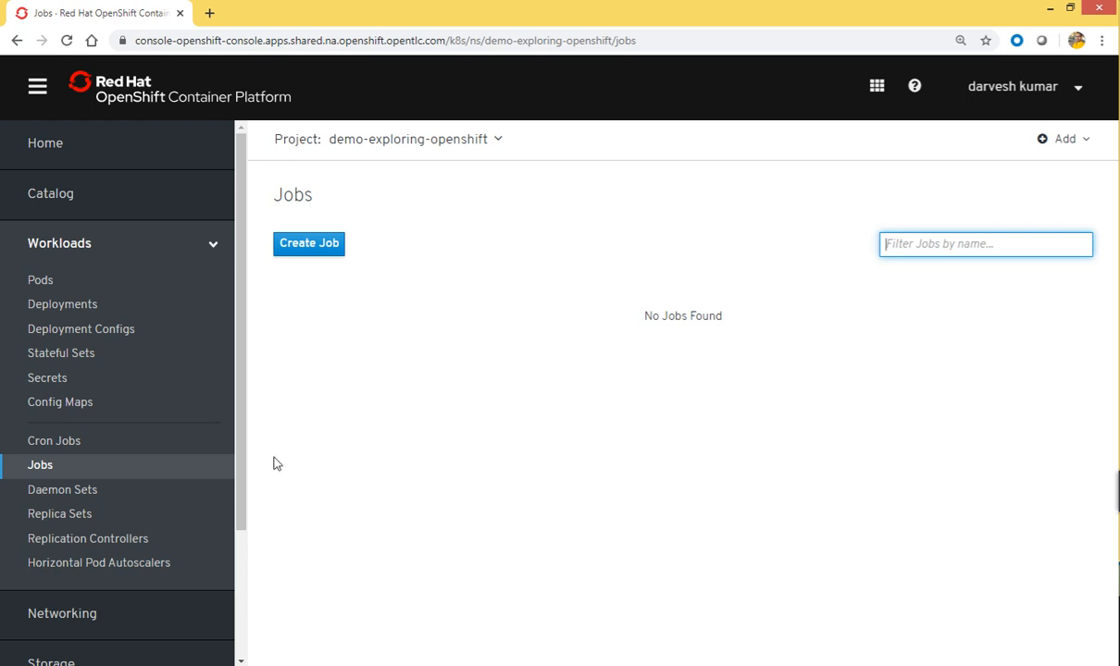
left_click(69, 500)
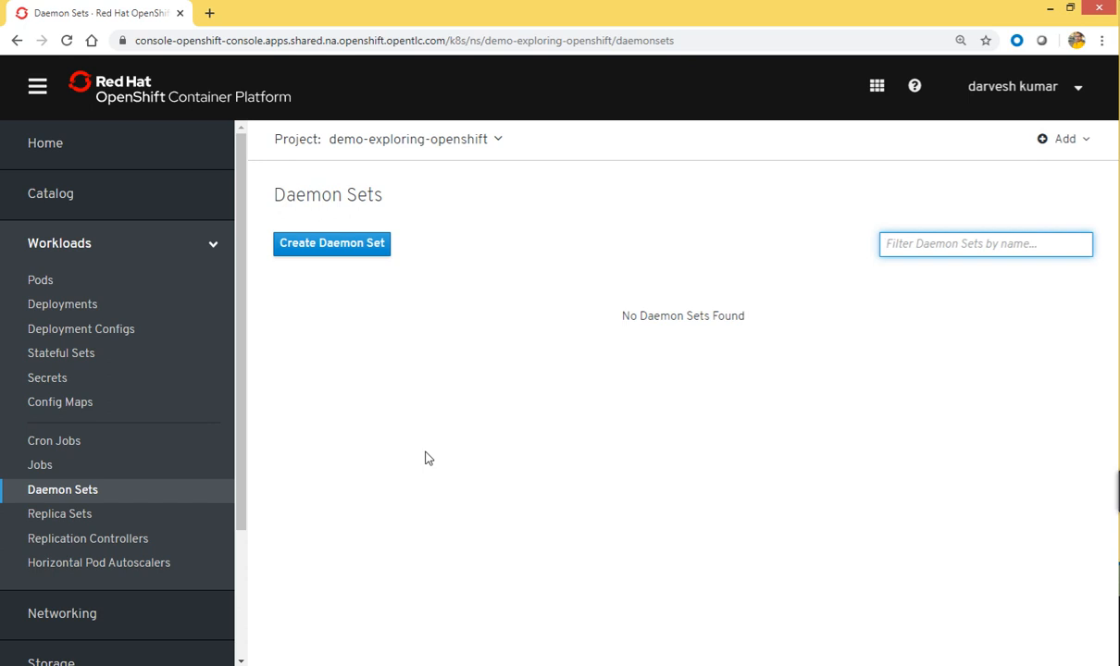
left_click_drag(243, 517, 239, 573)
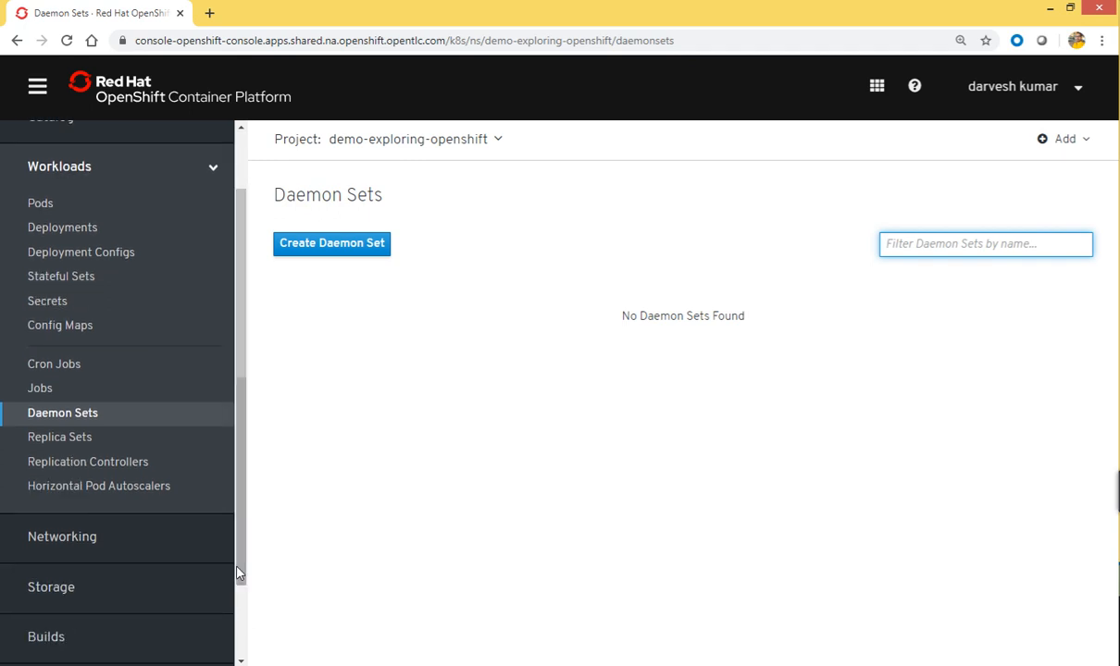
left_click(97, 488)
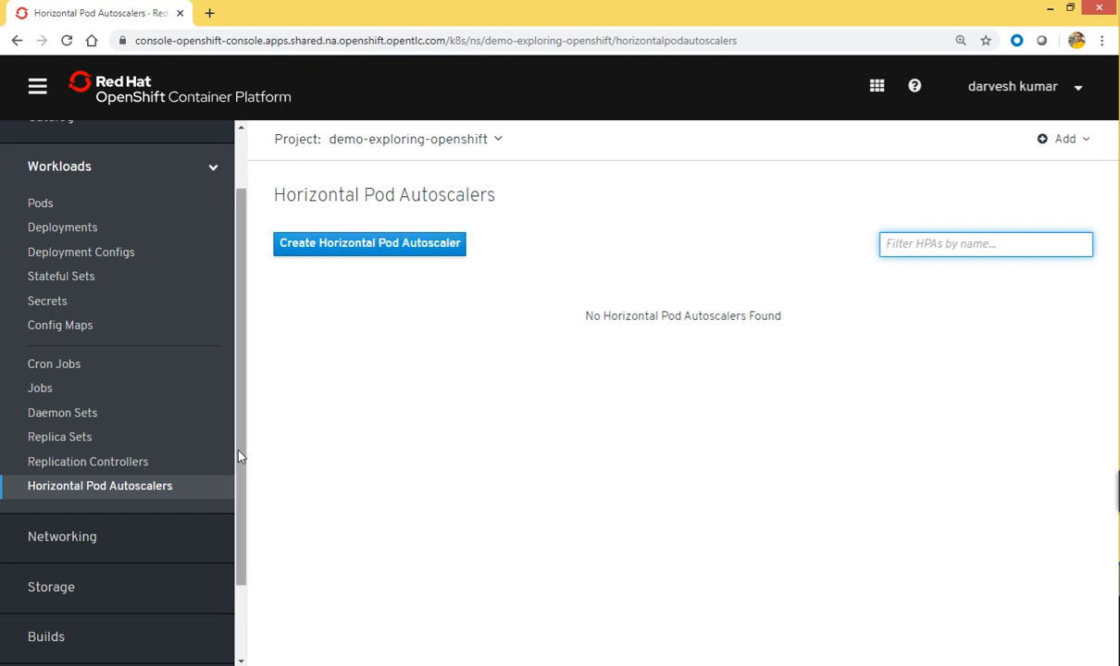
Collapse the Workloads section and look over the resource types grouped under Networking, Storage and Builds
left_click_drag(240, 454, 240, 441)
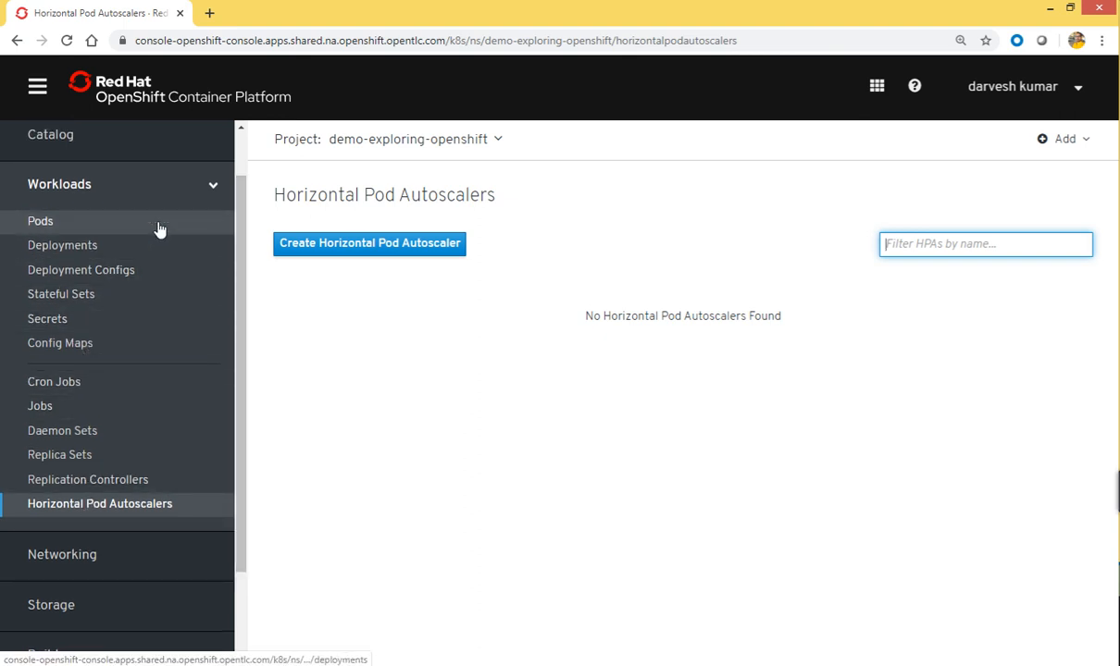
left_click(211, 191)
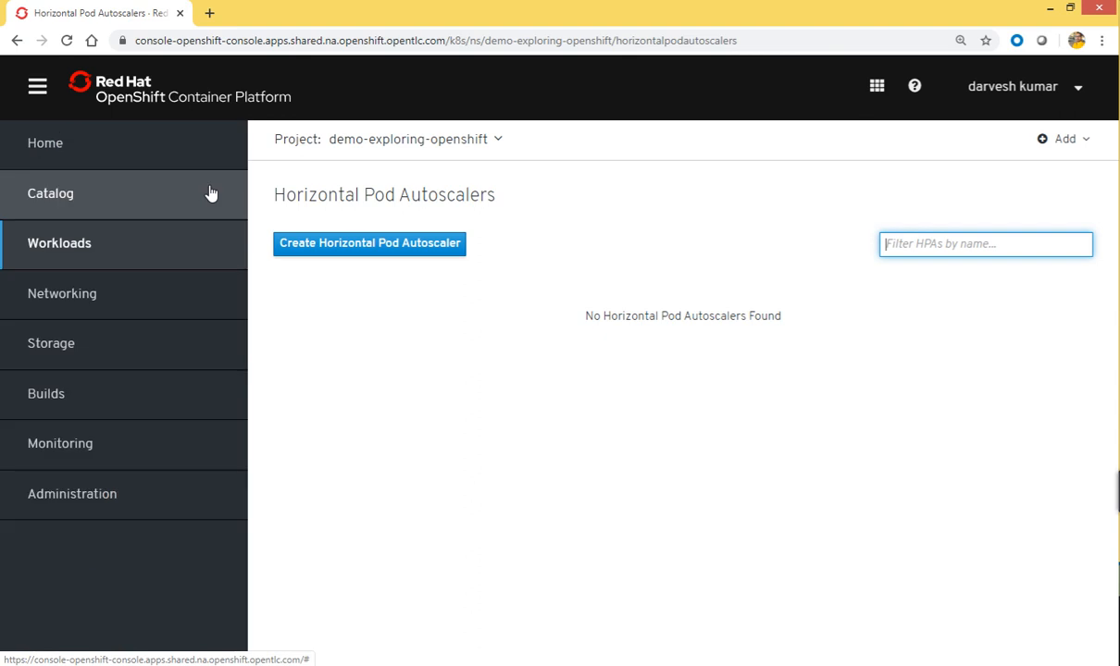
left_click(205, 302)
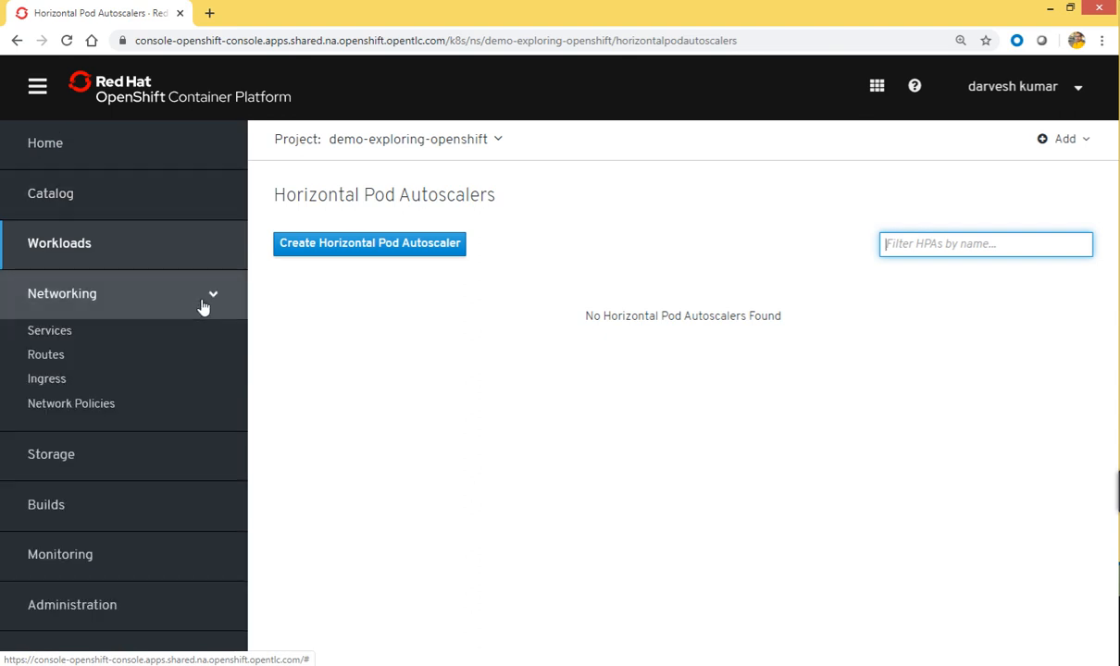
left_click(210, 296)
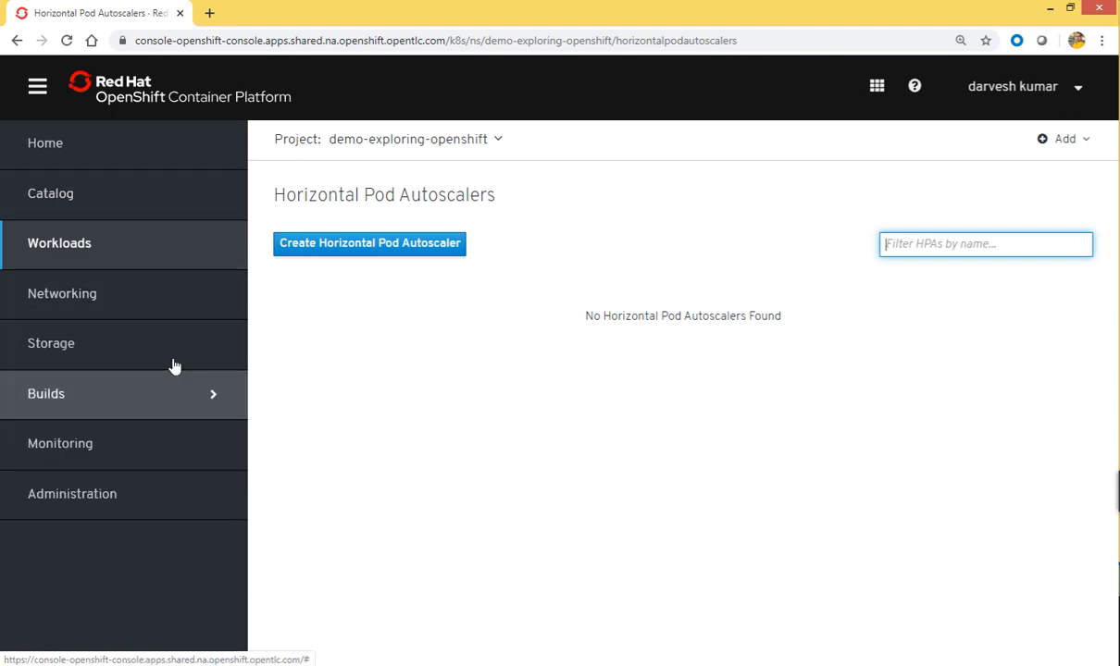
left_click(212, 347)
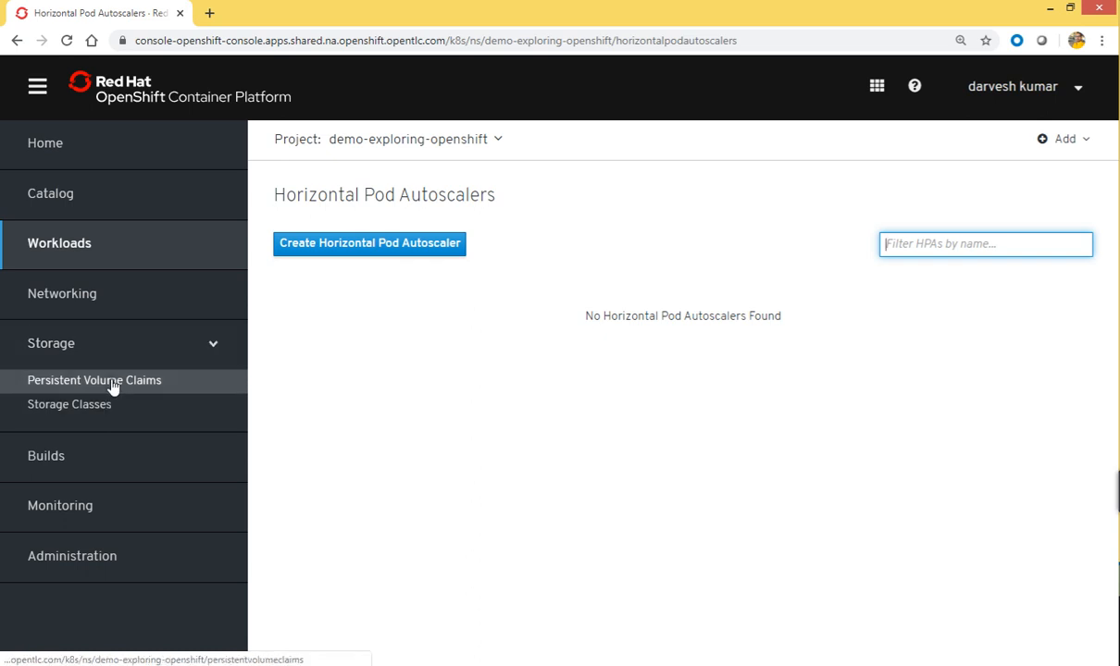
left_click(211, 348)
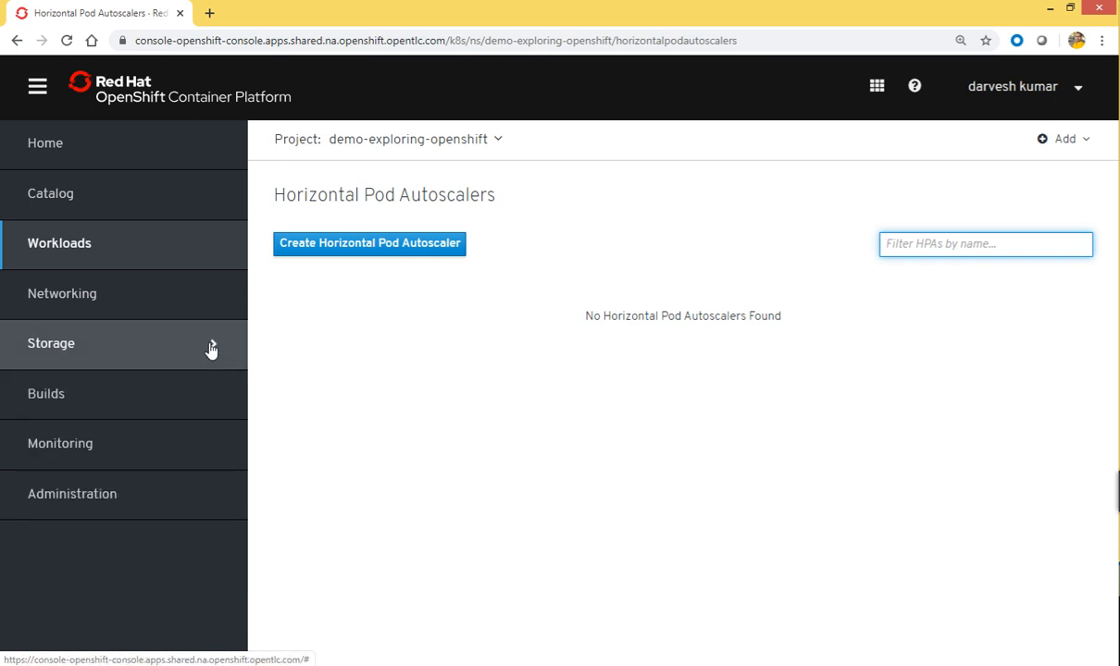
left_click(119, 408)
left_click(119, 408)
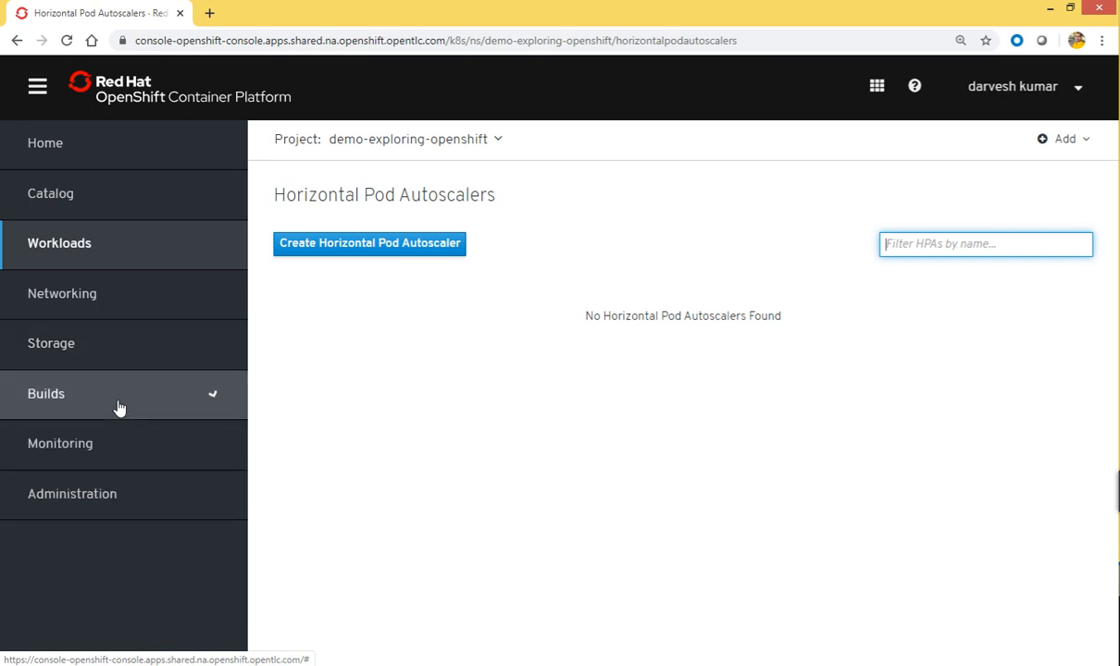
Open the Logging link under Monitoring and grant kibana-proxy all its requested account permissions
left_click(124, 444)
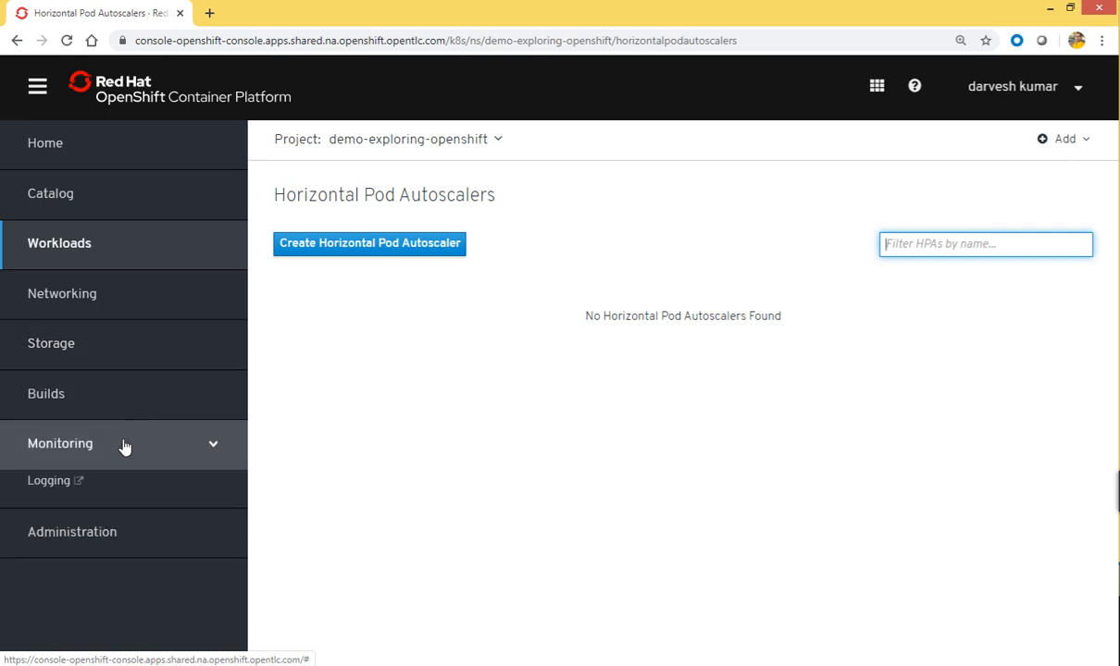
left_click(53, 491)
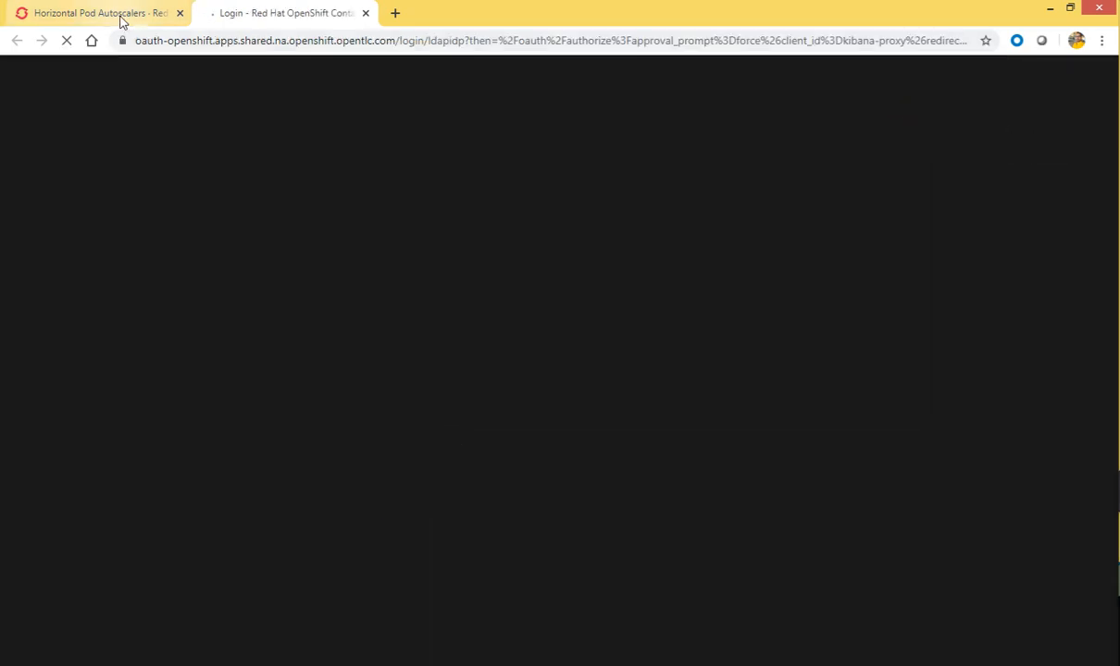
left_click(120, 18)
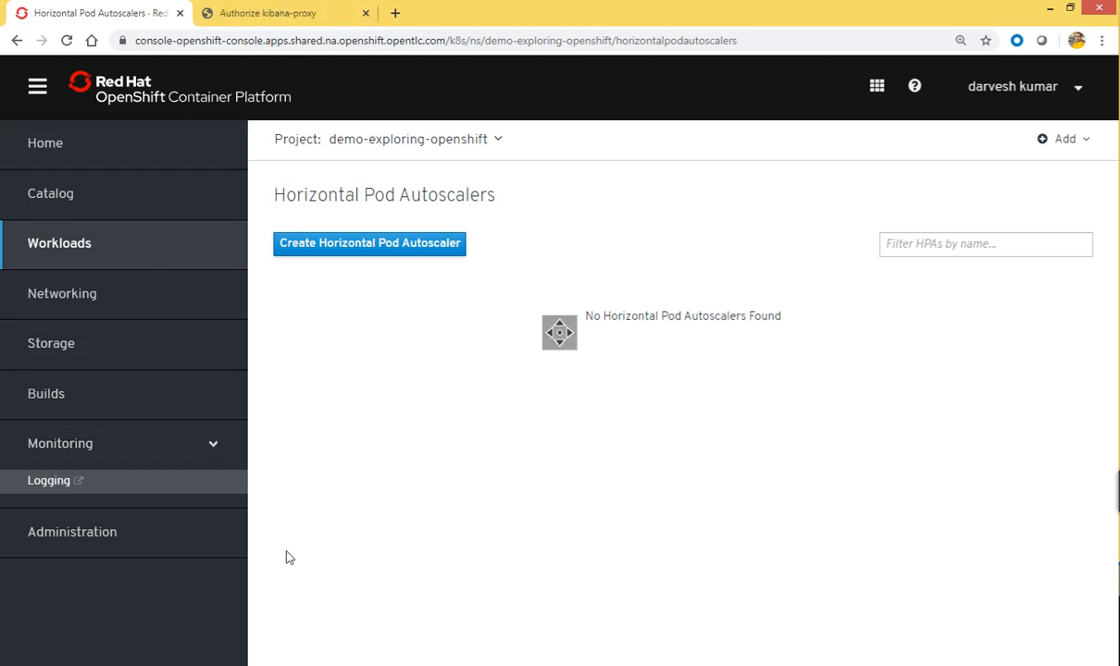
left_click(262, 20)
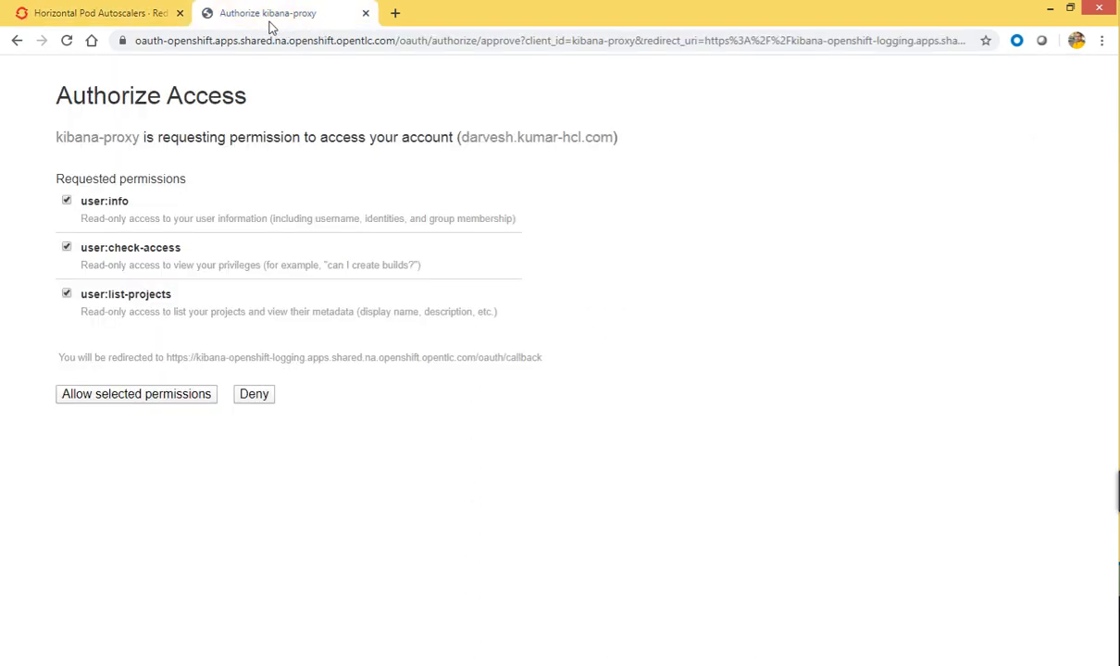
left_click(139, 395)
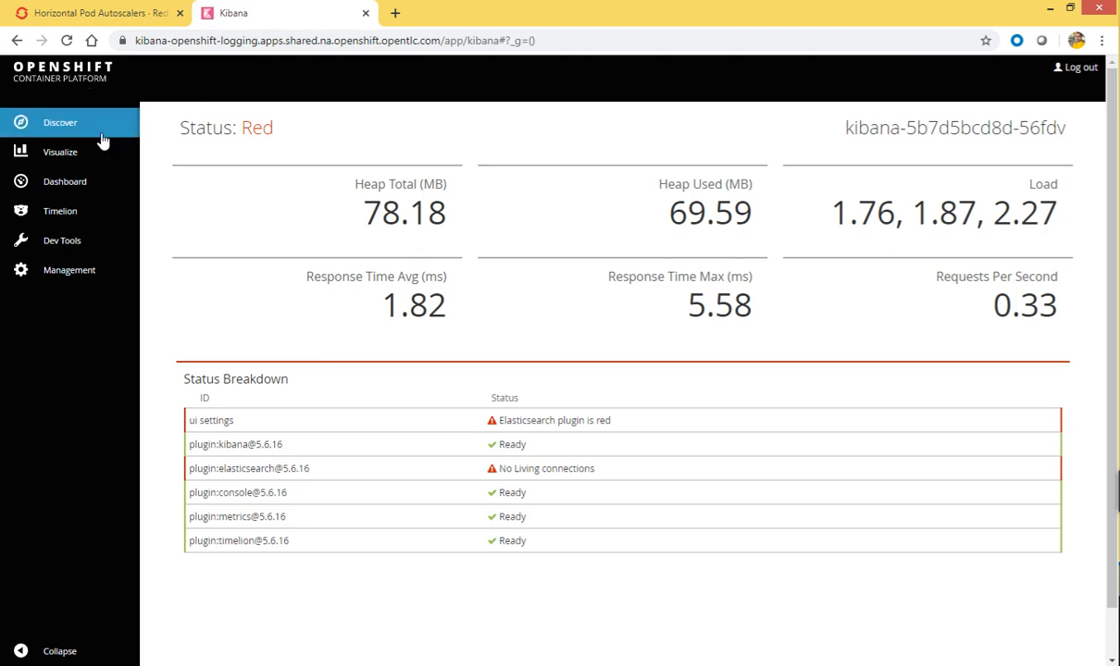
Try Kibana's Discover, Visualize and Dashboard sections, check the status breakdown, and close Kibana to return to the OpenShift console
left_click(60, 134)
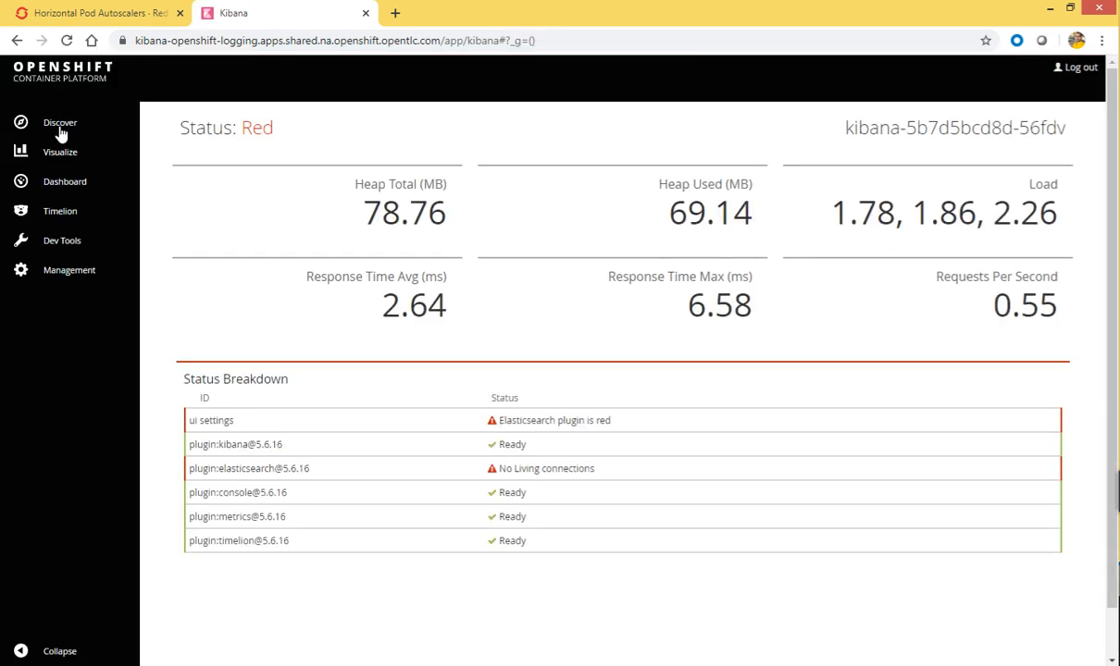
left_click(76, 155)
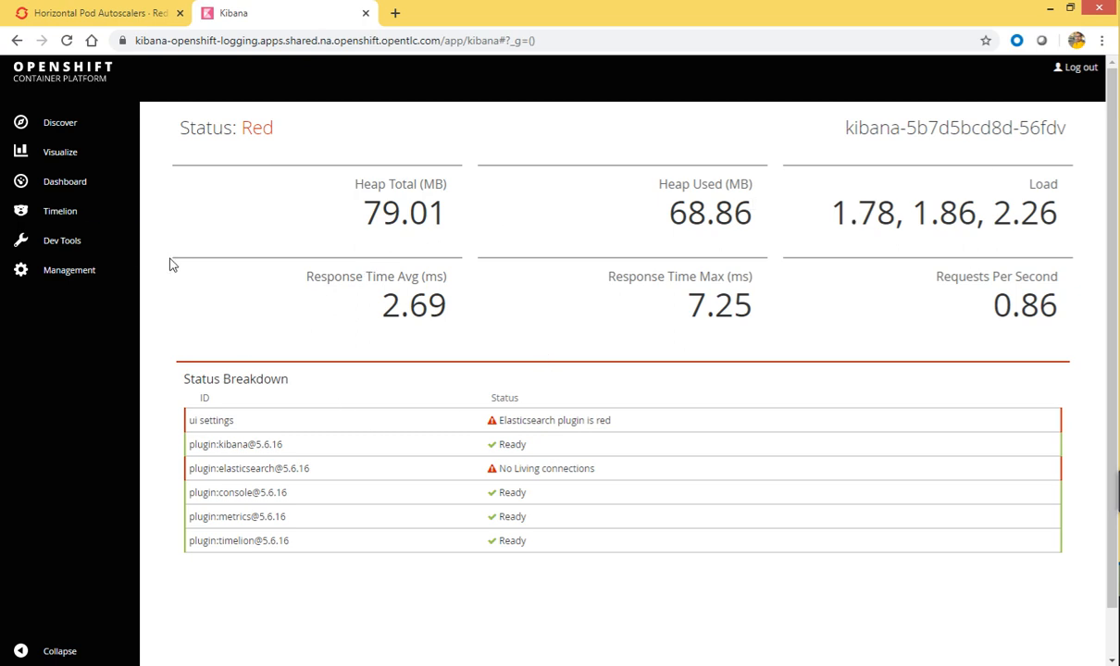
left_click(63, 185)
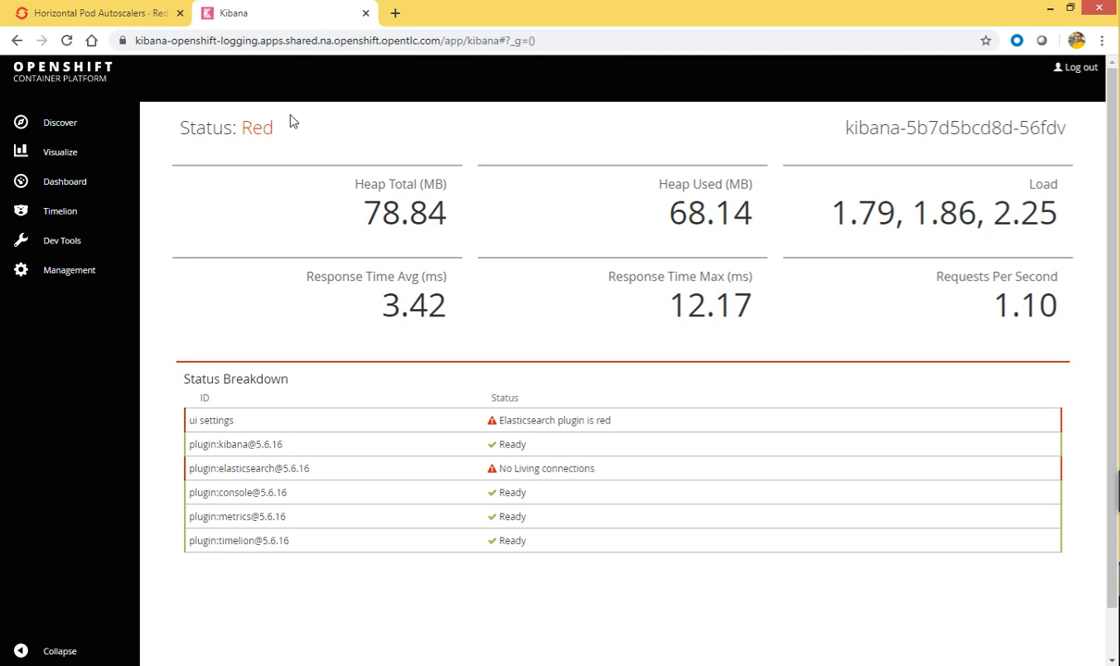
left_click(365, 14)
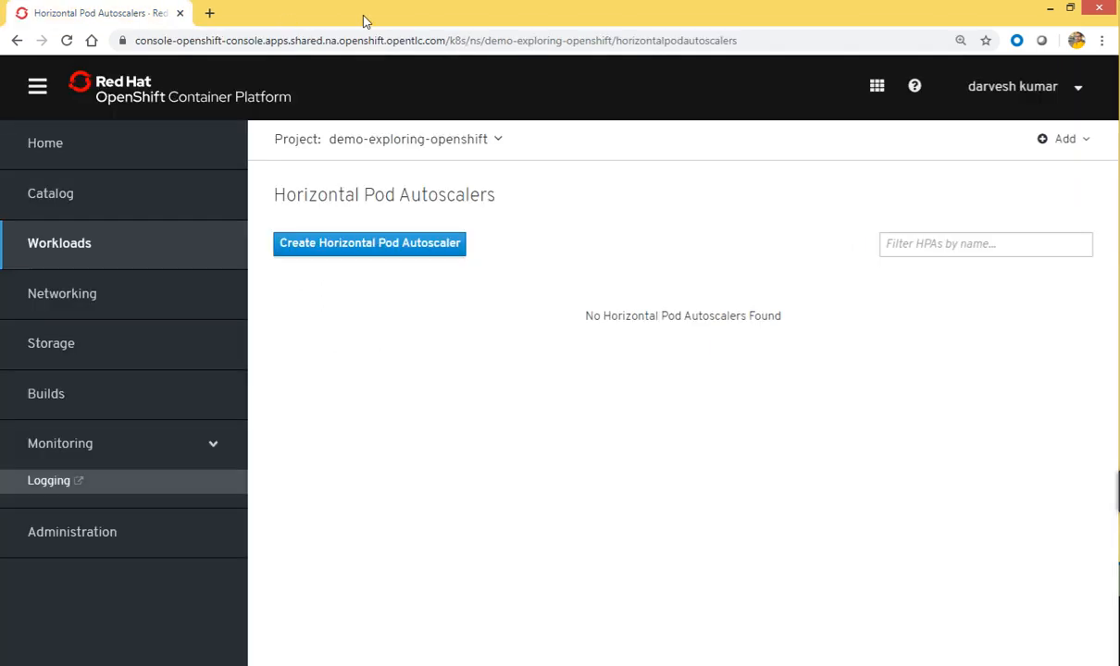
Look over the resource types grouped under Administration and open the status page of the demo-exploring-openshift project
left_click(82, 532)
scroll(118, 434, "down", 1)
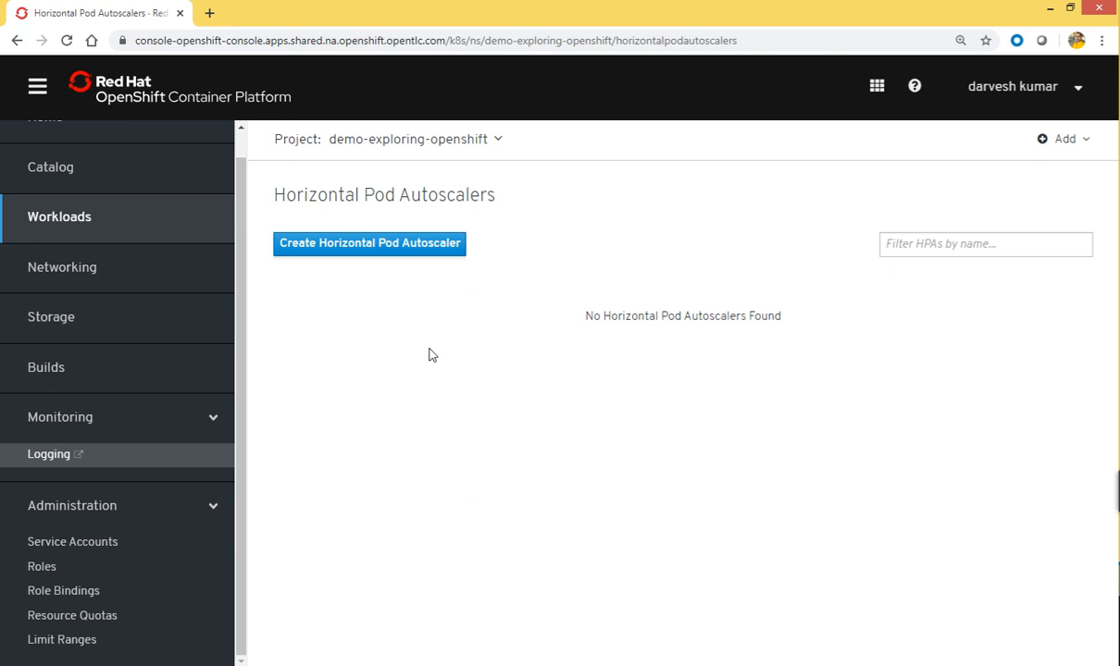
scroll(246, 319, "up", 1)
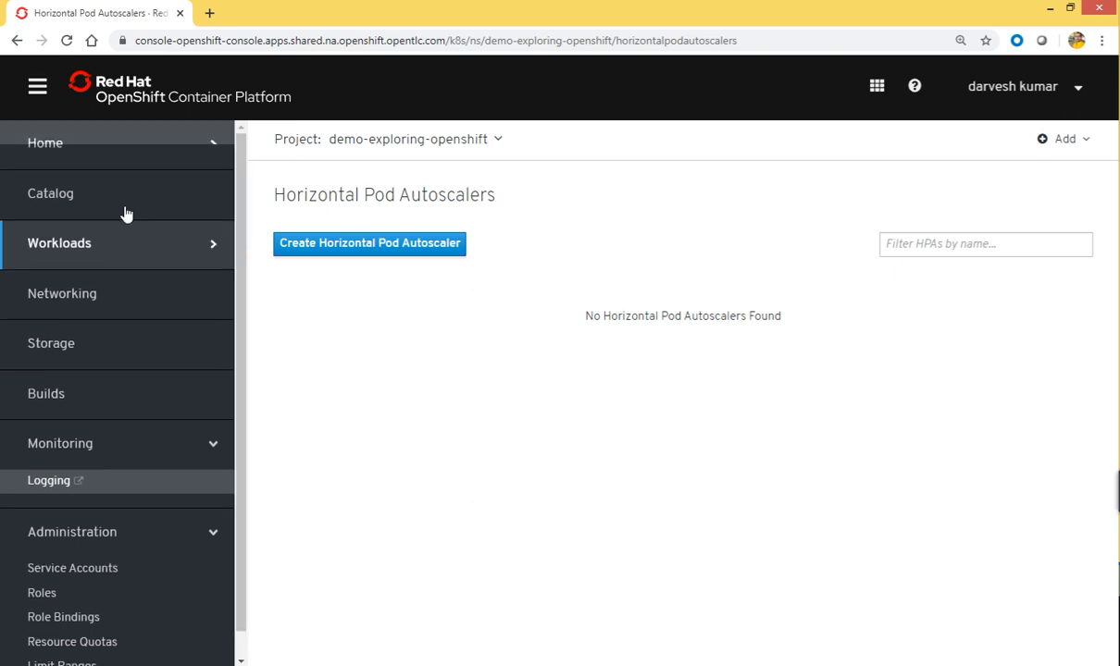
left_click(62, 148)
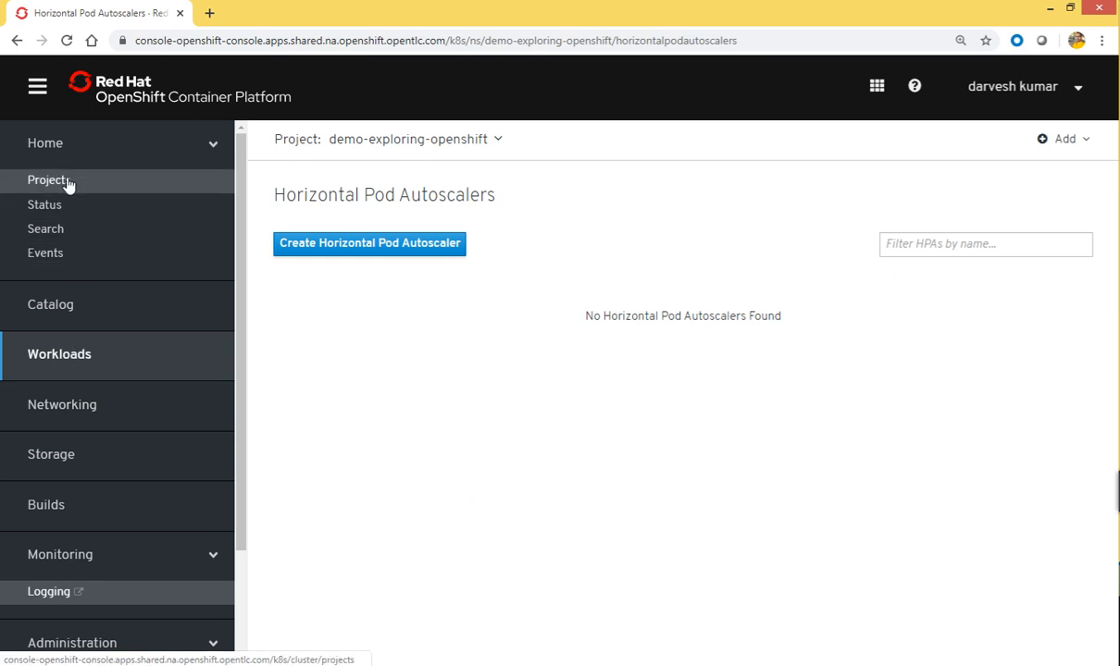
left_click(46, 207)
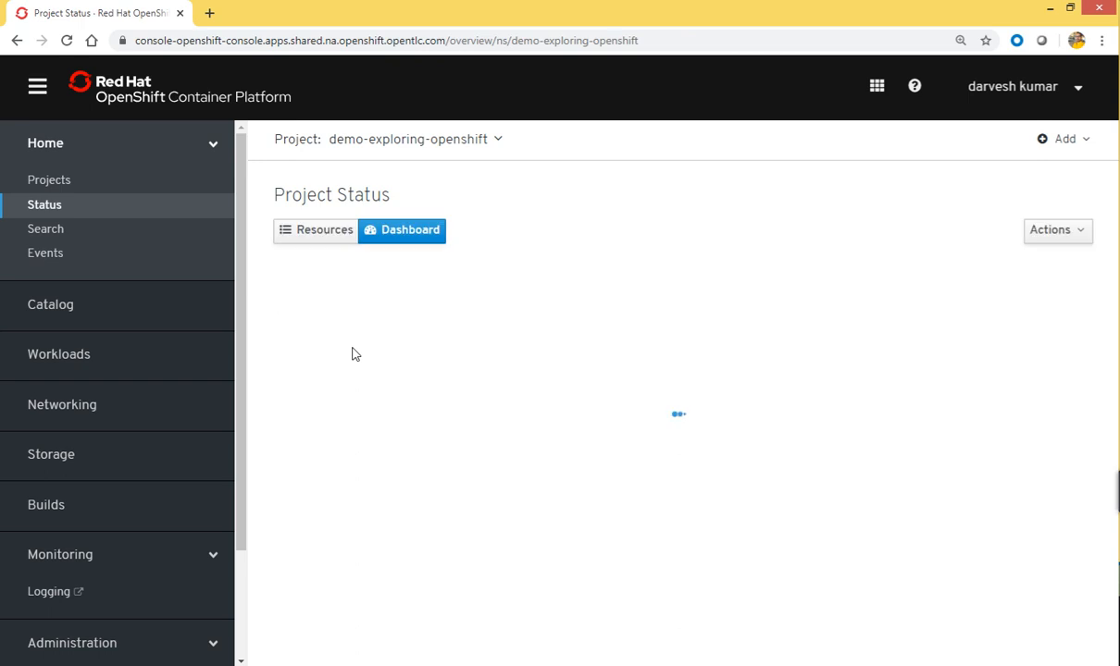